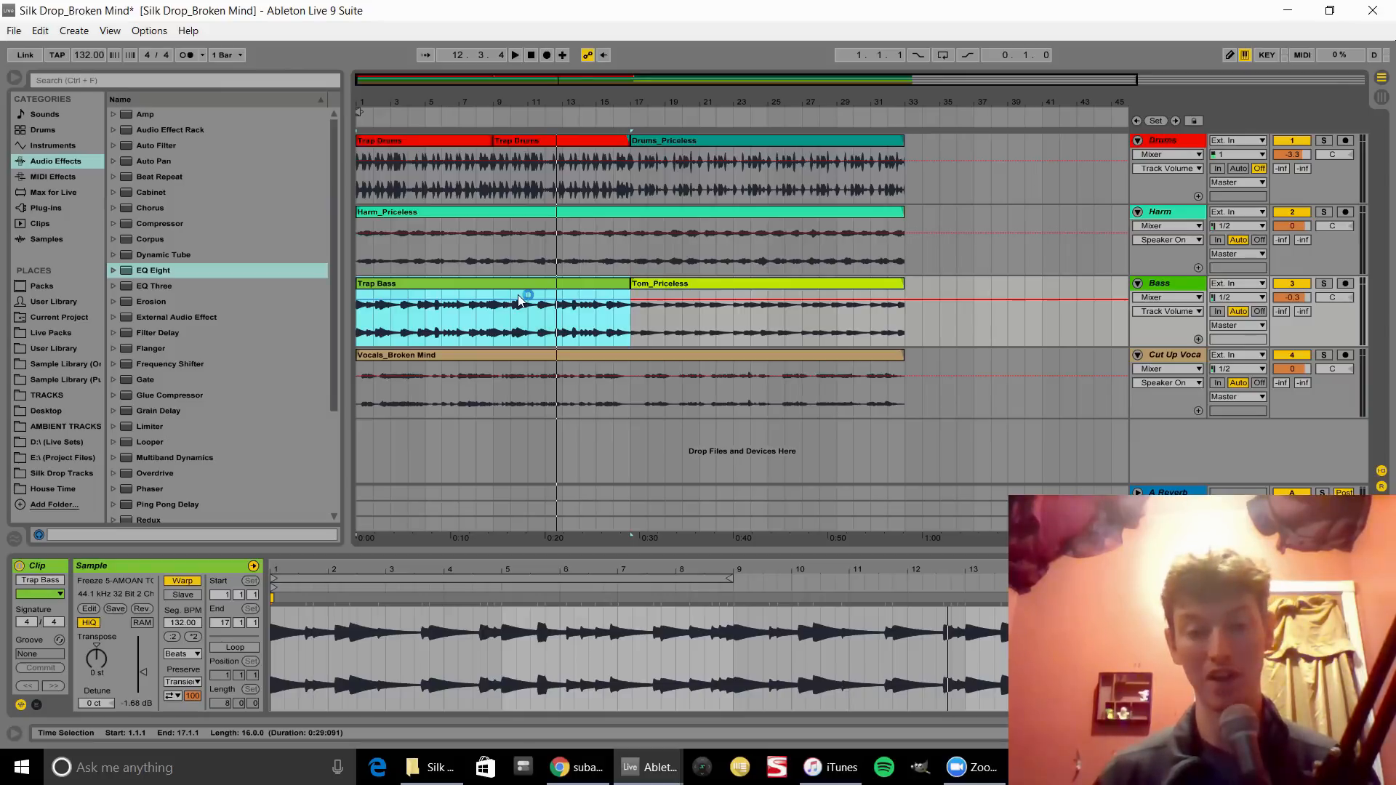
- Audition the arrangement at the Trap Bass section and from the start of the Tom_Priceless clip
key("space")
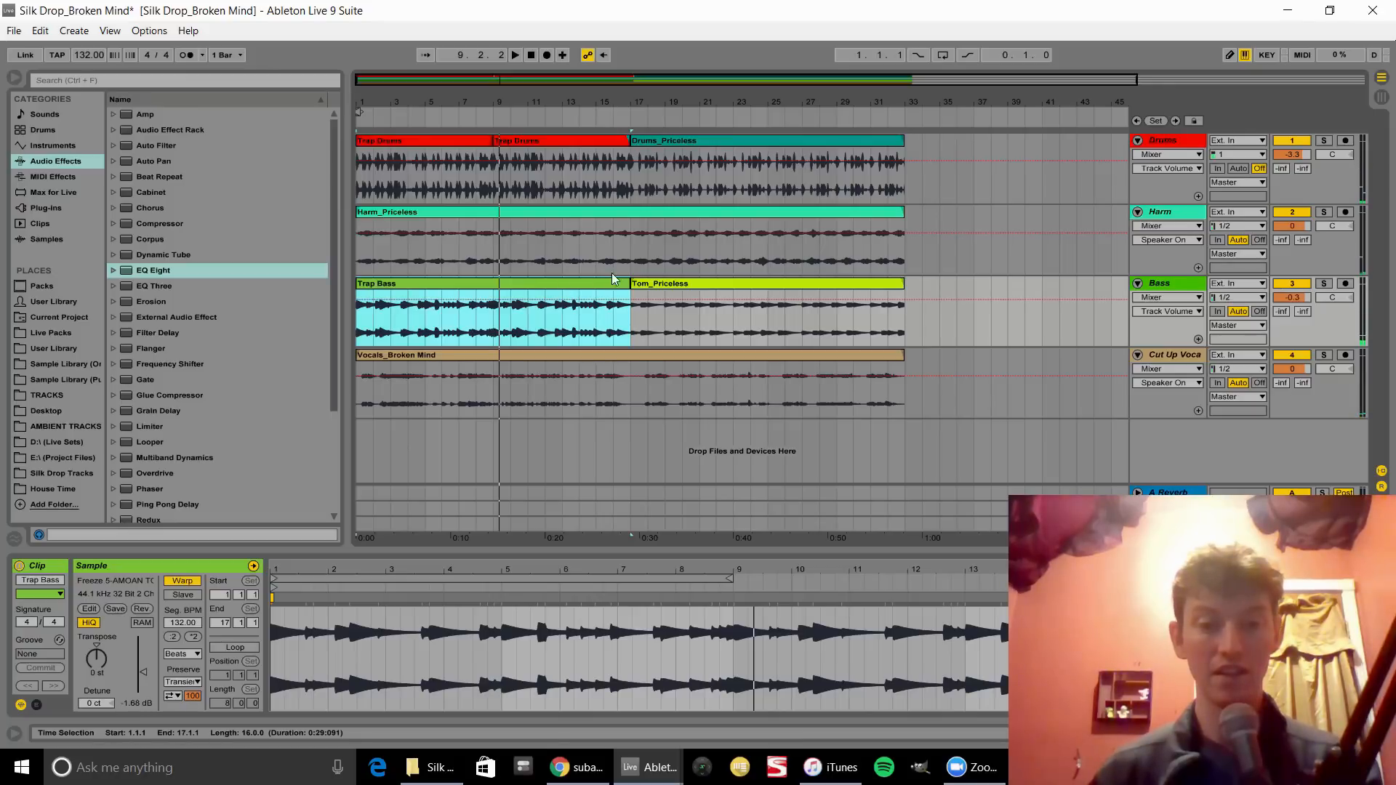
left_click(660, 282)
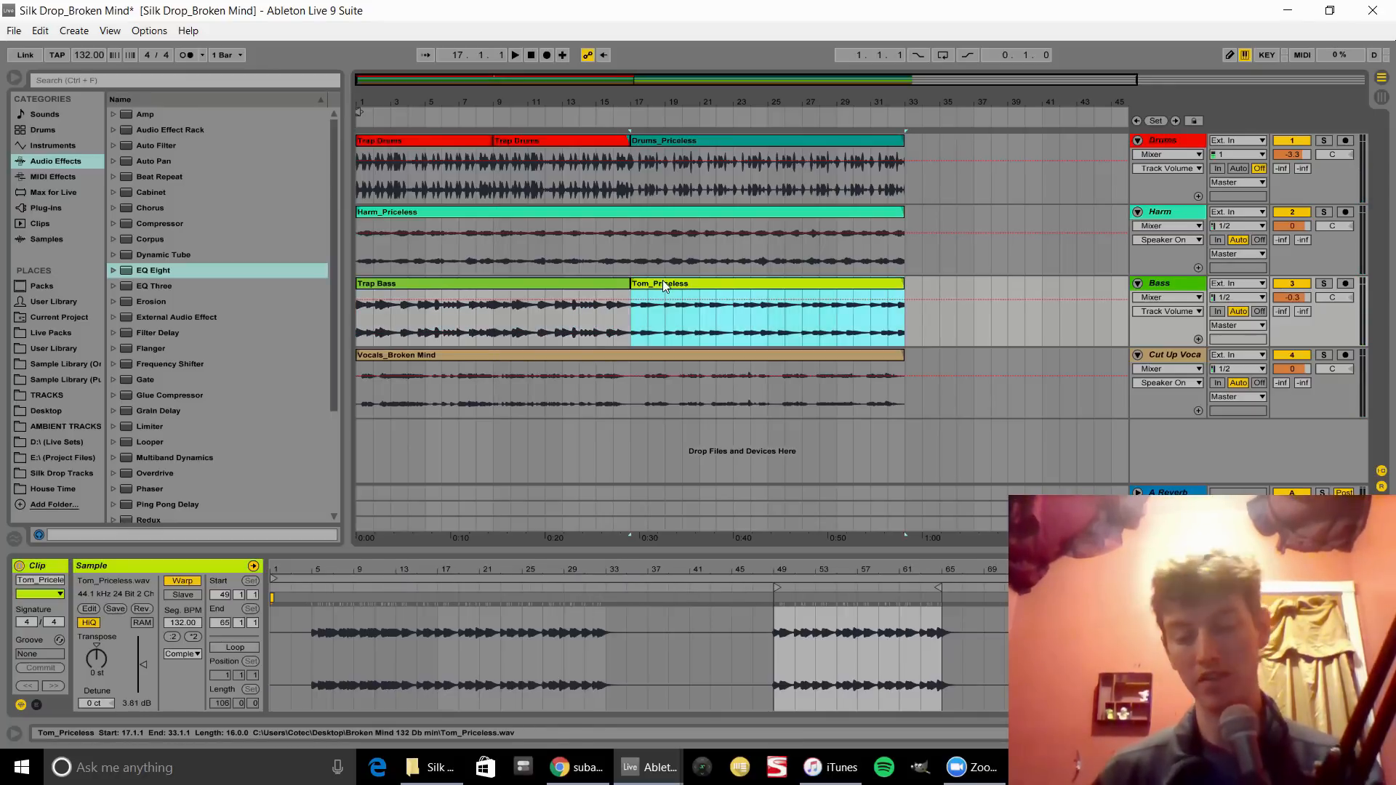
key("space")
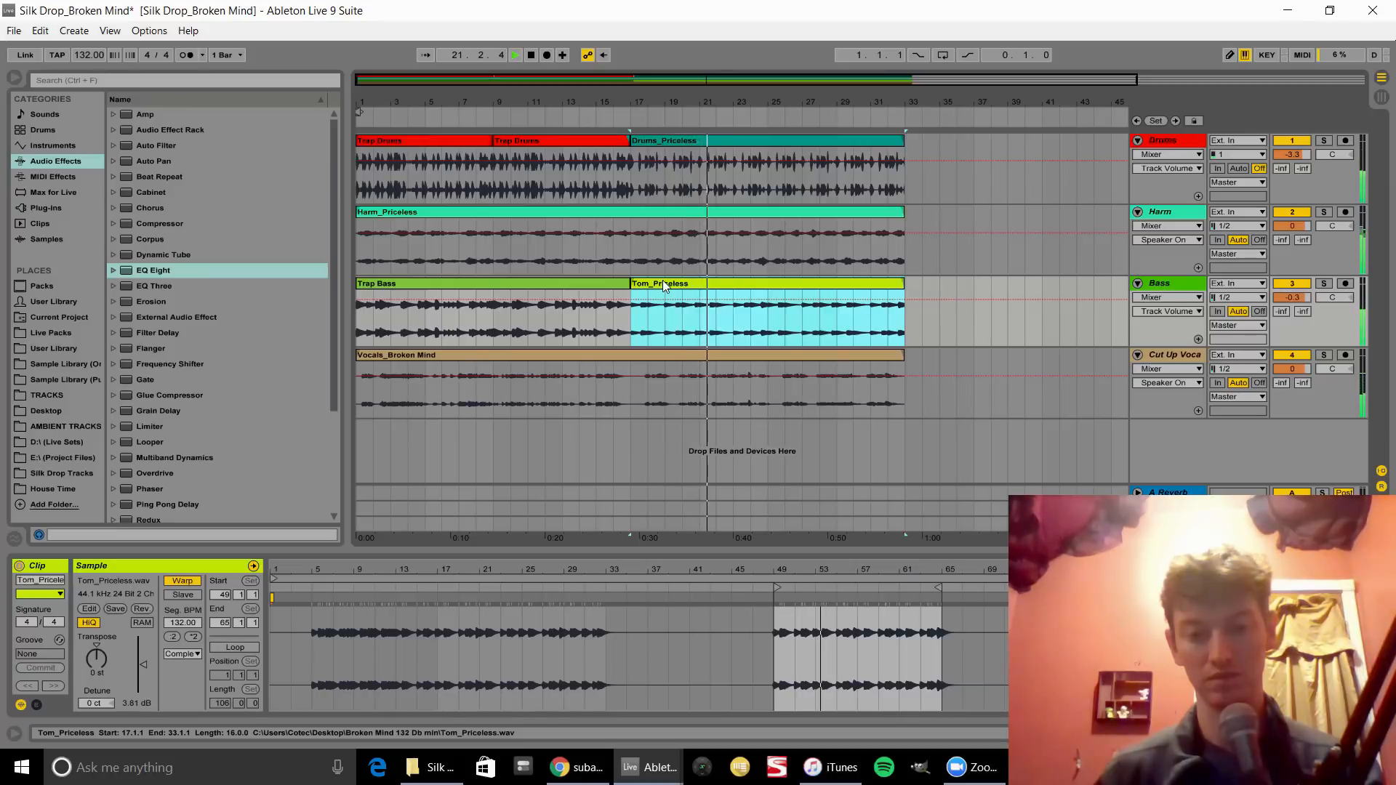
key("space")
- Play the arrangement from bar 1 and select the opening of the Vocals_Broken Mind clip from 1.1.1 to 1.2.3
left_click(431, 357)
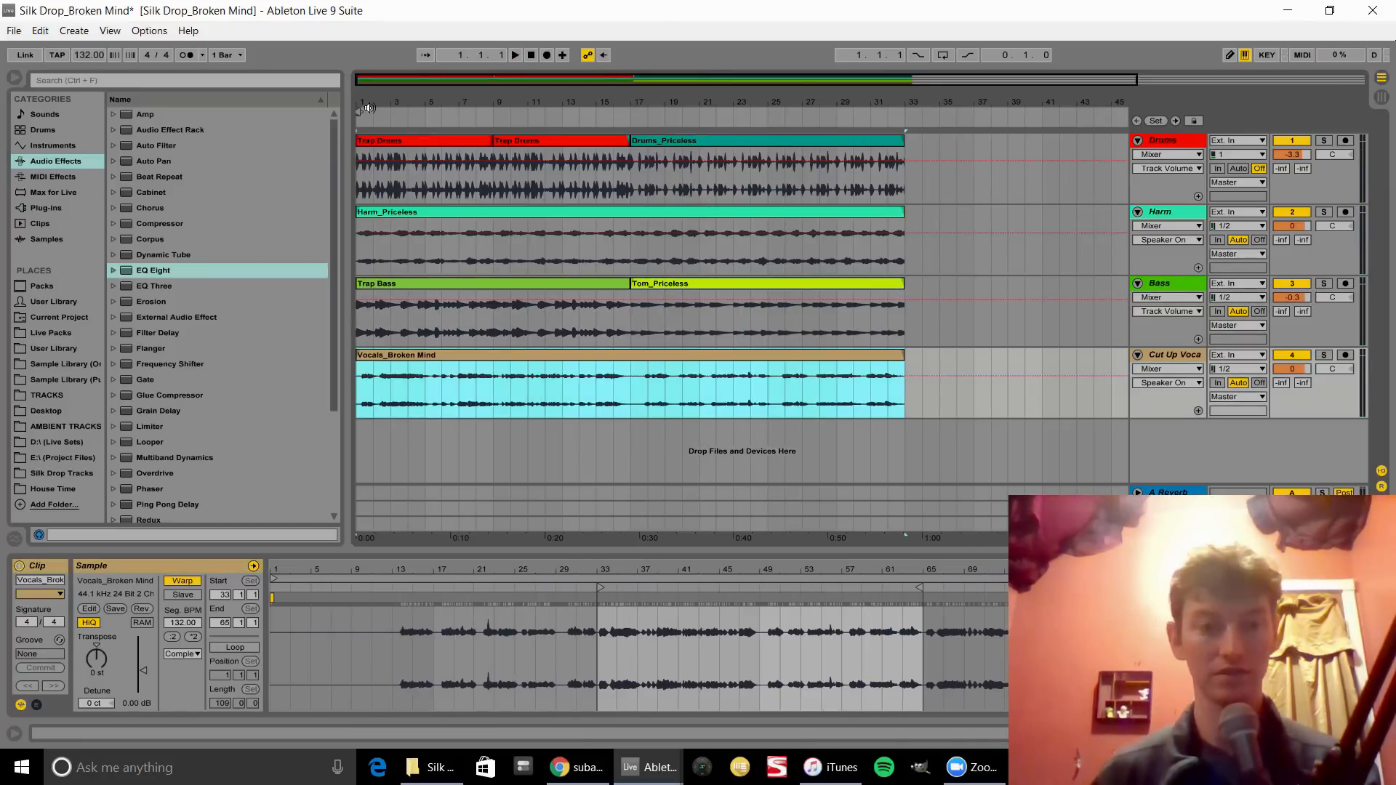
mouse_move(365, 103)
left_mouse_down()
mouse_move(364, 146)
mouse_move(365, 130)
left_mouse_up()
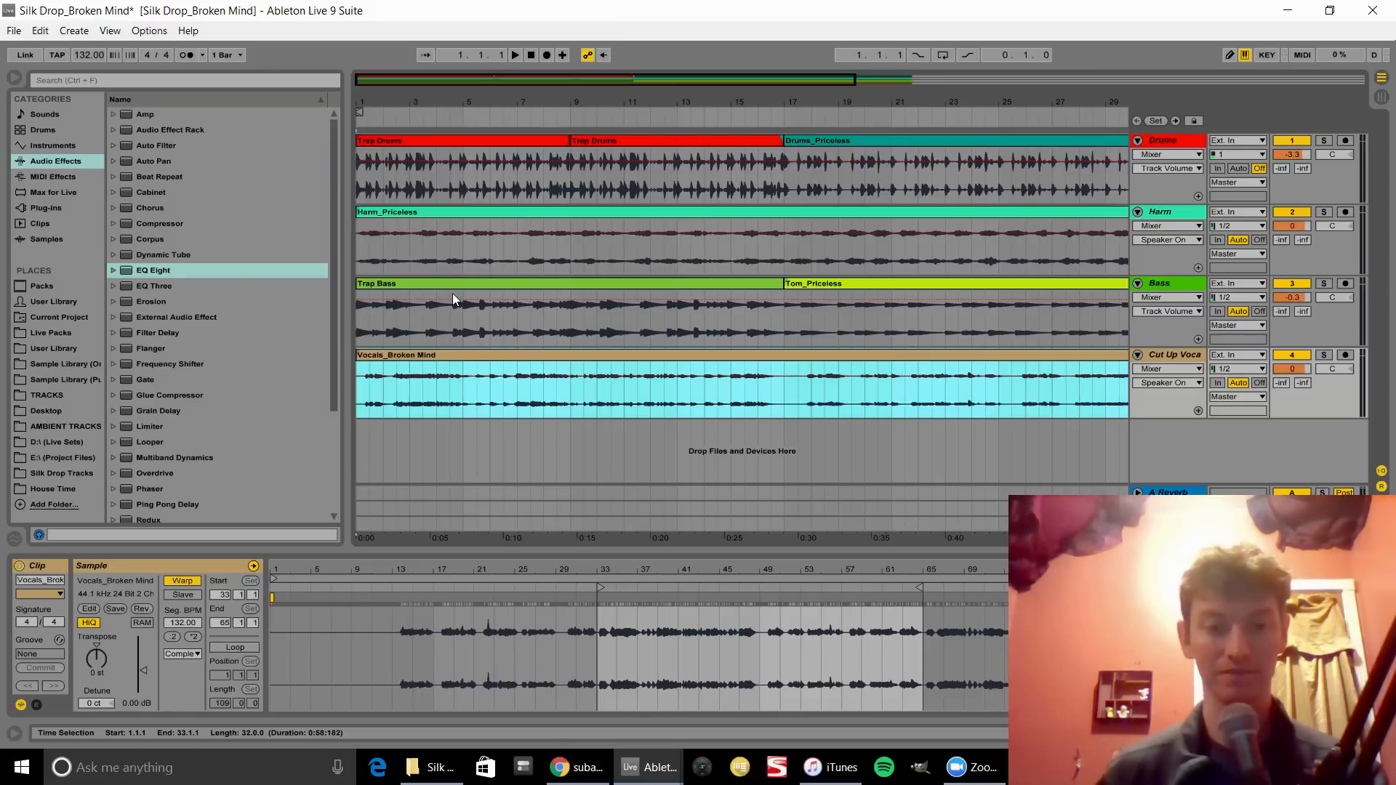
left_click(368, 289)
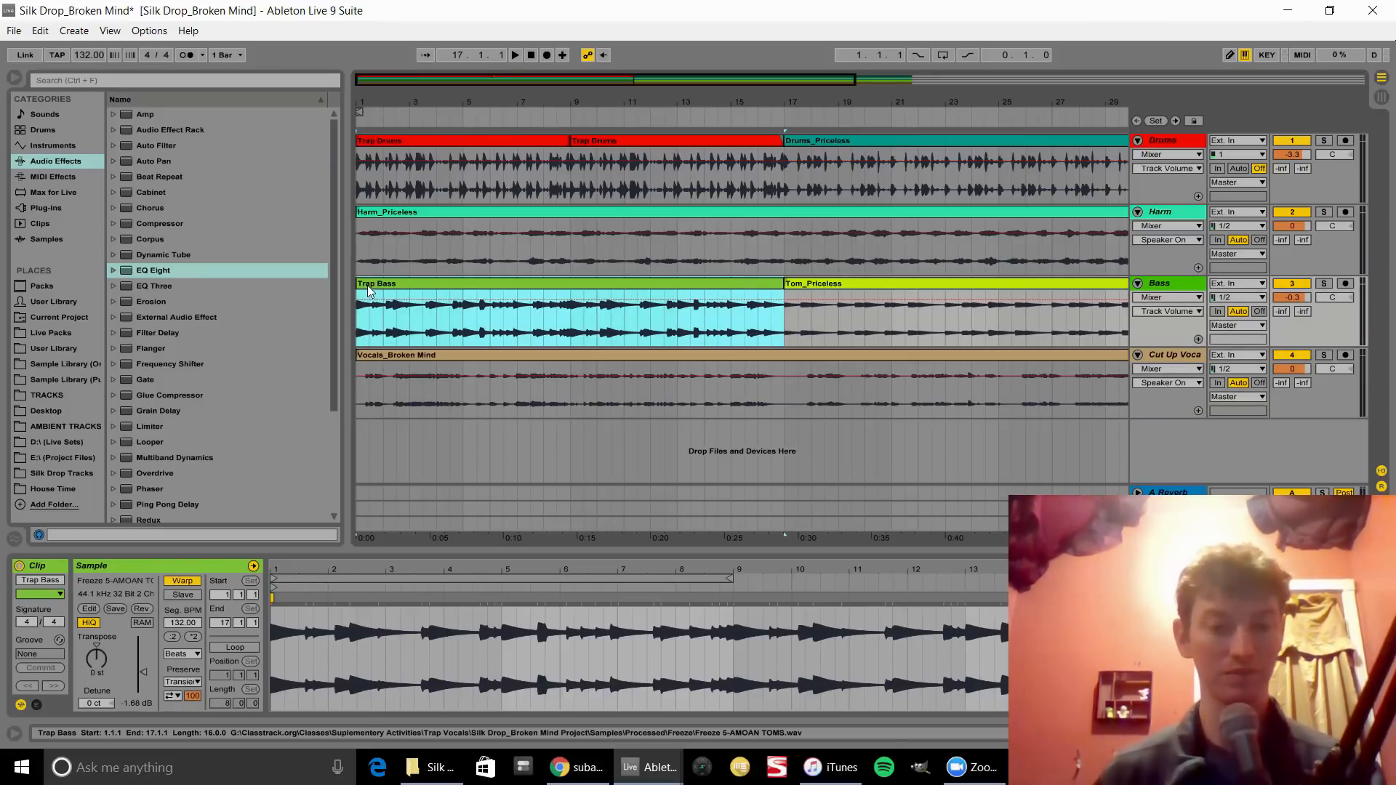
key("space")
key("z")
left_click_drag(369, 104, 369, 145)
key("space")
left_click(430, 395)
left_click_drag(429, 395, 340, 395)
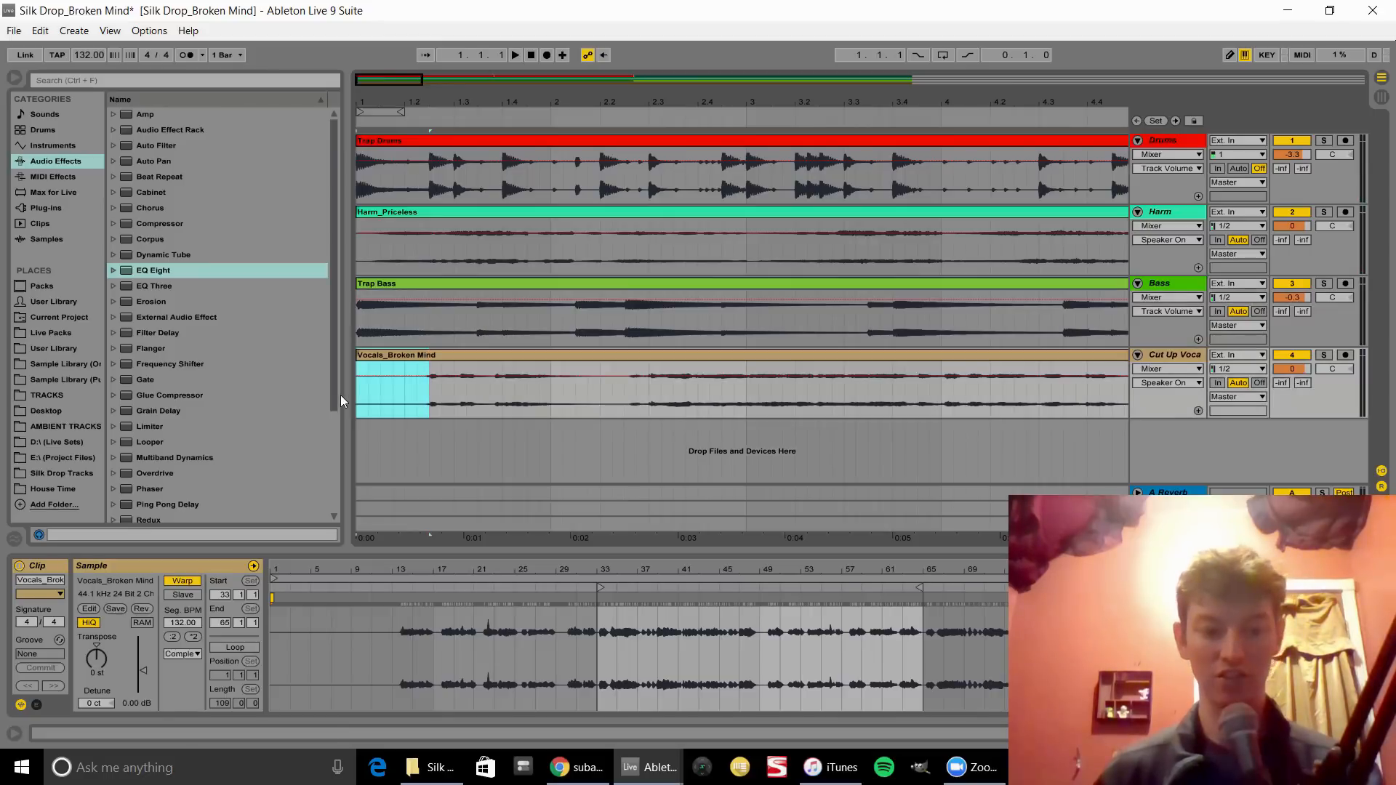
- Insert two new audio tracks below the cut-up vocals track
left_click(1172, 351)
right_click(1172, 352)
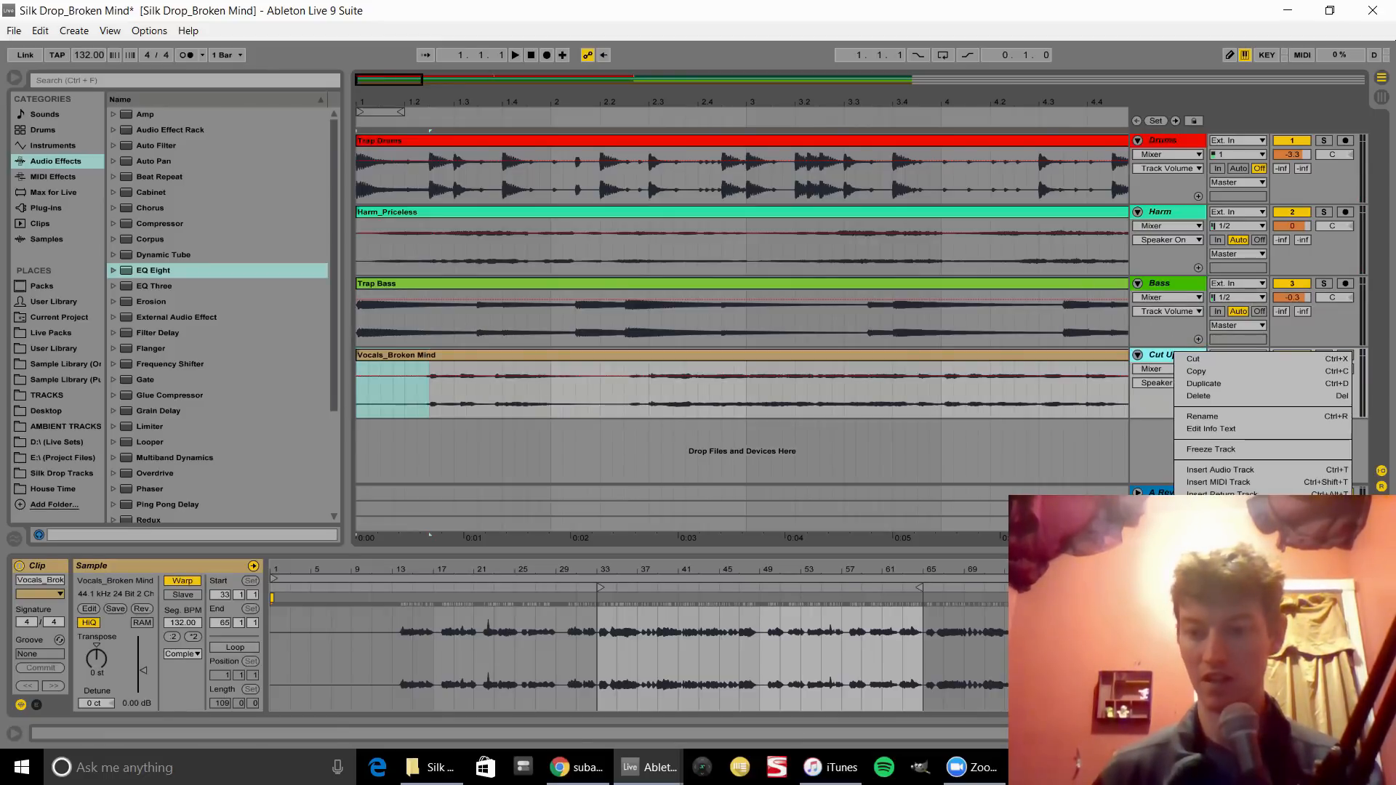
left_click(1207, 469)
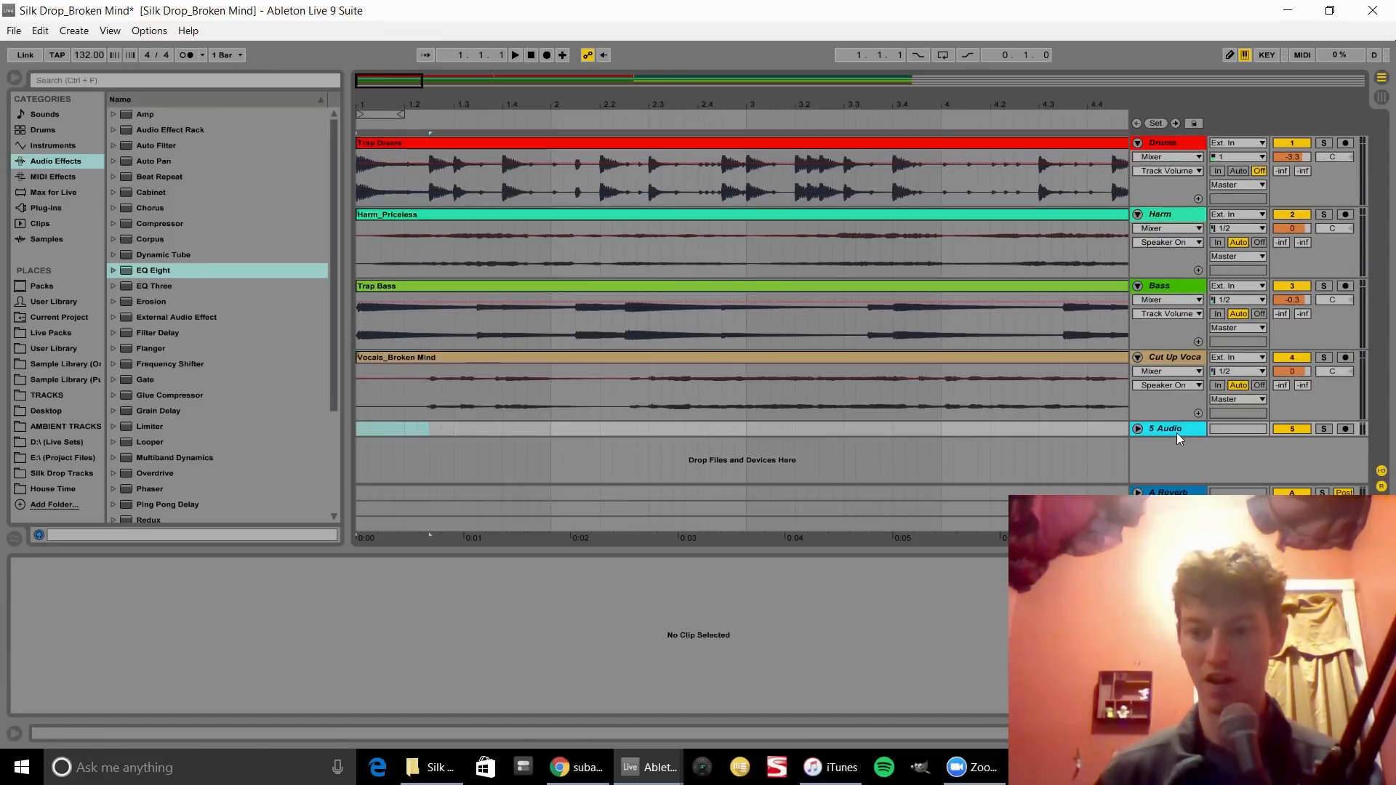
right_click(1176, 420)
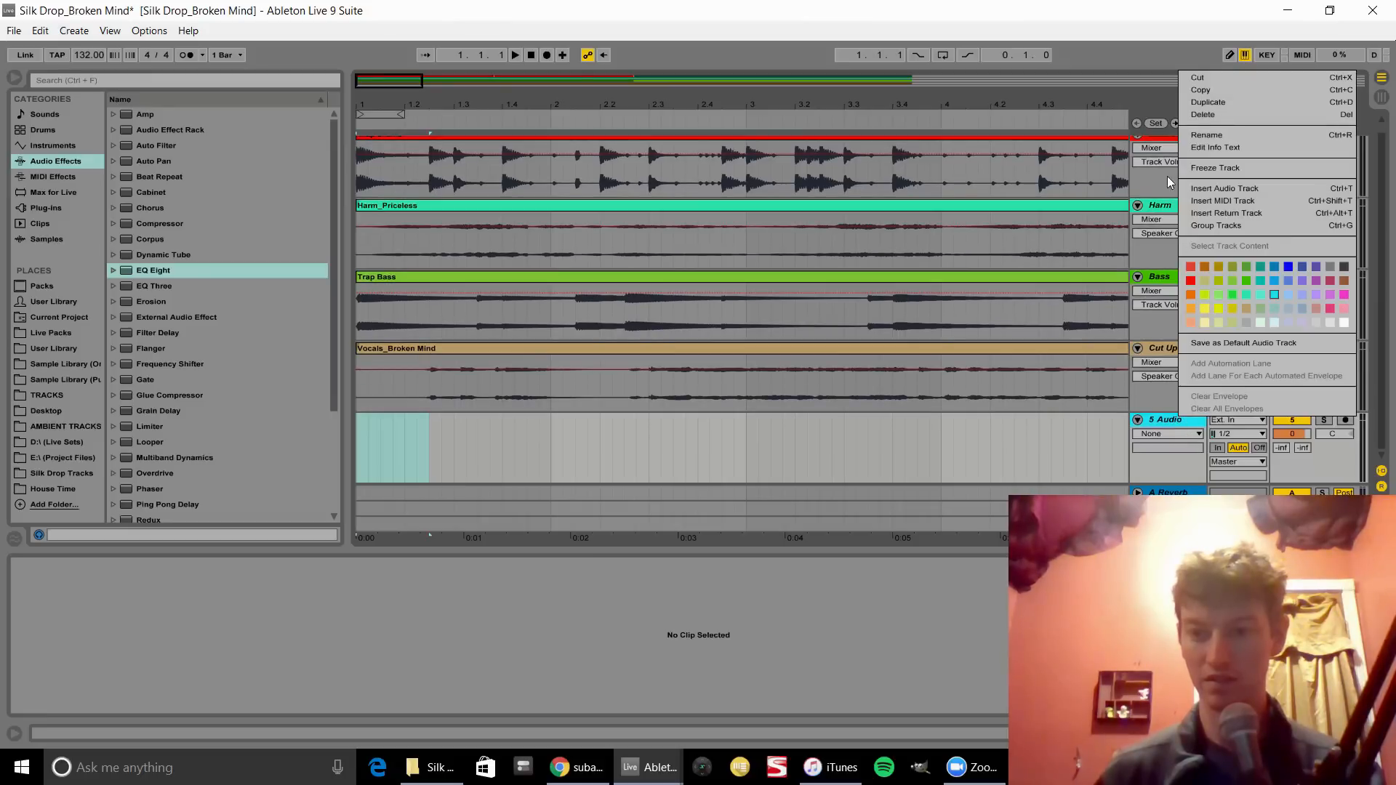
left_click(1228, 187)
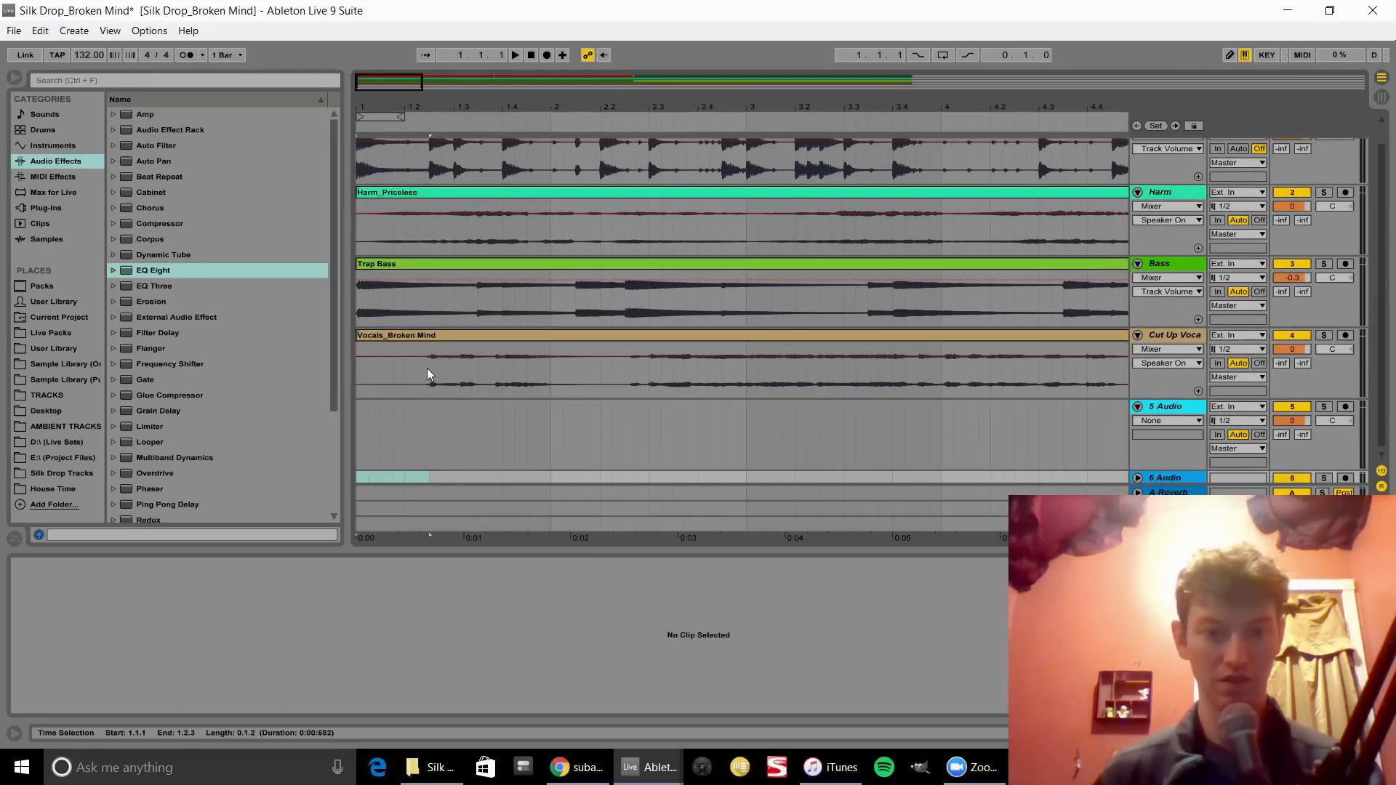
- Cut the vocal section from 1.2.3 to 2.2.3 out of the cut-up vocals track and paste it at 1.1.1 on the 5 Audio track
left_click(426, 367)
key("ctrl+e")
left_click_drag(426, 368, 626, 381)
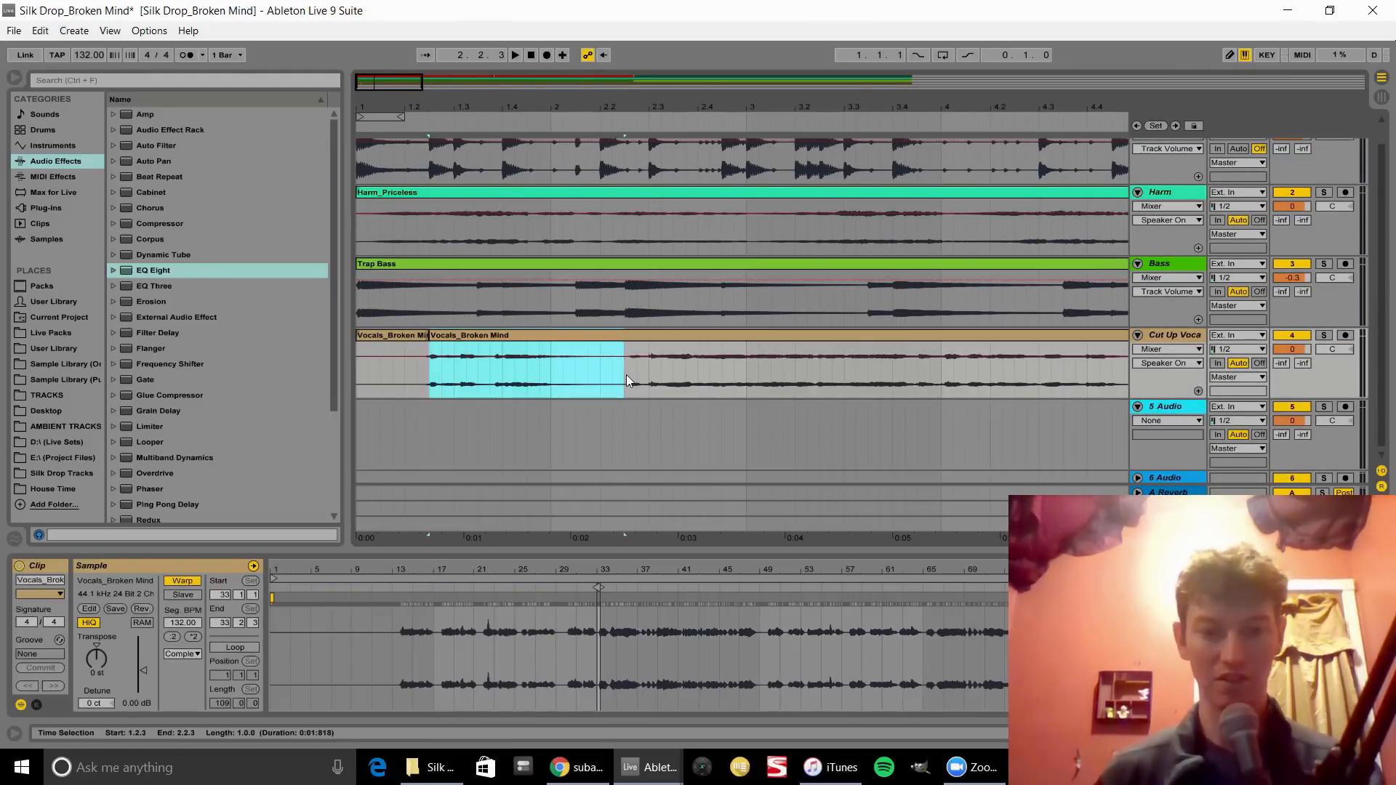
key("ctrl+e")
key("Delete")
left_click(357, 423)
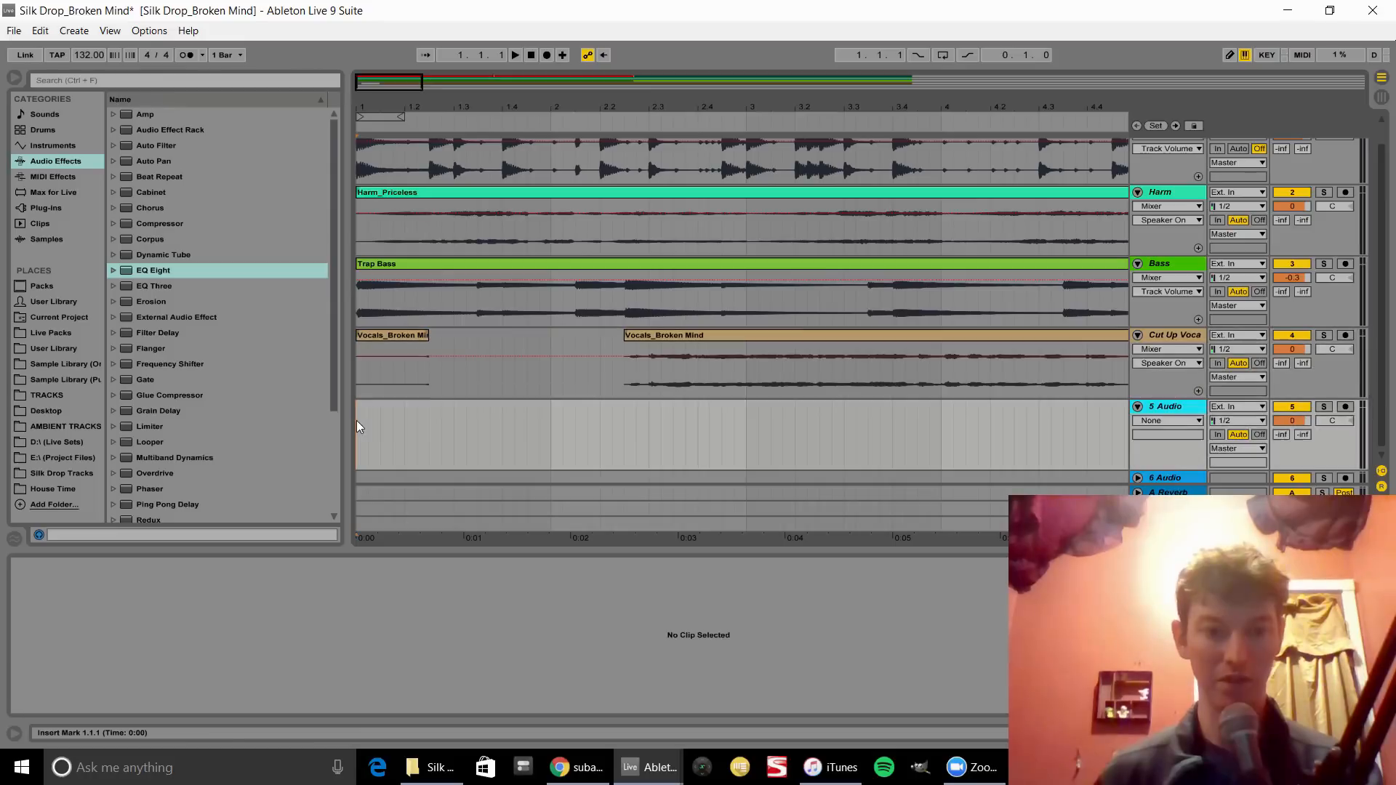
key("ctrl+v")
- Trim the beginning off the pasted vocal clip to leave a 0.2.2 long chop at 1.1.1, and play it back
key("space")
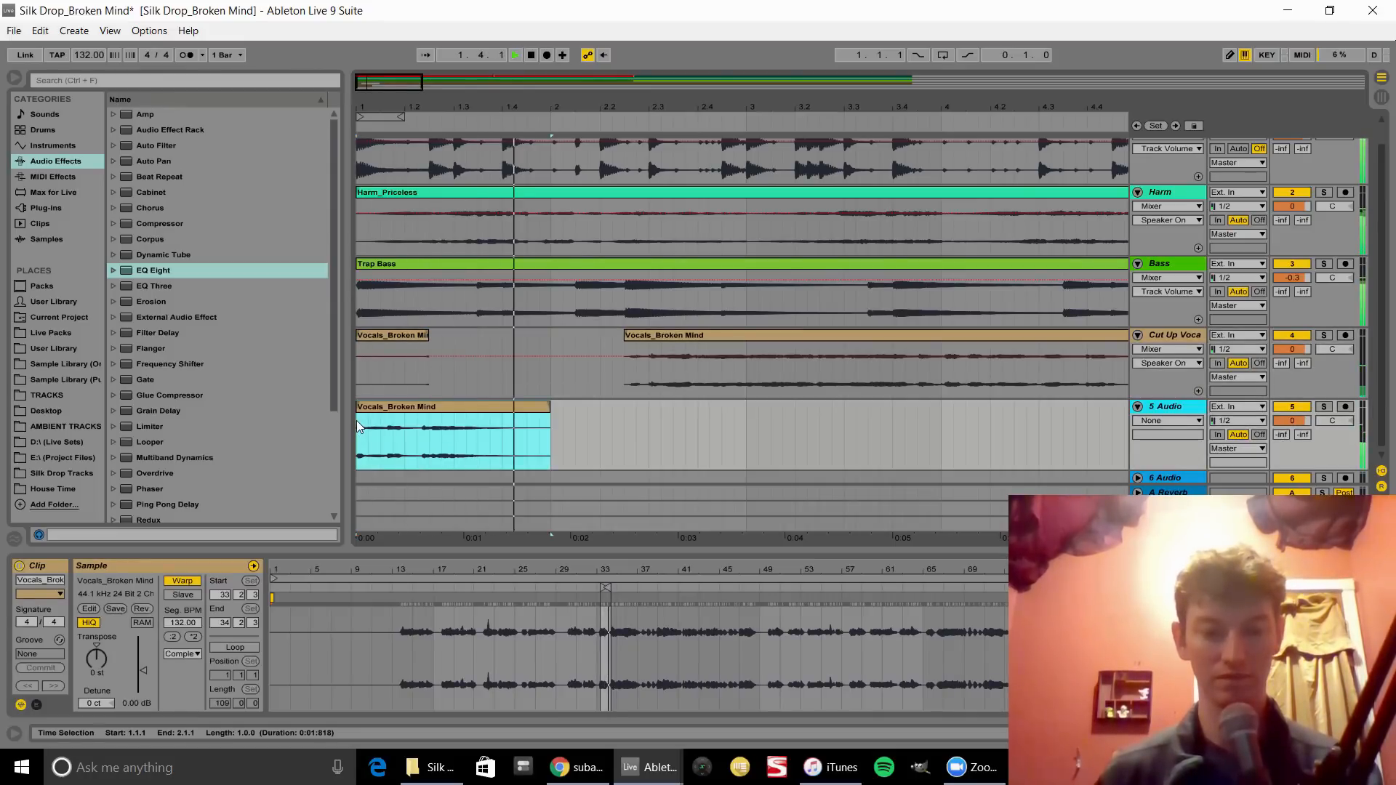
key("space")
mouse_move(357, 408)
left_mouse_down()
mouse_move(427, 408)
mouse_move(375, 418)
left_mouse_up()
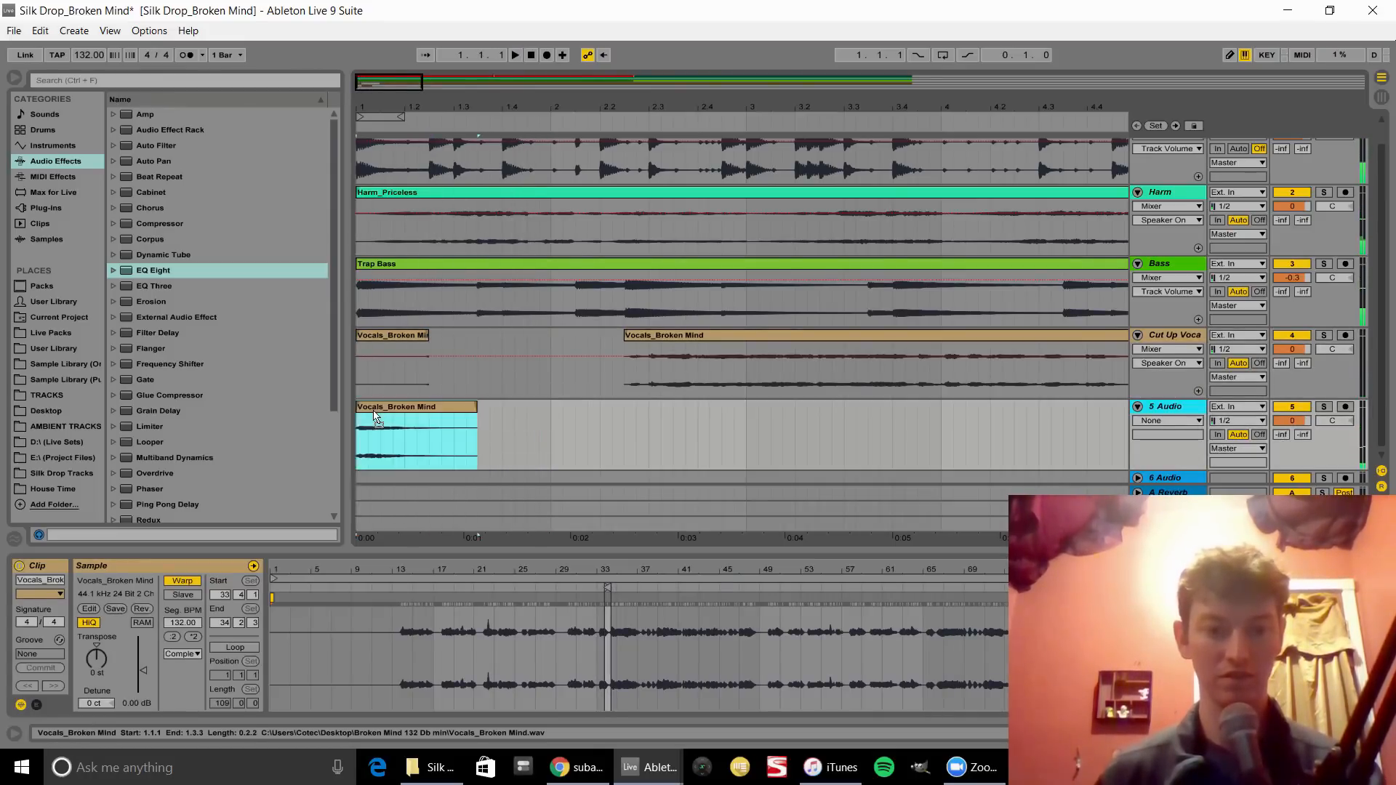
key("space")
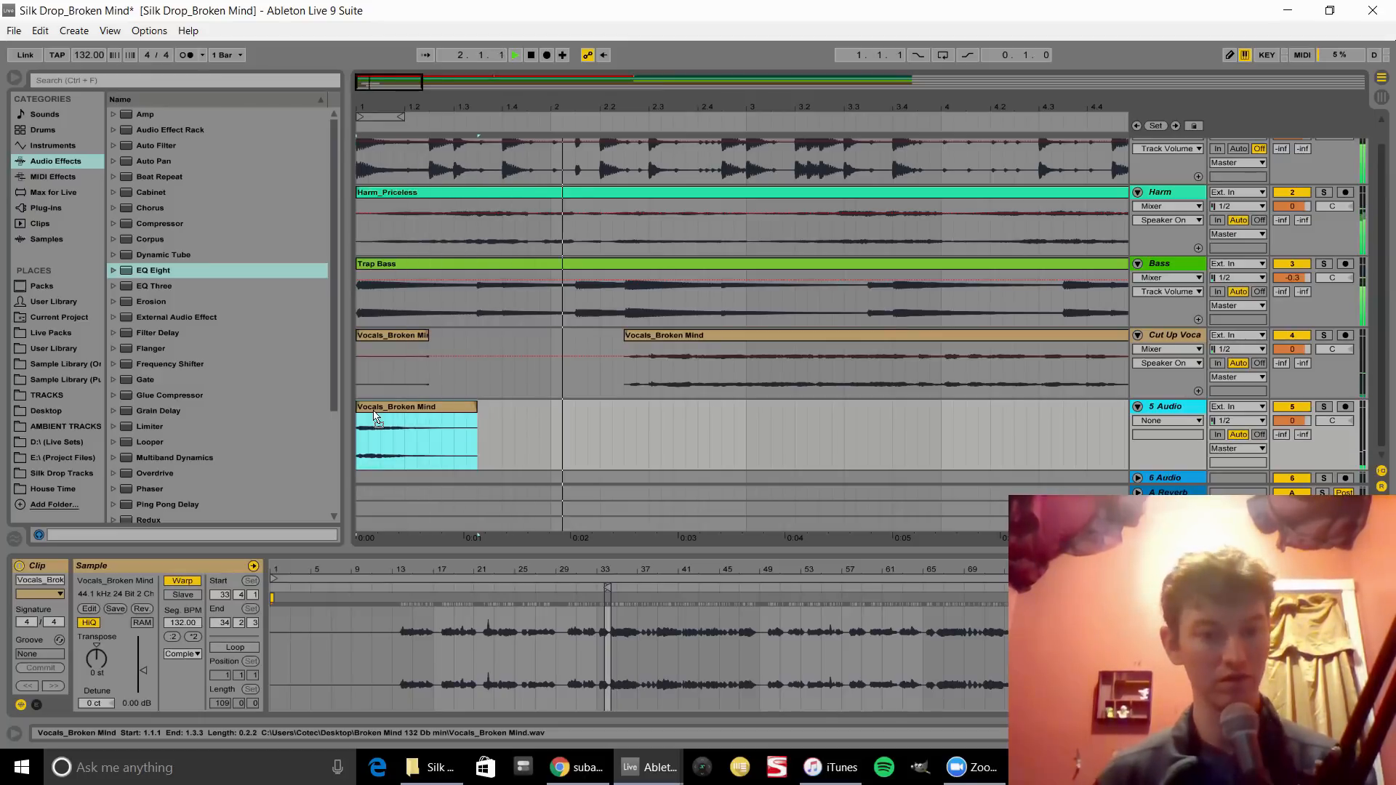
key("space")
- Copy the vocal chop to 2.1.1 and 3.1.1 on the 5 Audio track and play the result
left_click_drag(378, 411, 578, 423)
left_click(431, 408)
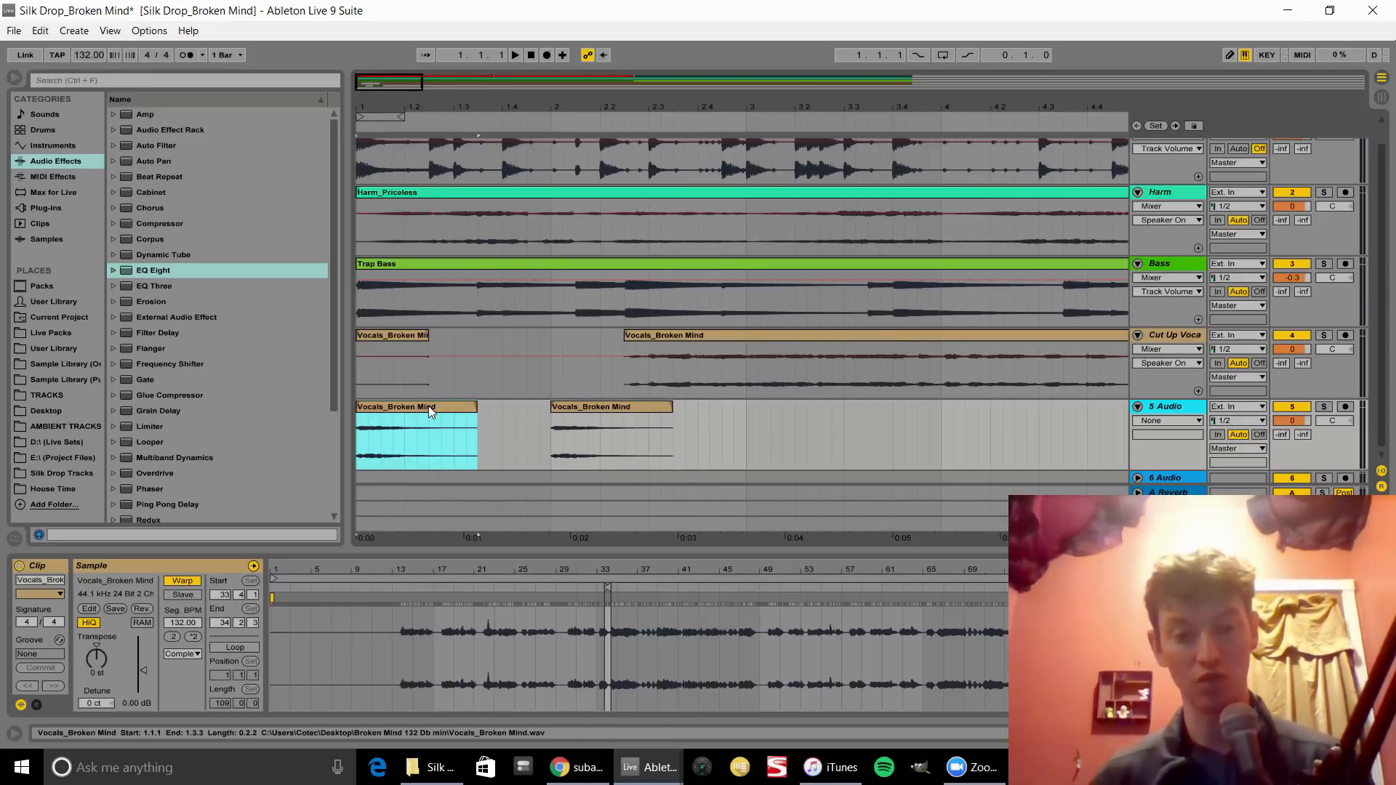
left_click_drag(429, 406, 819, 451)
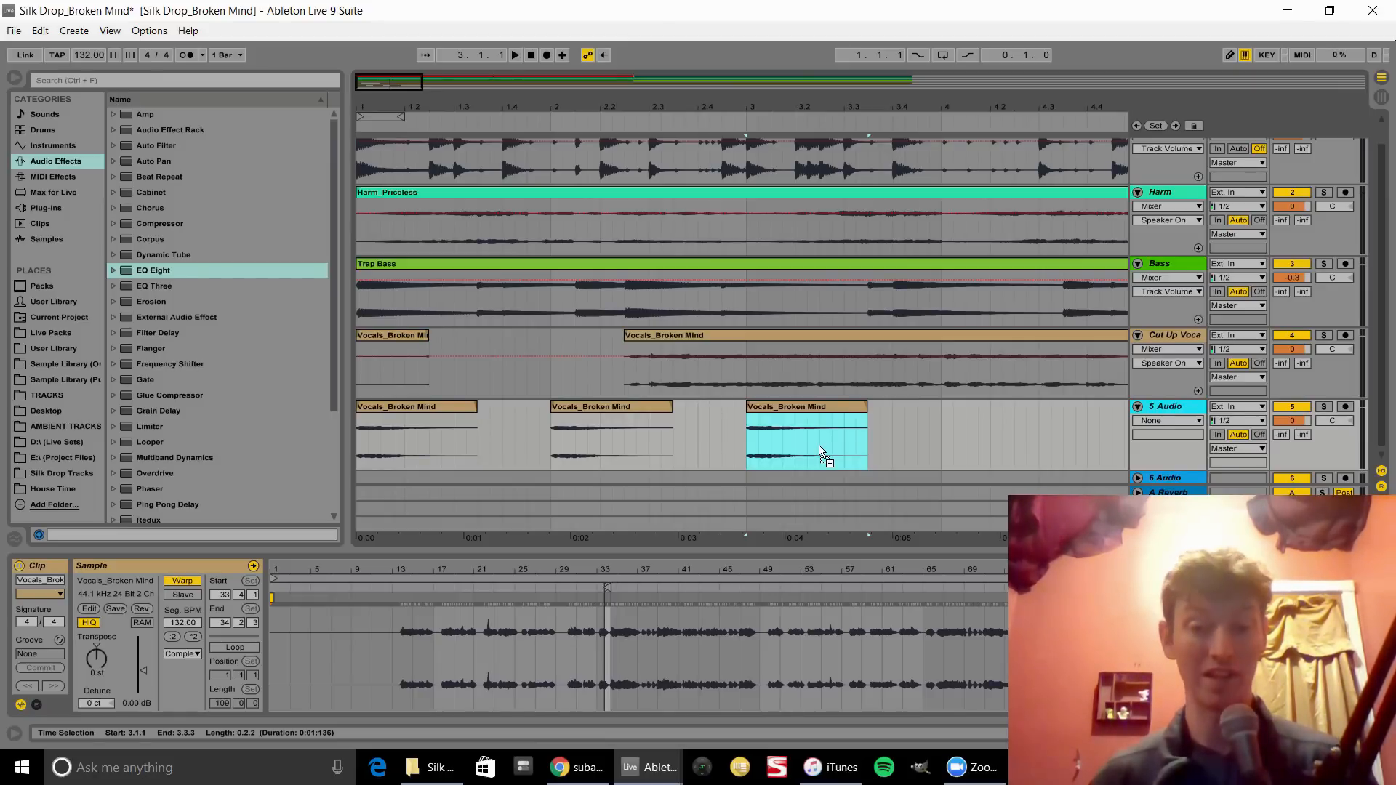
left_click(386, 408)
key("space")
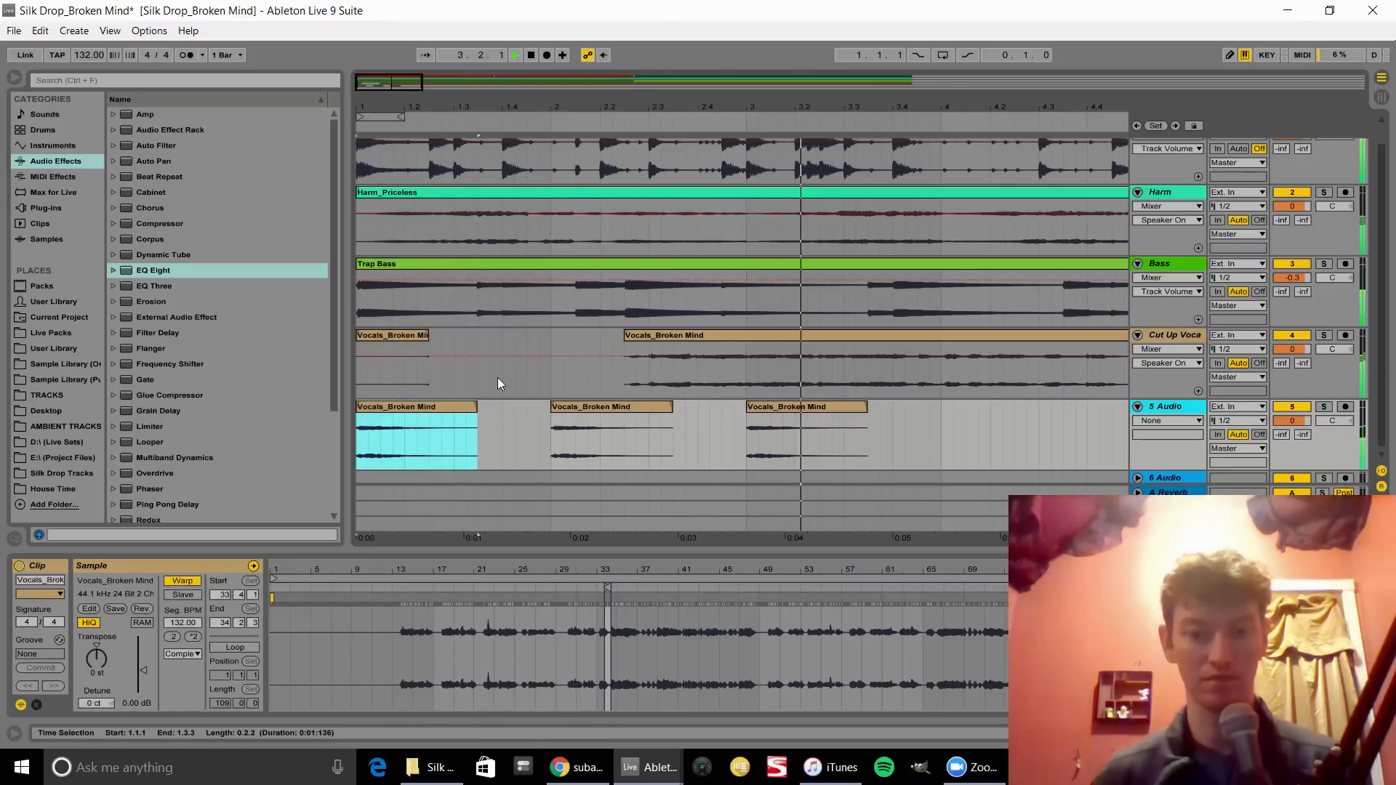
key("space")
- Replay the opening, place another copy of the vocal chop at 2.2.2 on the 5 Audio track, and listen to it
left_click(394, 340)
key("space")
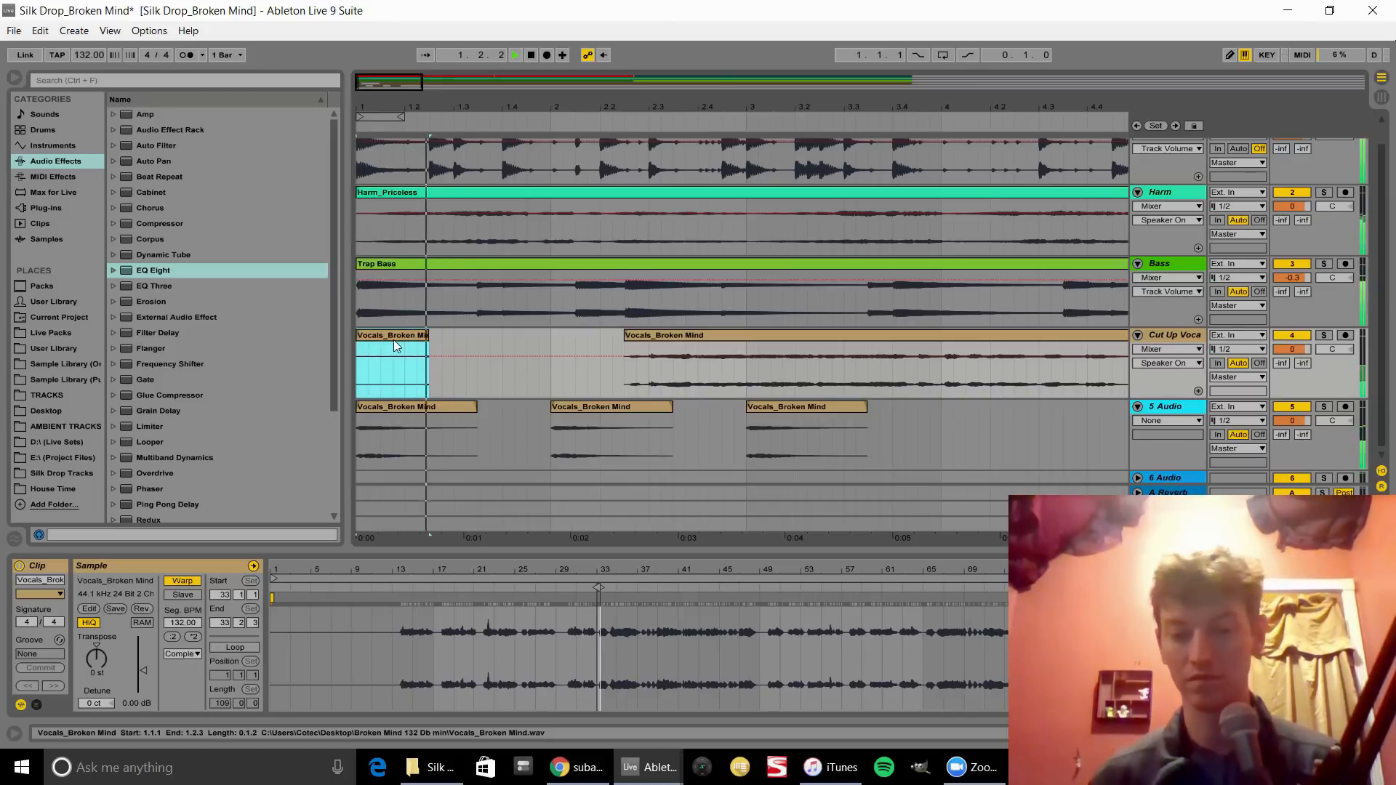
key("space")
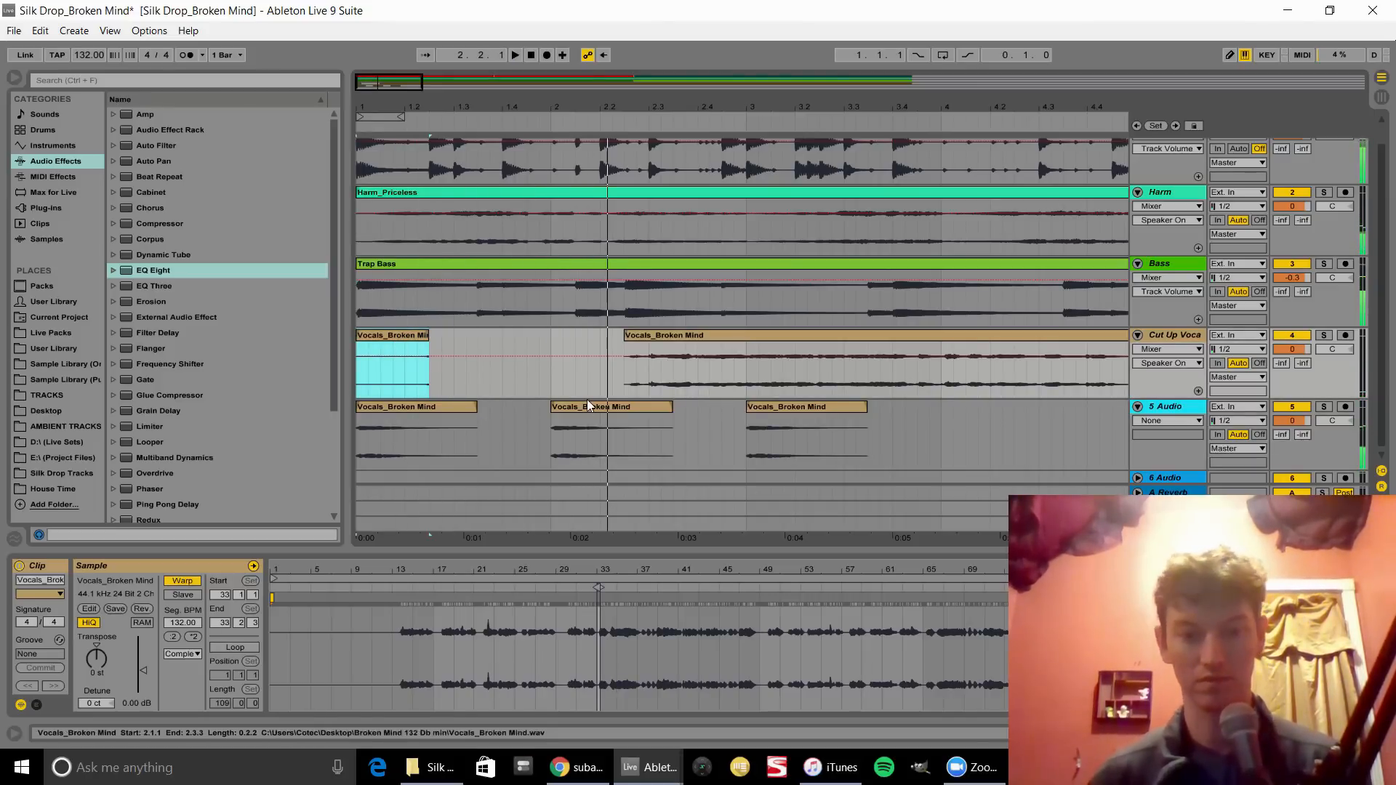
left_click(597, 410)
left_click_drag(597, 410, 656, 412)
left_click(434, 411)
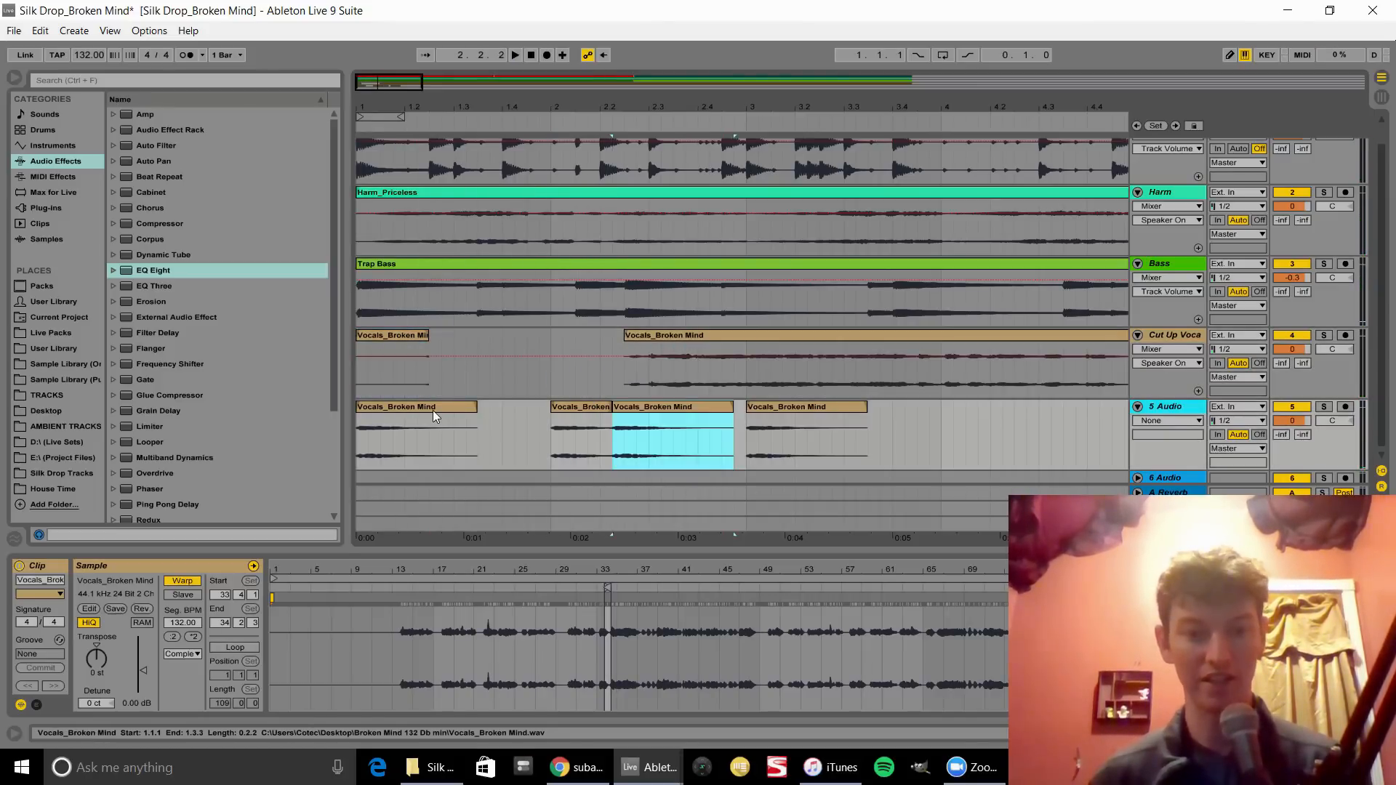
key("space")
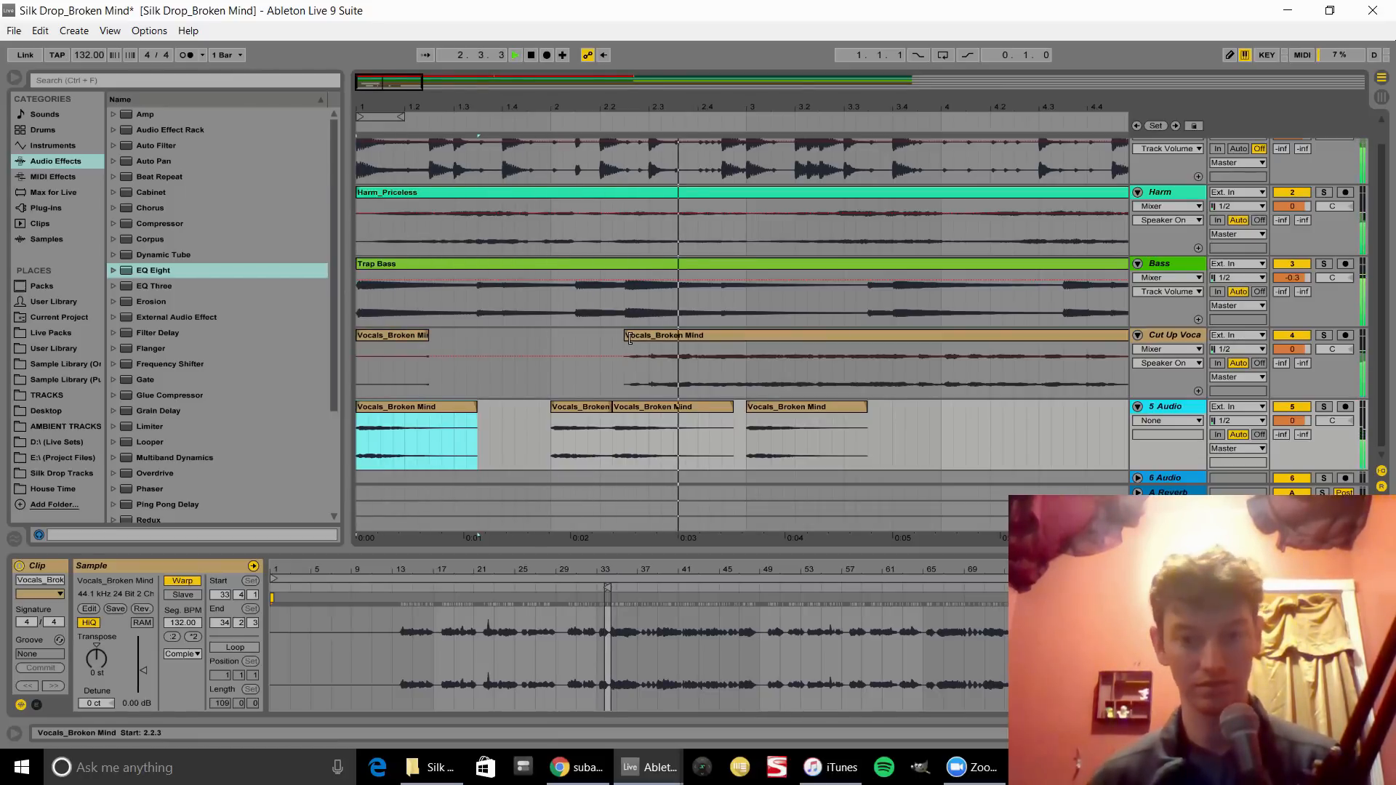
key("space")
- Move the vocal chop at 2.2.2 to 2.2.3 and trim the start of the remaining original vocal clip to 3.1.1
left_click_drag(626, 347, 723, 349)
left_click(400, 411)
key("space")
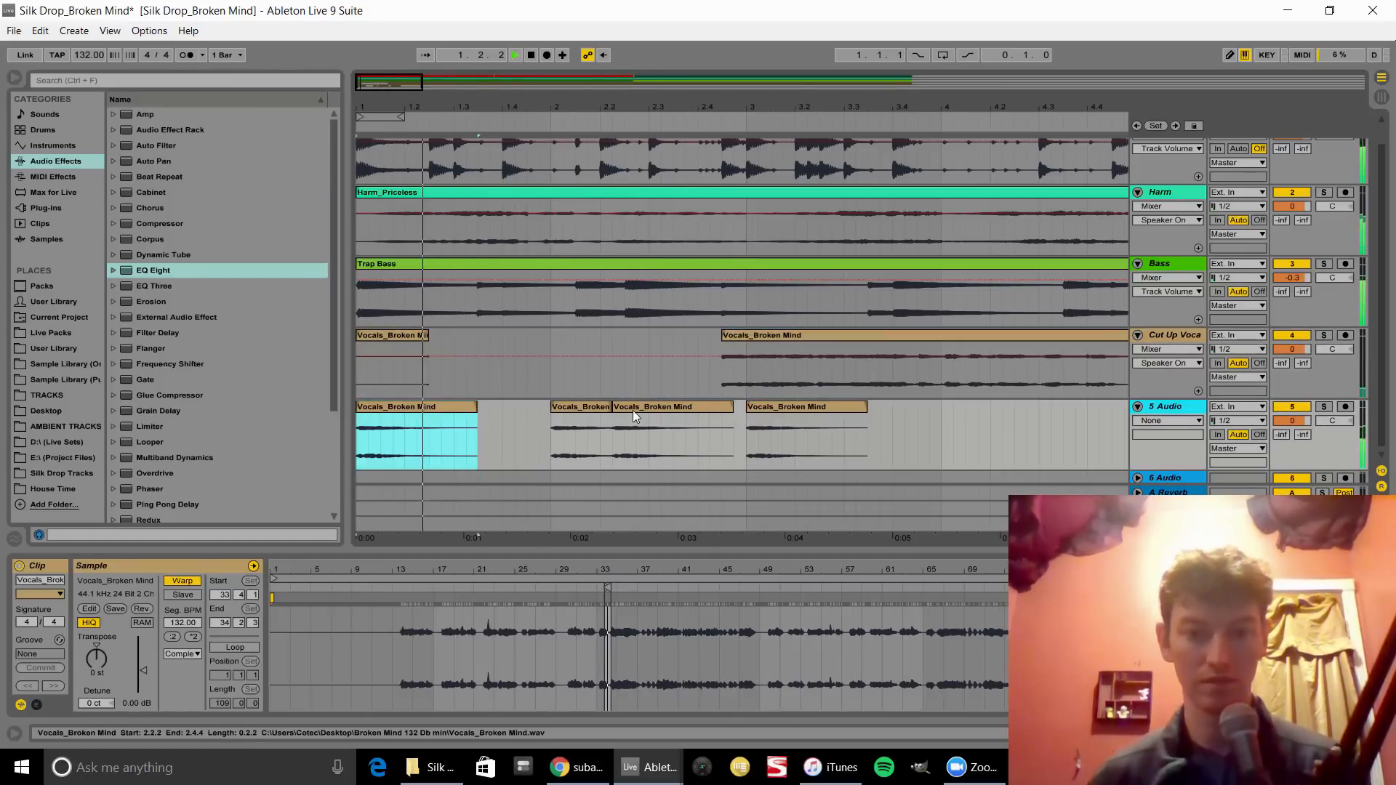
left_click(635, 408)
left_click_drag(638, 412, 642, 416)
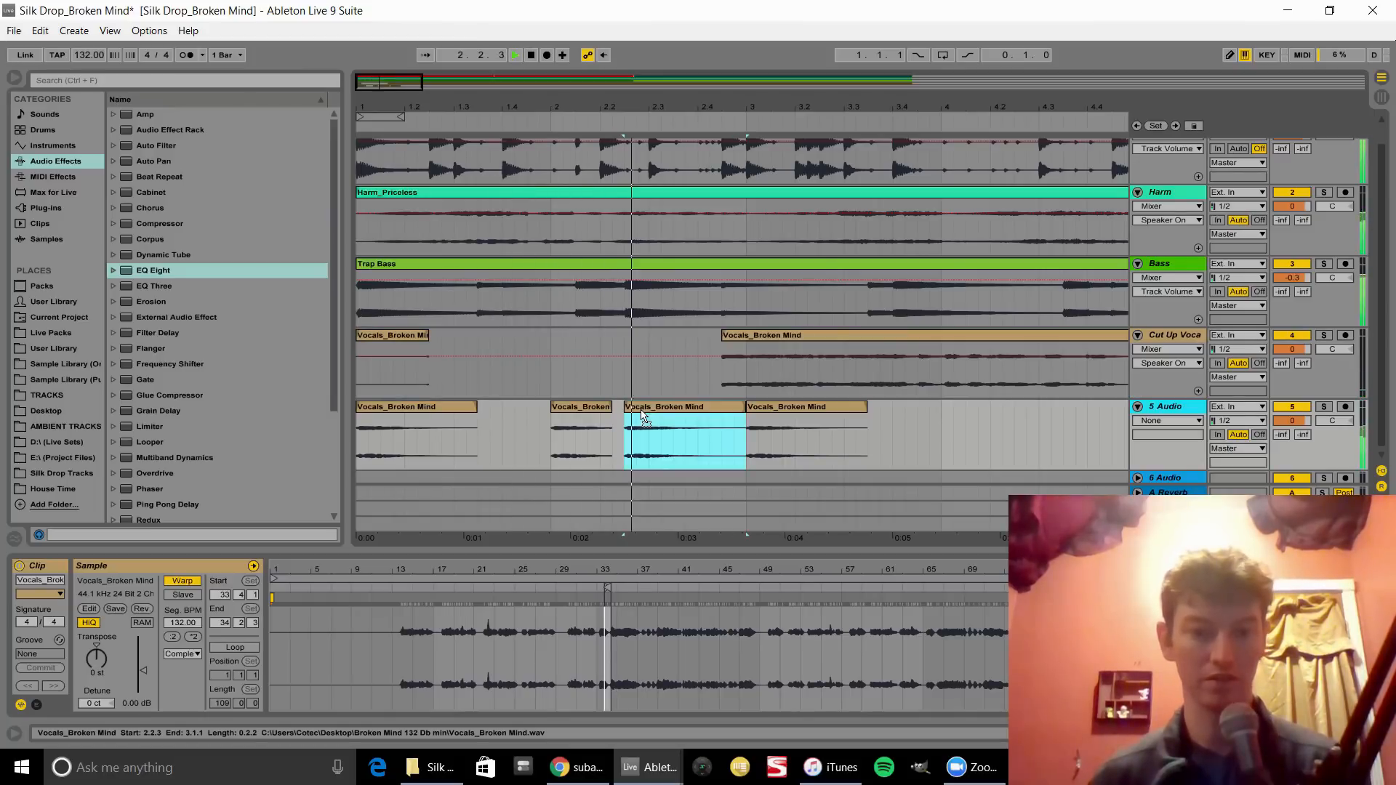
left_click(727, 340)
left_click_drag(726, 340, 751, 340)
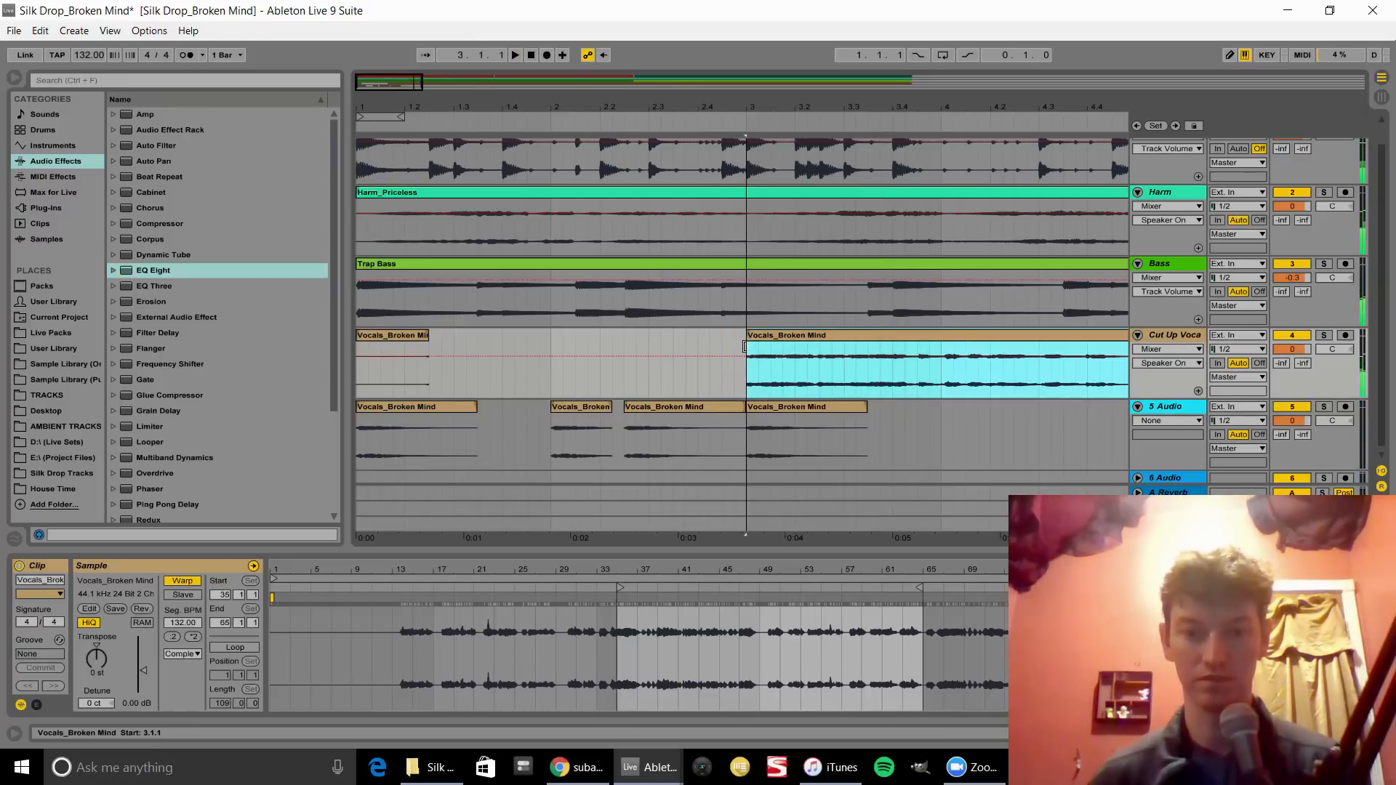
- Deactivate the vocal chop at 3.1.1 on the 5 Audio track
left_click(791, 404)
key("space")
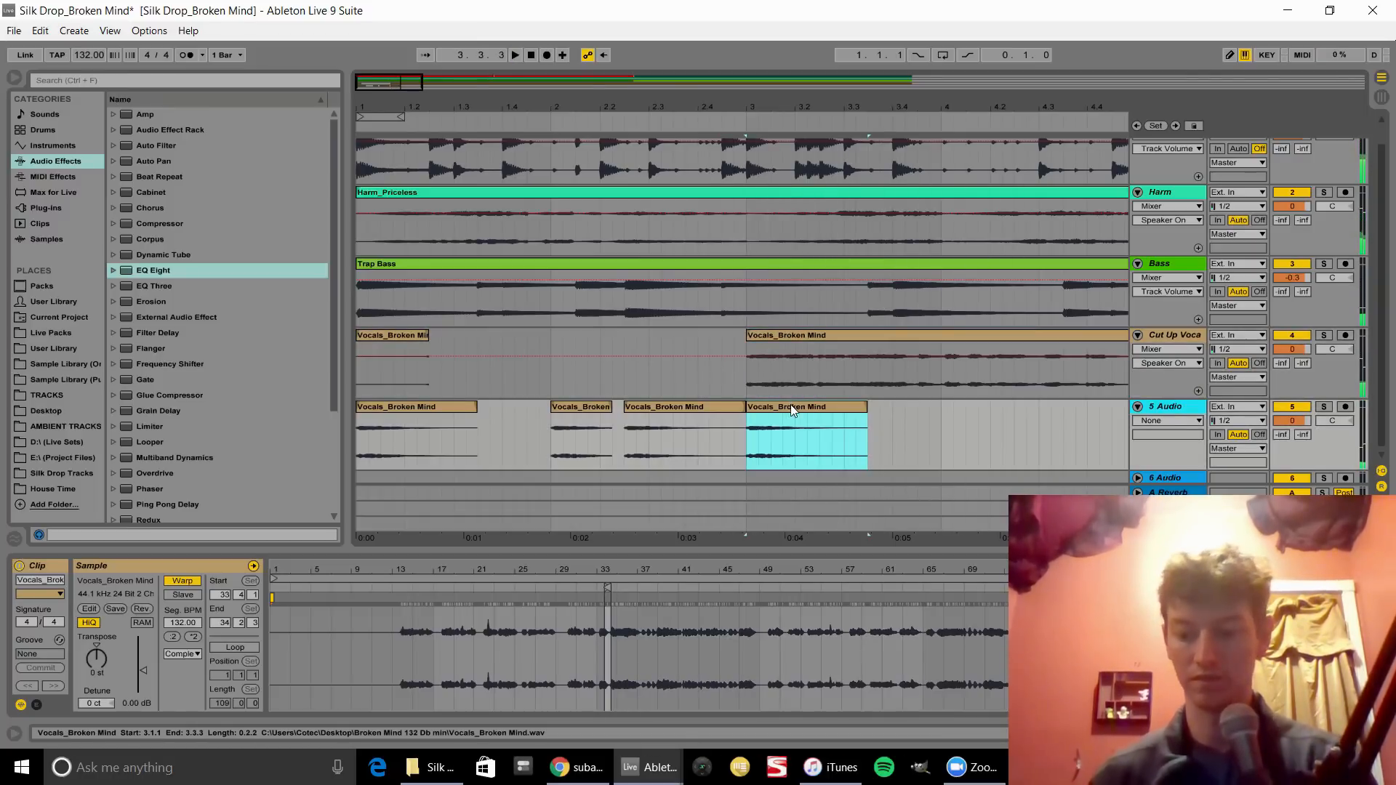
key("0")
scroll(791, 404, "down", 1)
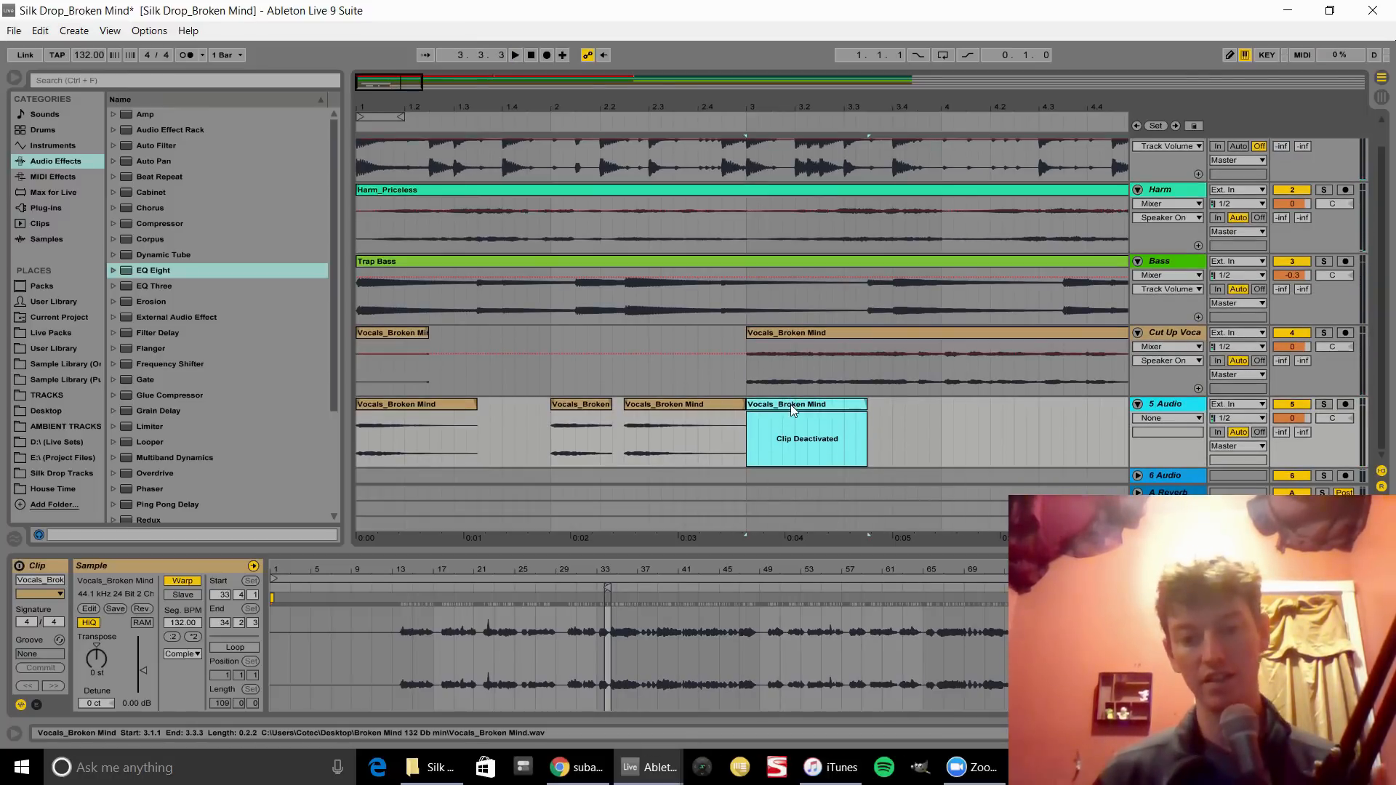
key("0")
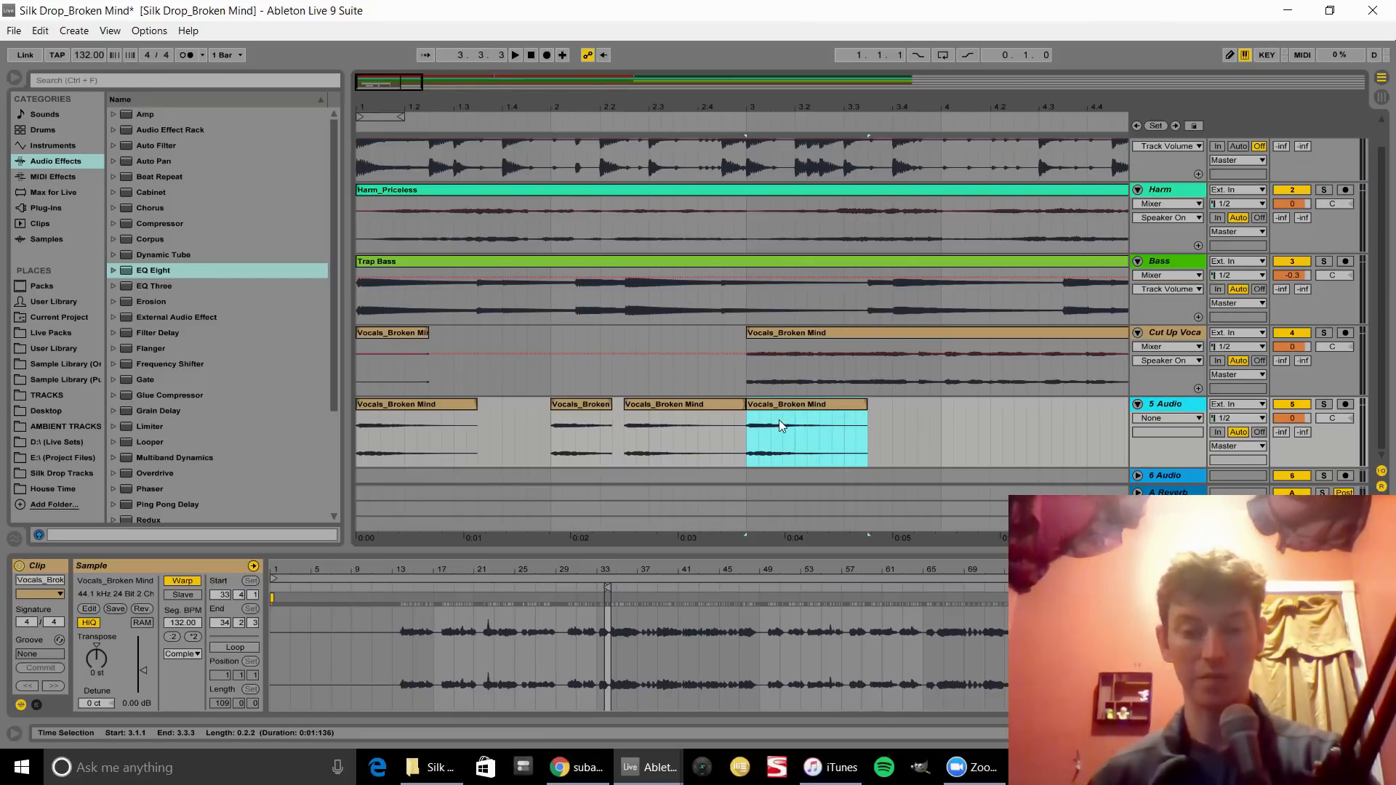
left_click(833, 415)
left_click(823, 405)
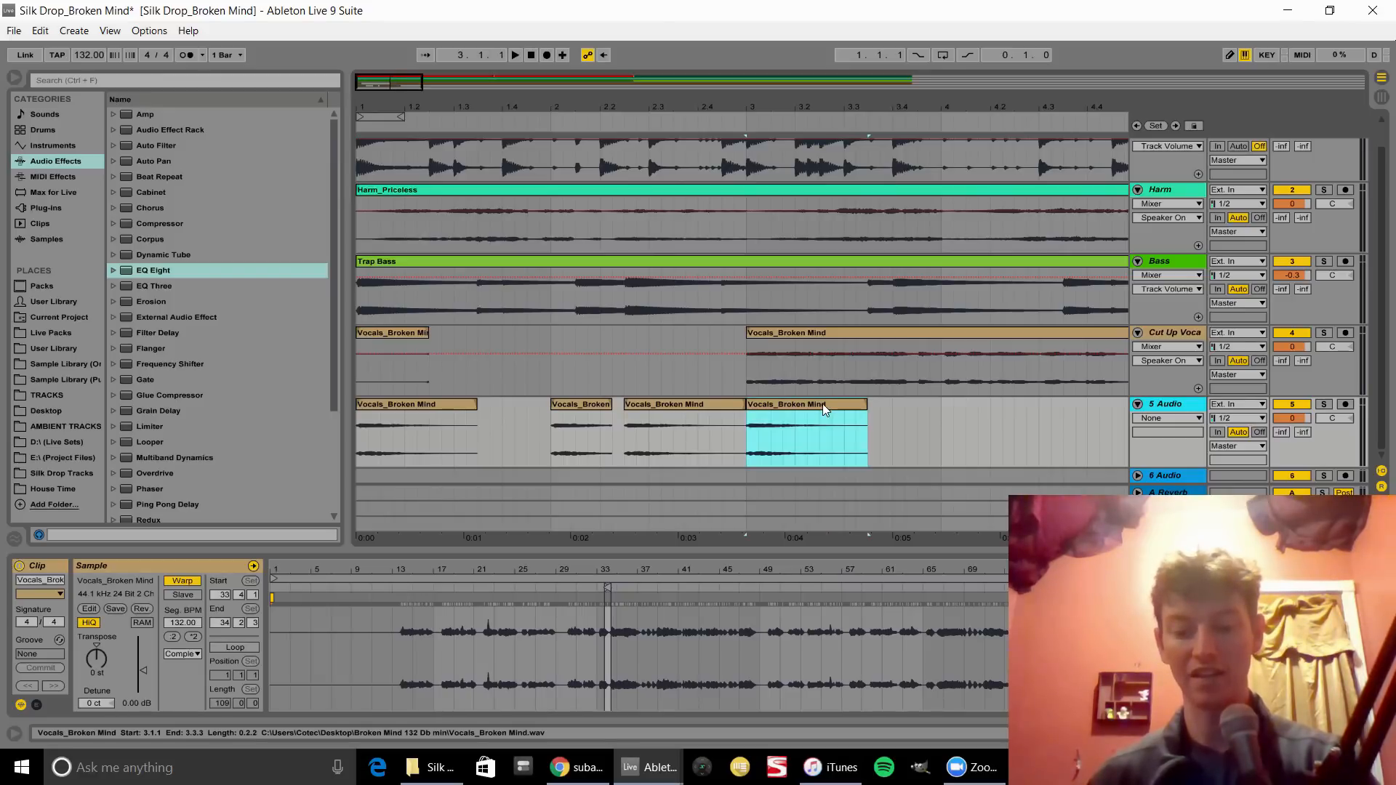
key("0")
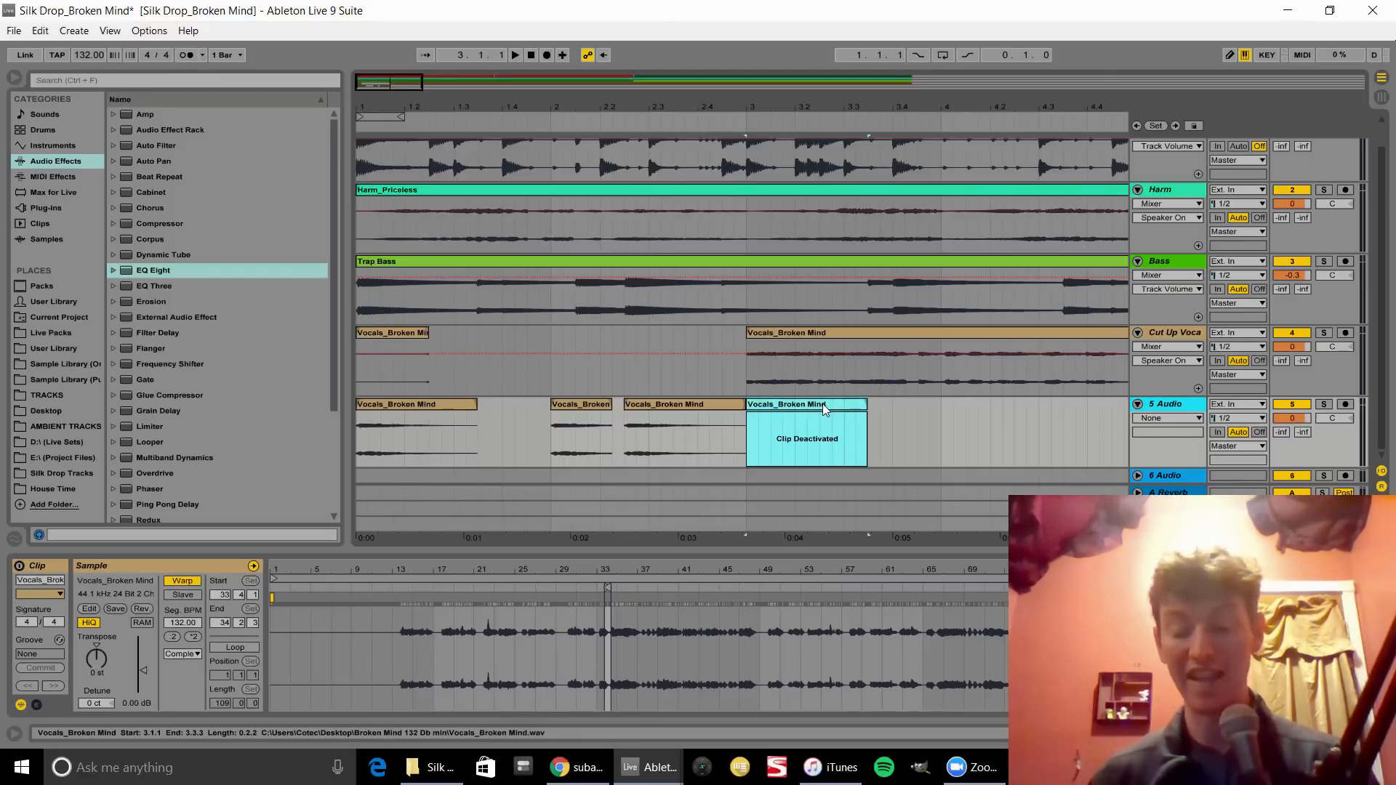
- Unfold the 6 Audio track and play the arrangement from 2.1.1 to hear the chopped vocal
left_click(1137, 476)
left_click(550, 323)
key("space")
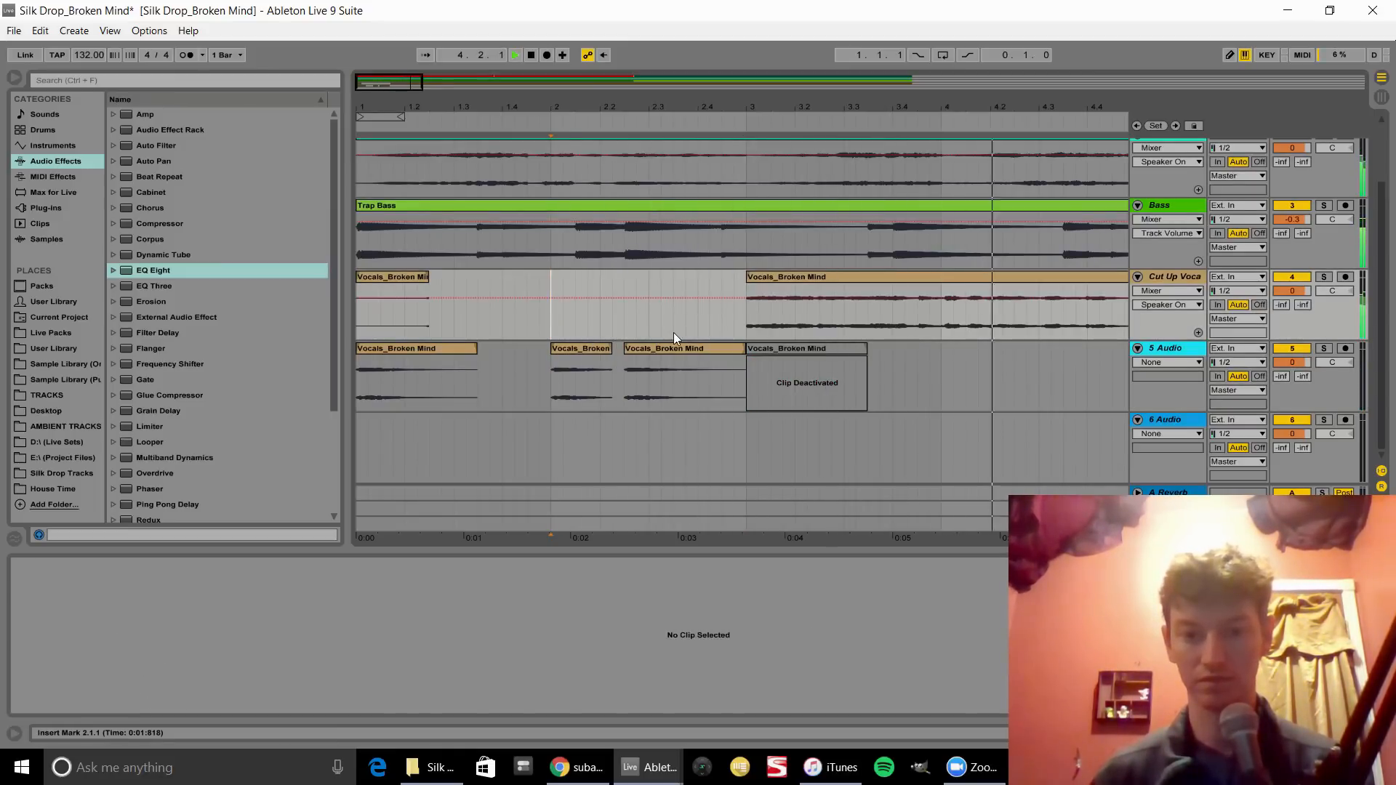
left_click(403, 347)
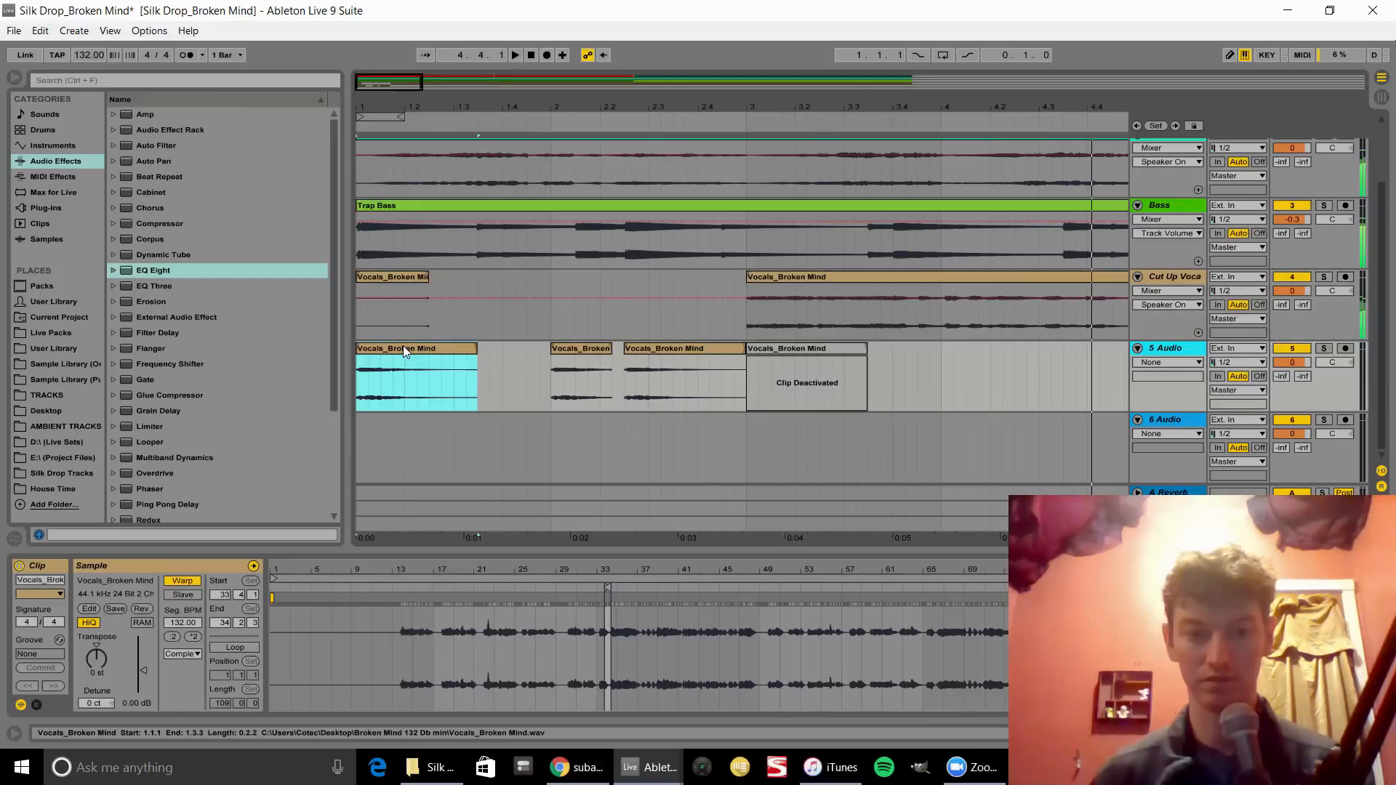
- Split the original vocal clip at 5.1.1 and move its section from 3.1.1 to 5.1.1 onto the 6 Audio track
left_click(808, 278)
left_click(942, 321)
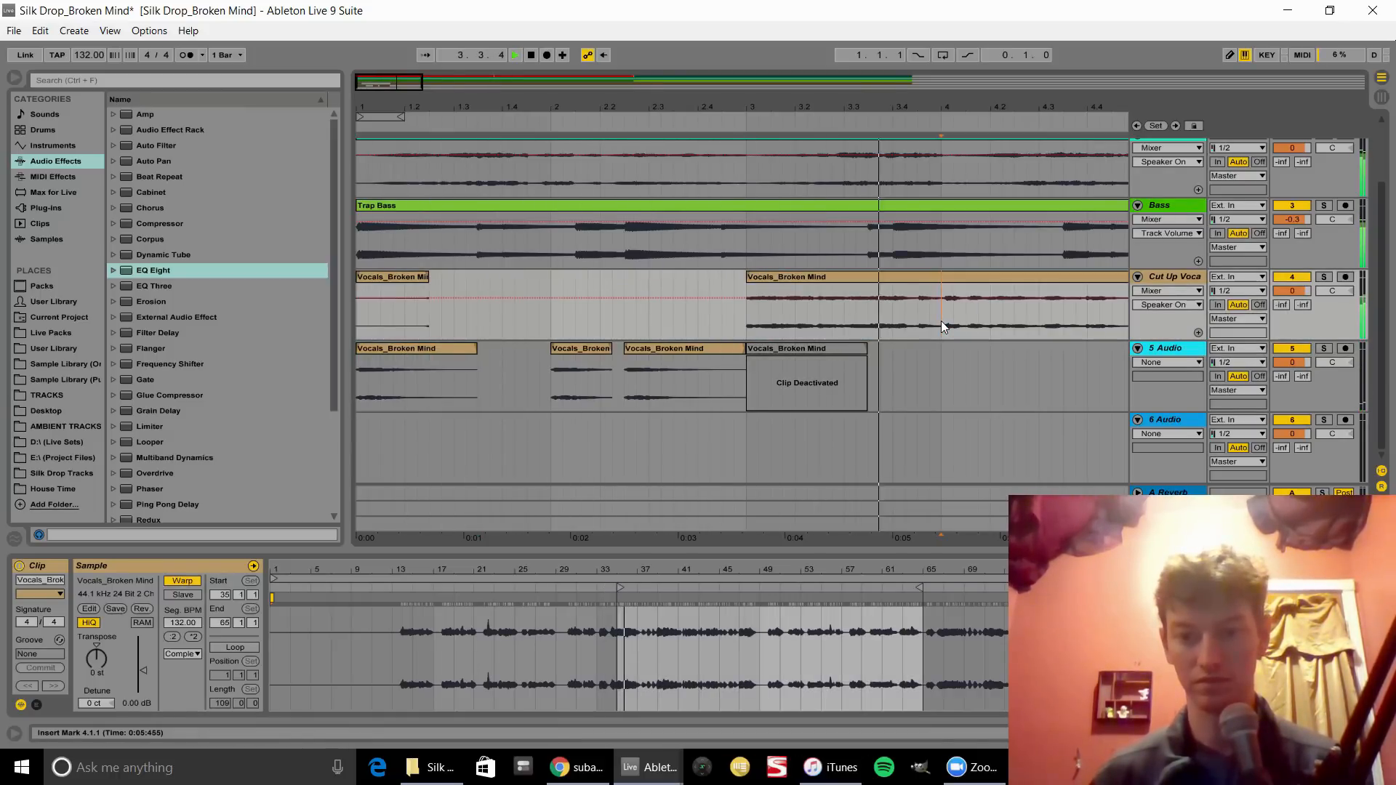
left_click_drag(961, 134, 961, 109)
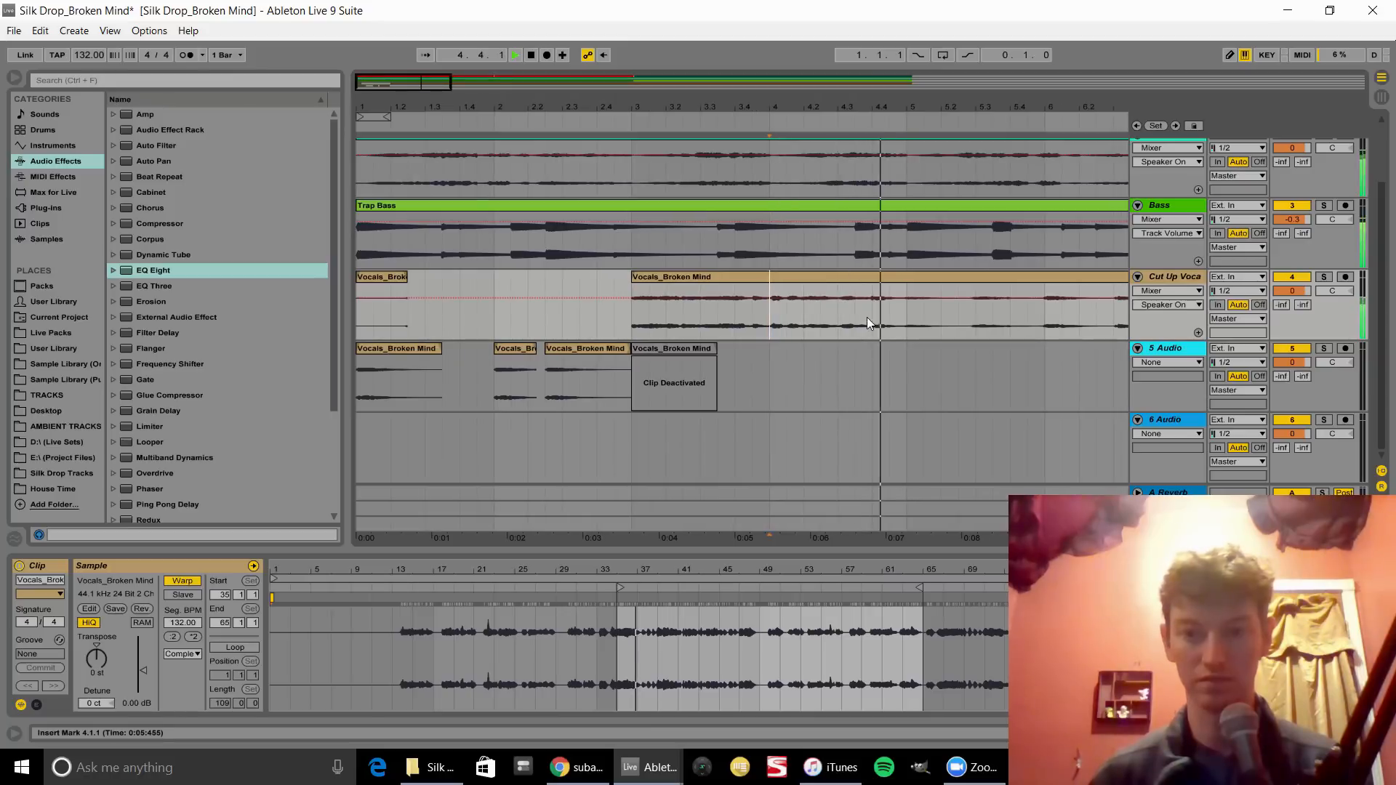
left_click(909, 322)
key("space")
key("ctrl+e")
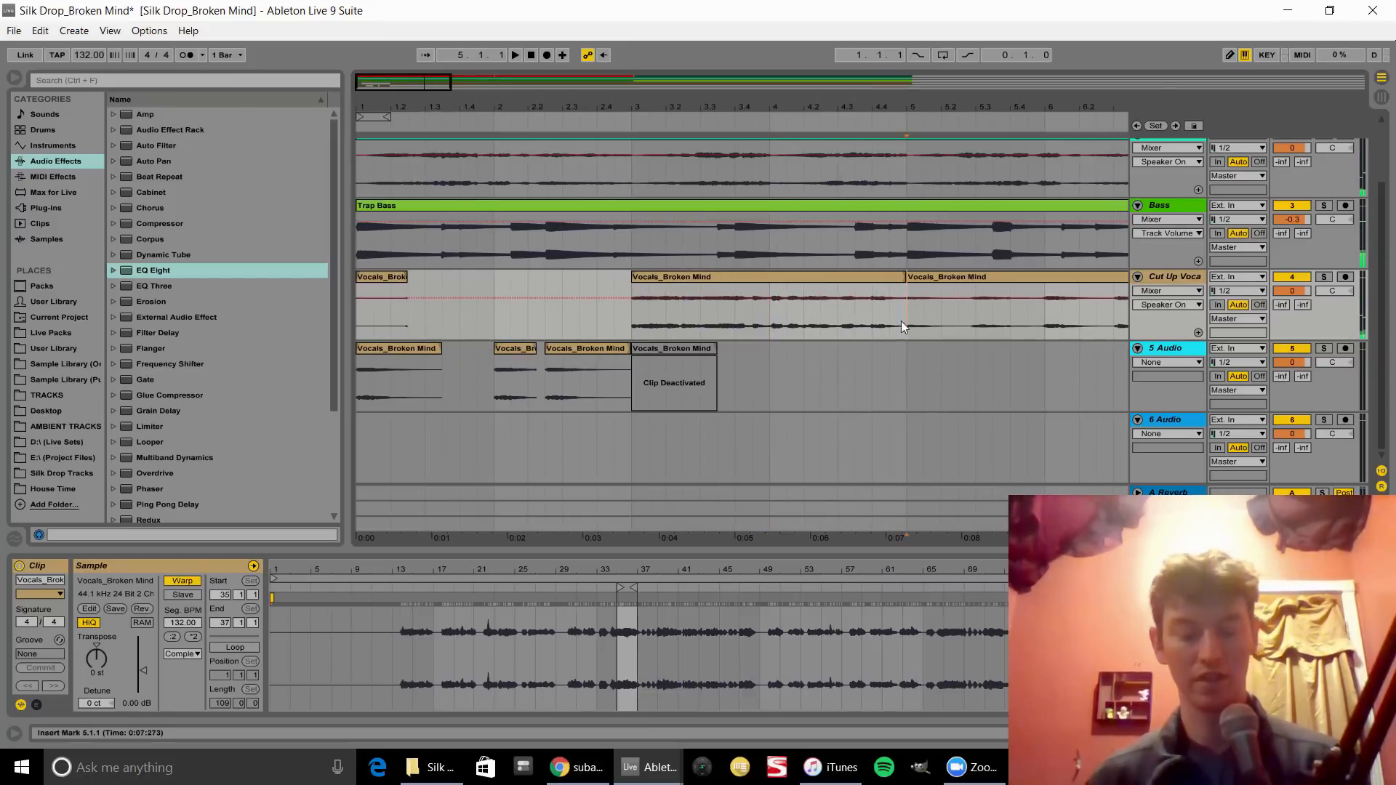
left_click(821, 283)
left_click_drag(822, 281, 826, 451)
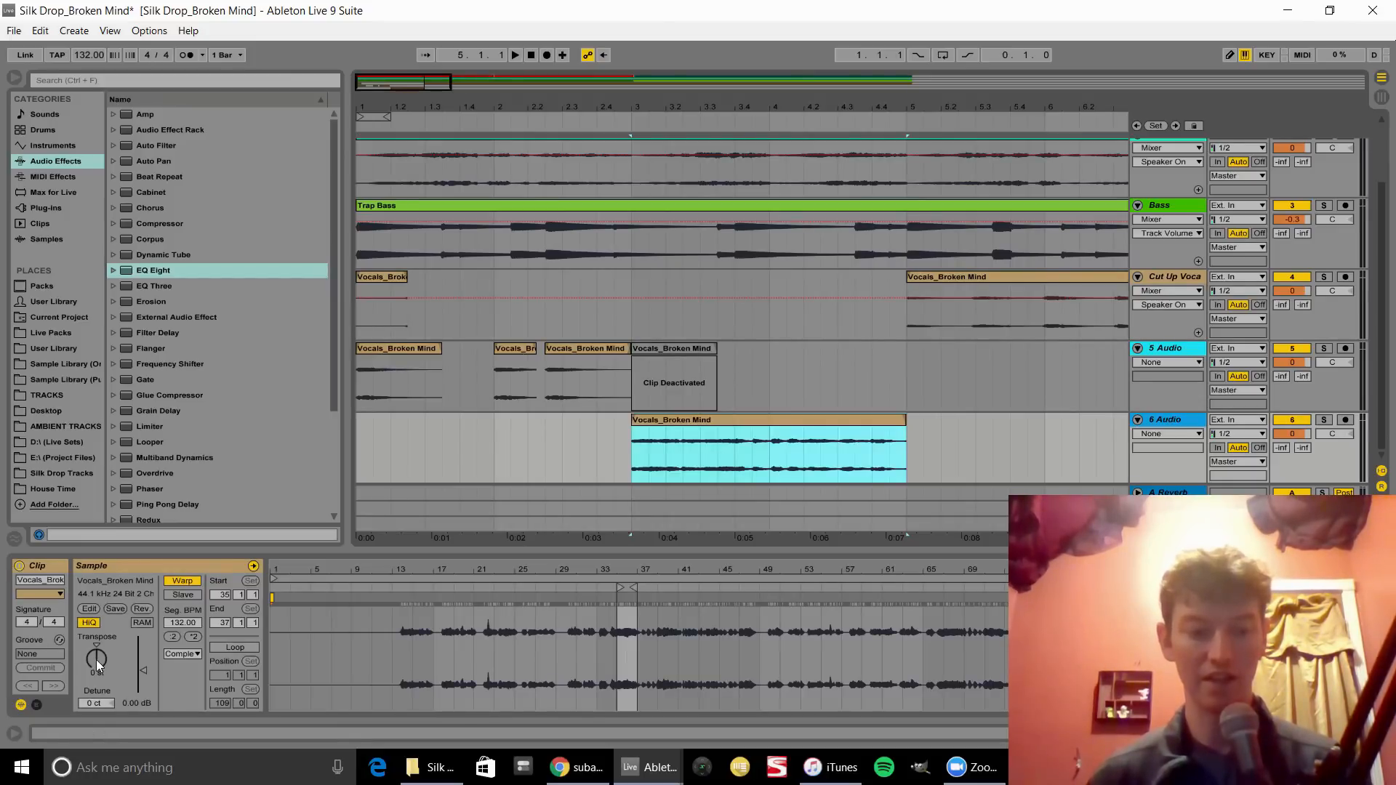
- Transpose the vocal clip on the 6 Audio track to -12 st and listen to it from 1.4.3
left_click_drag(96, 660, 96, 668)
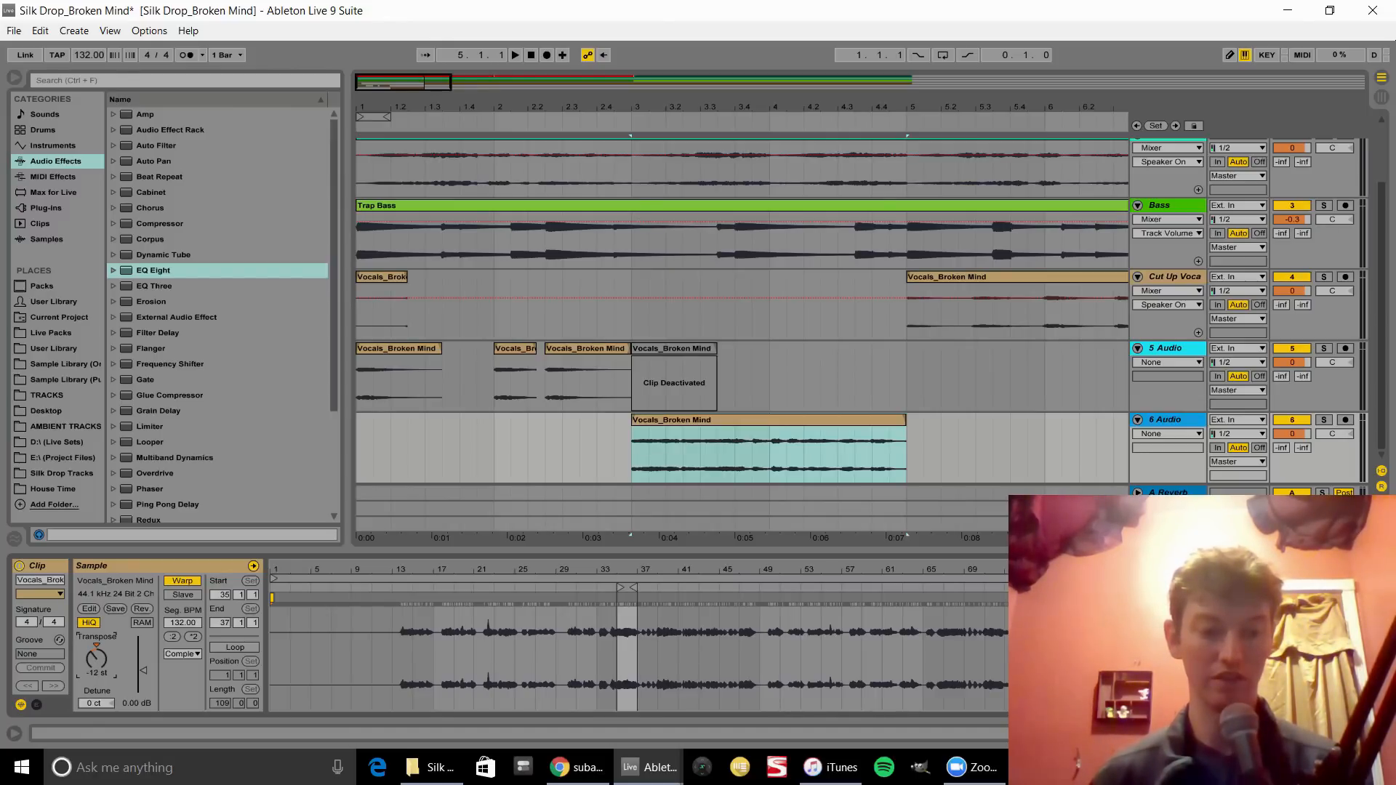
key("space")
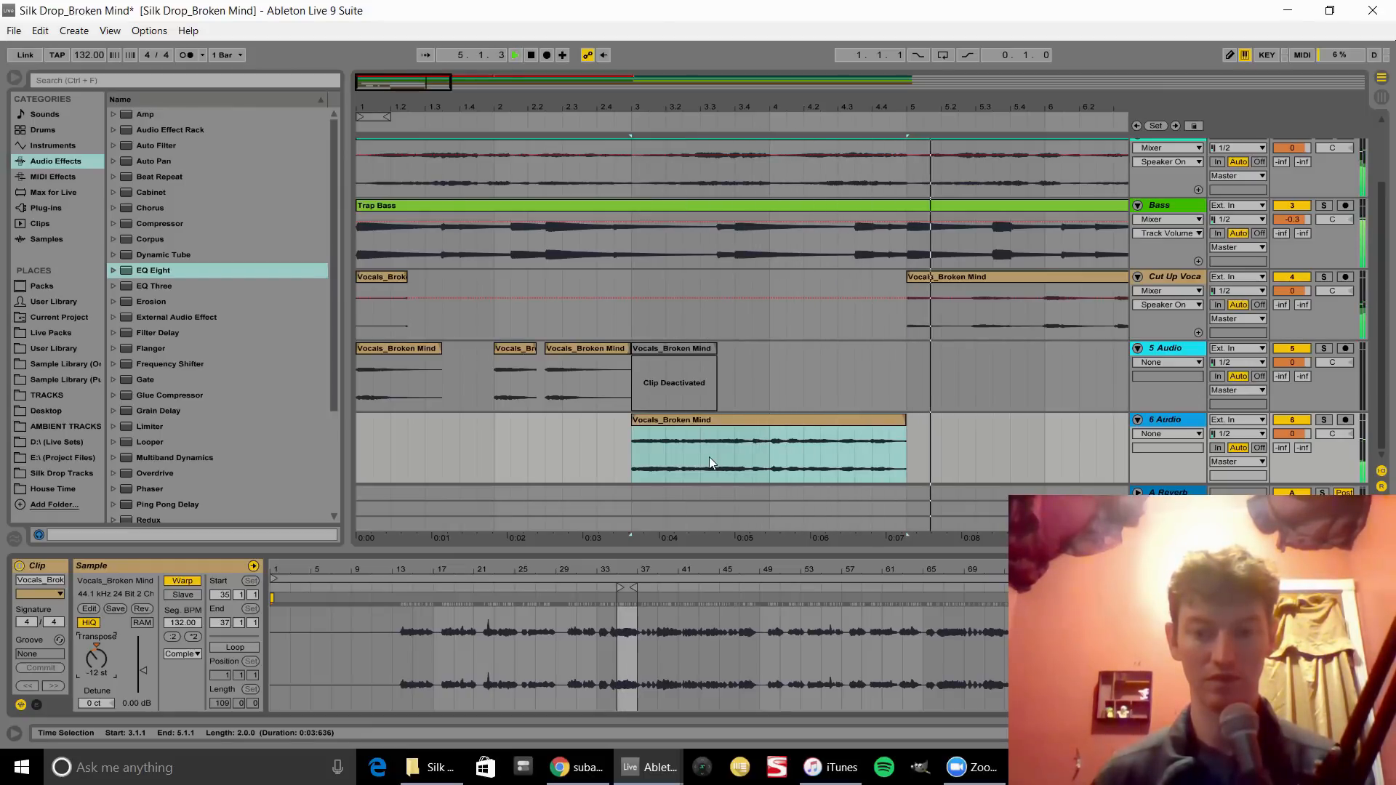
key("space")
left_click(475, 429)
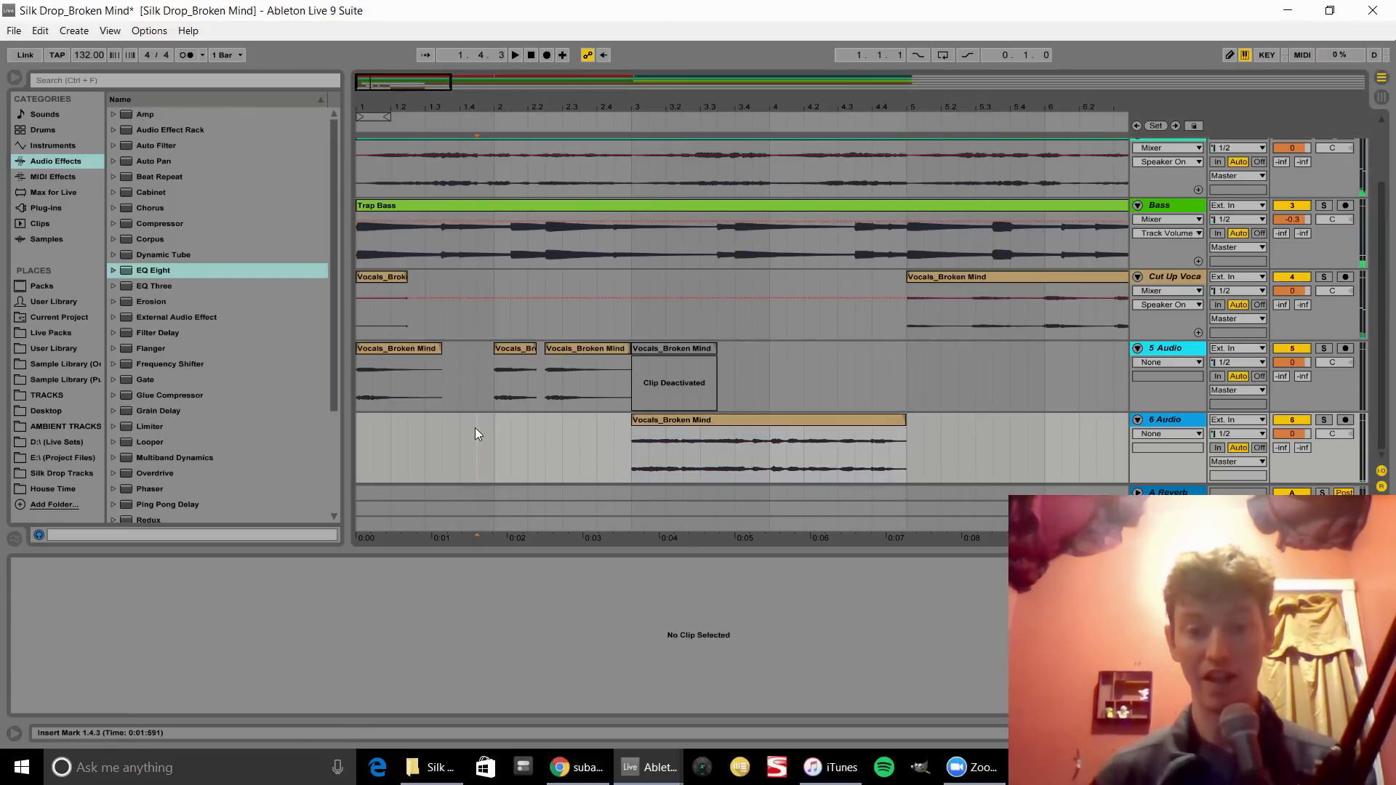
key("space")
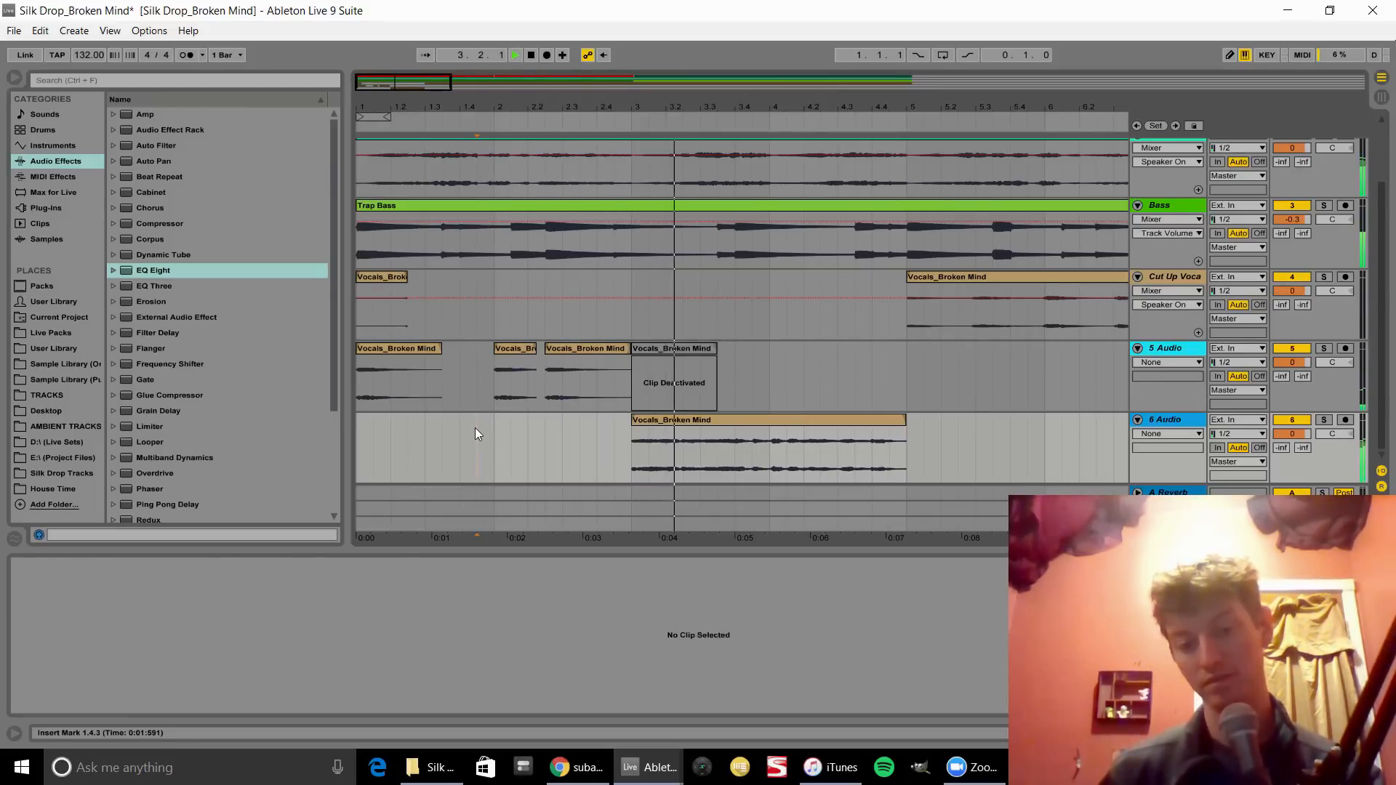
left_click(723, 420)
key("space")
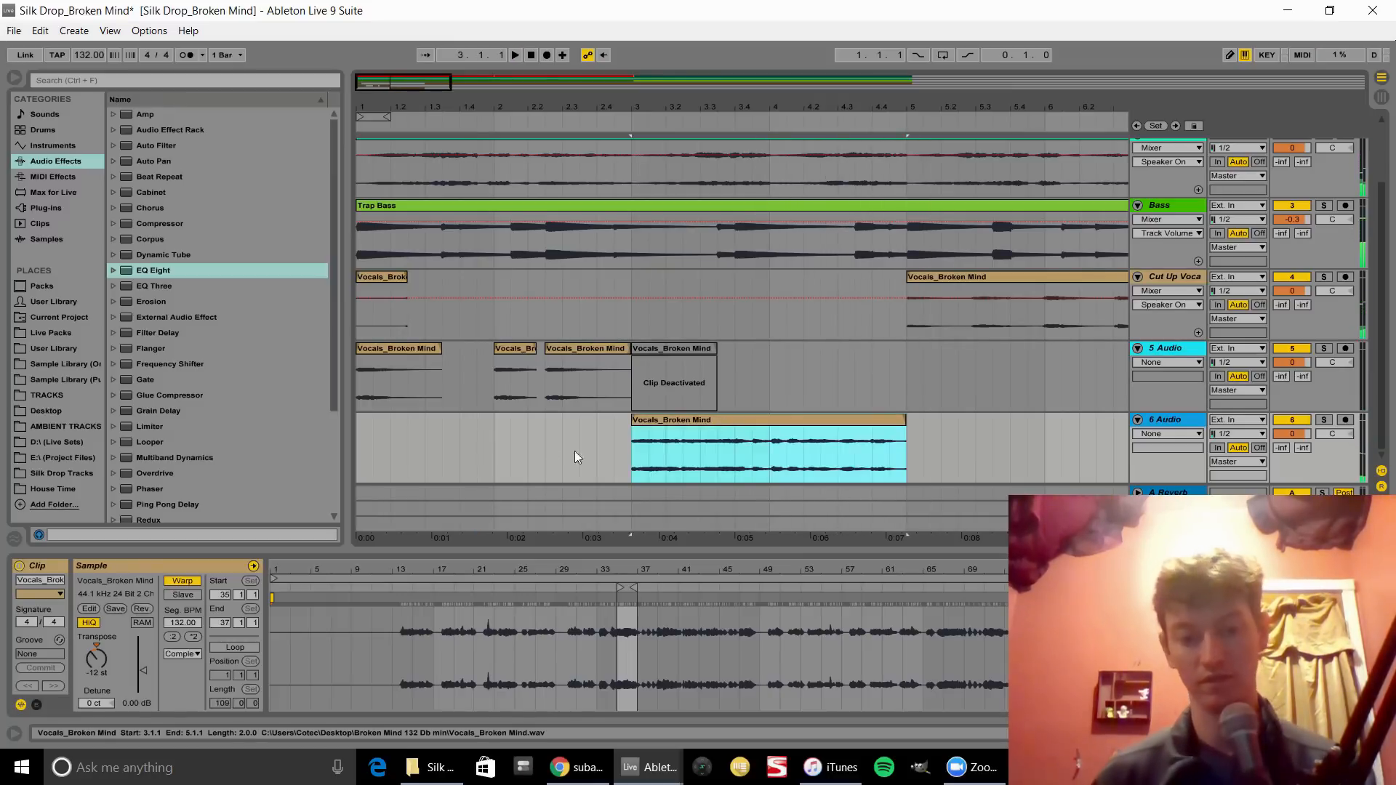
- Audition the transposed vocal in Complex Pro warp mode with formants at 82.81, and compare it with Complex mode
left_click(188, 657)
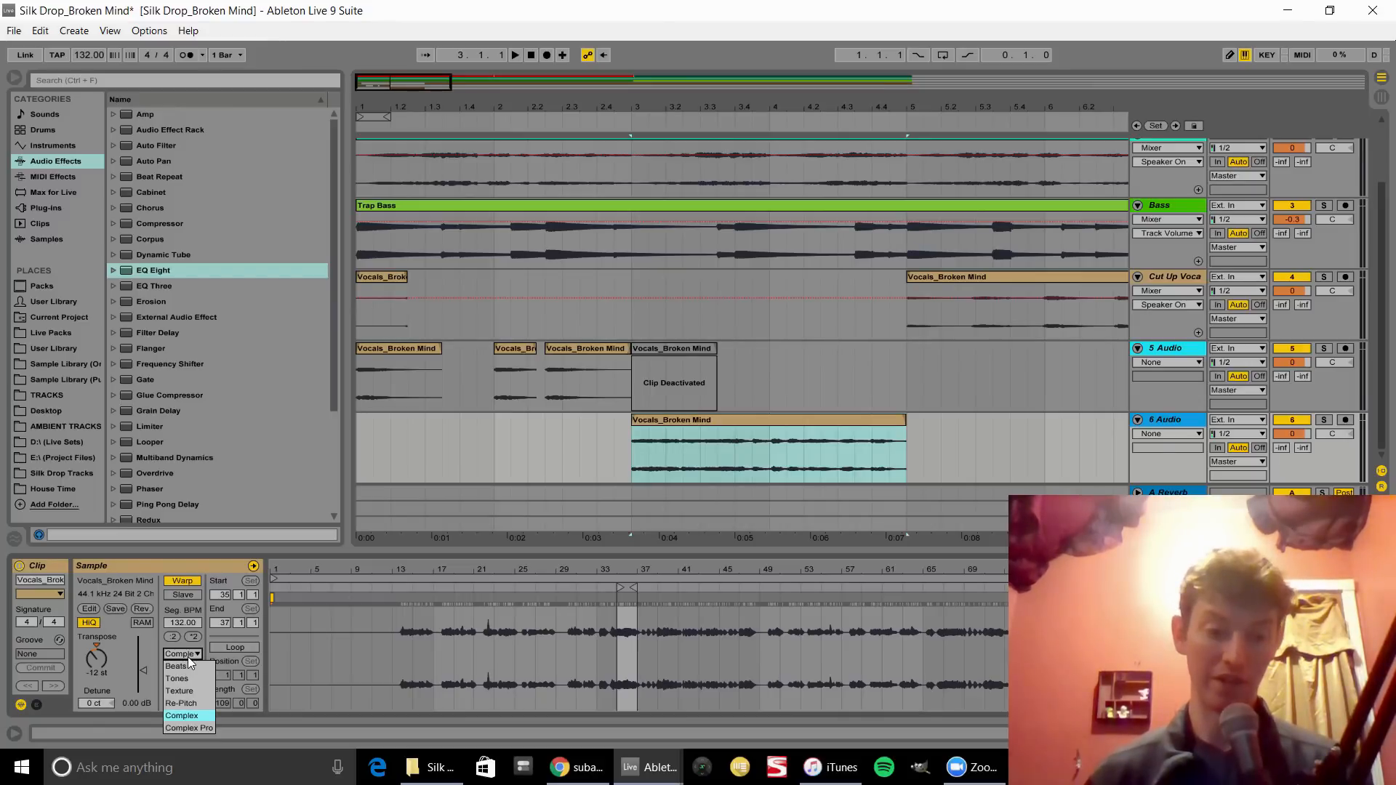
left_click(209, 728)
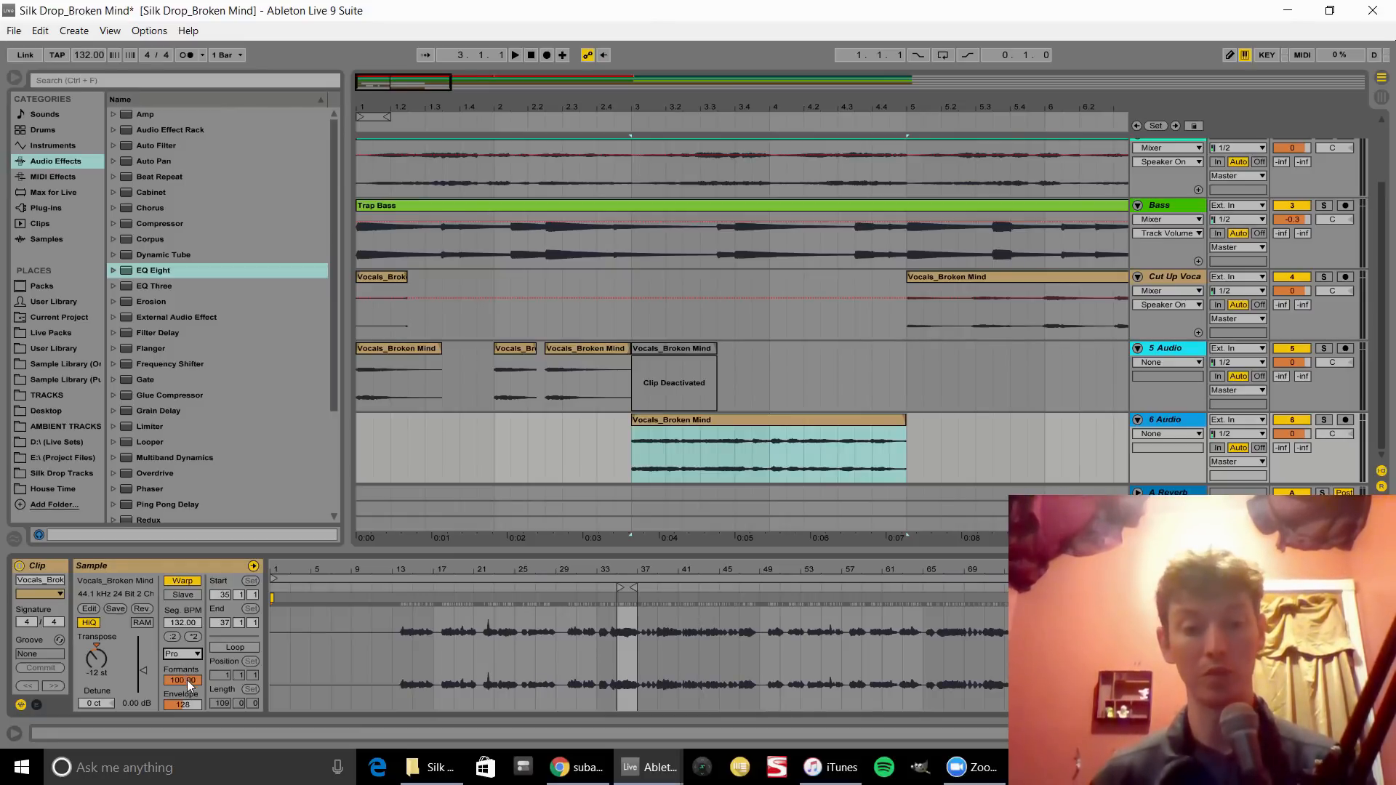
key("space")
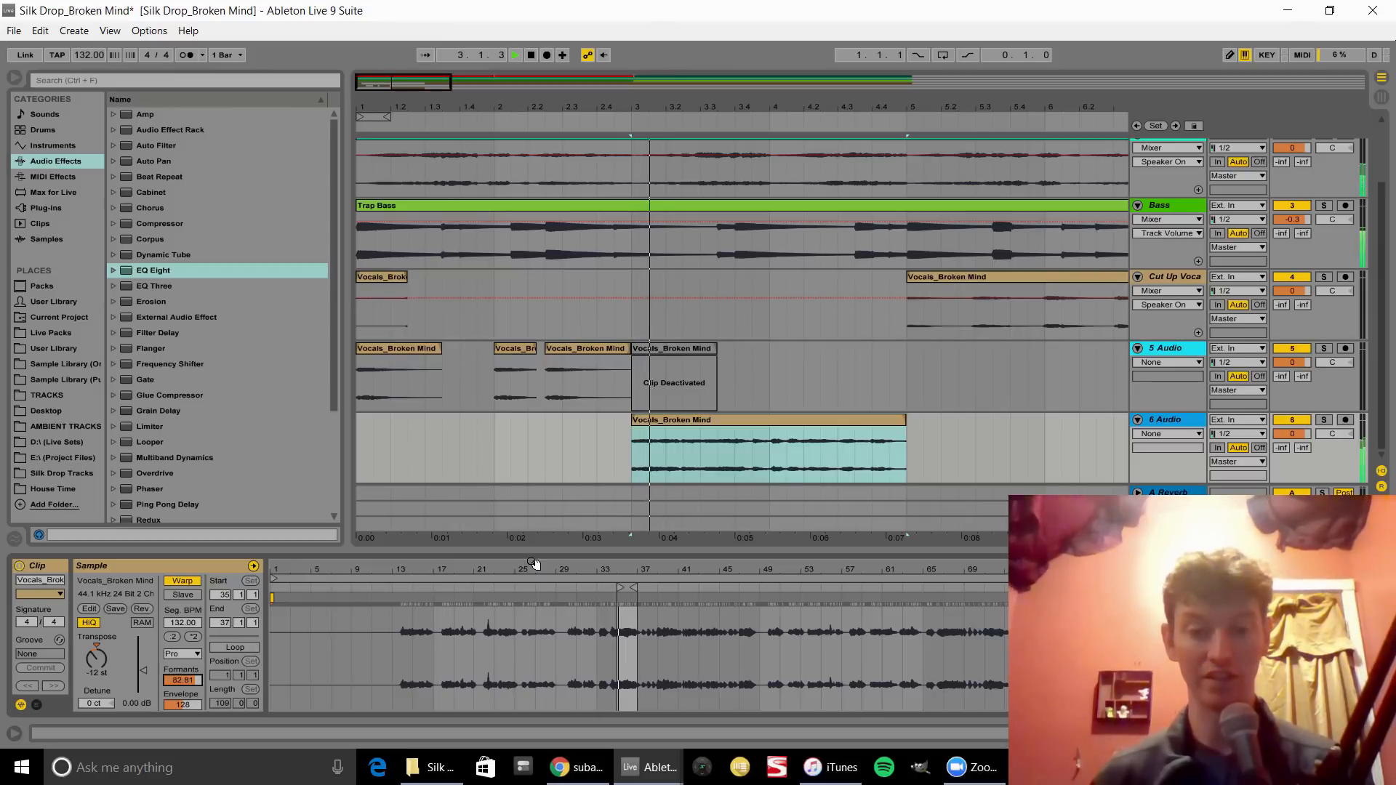
left_click(195, 656)
left_click(200, 717)
key("space")
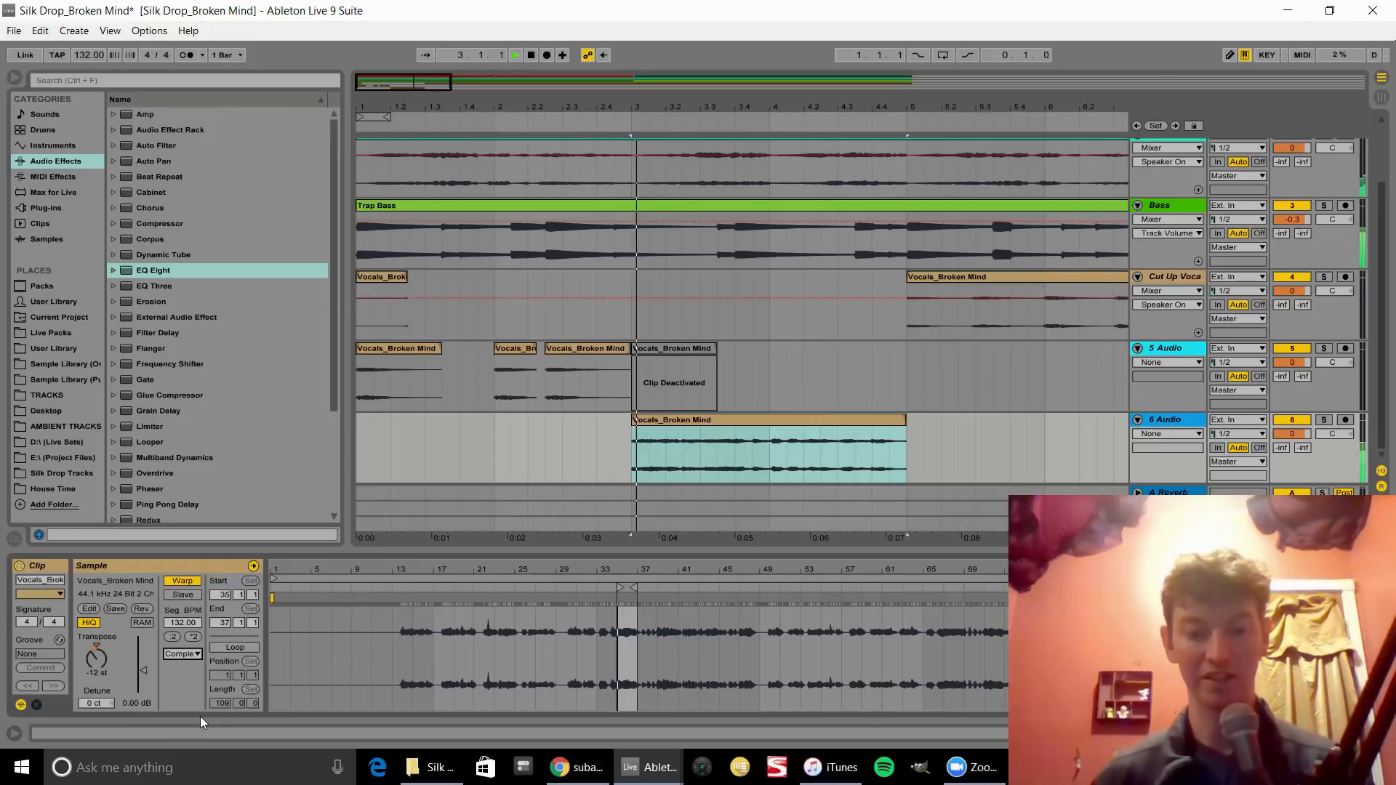
- Set the transposed vocal's warp mode to Complex Pro with formants at 52.34 and play it
left_click(173, 652)
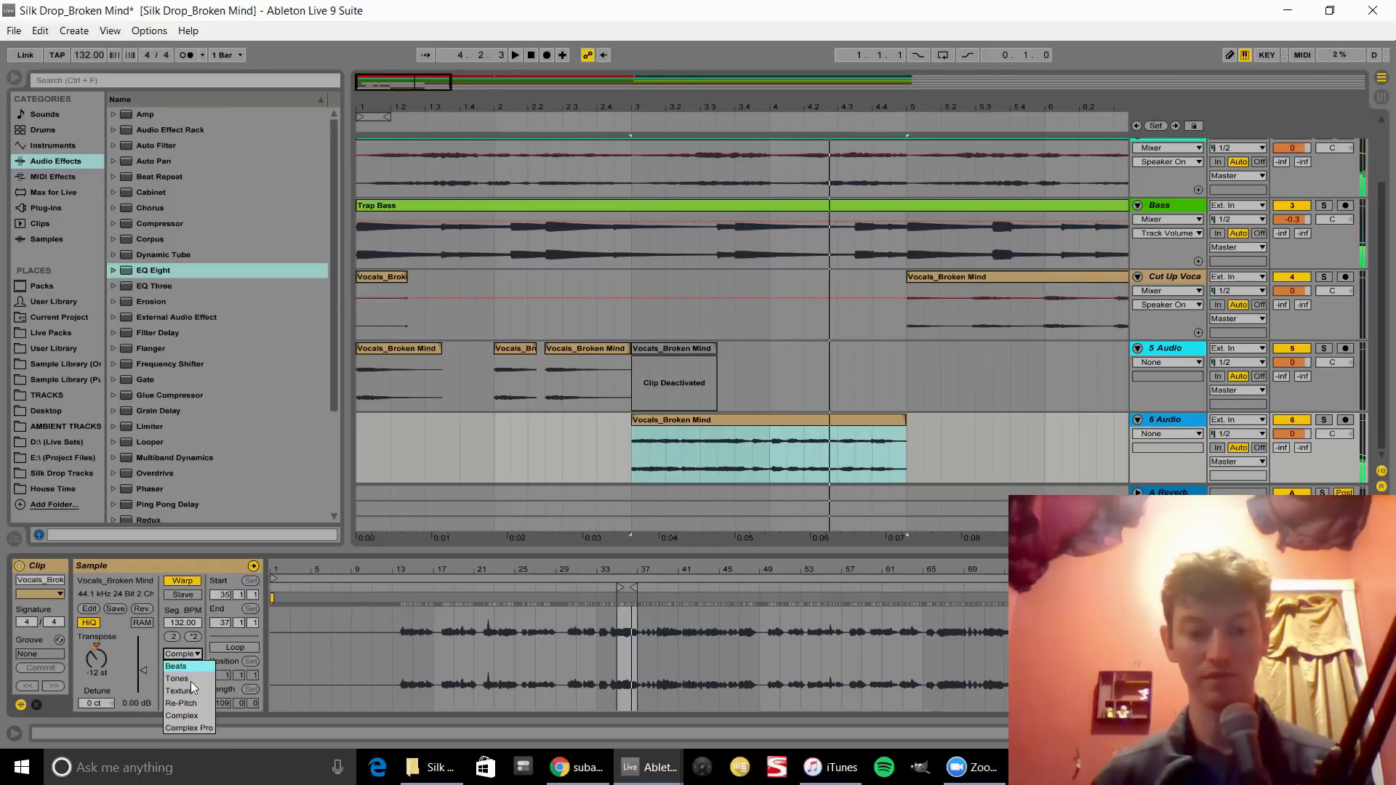
left_click(189, 728)
key("space")
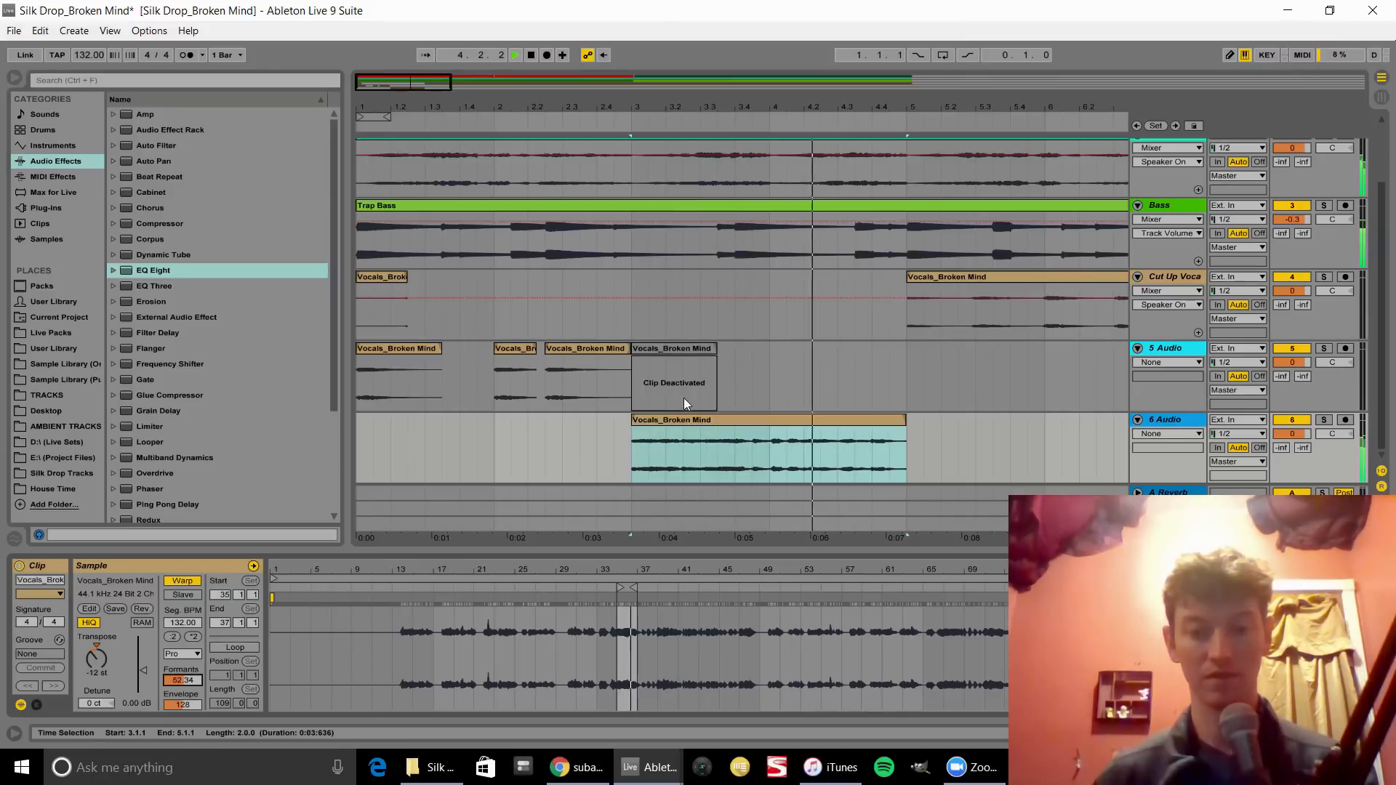
left_click_drag(191, 685, 197, 681)
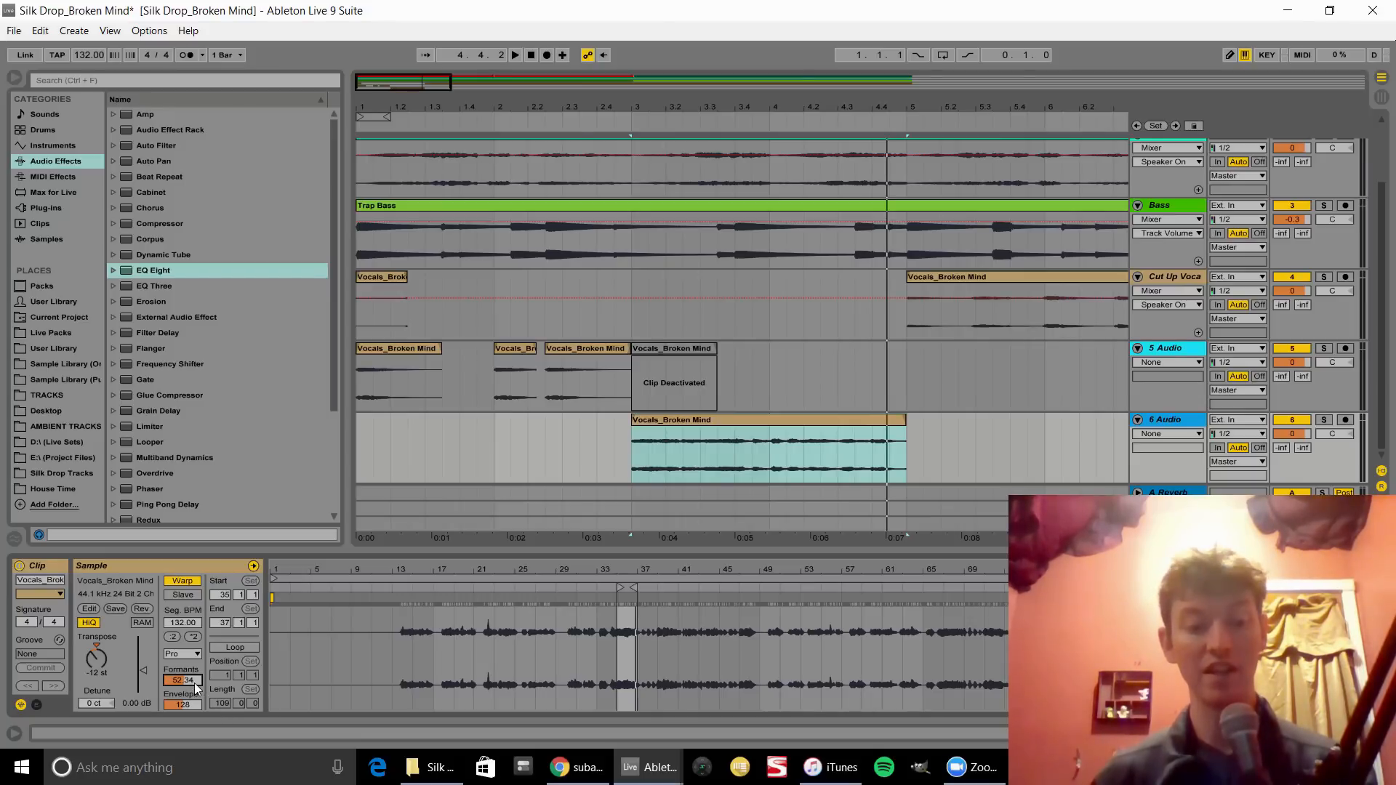
- Compare the vocal with formants at 100, set the formants to 48.44, and listen to the result
left_click_drag(194, 683, 194, 727)
key("space")
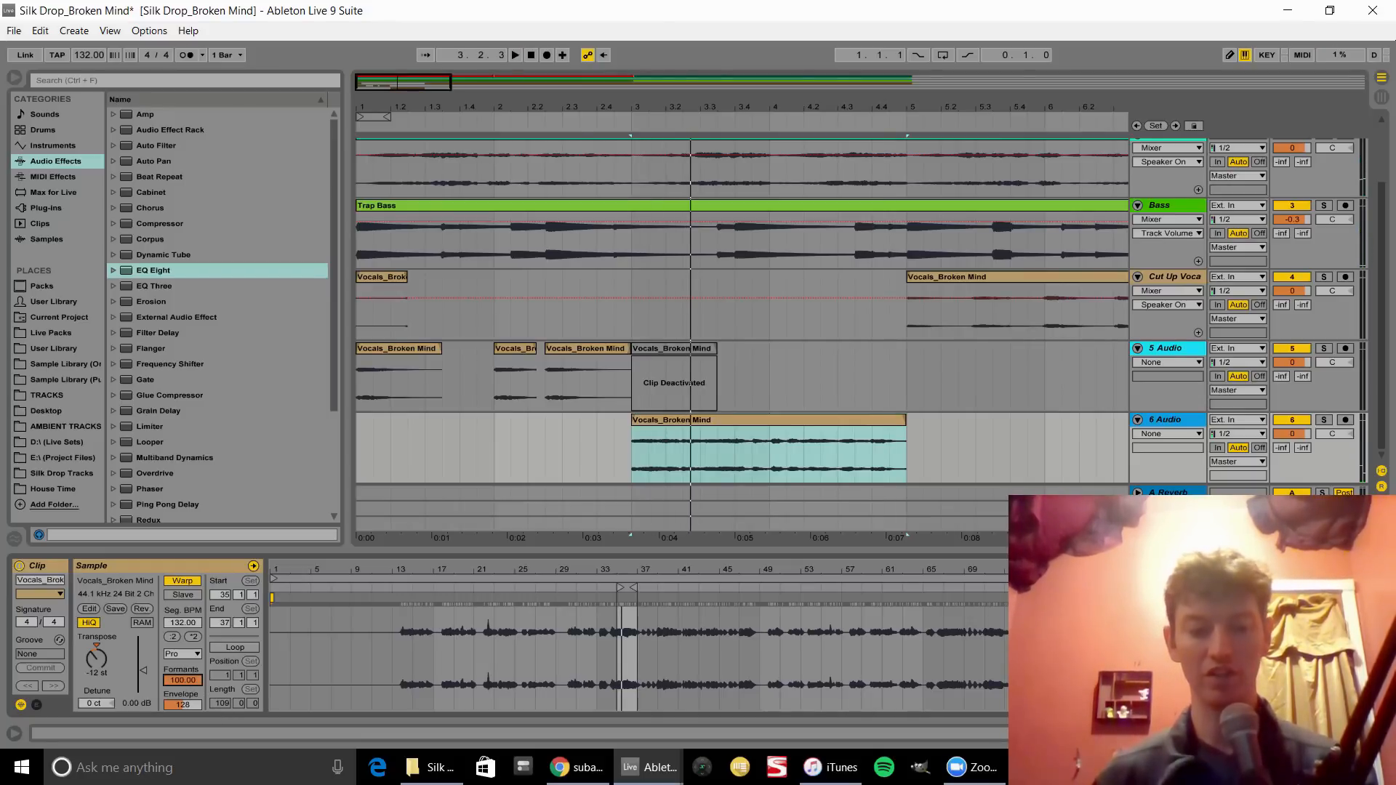
left_click_drag(183, 680, 182, 693)
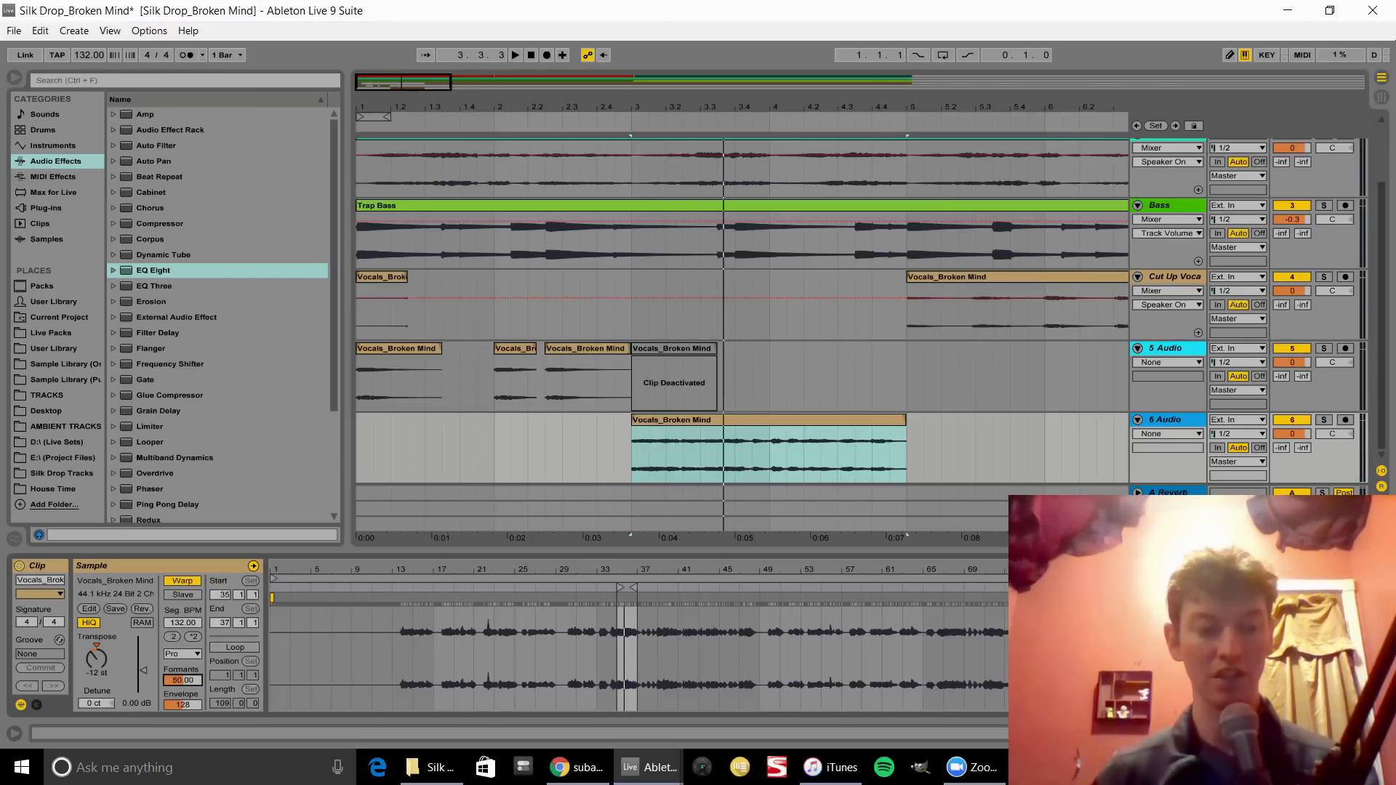
key("space")
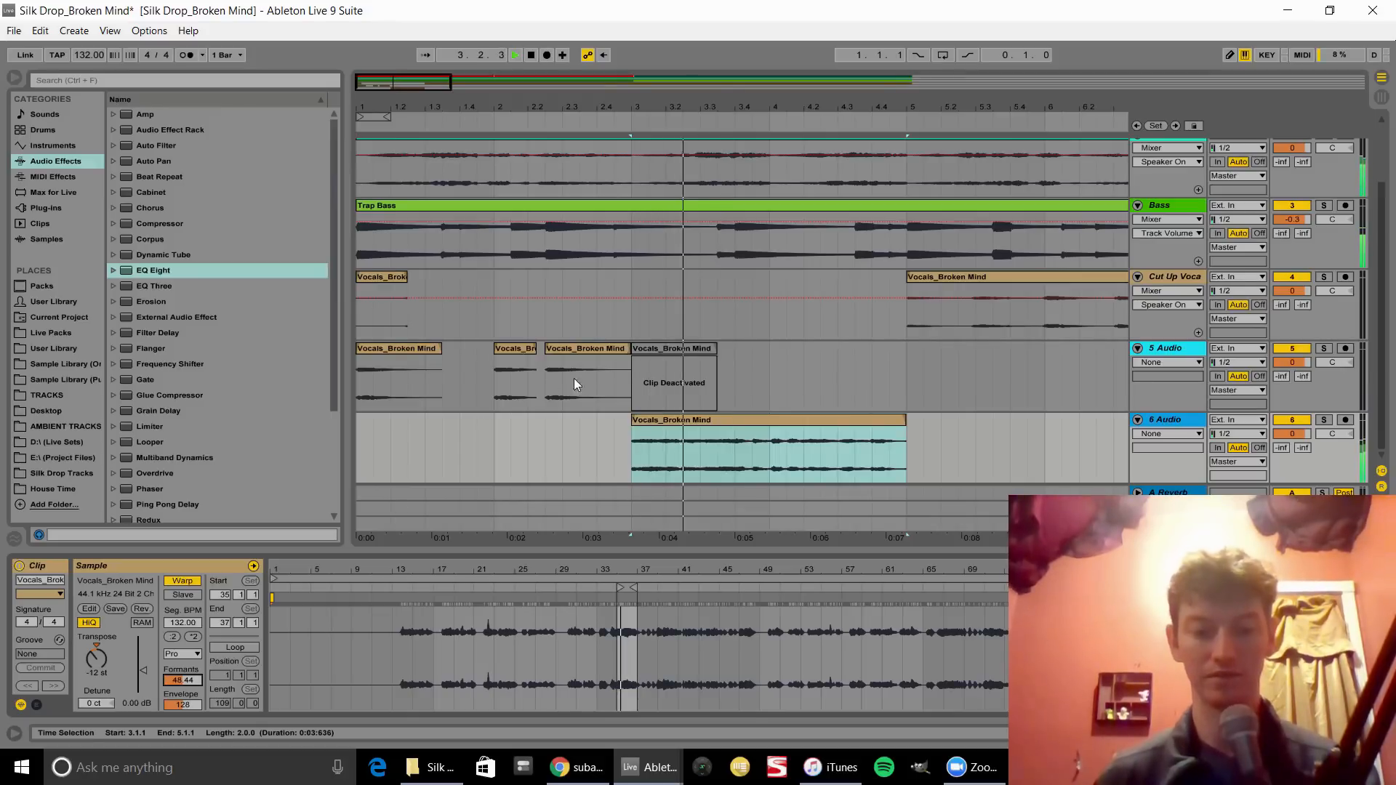
key("space")
- Crop the vocal clip on the 6 Audio track to its used section and play it
left_click(669, 422)
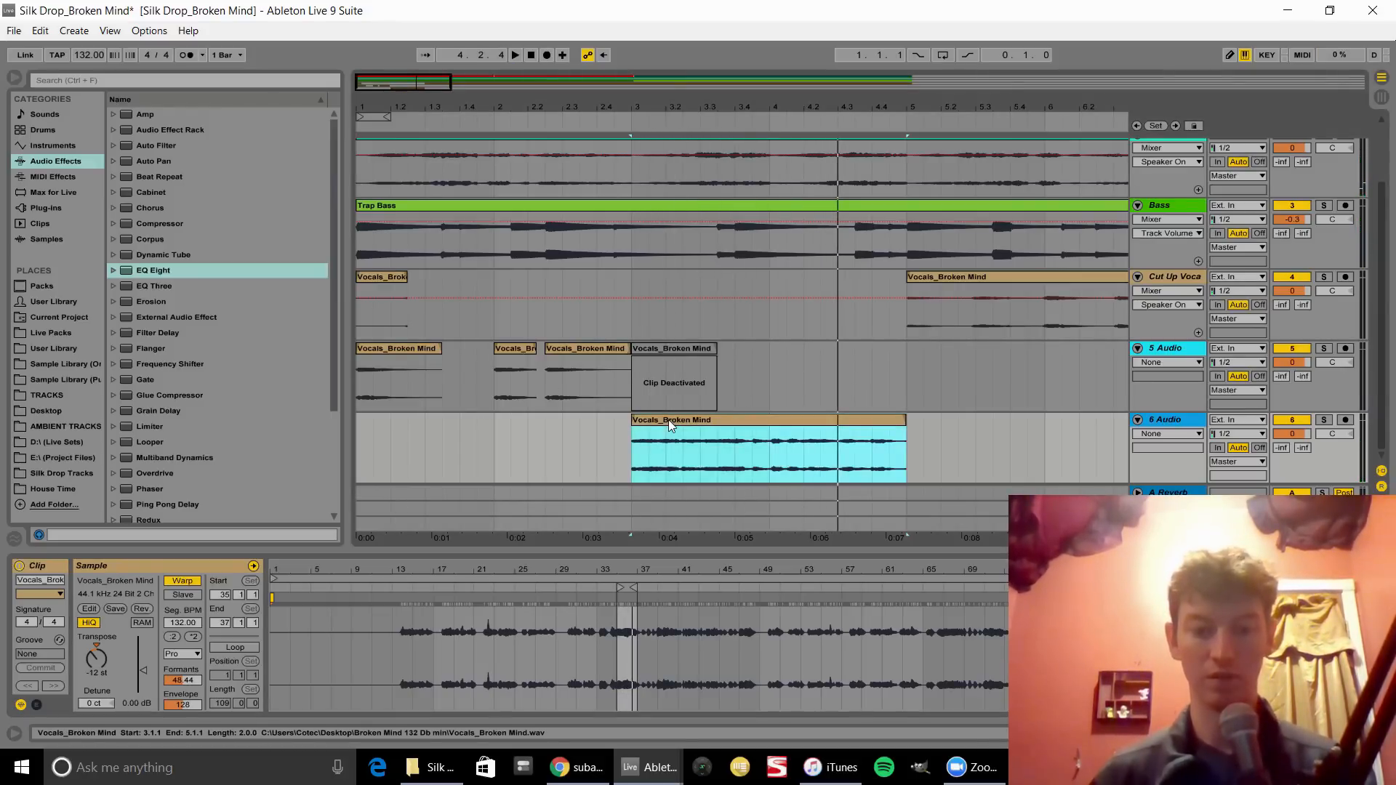
right_click(669, 421)
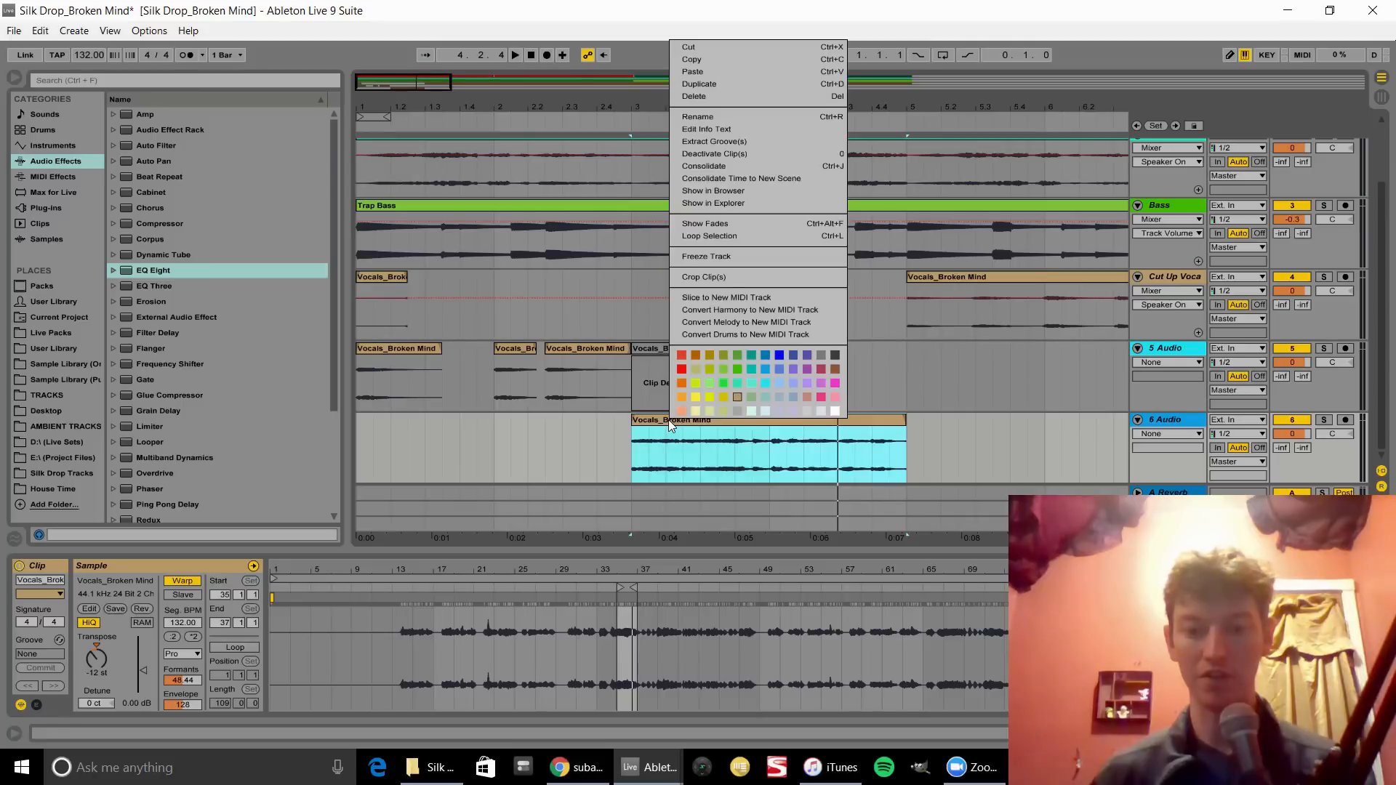
left_click(736, 277)
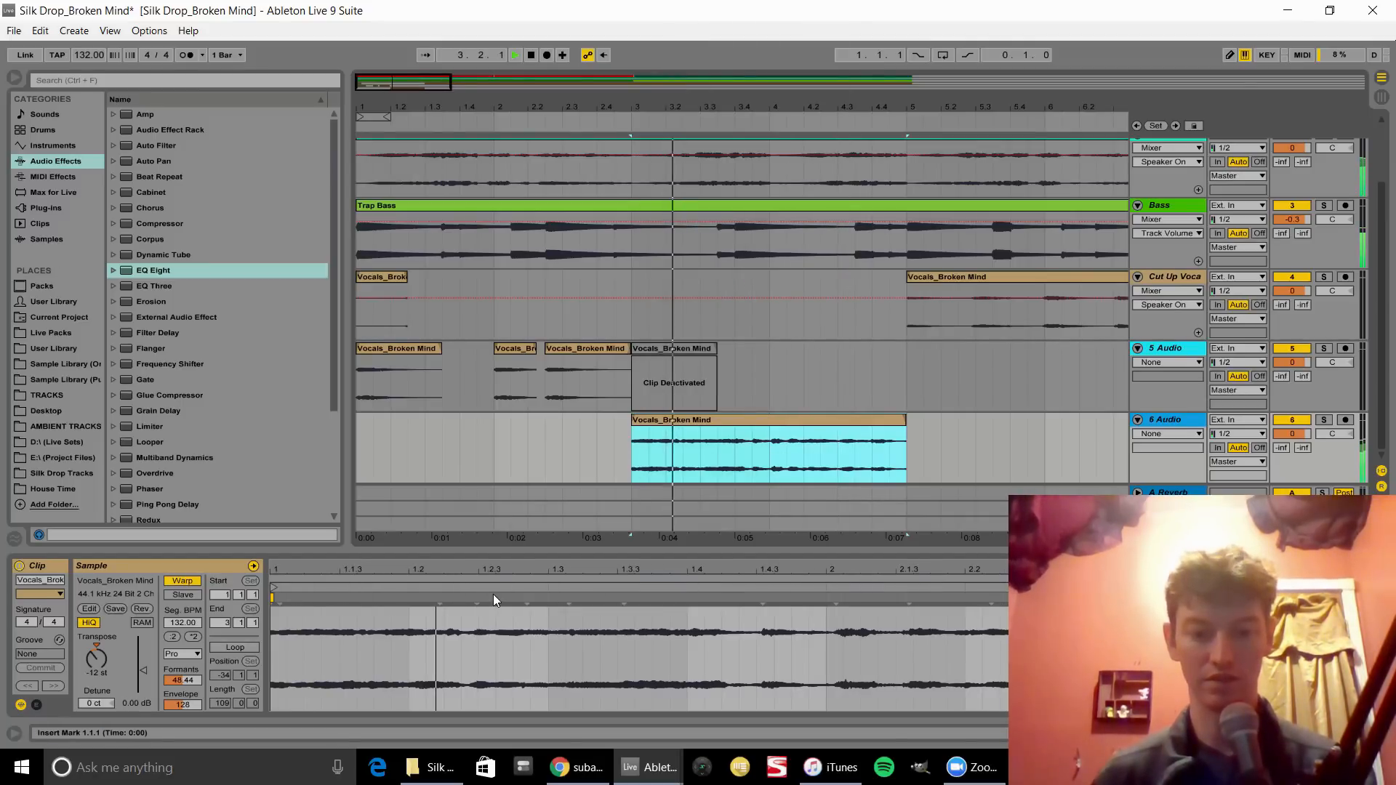
key("space")
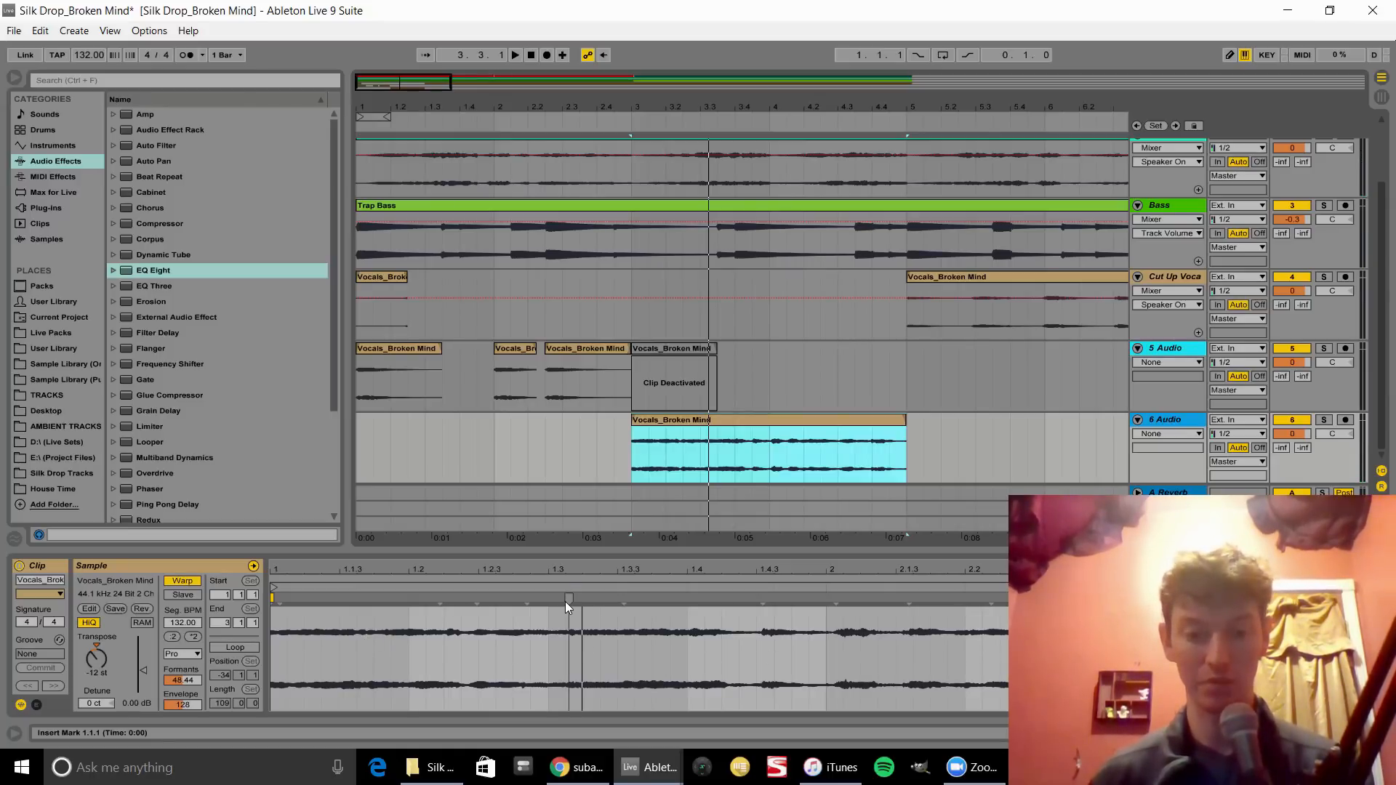
- Try stretching the cropped vocal by adding a warp marker near 1.4.3 and moving it to 3.1.1, and play the result
mouse_move(564, 600)
left_mouse_down()
mouse_move(634, 602)
mouse_move(623, 597)
left_mouse_up()
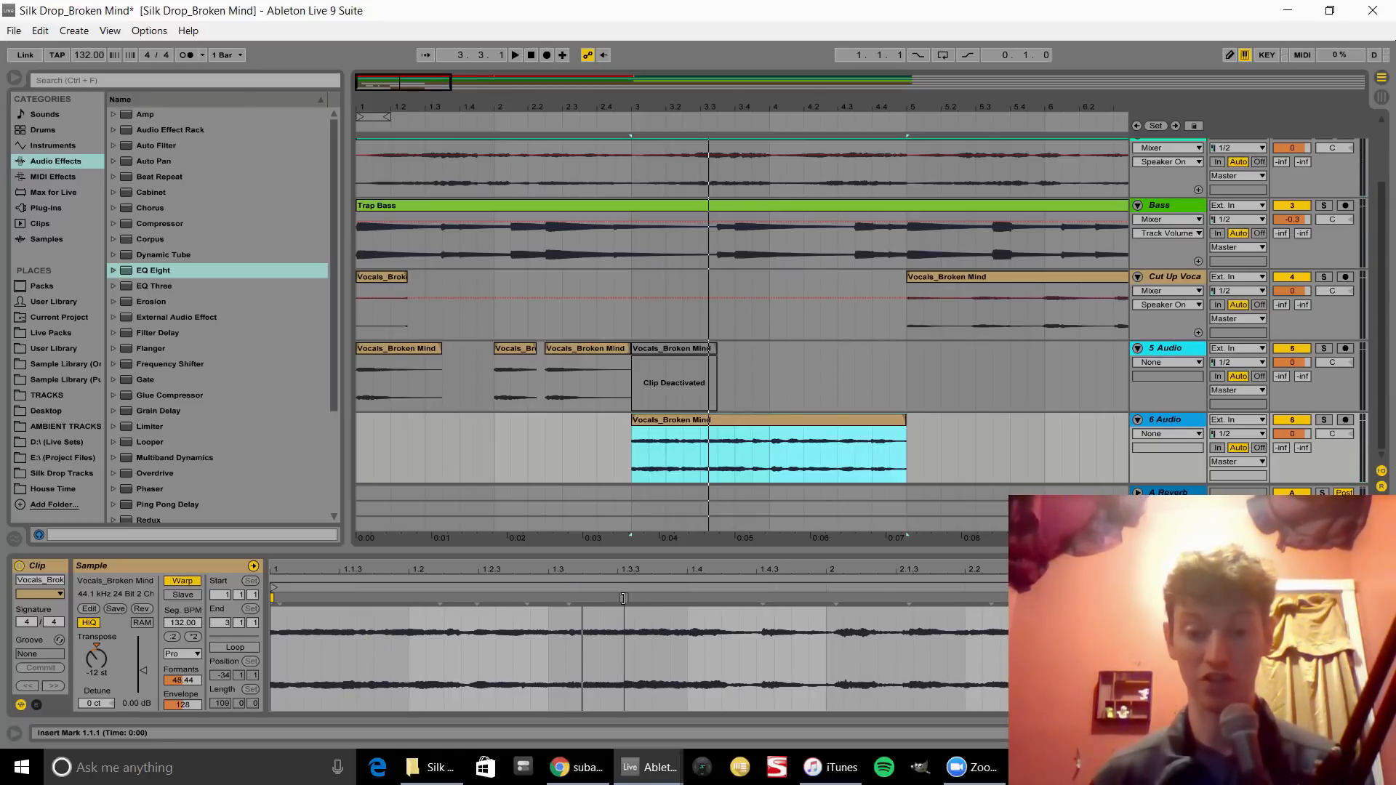
left_click(762, 597)
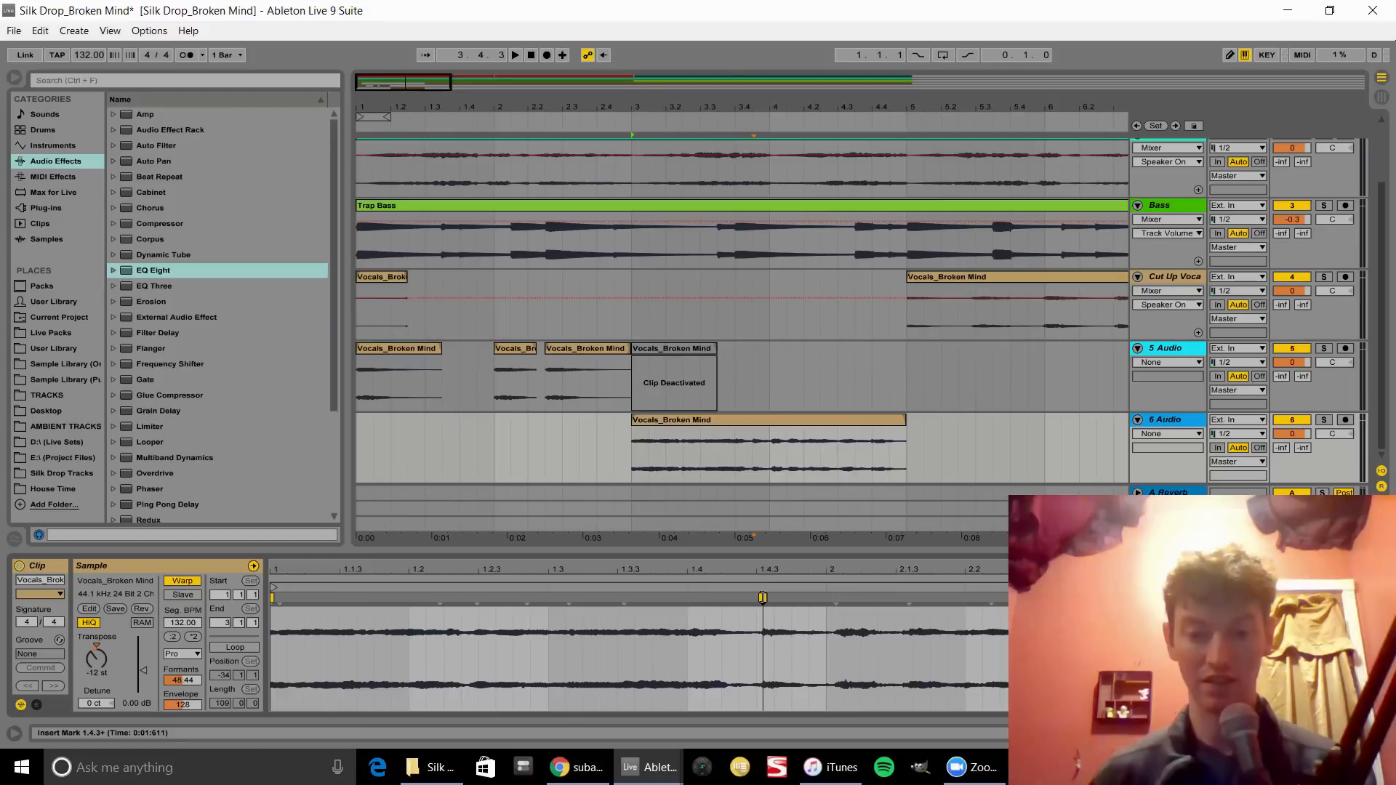
left_click(765, 597)
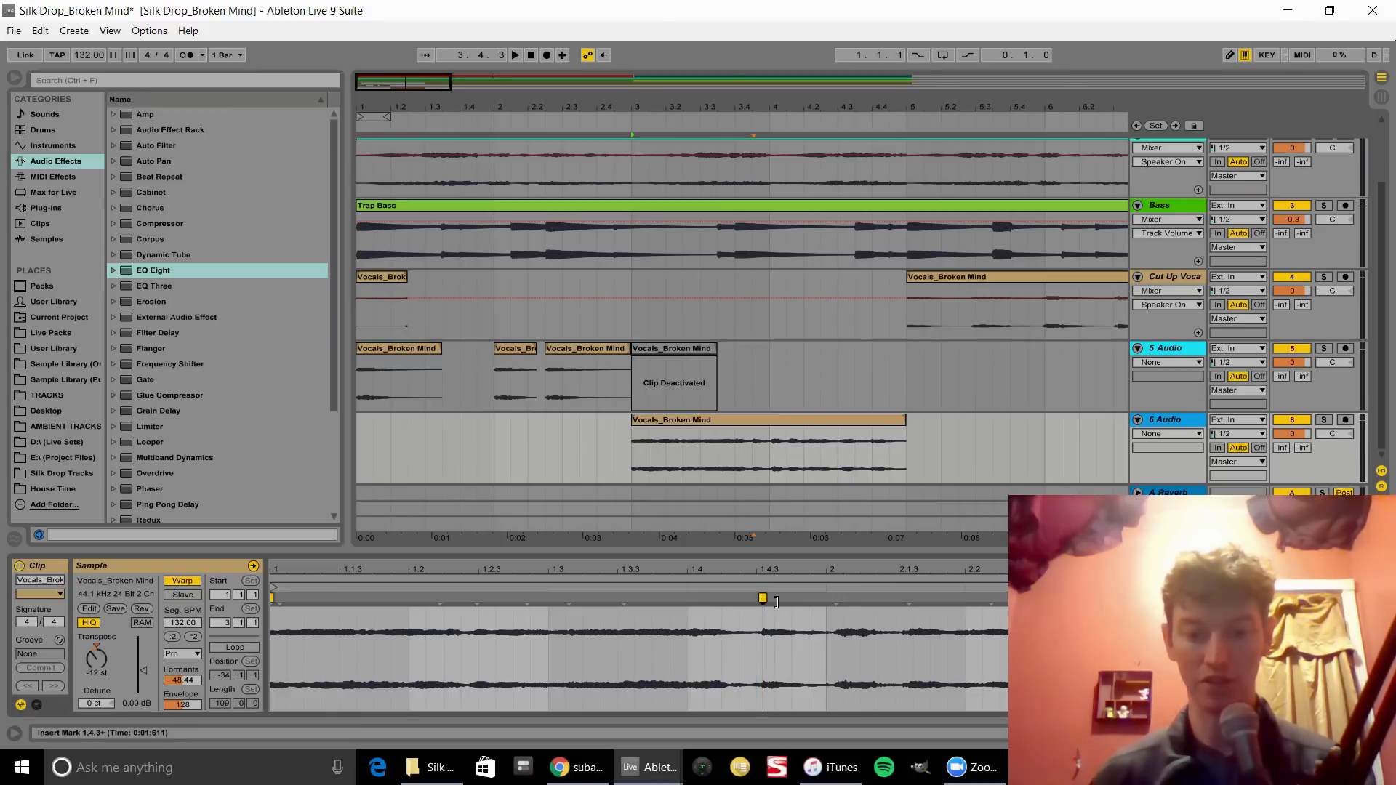
left_click_drag(762, 598, 633, 598)
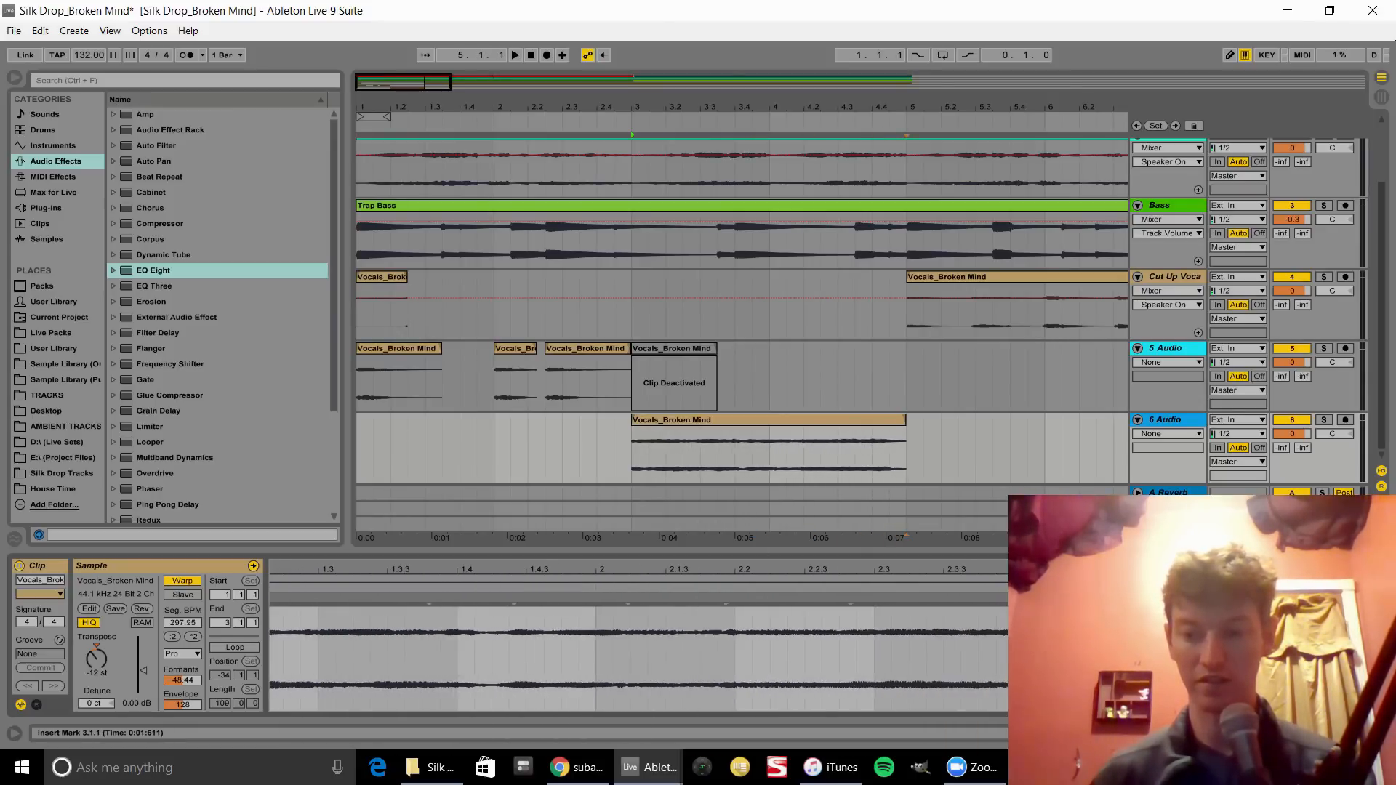
key("space")
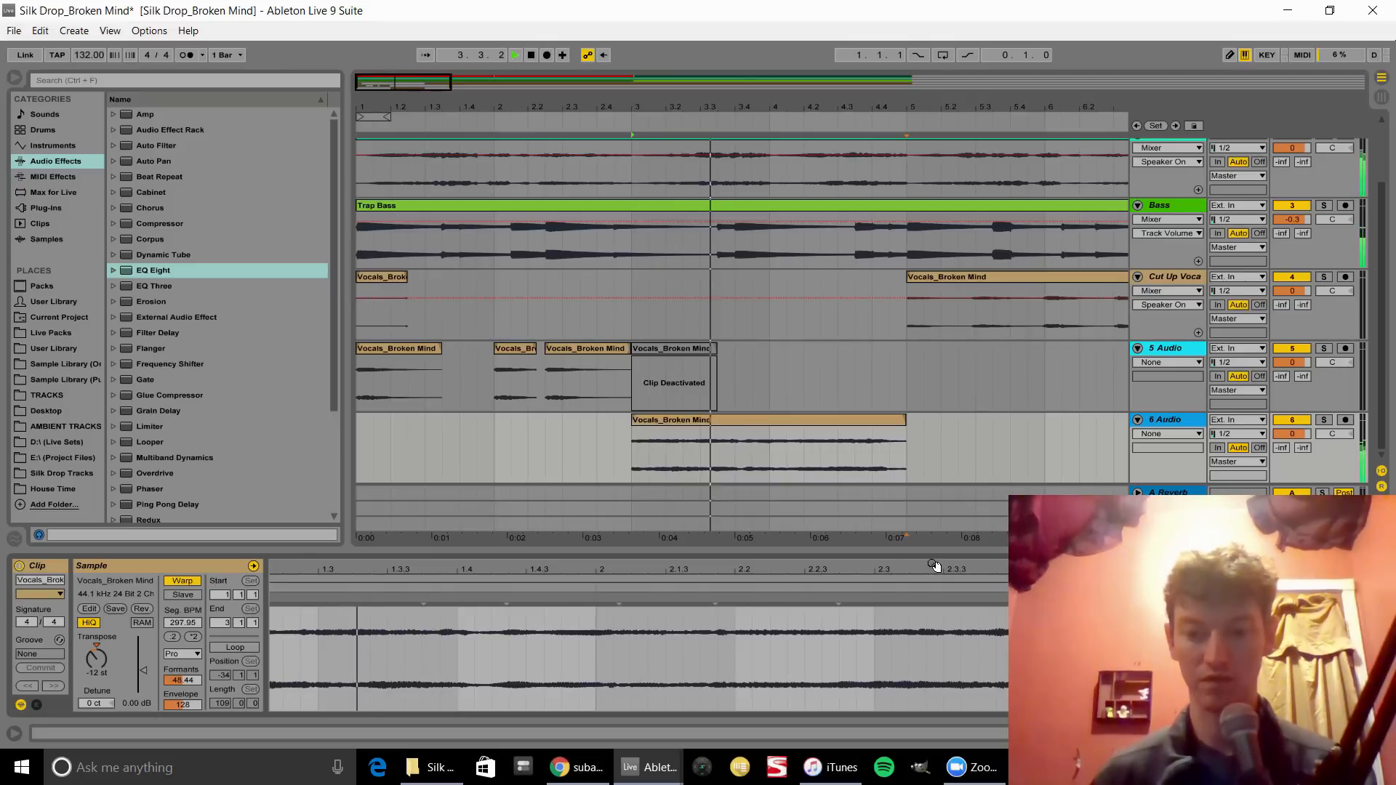
left_click_drag(934, 566, 938, 534)
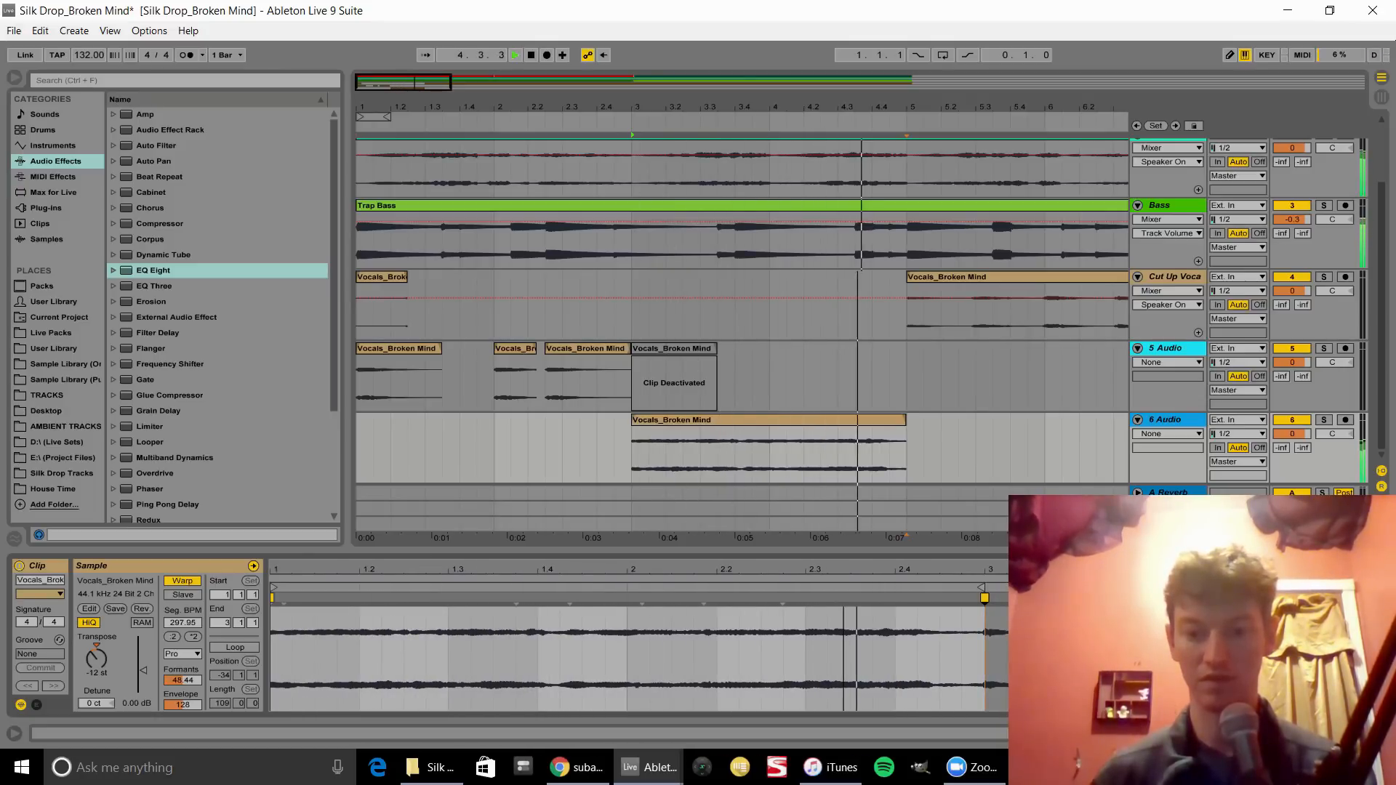
key("space")
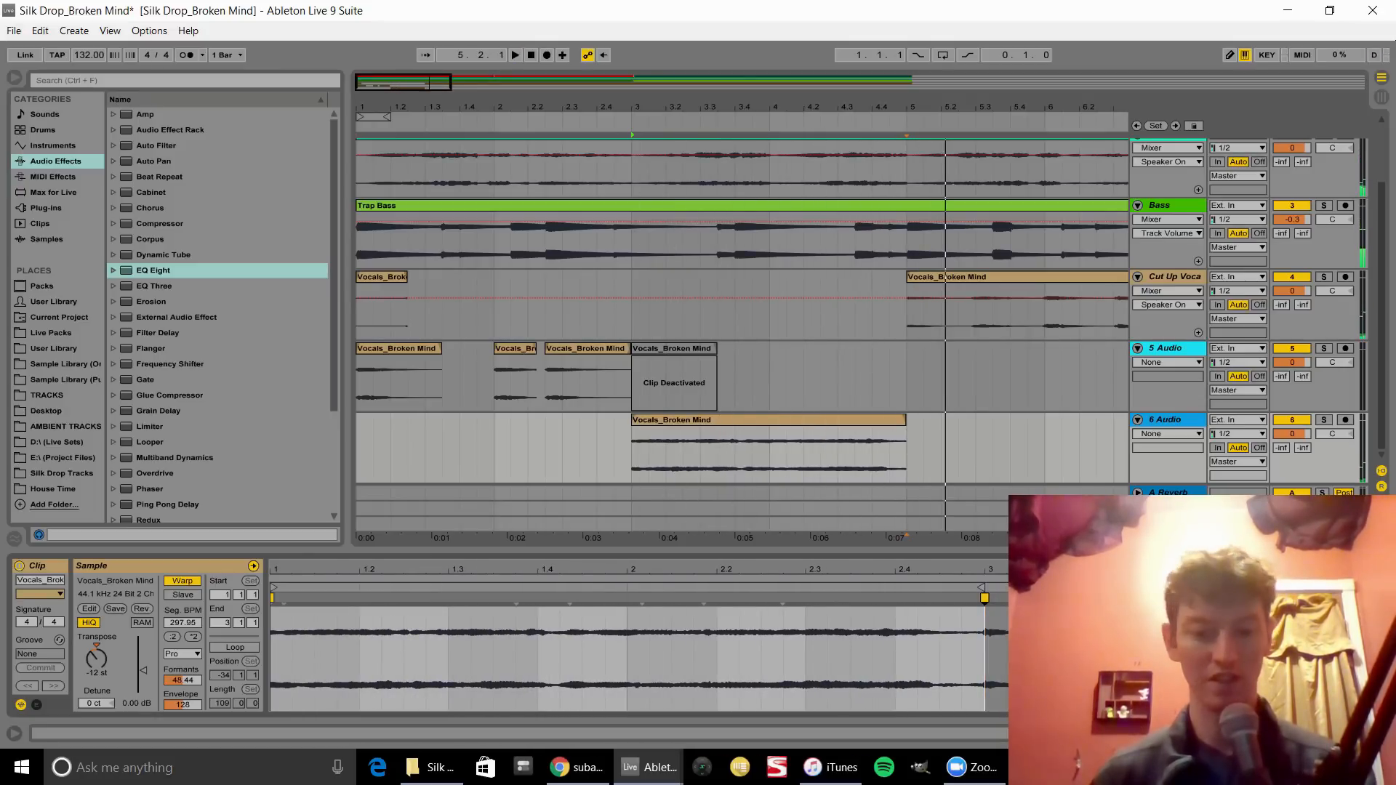
- Place two warp markers around 1.4.2 in the cropped vocal, shift the second one to 1.4.4, and listen to the timing
key("space")
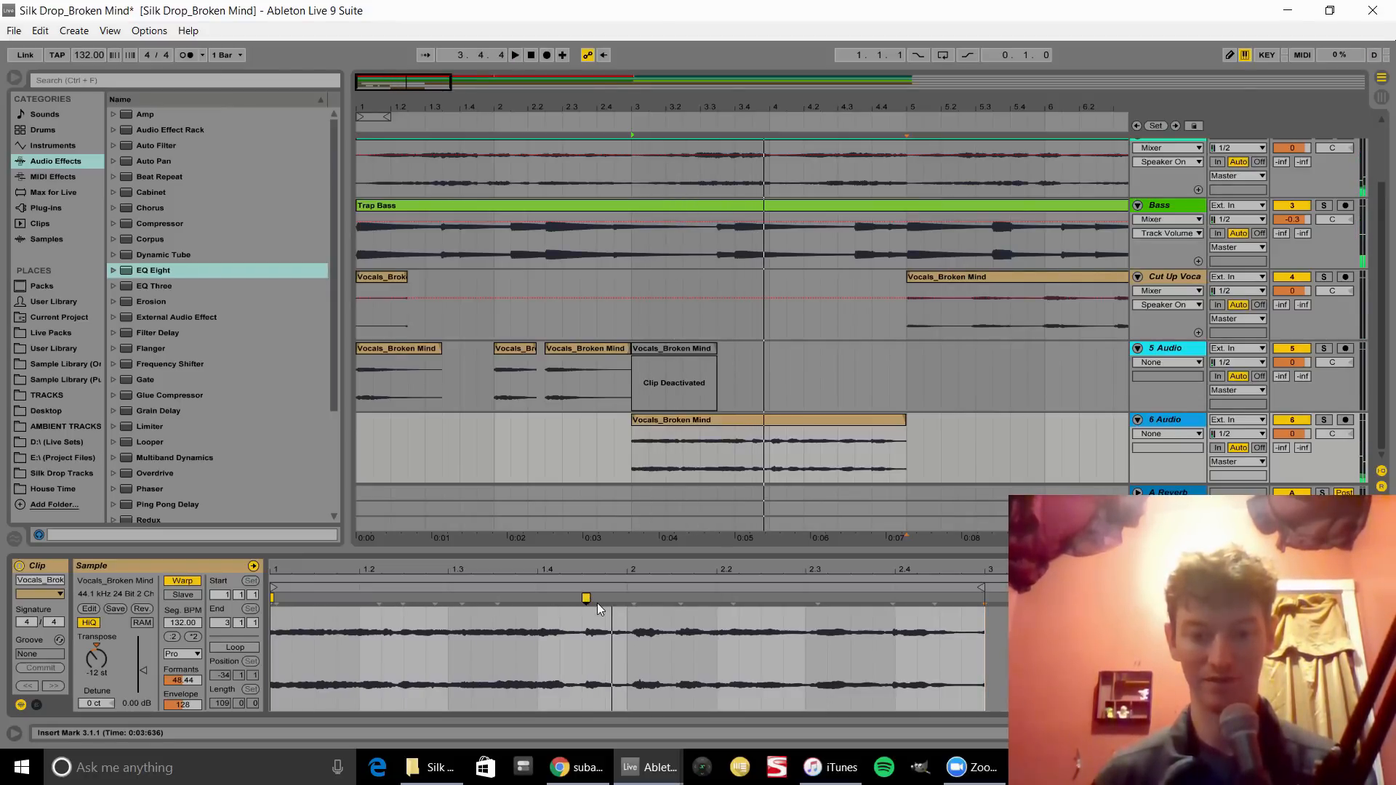
double_click(573, 599)
left_click_drag(586, 599, 757, 618)
key("space")
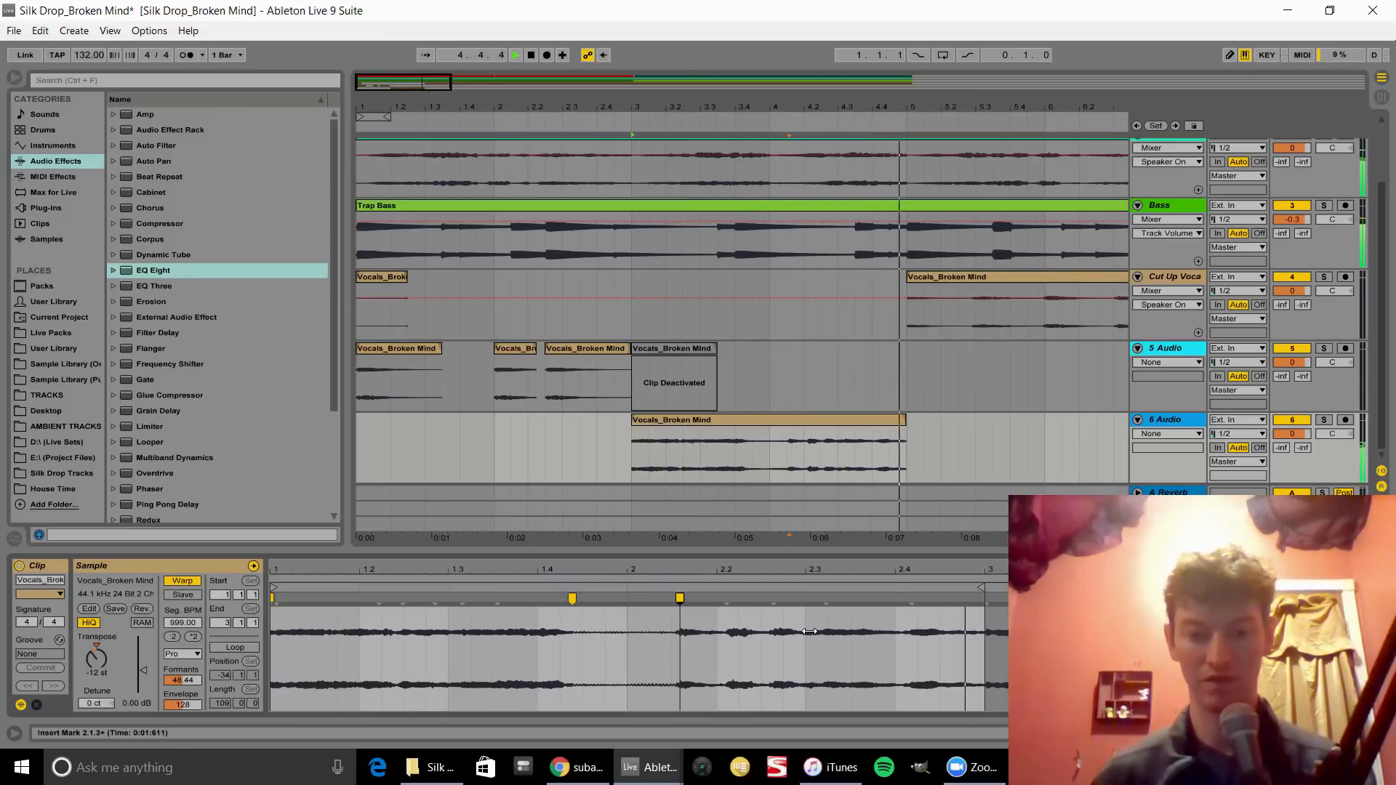
left_click_drag(680, 622, 603, 618)
key("space")
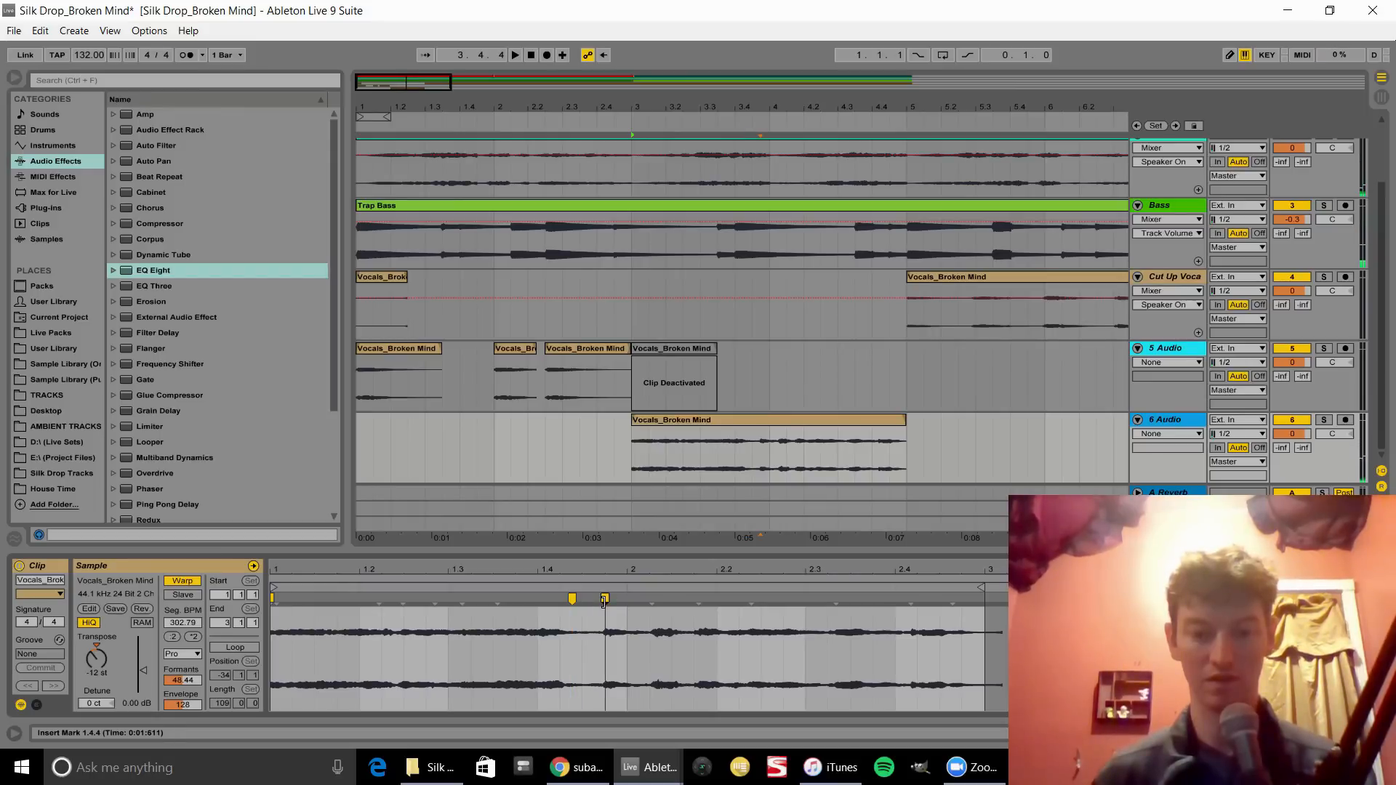
- Remove the warp marker at 1.4.4, move the neighbouring 1.4.2 marker to 2.1.1, and listen to the stretched vocal
double_click(604, 599)
left_click_drag(574, 601, 623, 605)
key("space")
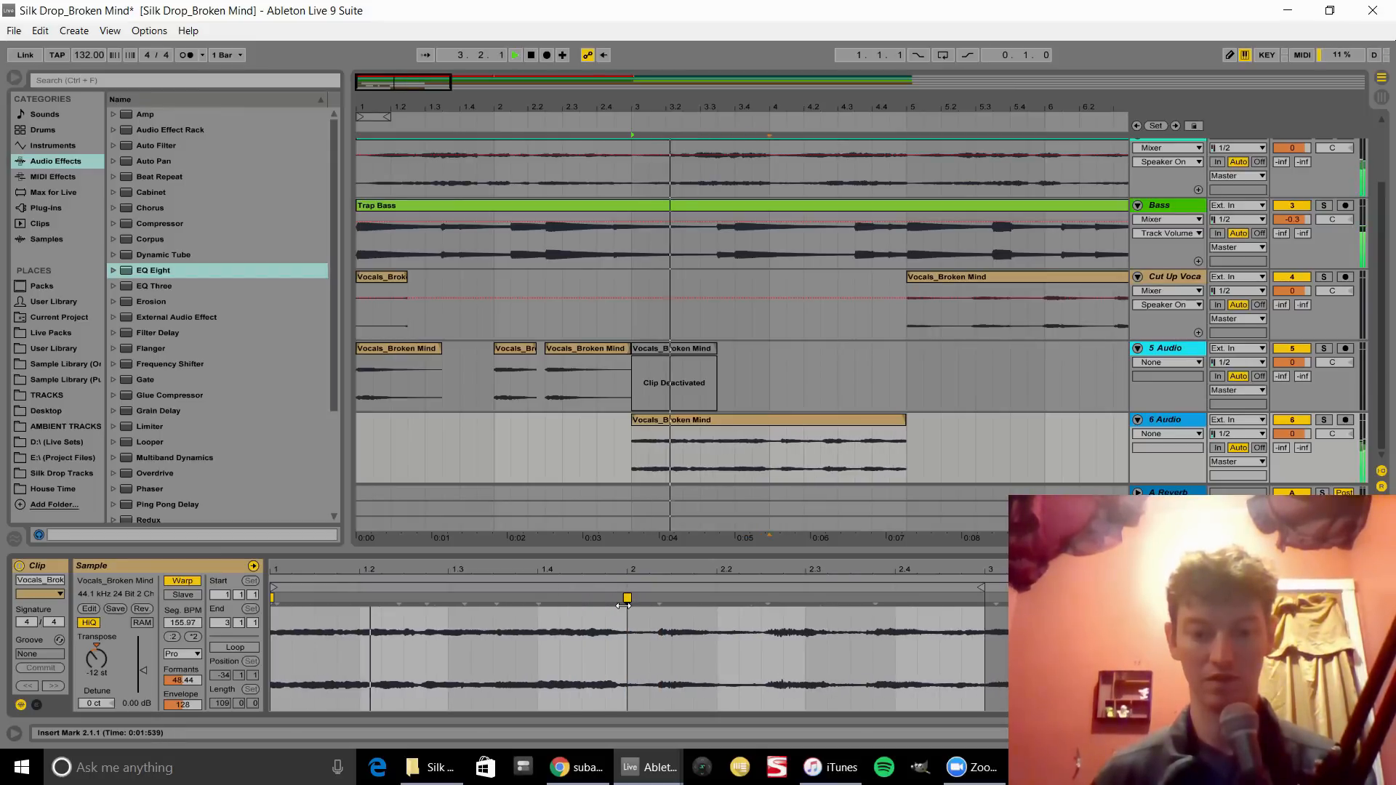
key("space")
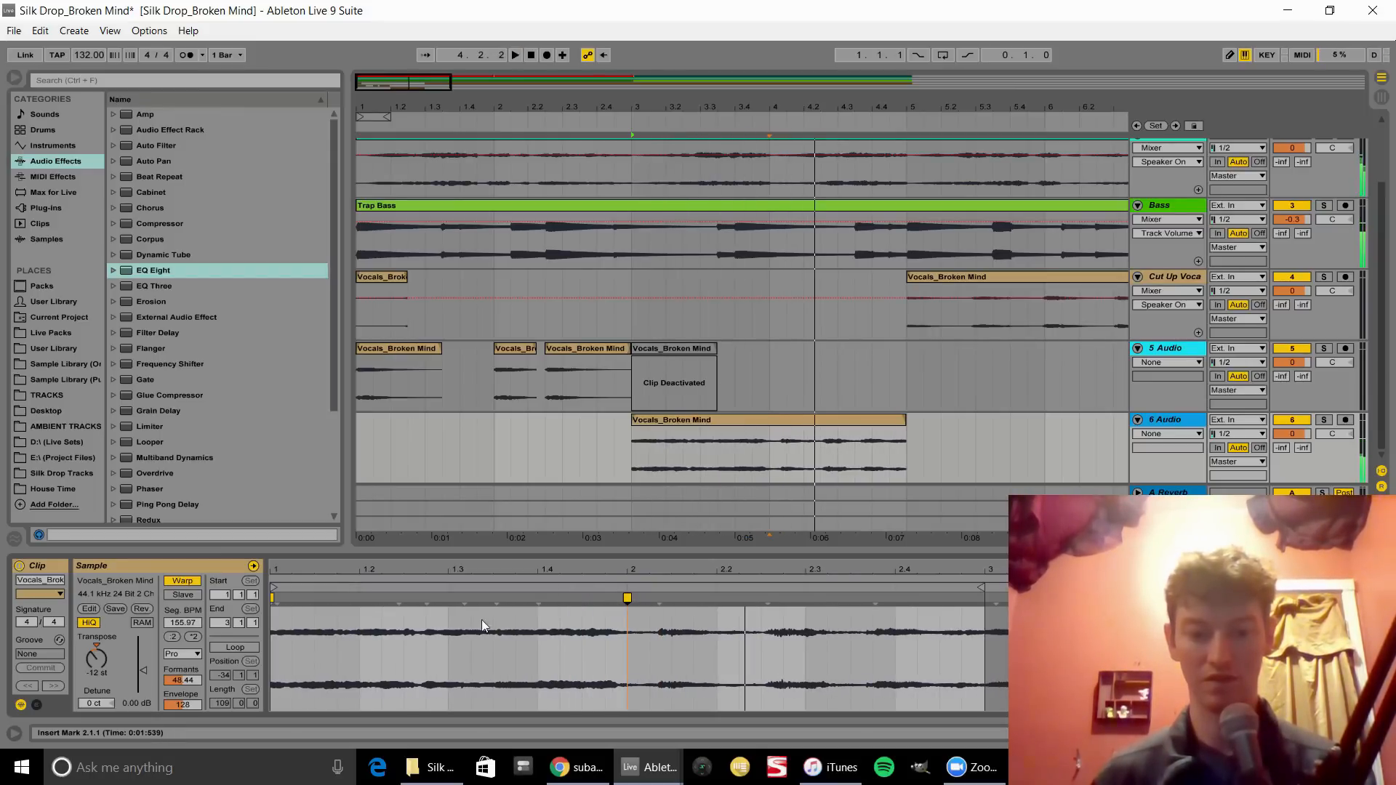
key("space")
key("space")
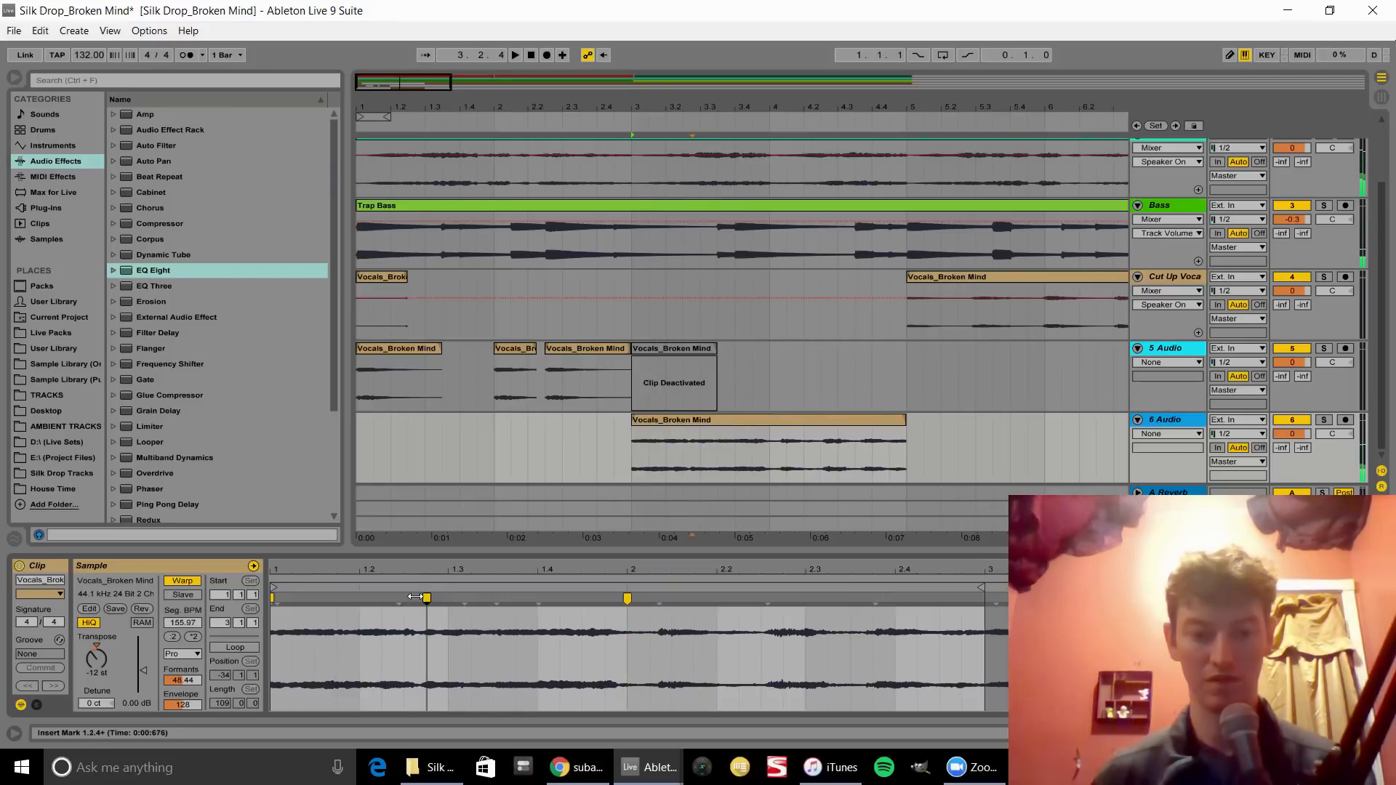
- Try shifting a warp marker from near 1.2.4 to 1.2.3, listen to it, and undo the latest marker changes
left_click_drag(426, 597, 405, 597)
key("space")
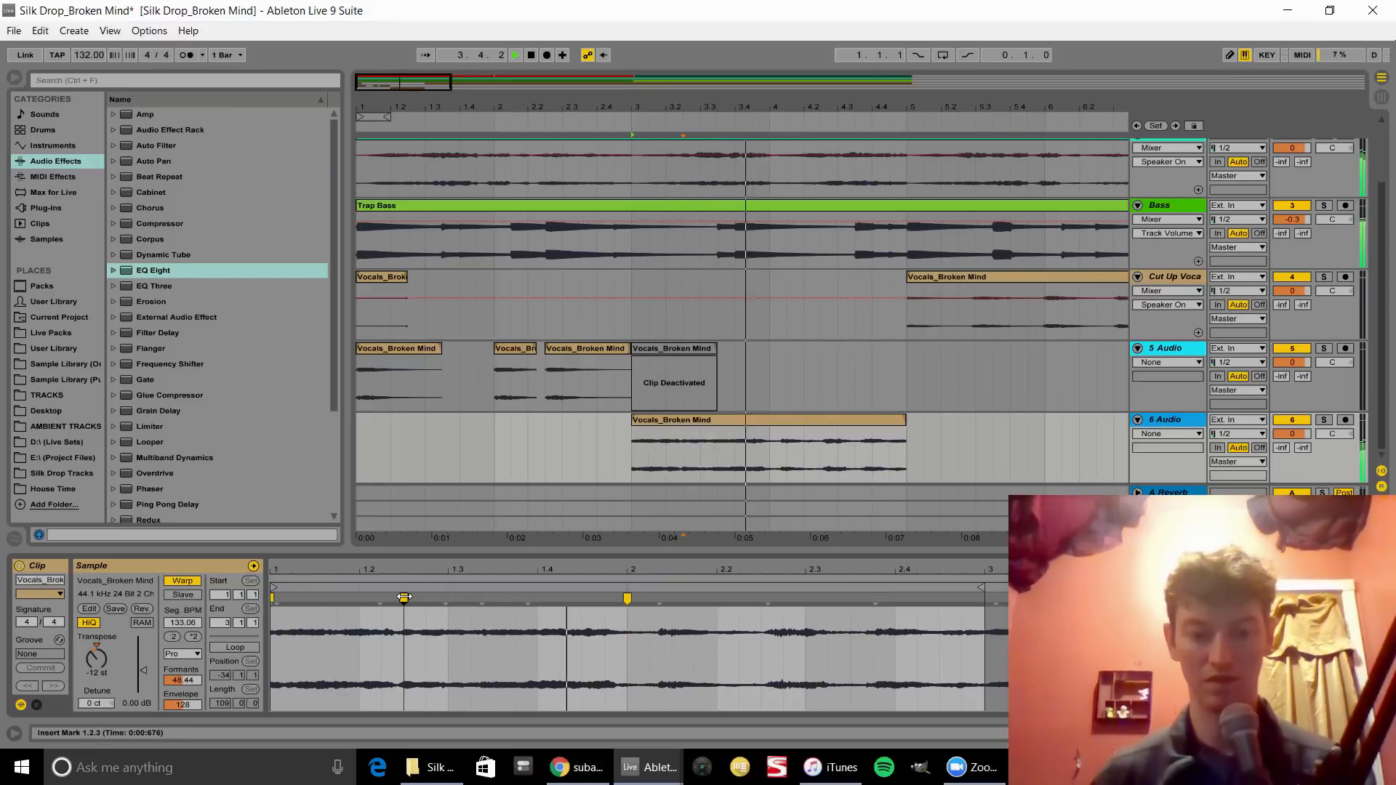
key("ctrl+z")
key("ctrl+z")
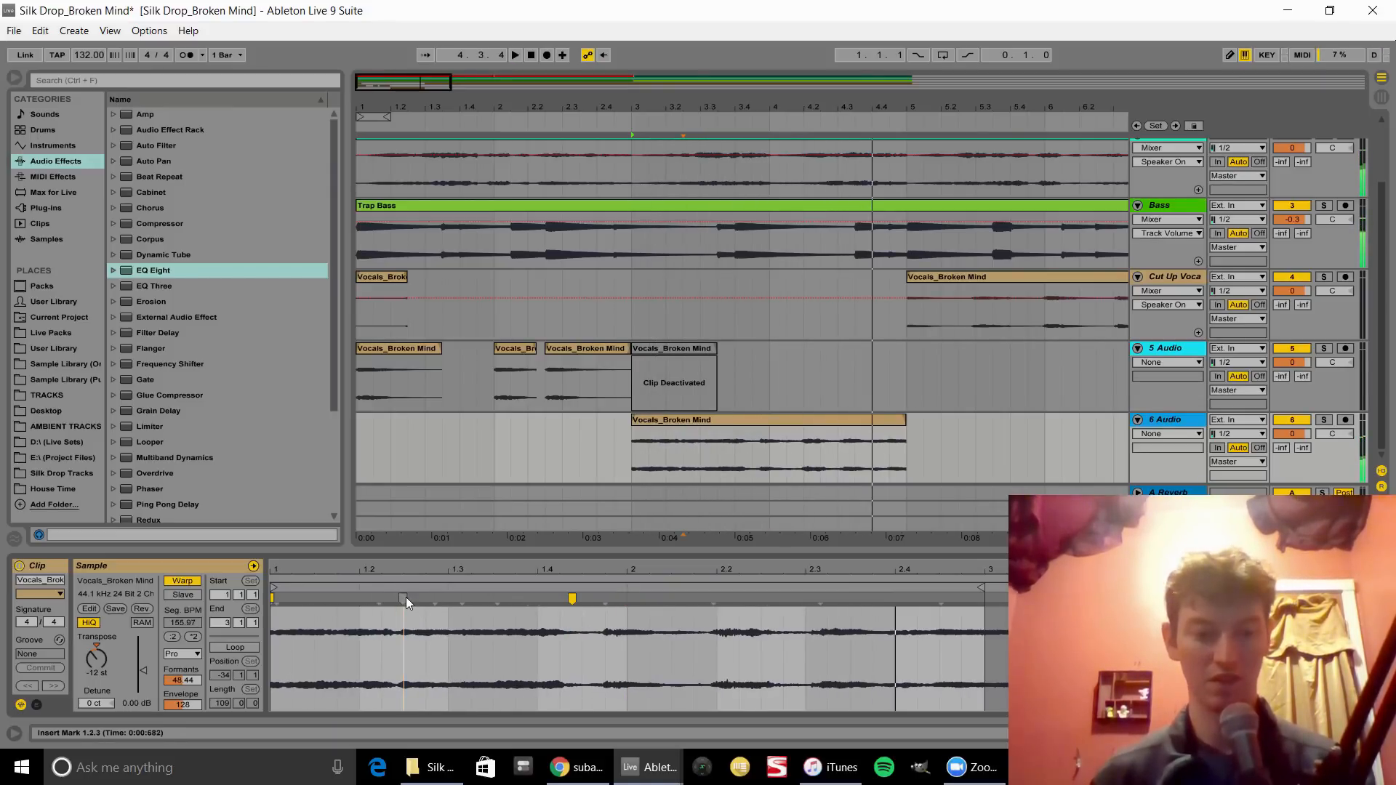
key("space")
- Add a warp marker near 1.2.3, and settle the following marker at 2.1.1 after auditioning it at 2.2.2
double_click(404, 596)
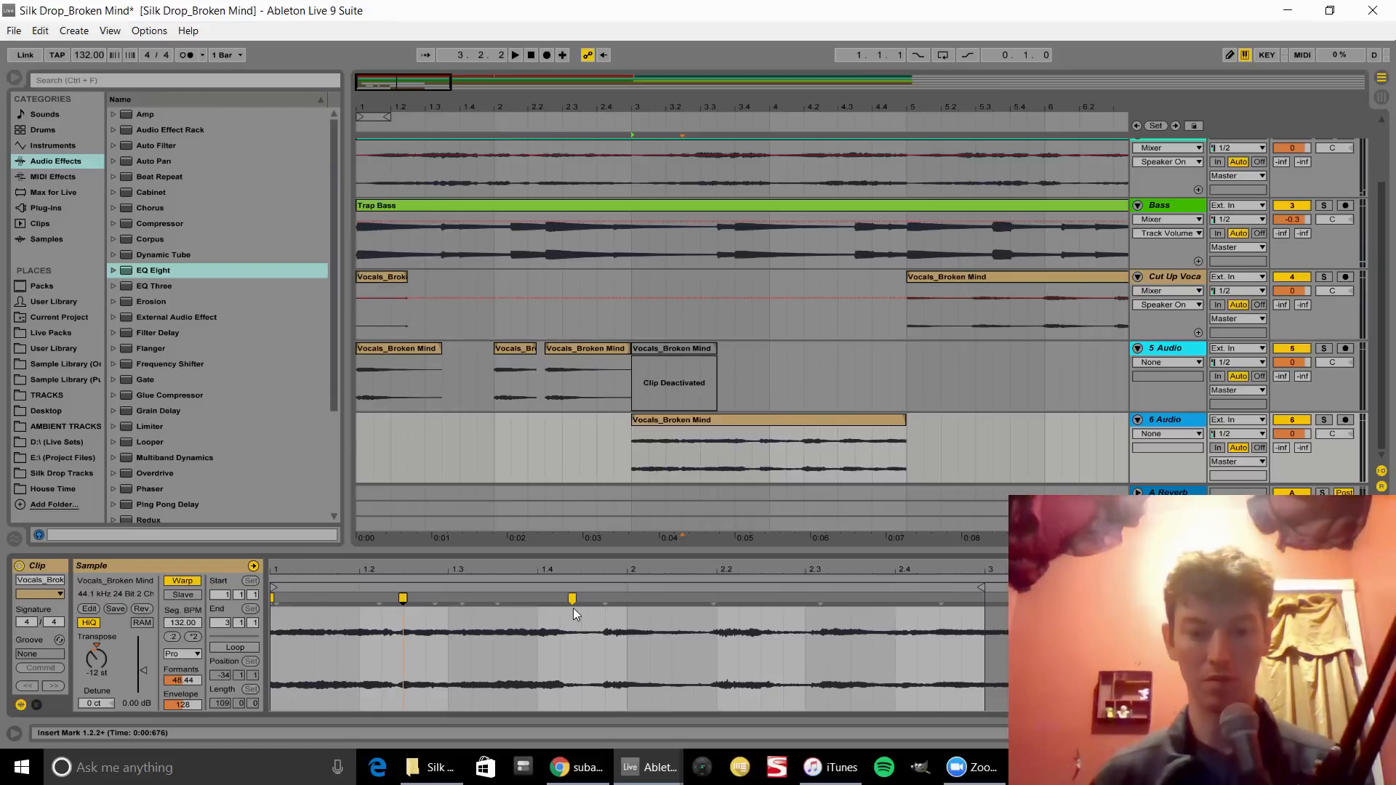
left_click_drag(584, 605, 633, 607)
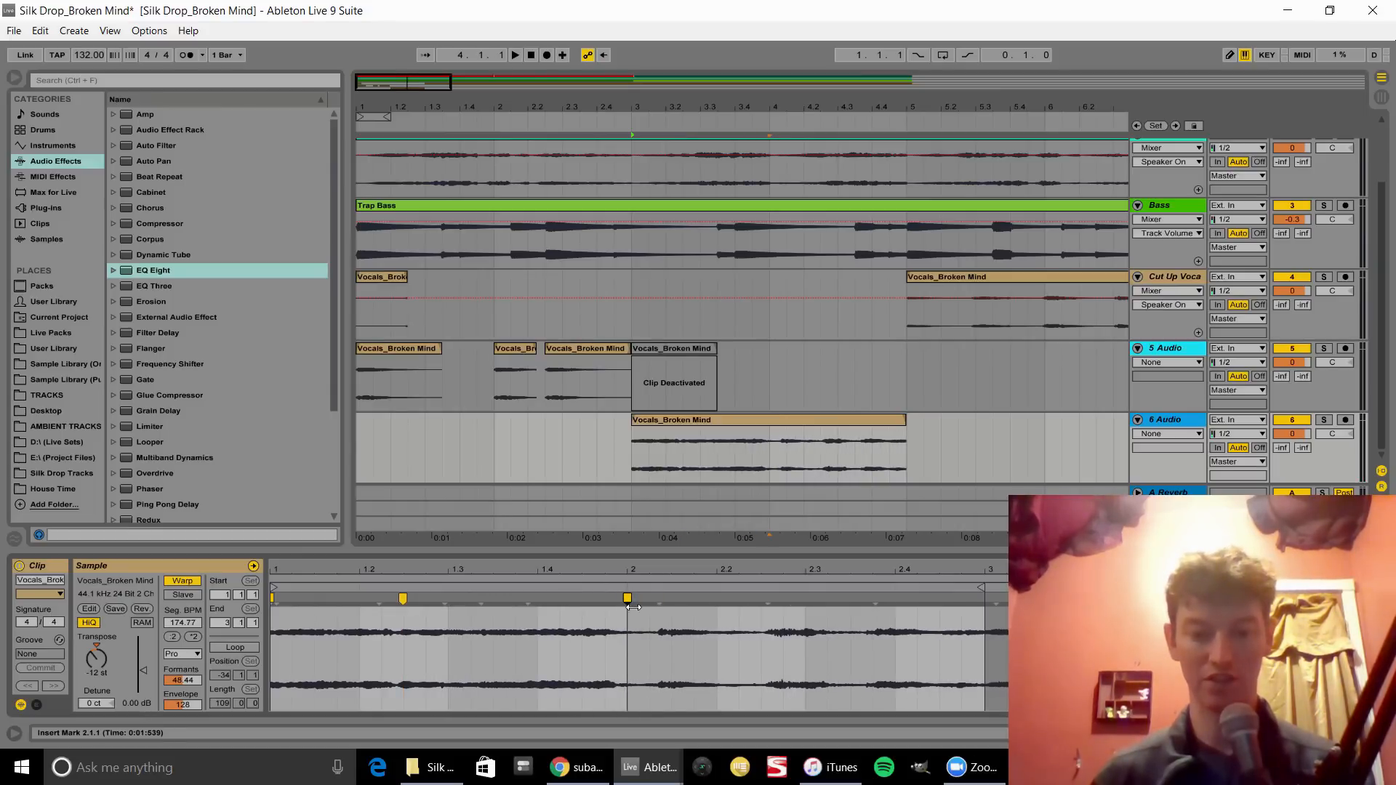
key("space")
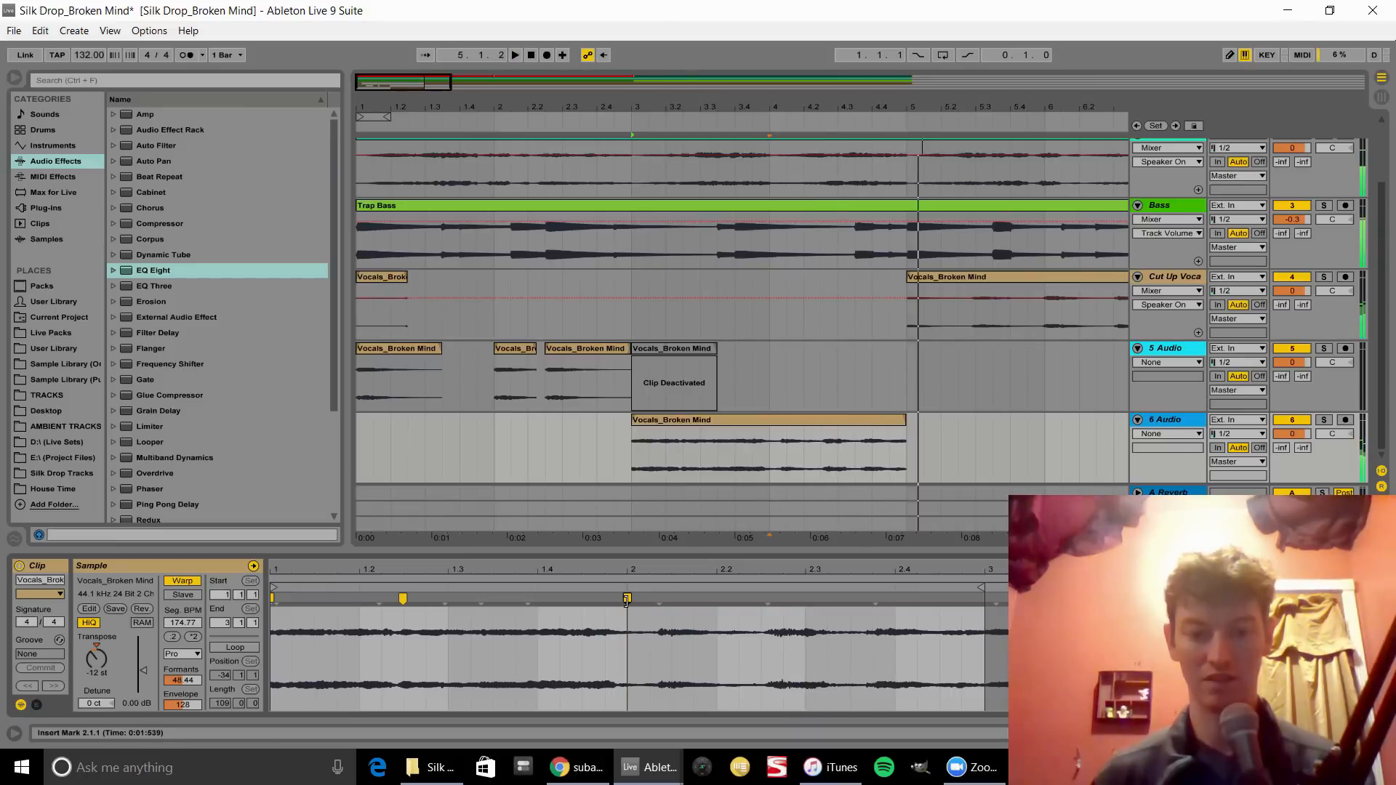
left_click_drag(628, 599, 740, 600)
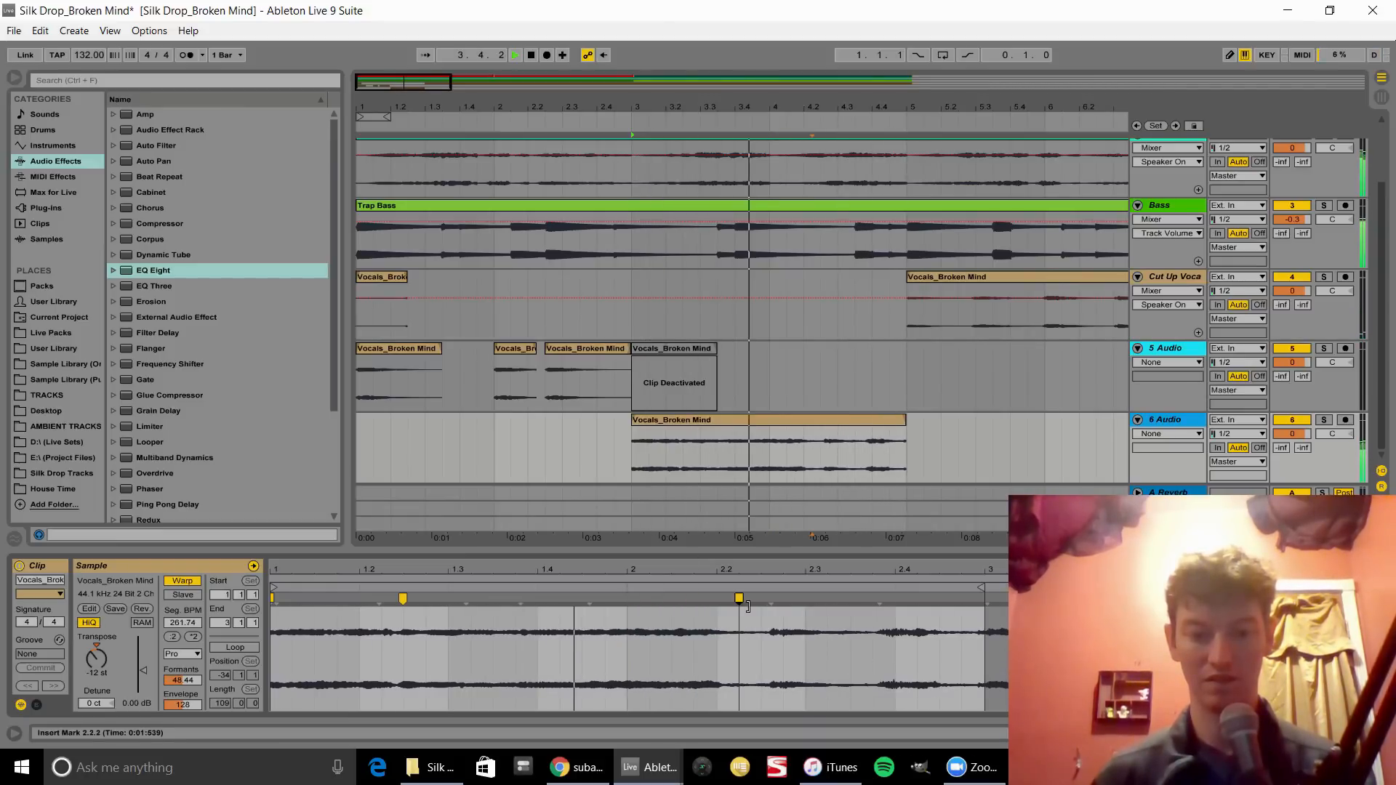
left_click_drag(739, 599, 627, 599)
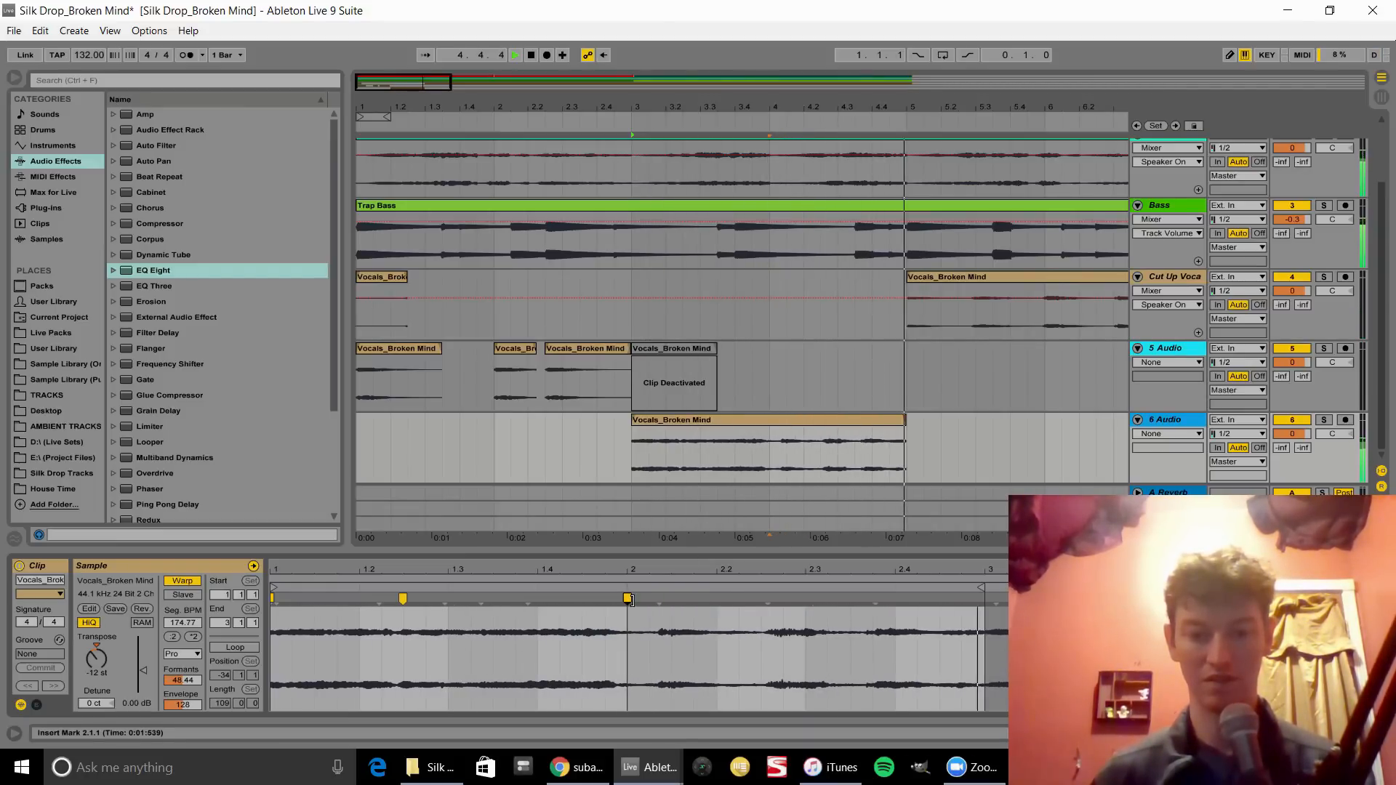
- Remove the 6 Audio vocal from 4.1.1 to 5.1.1 and extend the Cut Up Vocal clip's start back to 4.1.1
left_click(771, 462)
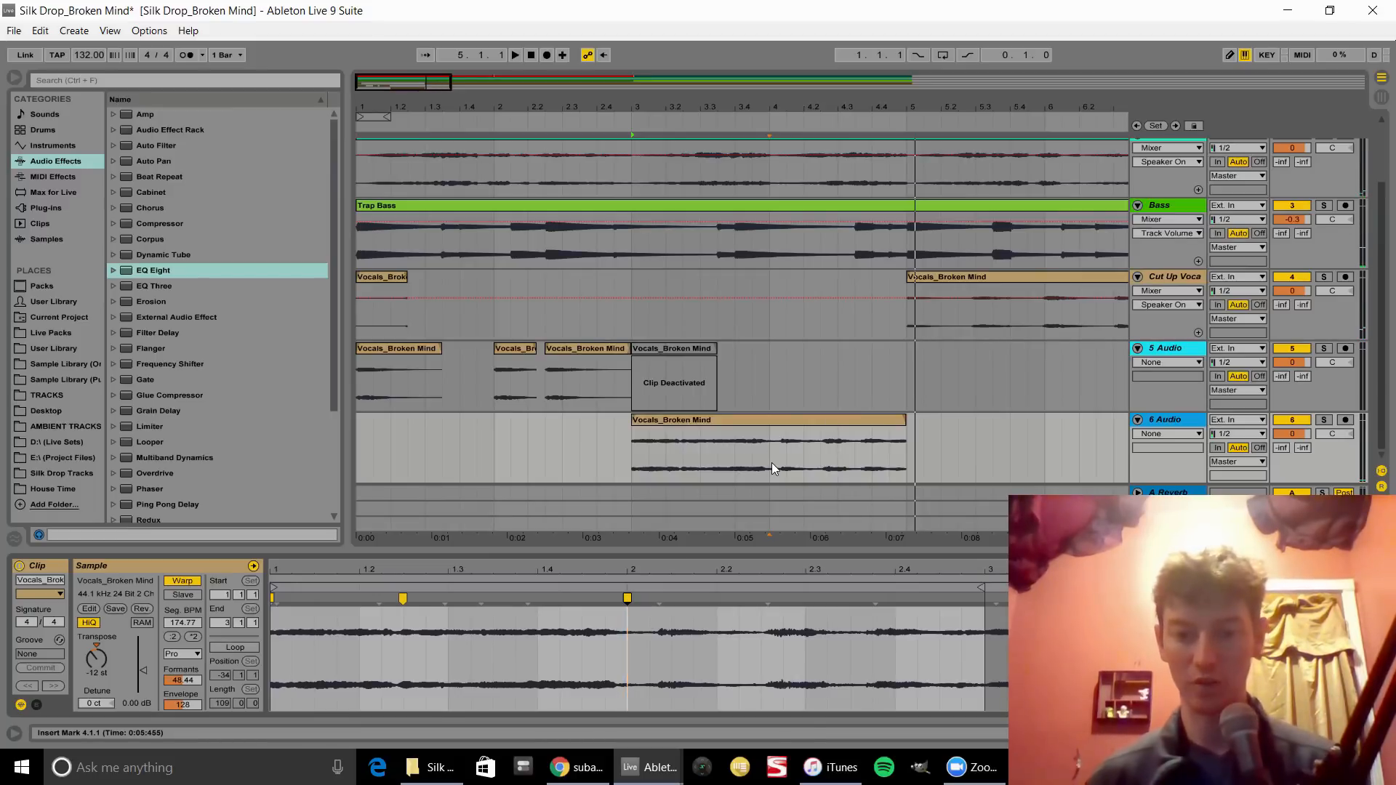
left_click_drag(771, 463, 916, 312)
left_click_drag(772, 321, 922, 331)
mouse_move(775, 280)
left_mouse_down()
mouse_move(603, 280)
mouse_move(777, 280)
left_mouse_up()
- Cut the 4.1.1 to 5.1.1 section from the Cut Up Vocal track, paste it at 4.1.1 on 6 Audio, and play it
left_click_drag(774, 327, 904, 342)
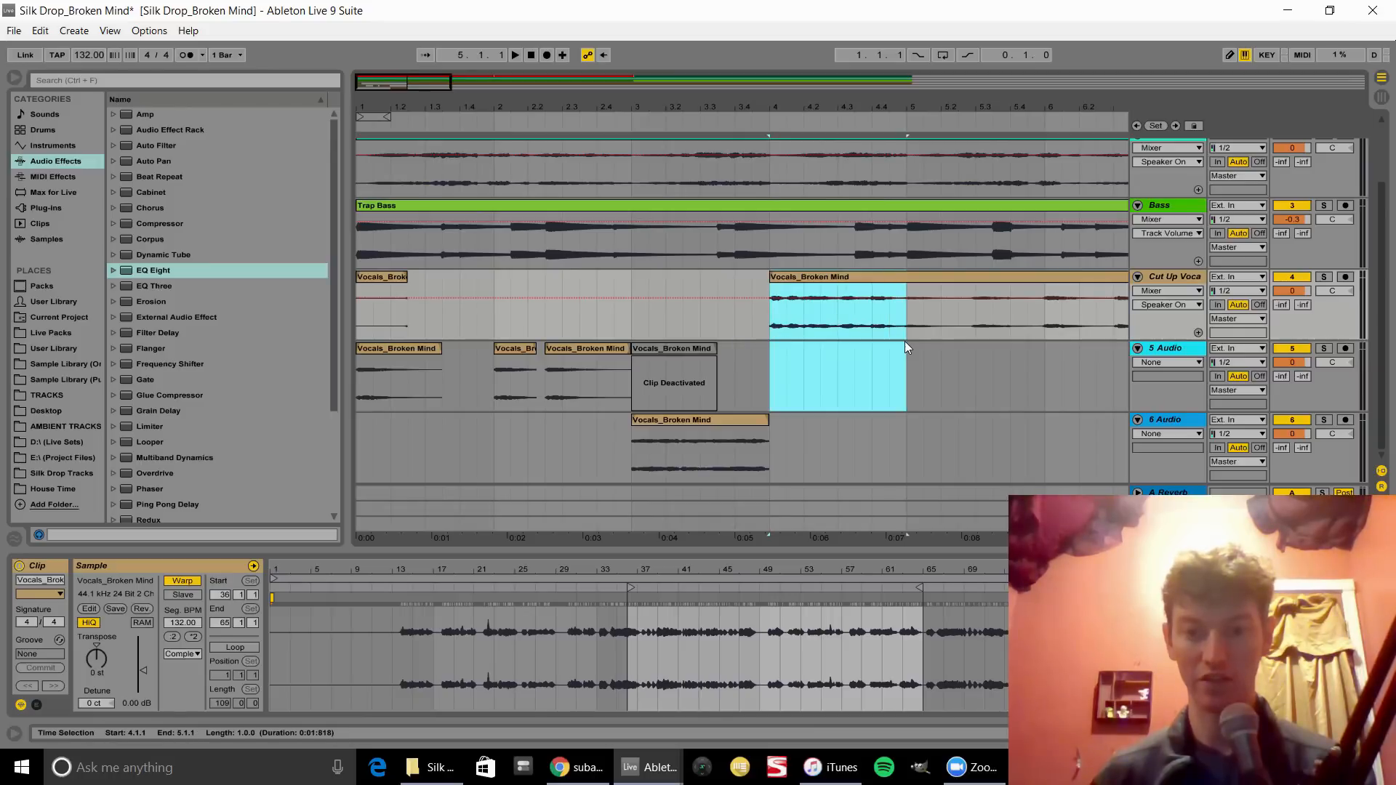
key("Delete")
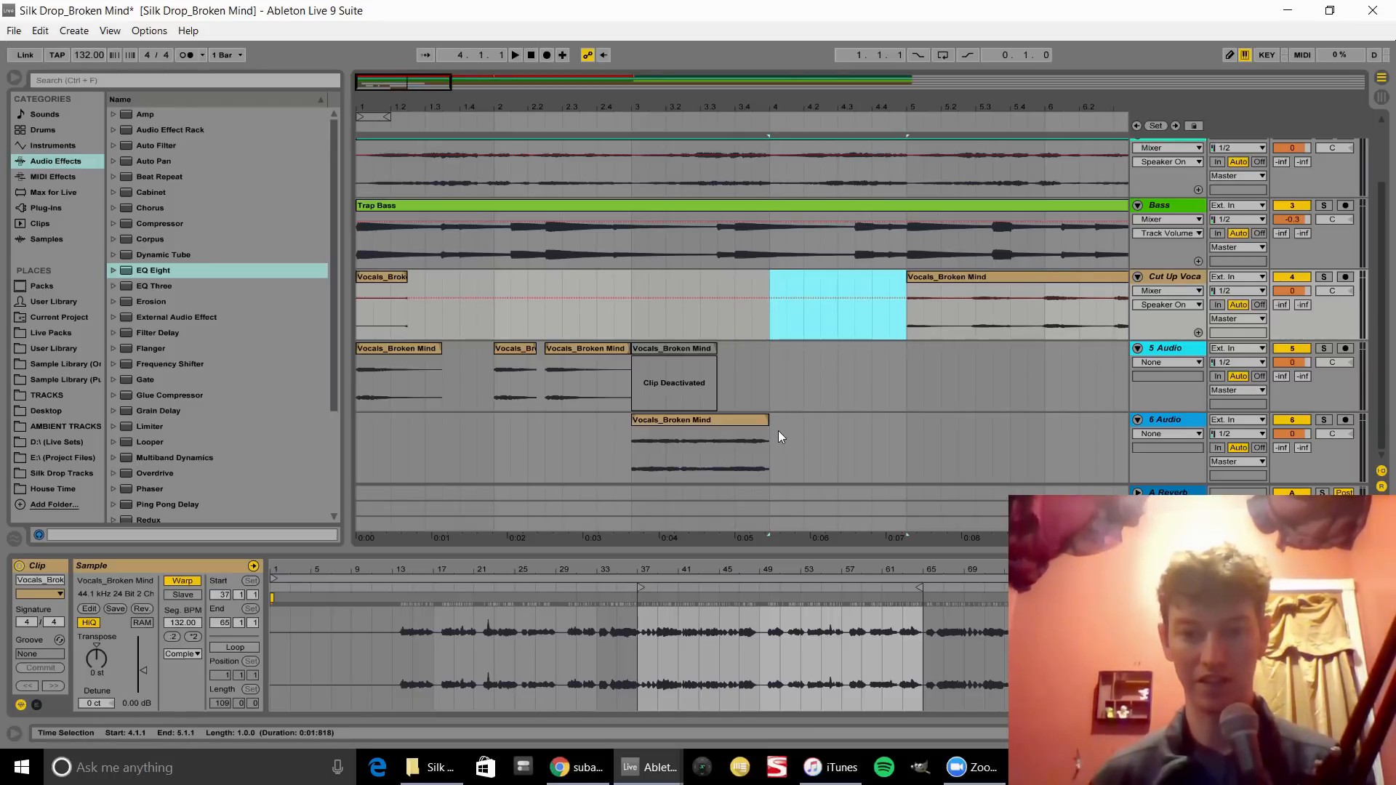
key("Down")
key("Down")
key("ctrl+v")
key("space")
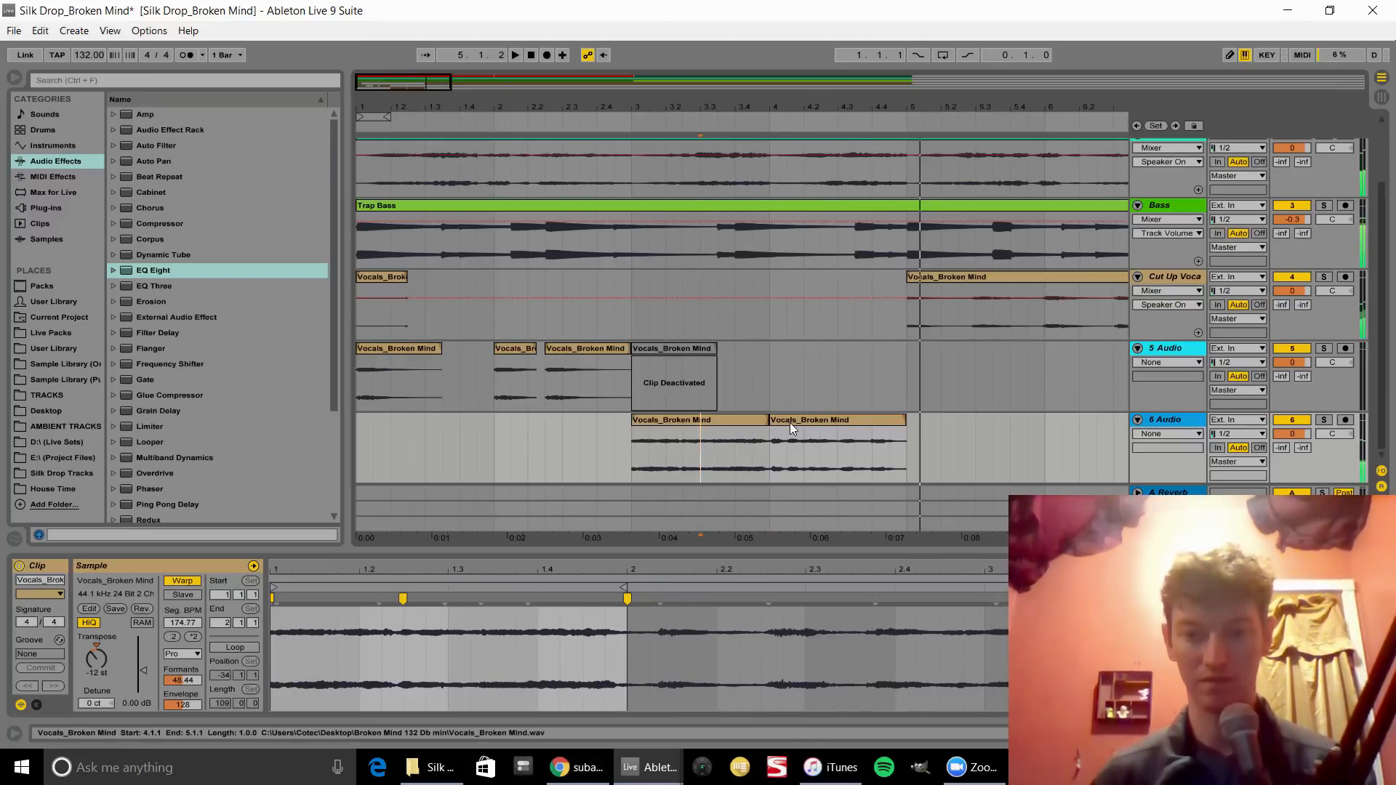
left_click(790, 422)
left_click(710, 419)
key("space")
- Try trimming the start of the pasted 6 Audio vocal to 4.3.1 and undo the trim
left_click_drag(772, 419, 836, 421)
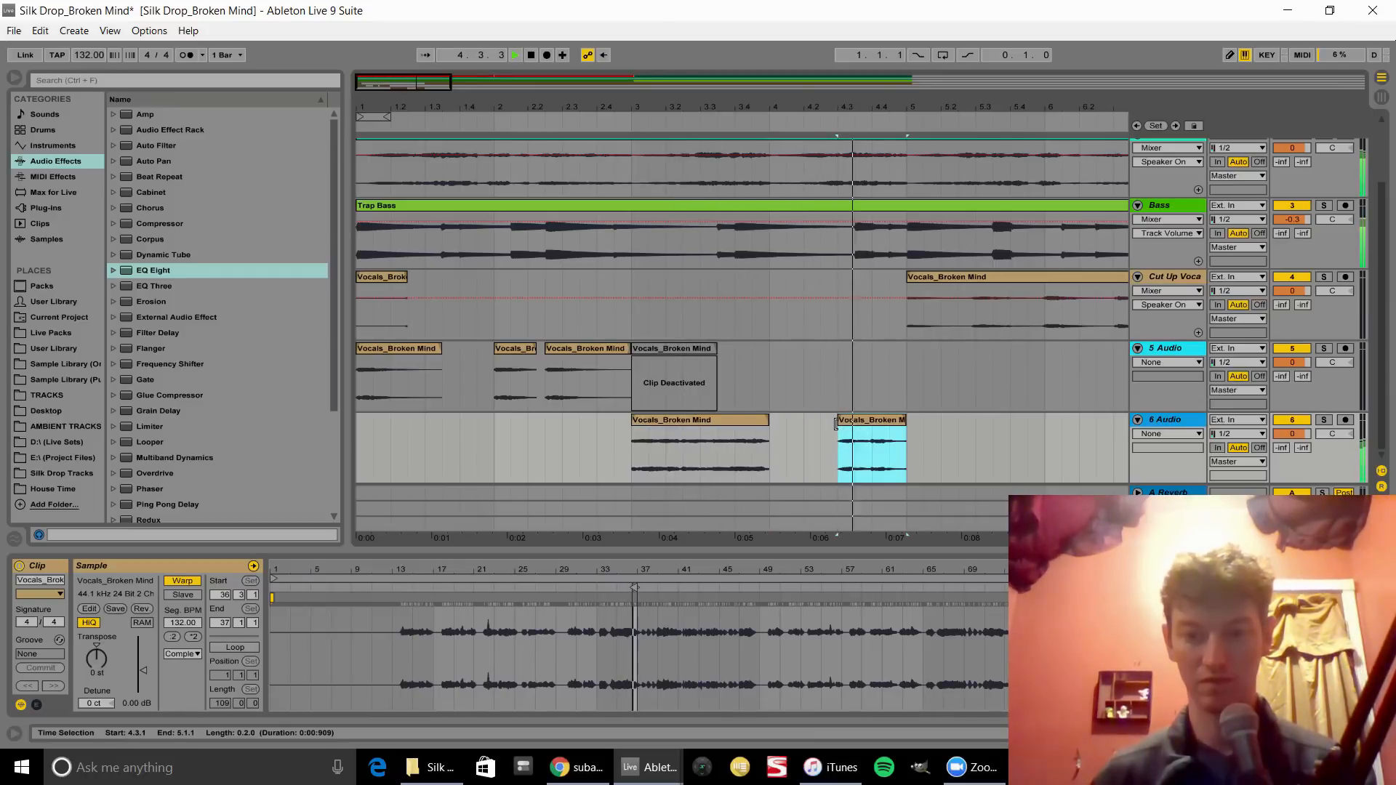
key("space")
key("ctrl+z")
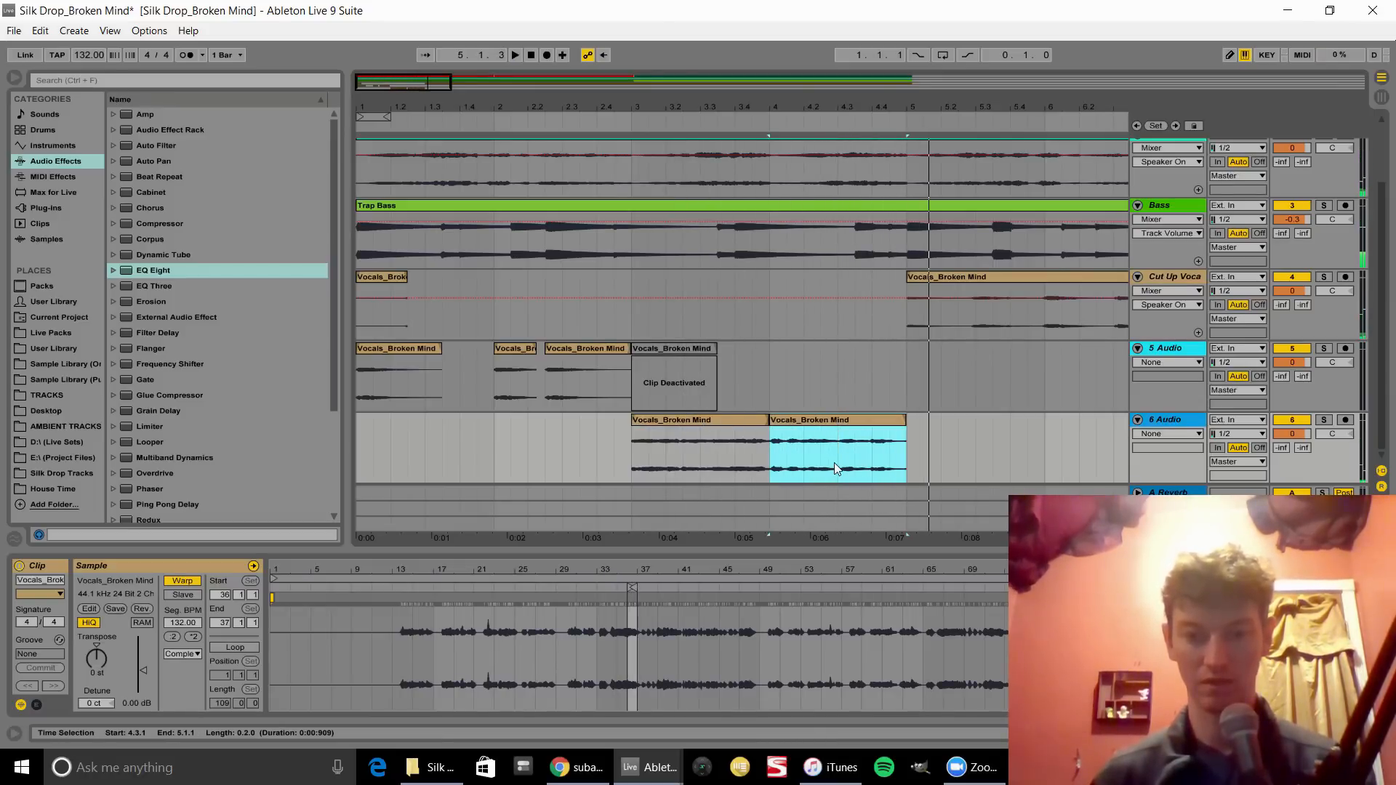
- Split the pasted vocal at 4.3.1, listen to it, and move its first half up to the 5 Audio track
key("ctrl+e")
left_click(709, 425)
key("space")
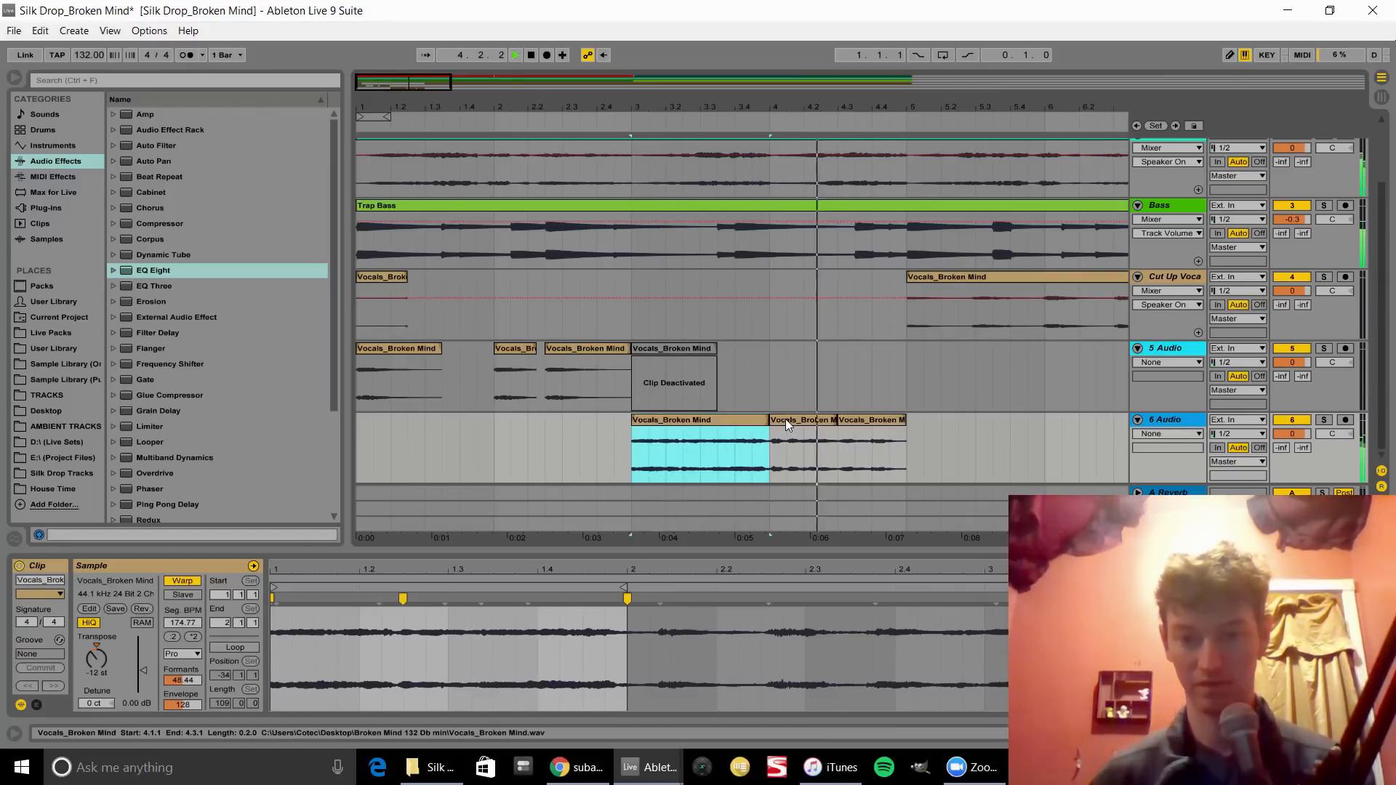
left_click_drag(786, 419, 785, 349)
key("space")
- Add warp markers at 36.1.1 and near 36.1.3 in the vocal clip moved to 5 Audio
left_click_drag(773, 112, 741, 360)
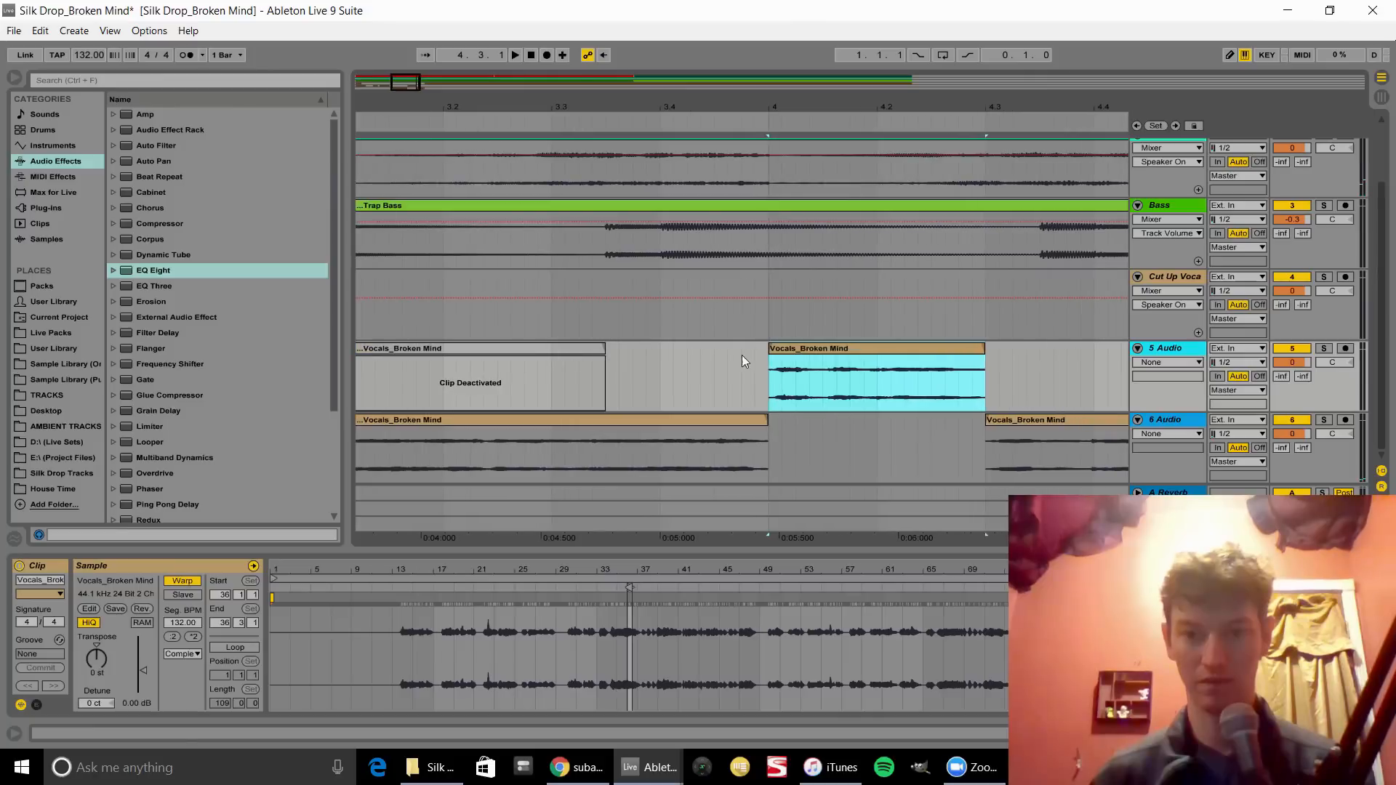
left_click(773, 394)
left_click(795, 344)
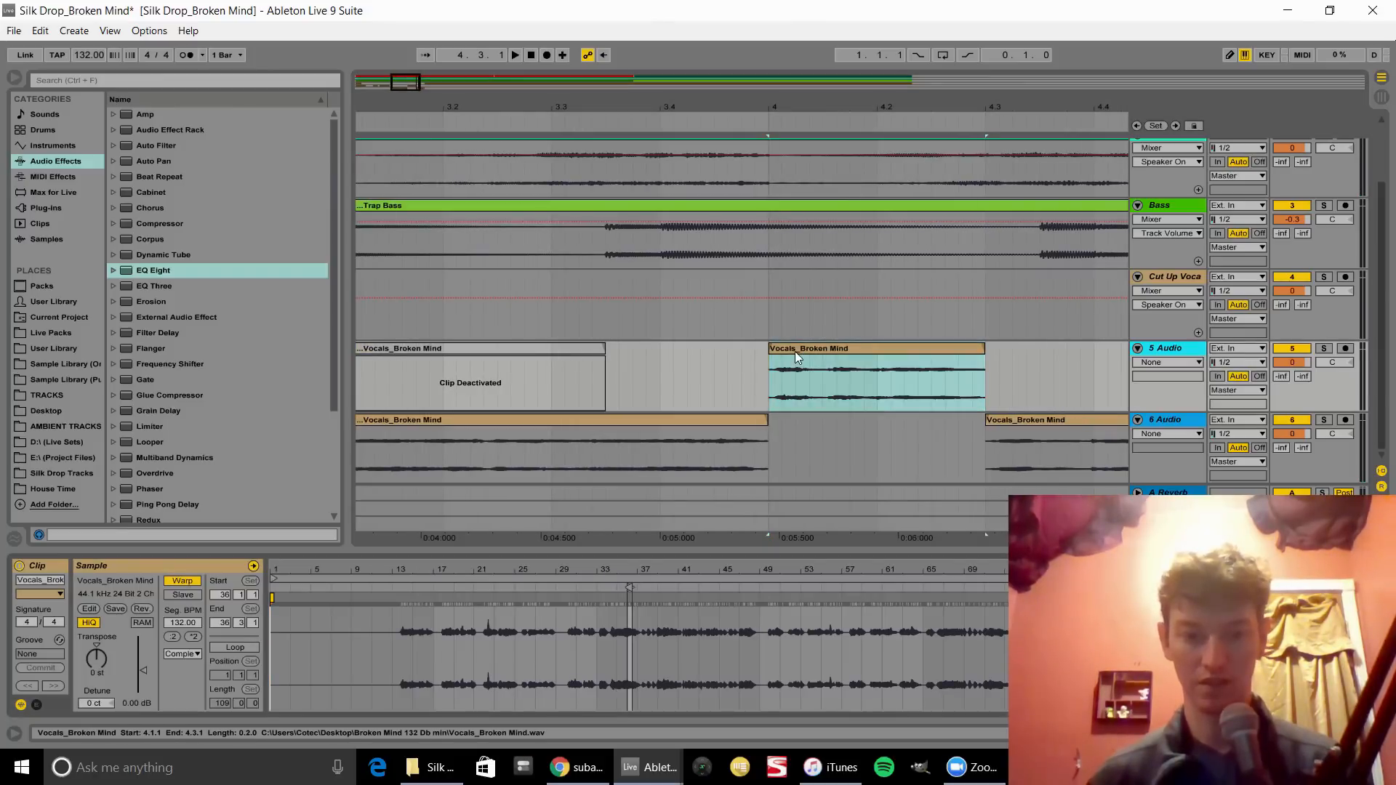
mouse_move(633, 570)
left_mouse_down()
mouse_move(474, 640)
mouse_move(452, 602)
left_mouse_up()
left_click(487, 600)
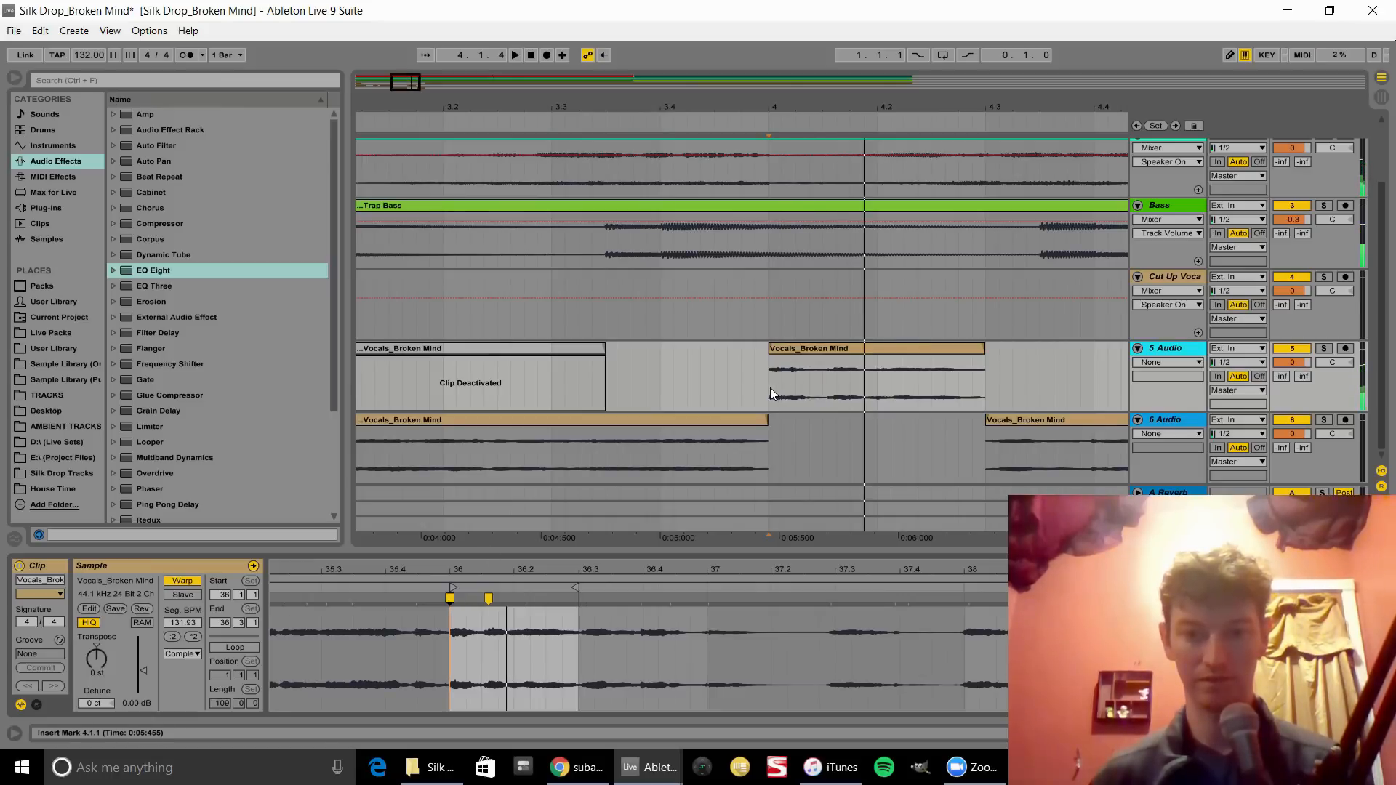
- Split the 5 Audio vocal at 4.1.2 and 4.1.3 into two short chops and a longer piece, and play them
left_click_drag(770, 386, 790, 395)
key("ctrl+e")
key("space")
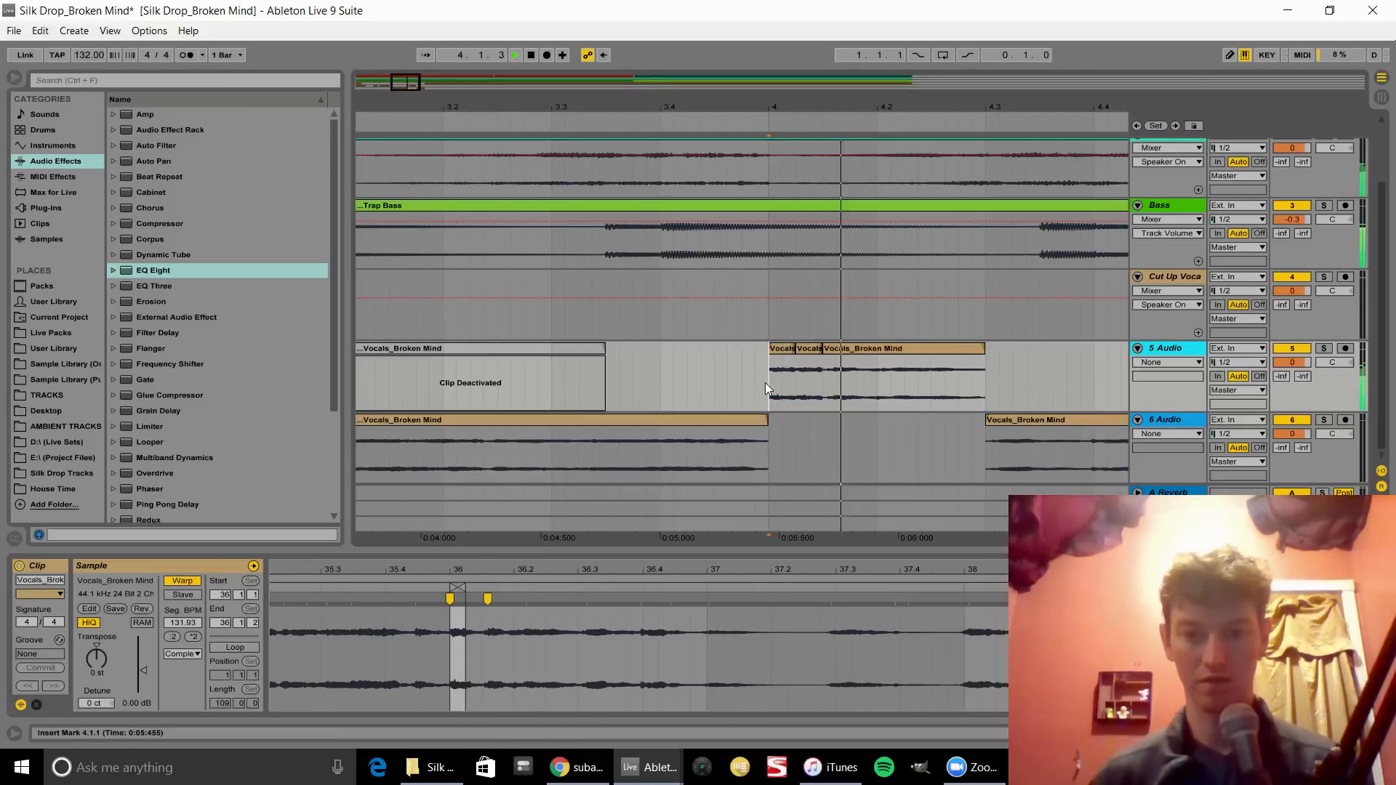
- Space out the chops on 5 Audio by moving the longer piece to 4.2.1 and the second short chop to 4.1.3
left_click_drag(864, 356, 918, 356)
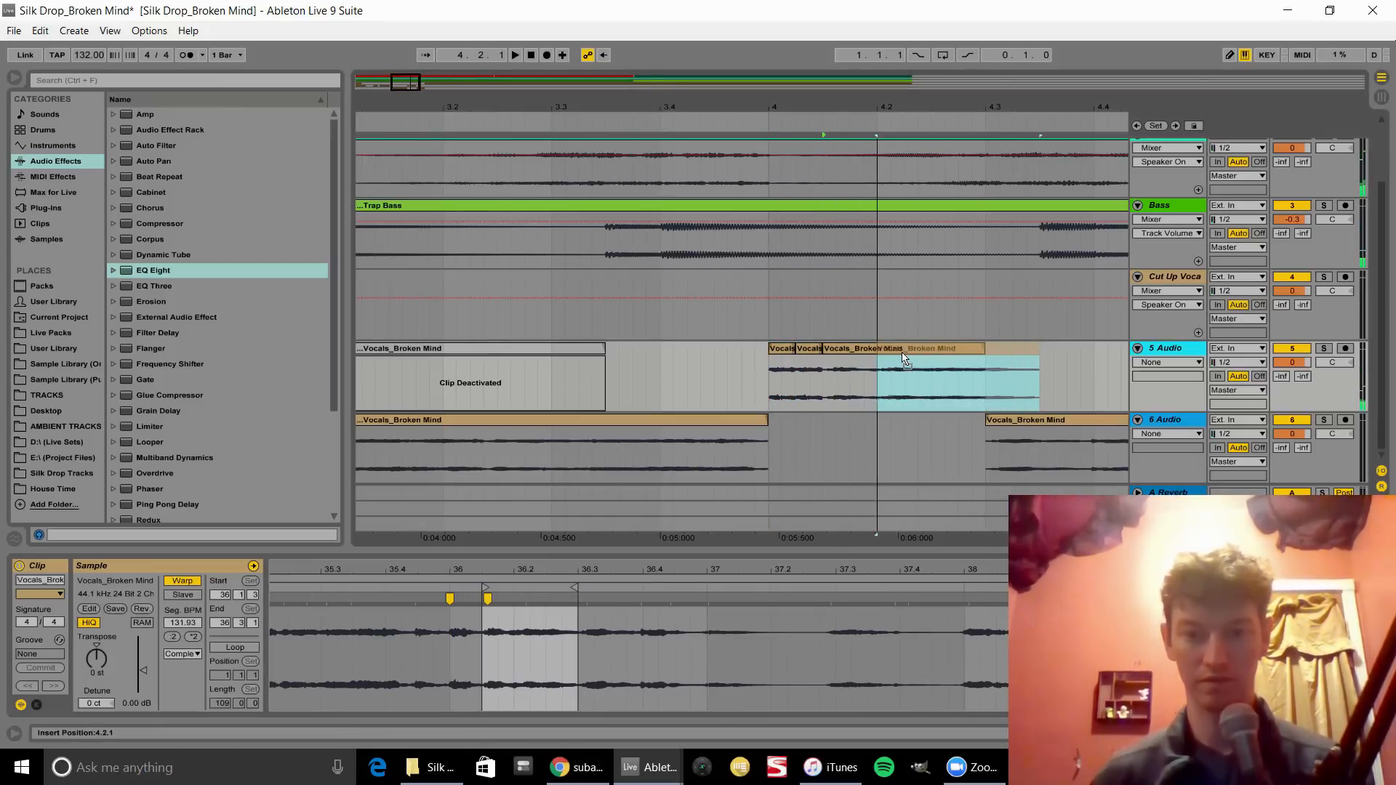
left_click(783, 346)
left_click_drag(804, 350, 832, 349)
left_click(772, 344)
left_click(785, 351)
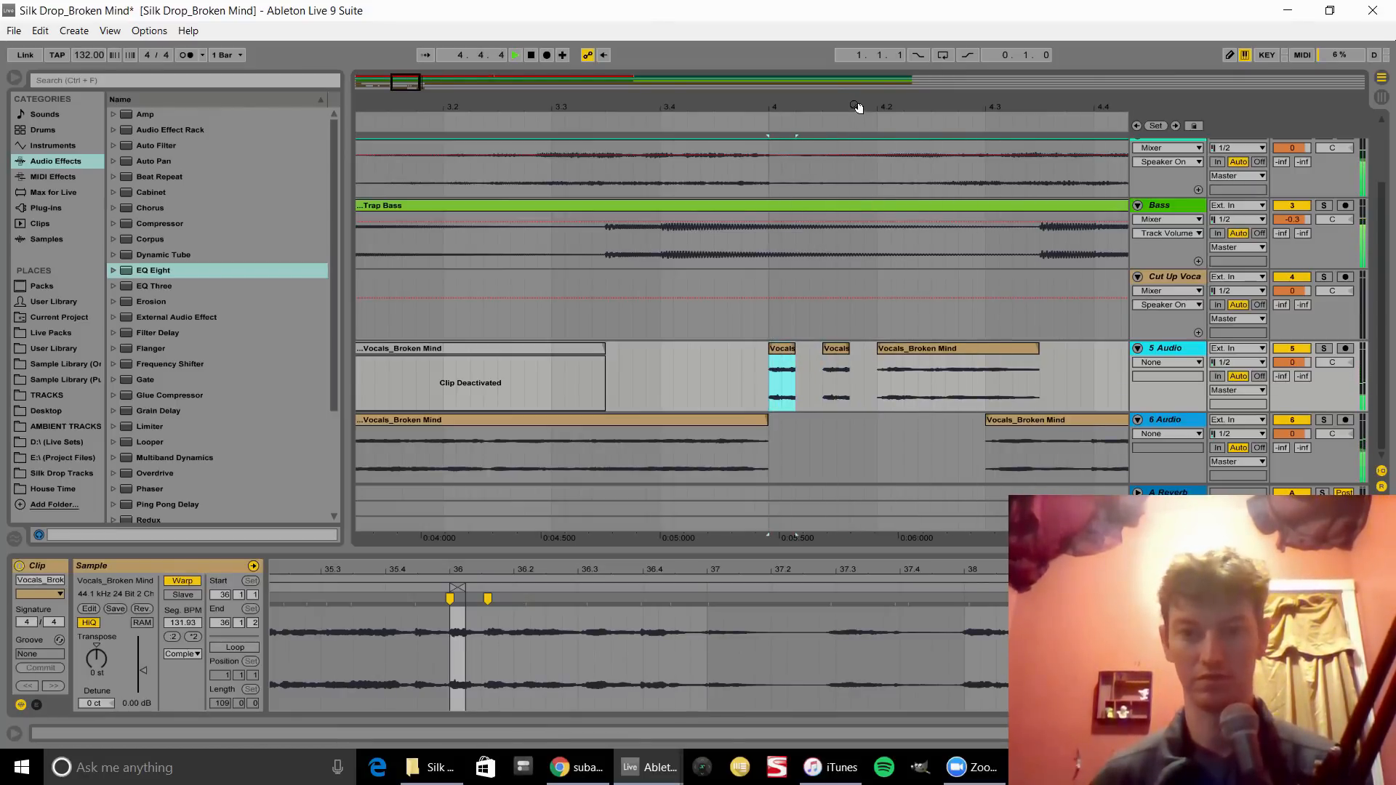
- Play the arrangement from the 6 Audio vocal at bar 3 to check the spaced-out chops
left_click_drag(855, 108, 855, 36)
key("space")
left_click(559, 421)
key("space")
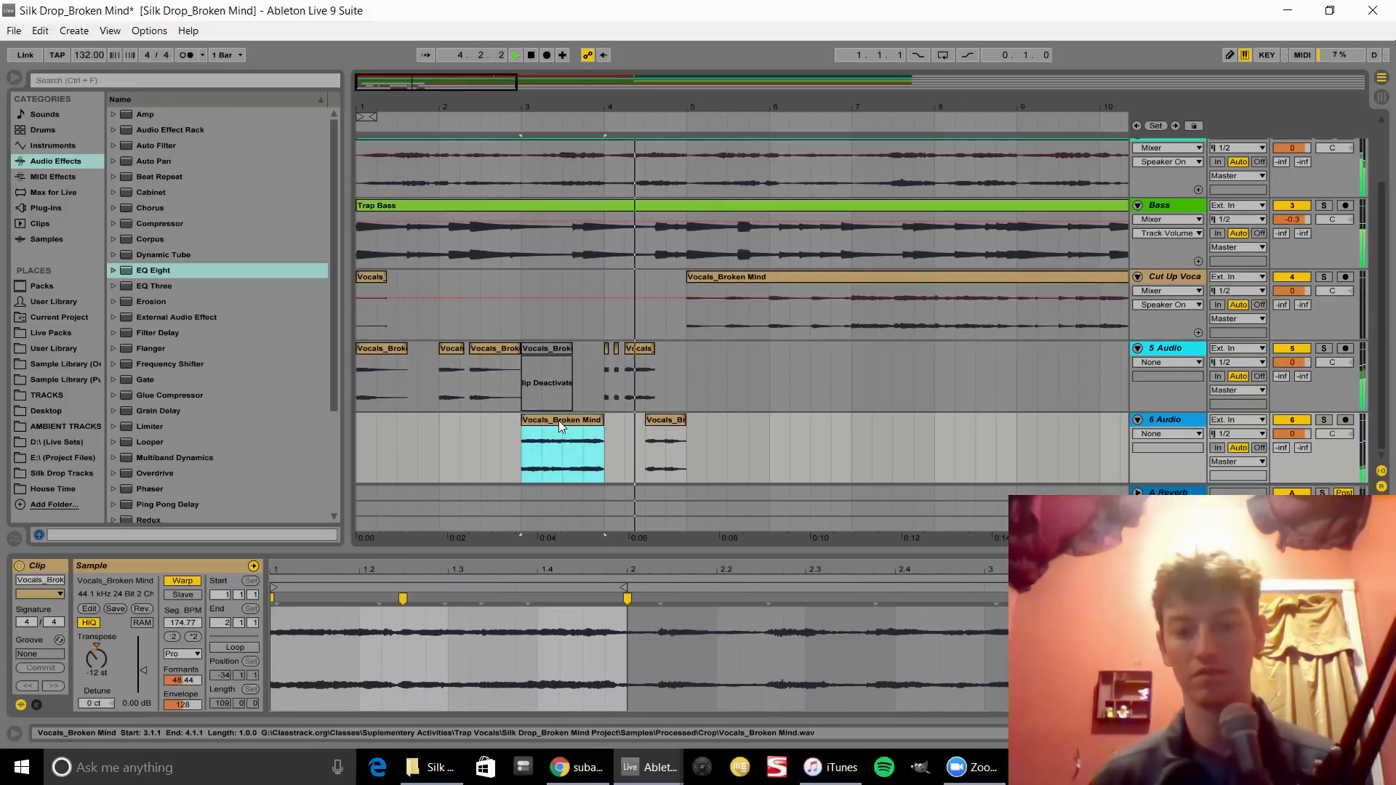
key("space")
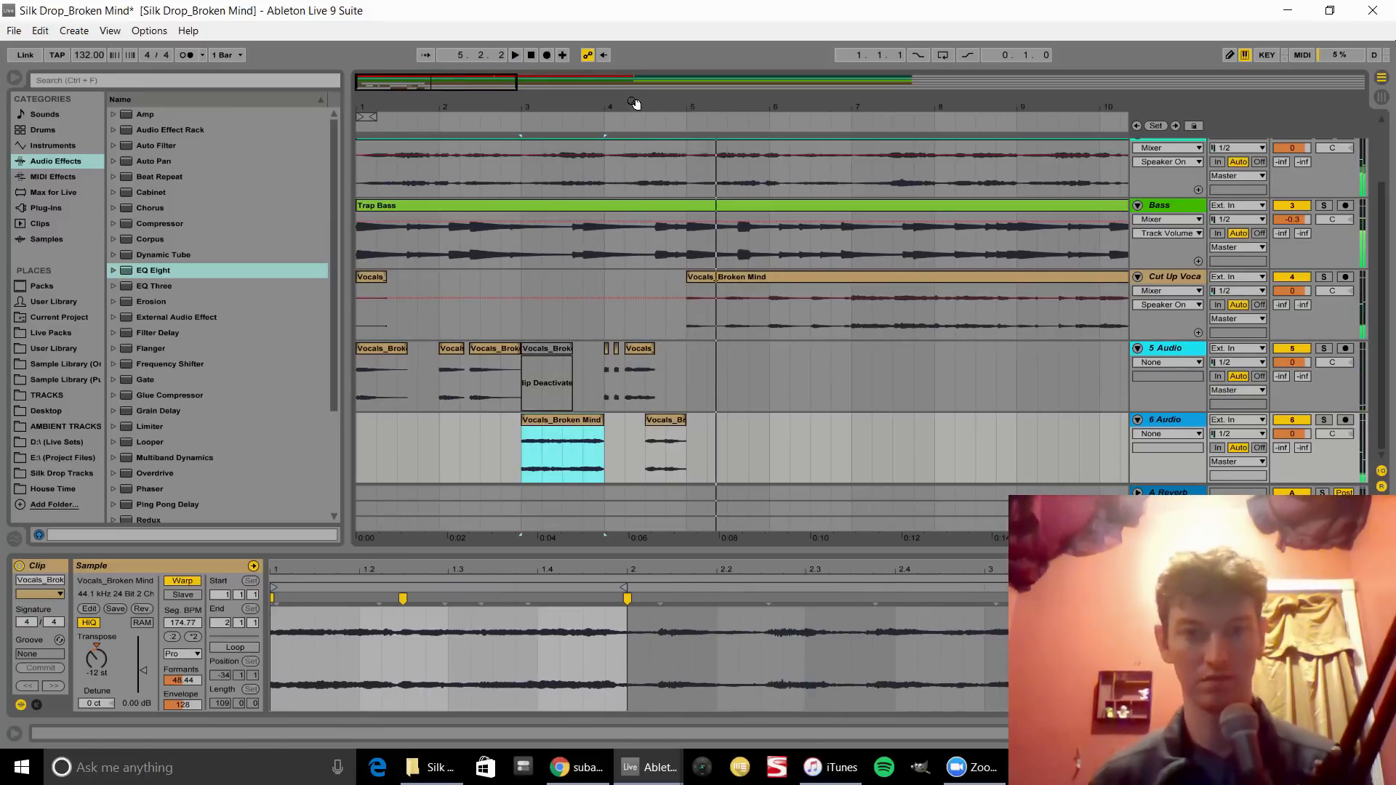
key("space")
- Remove the warp marker near 36.1.3 from the longer 5 Audio chop at 4.2.1 and play it
left_click_drag(636, 107, 634, 170)
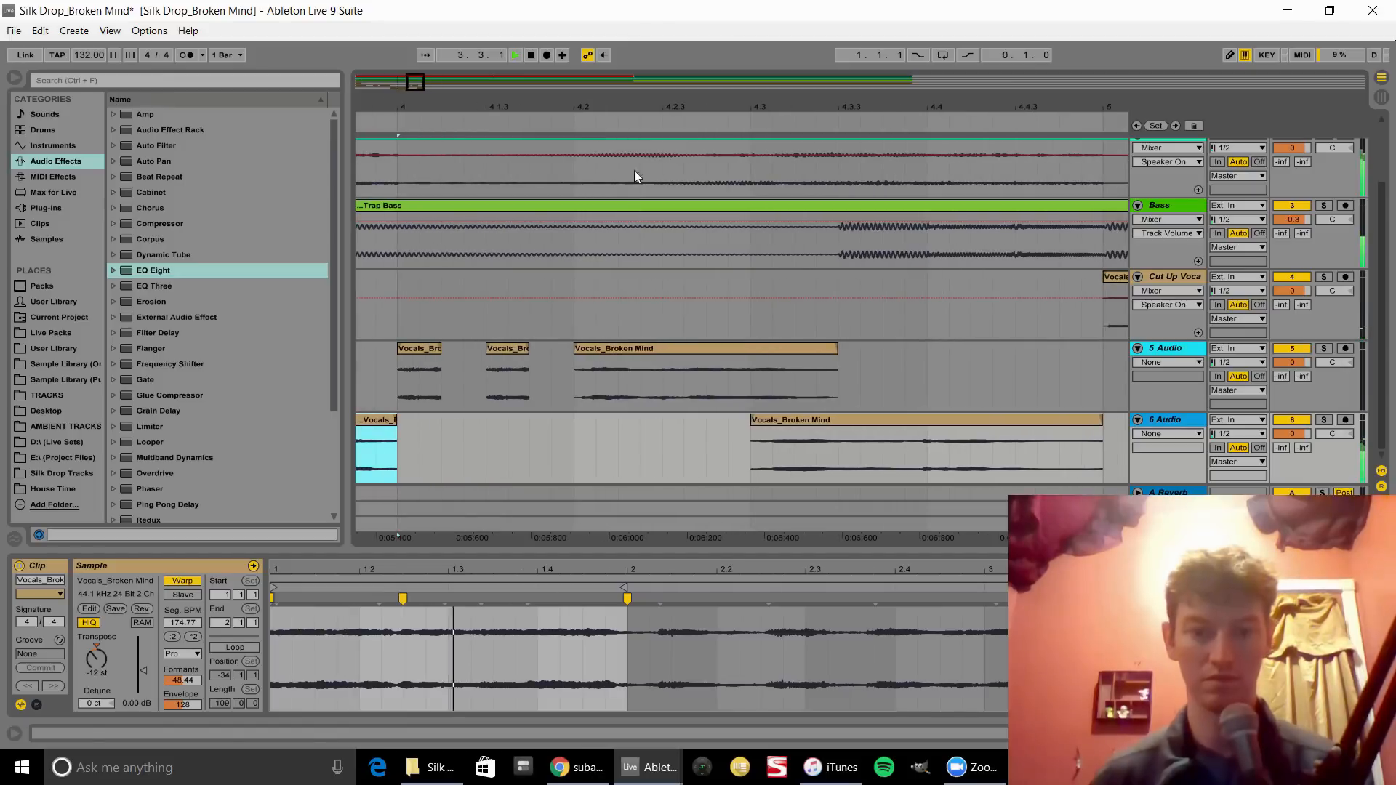
left_click(616, 348)
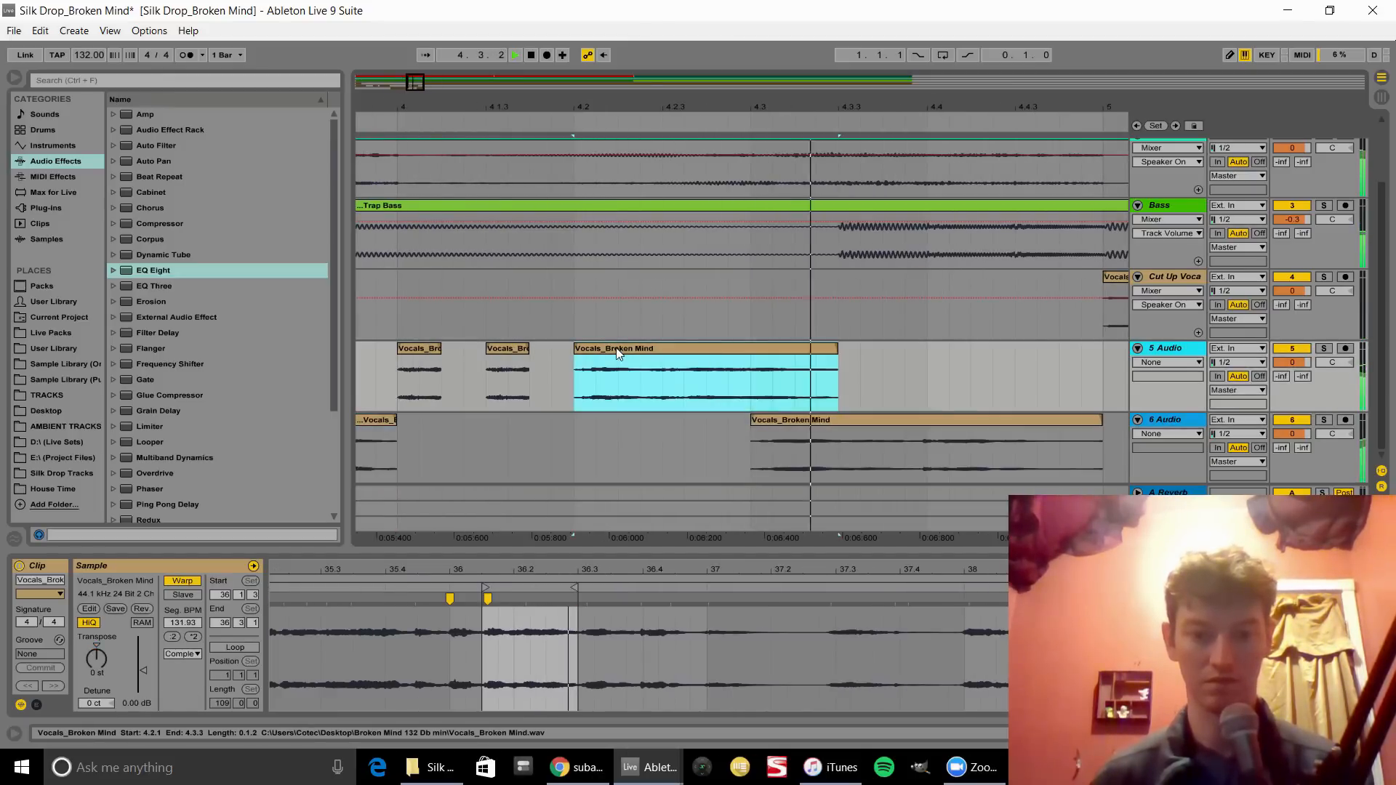
key("space")
left_click(487, 598)
double_click(489, 599)
key("space")
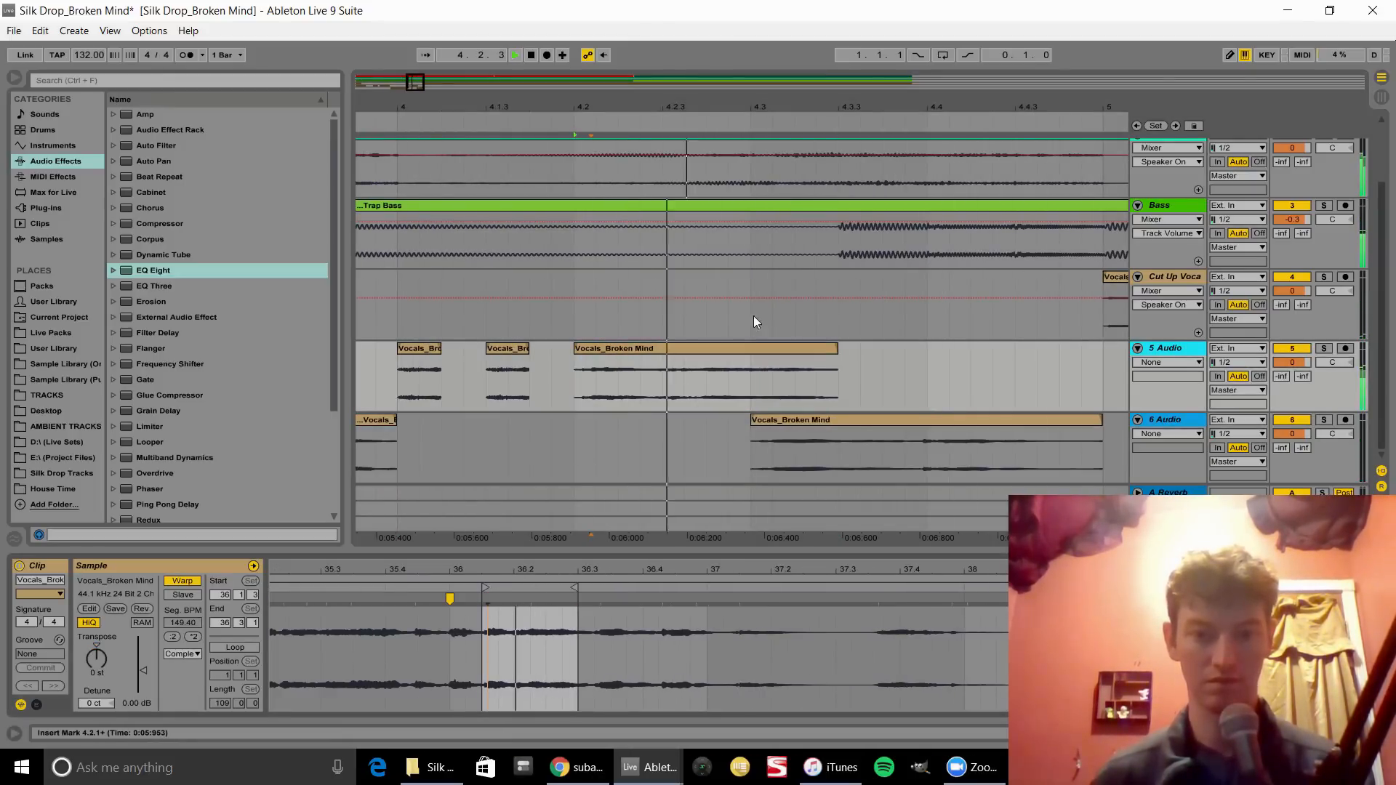
- Nudge the two short 5 Audio chops at 4.1.1 and 4.1.3 slightly later, off the grid, and play from 4.1.1
left_click(794, 421)
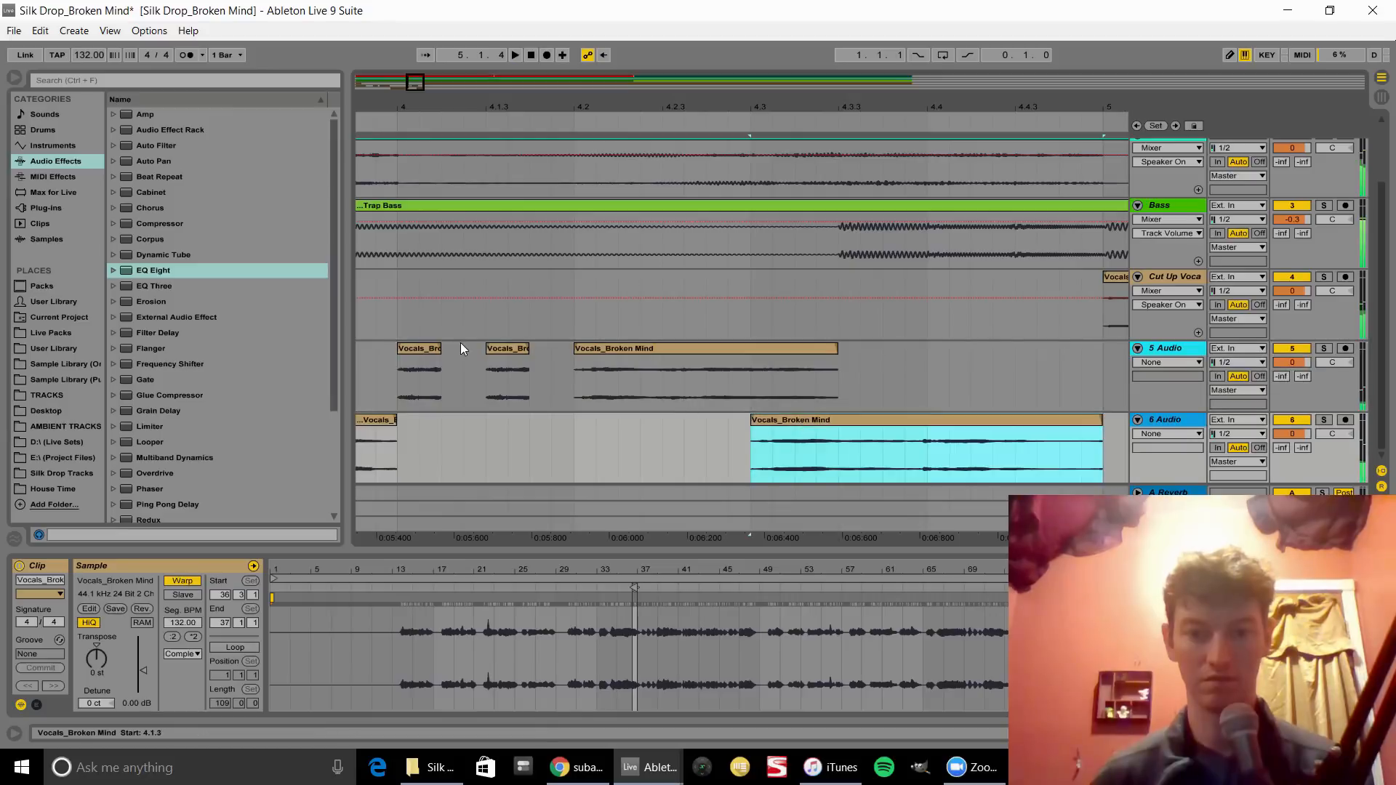
left_click(415, 348)
scroll(419, 350, "up", 3)
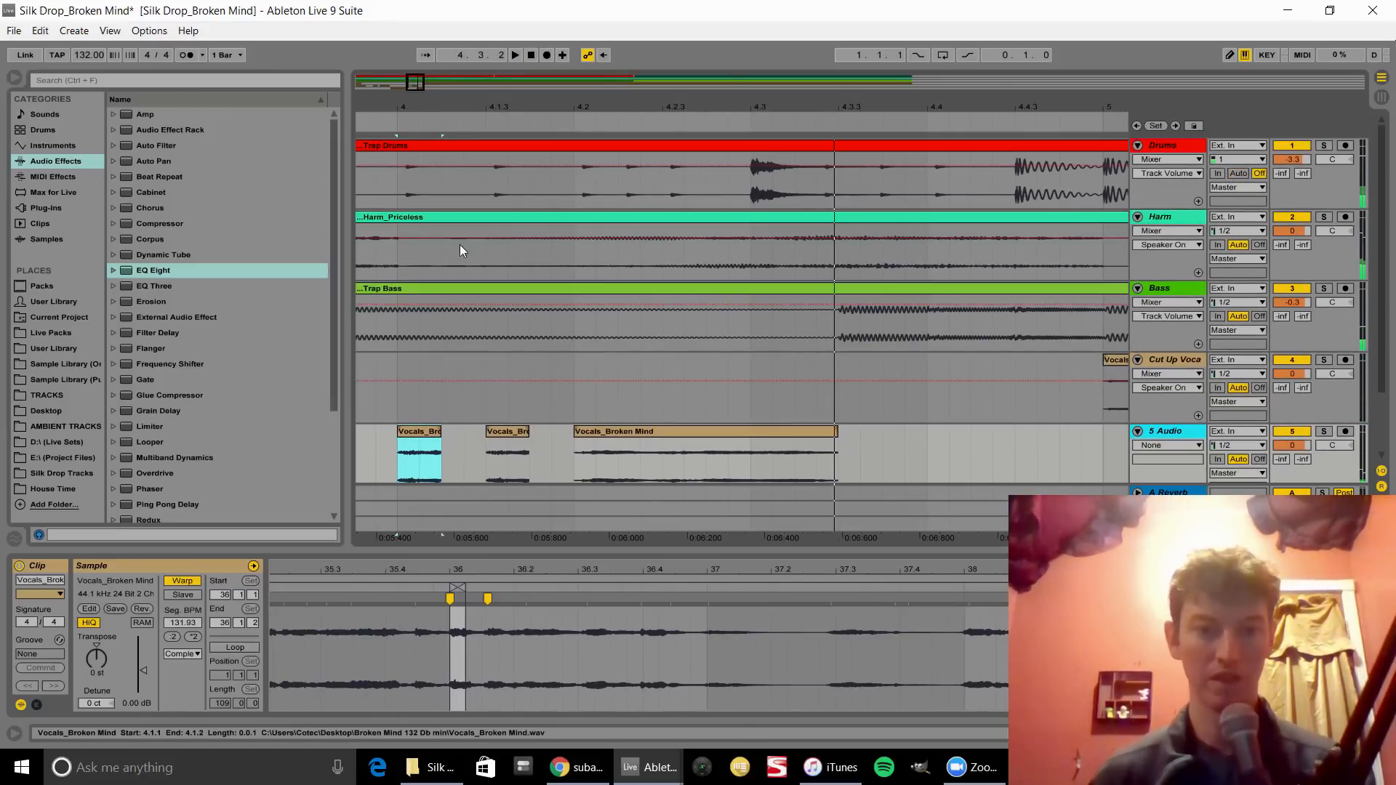
left_click_drag(414, 81, 411, 102)
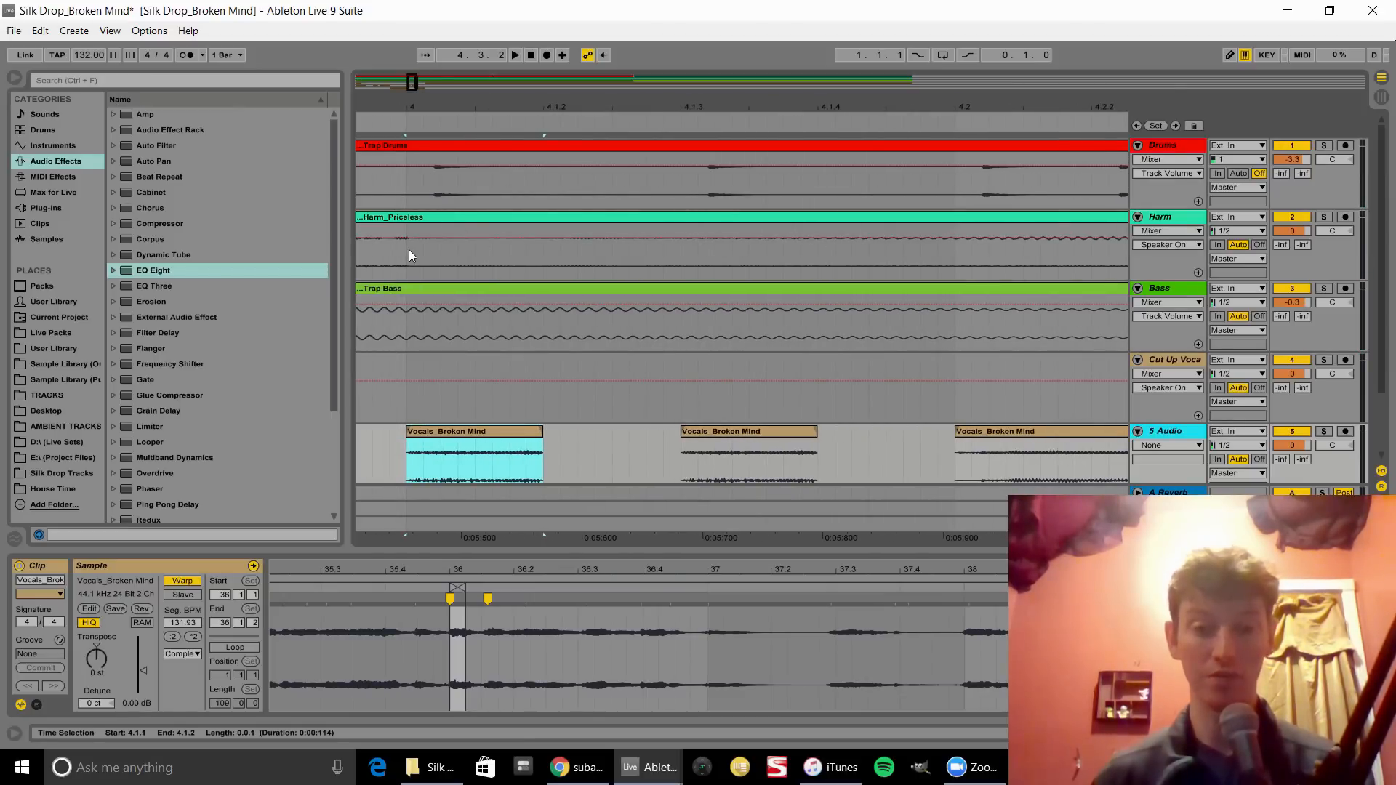
scroll(414, 269, "down", 2)
scroll(432, 369, "up", 1)
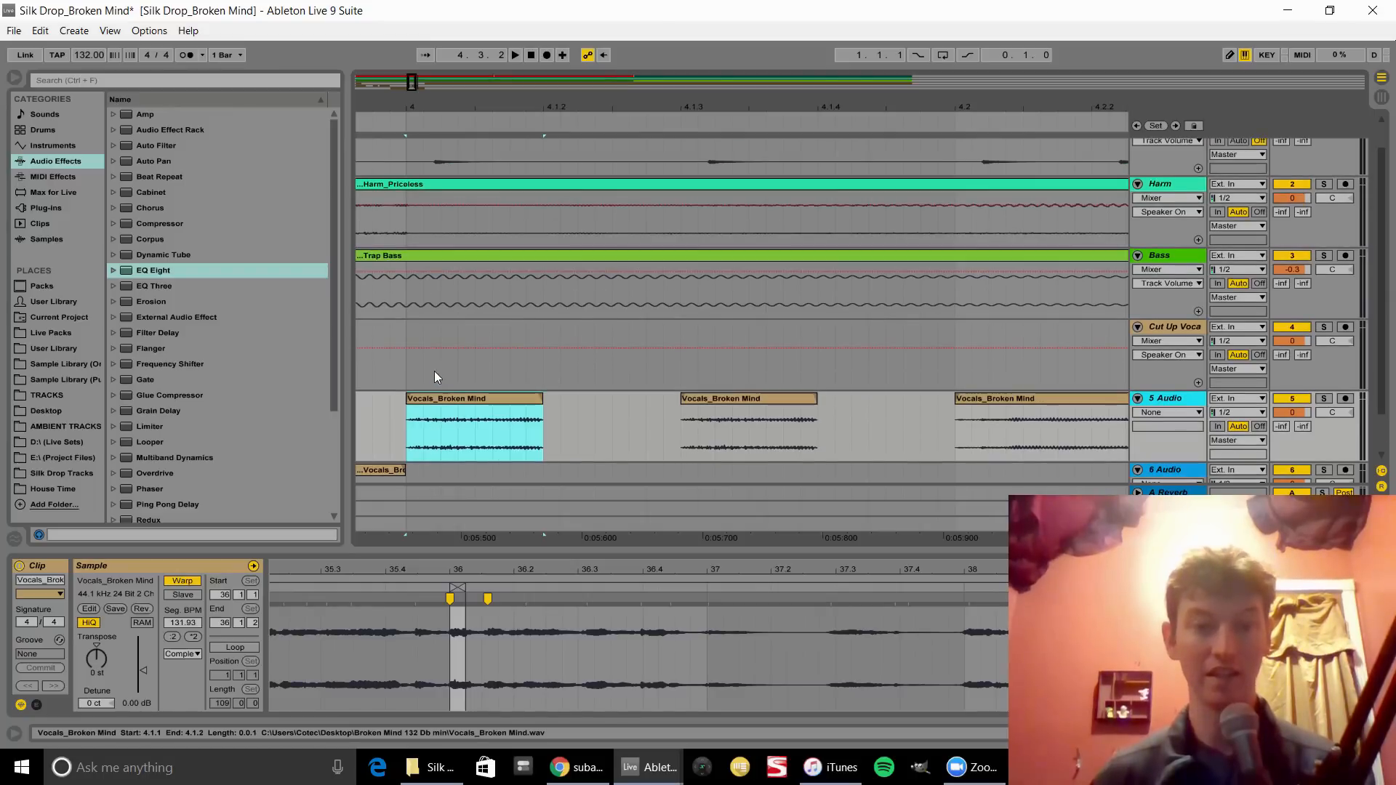
left_click_drag(446, 403, 472, 404)
left_click_drag(691, 399, 719, 399)
left_click(405, 420)
key("space")
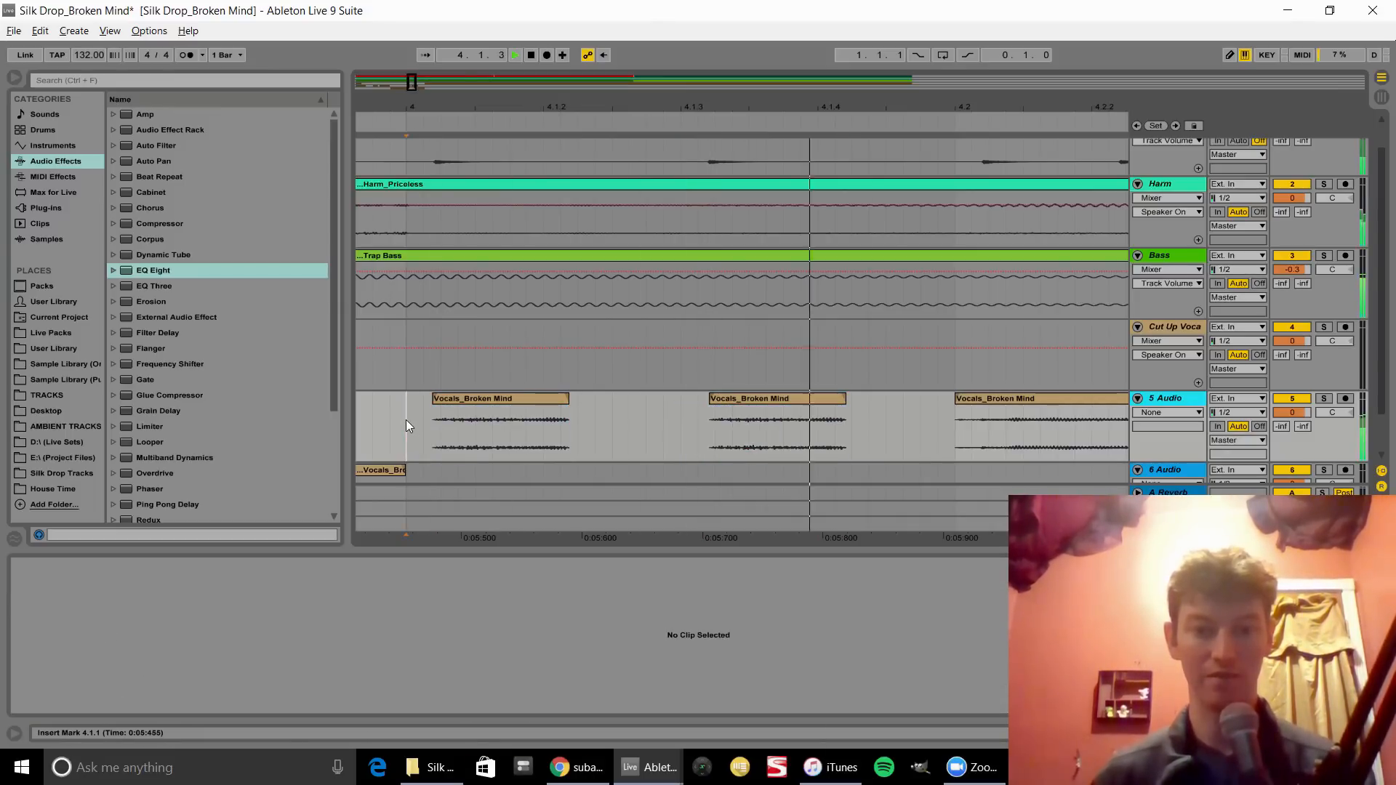
- Play the arrangement from bar 3 to hear the nudged chops in context
left_click_drag(527, 109, 748, 166)
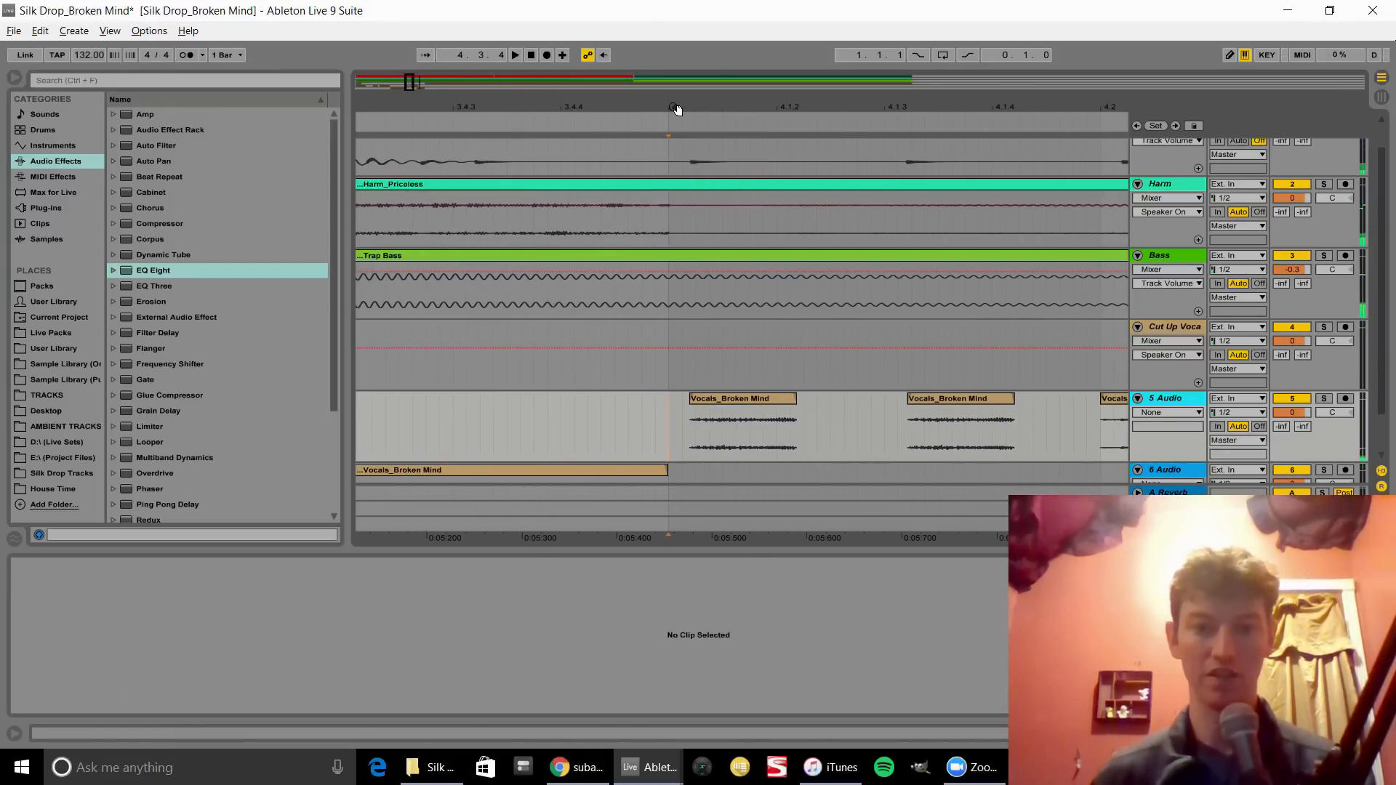
left_click_drag(677, 109, 680, 69)
scroll(603, 412, "down", 2)
left_click(609, 421)
key("space")
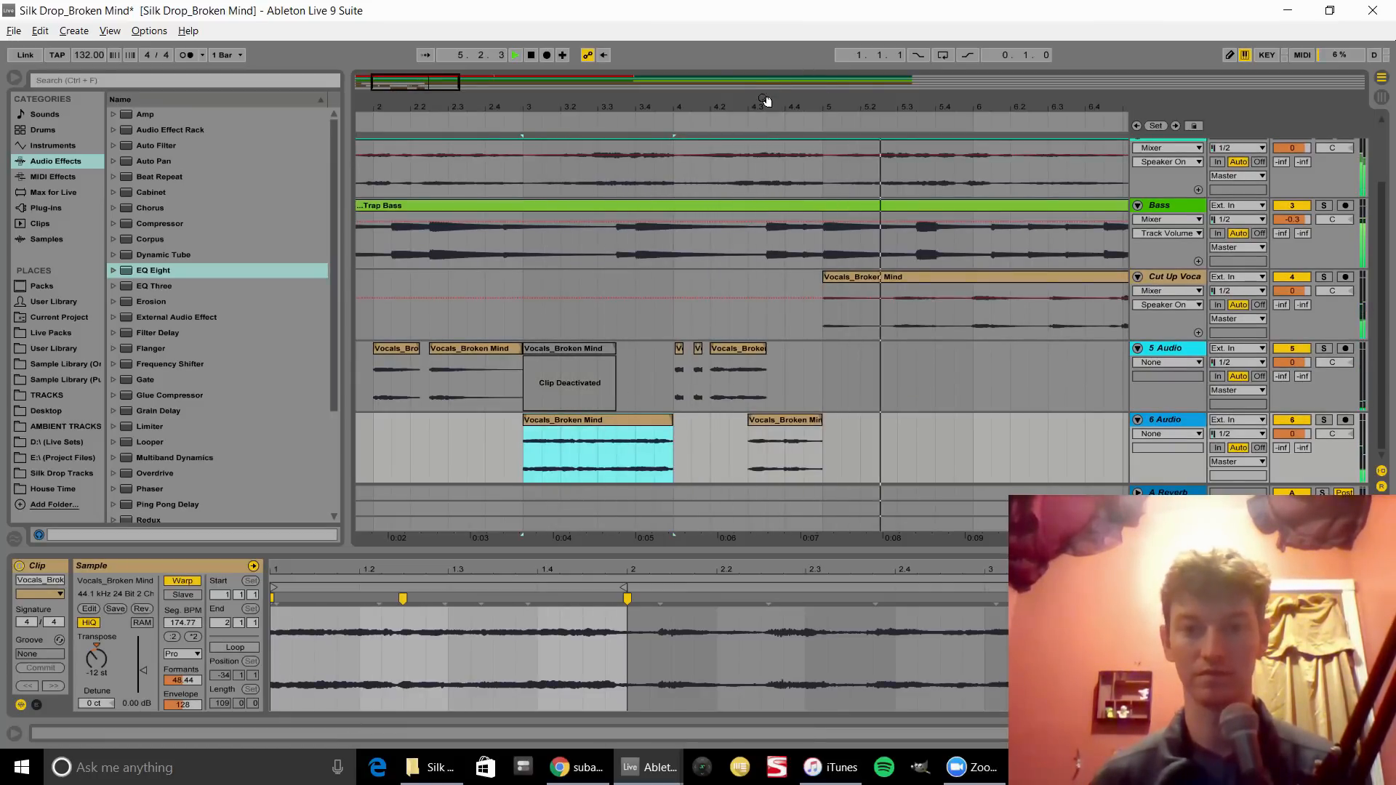
- Copy the opening 5 Audio vocal chop from 1.1.1 to 5.1.1 on the same track and play it
left_click_drag(764, 99, 762, 66)
key("space")
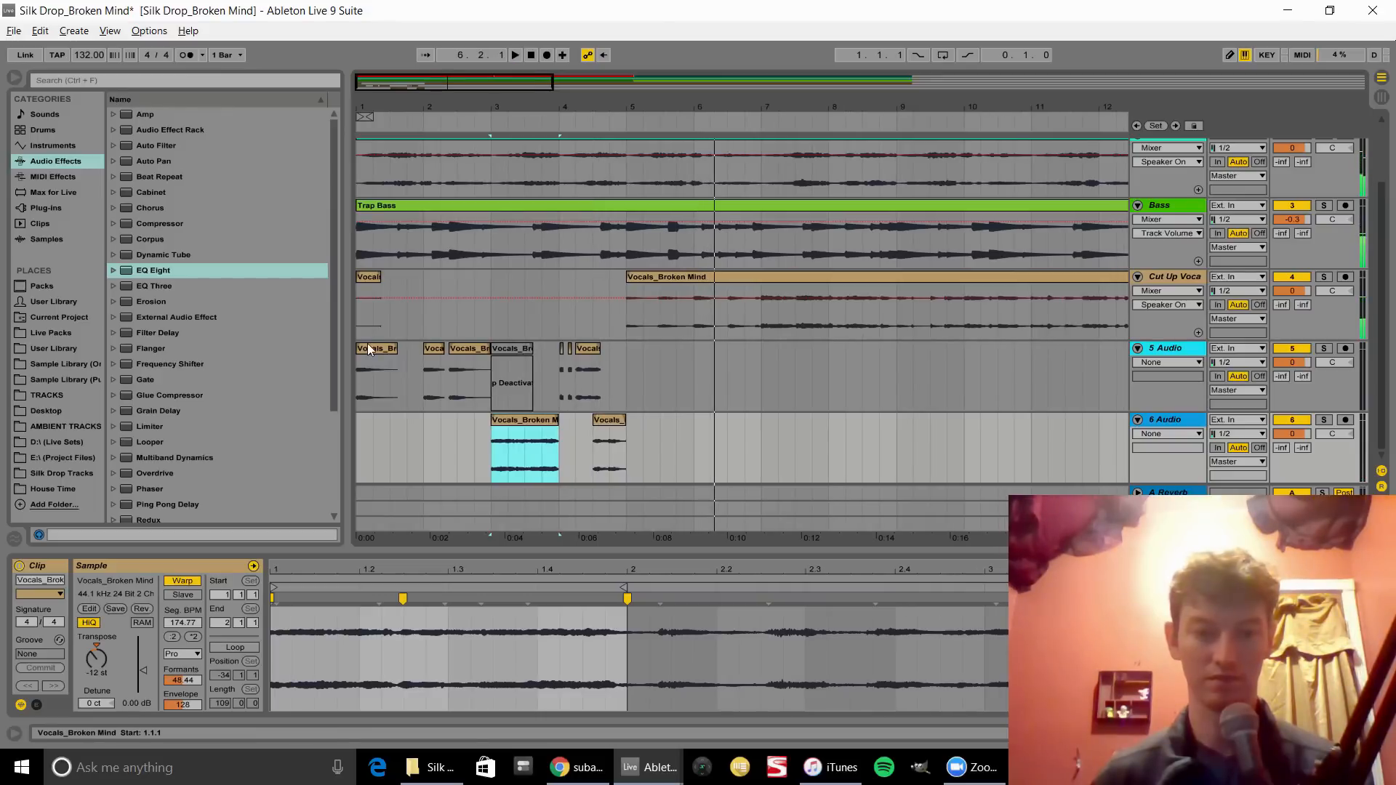
left_click(368, 347)
left_click(631, 362)
key("ctrl+v")
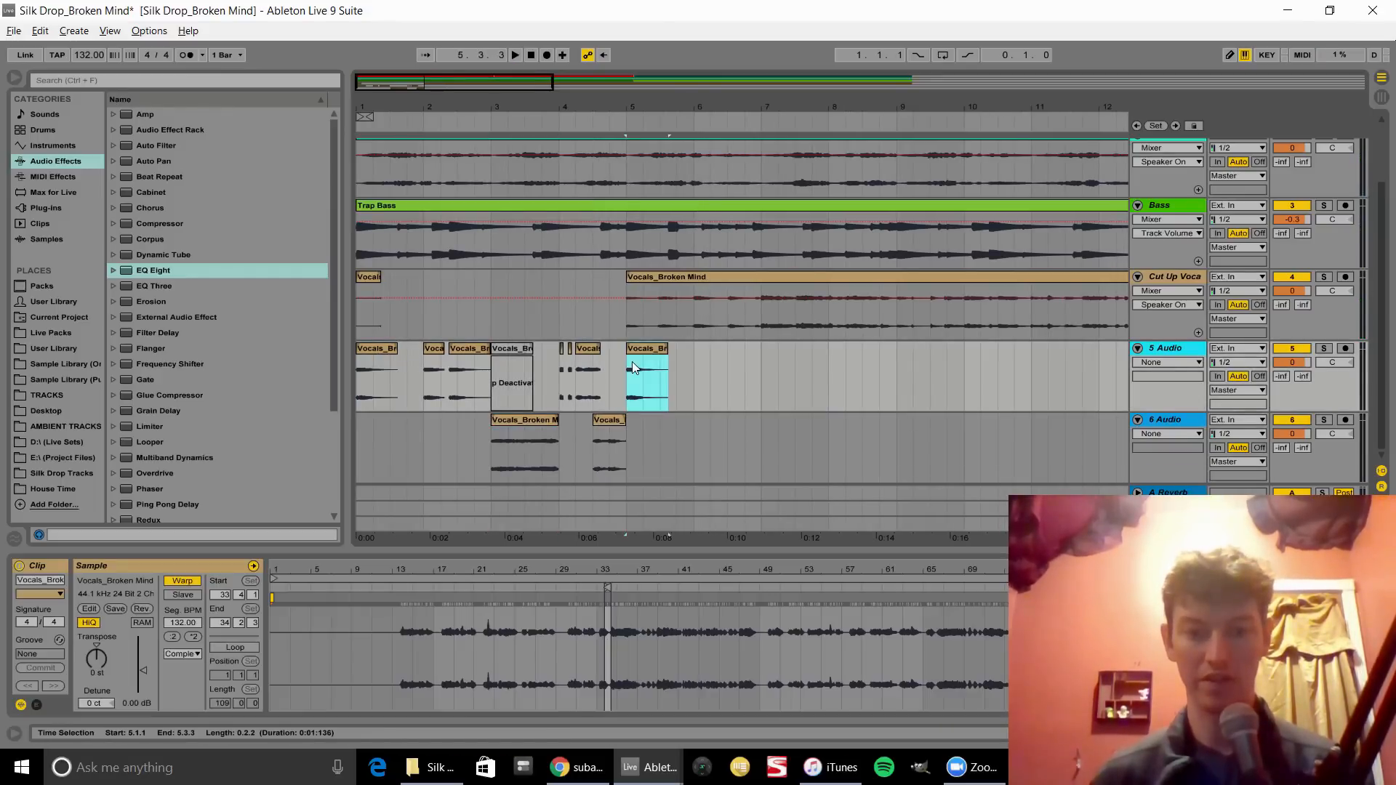
key("space")
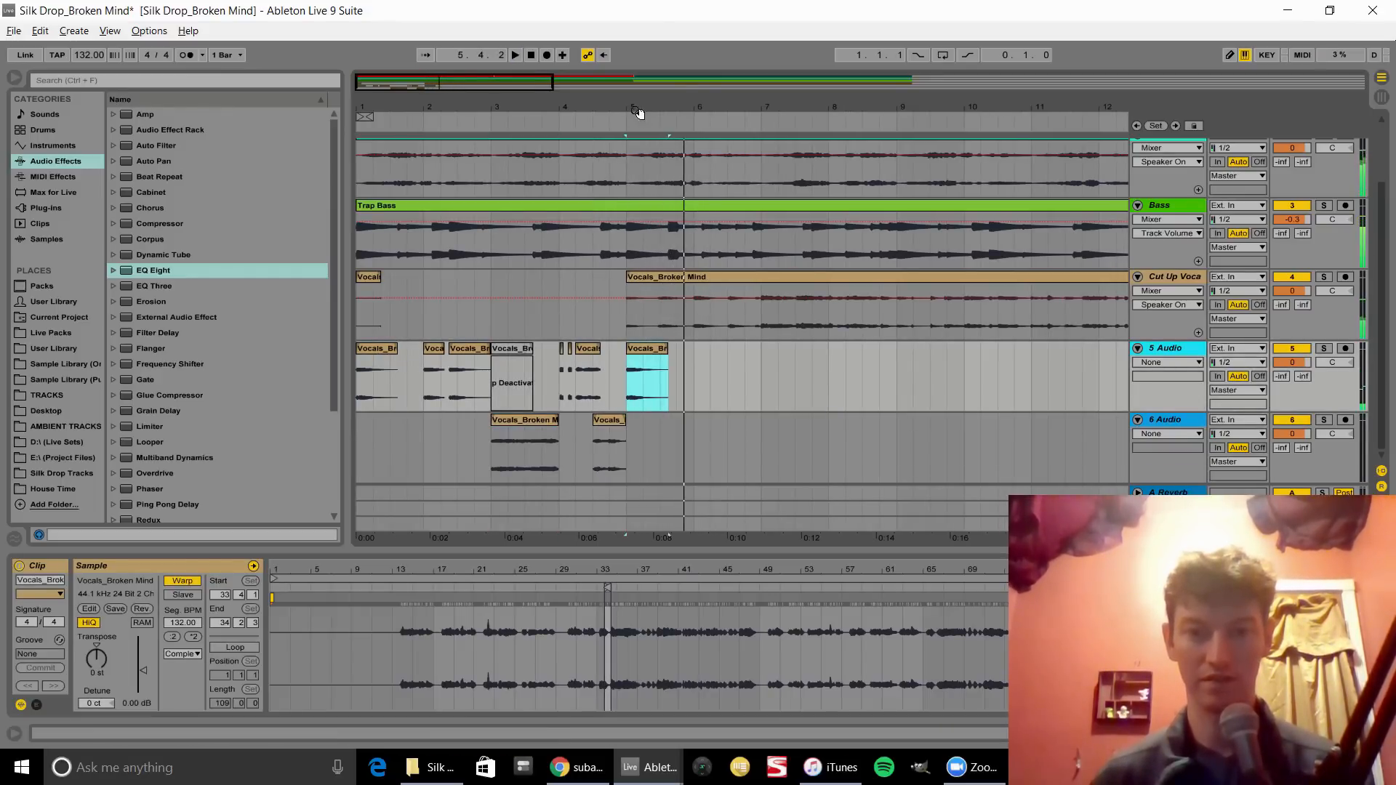
key("space")
key("space")
- Delete the Cut Up Voca audio between 5.3.1 and 6.1.1
left_click_drag(640, 110, 637, 152)
key("space")
left_click_drag(690, 325, 800, 331)
key("Delete")
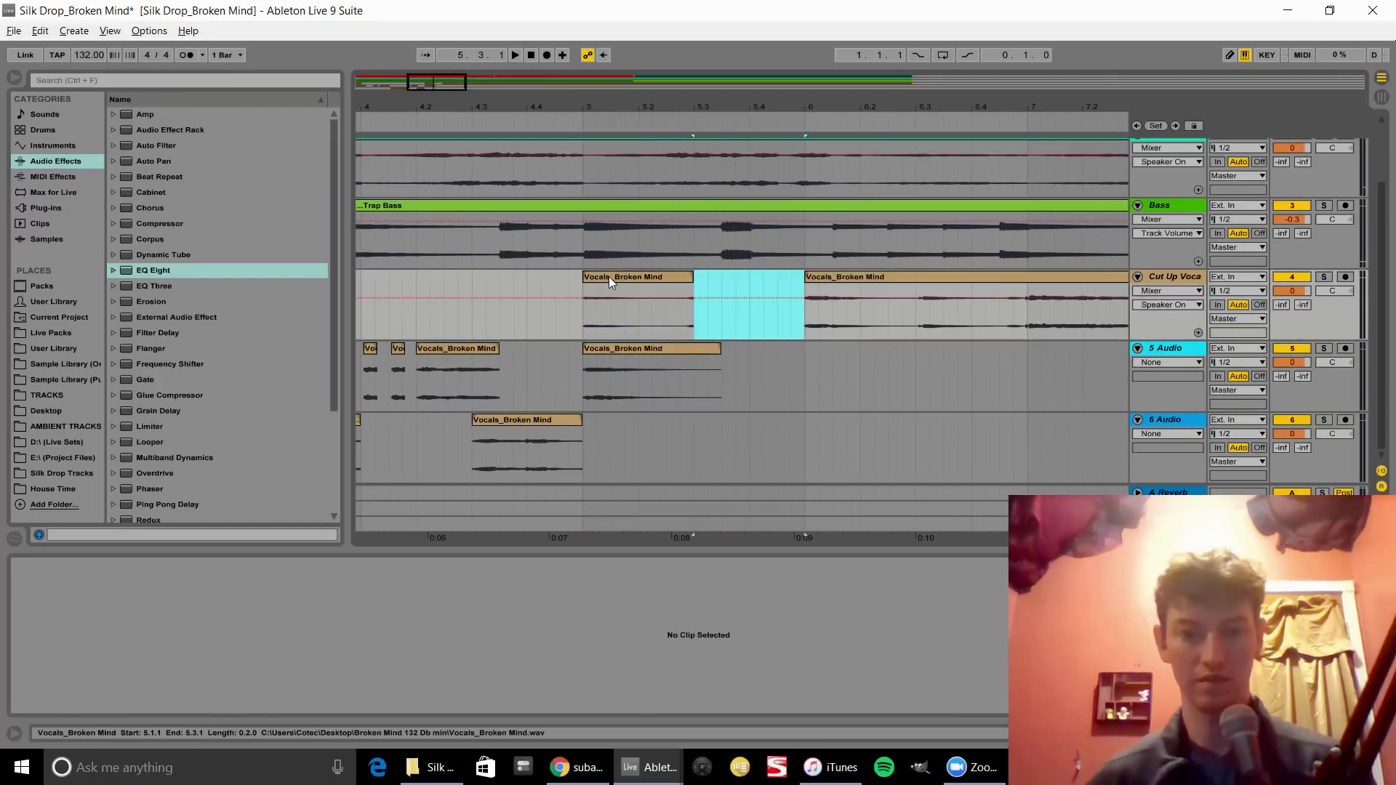
- Play the arrangement from the shortened Cut Up Voca clip at 5.1.1
left_click(609, 276)
key("space")
left_click_drag(611, 110, 611, 78)
left_click_drag(553, 107, 498, 107)
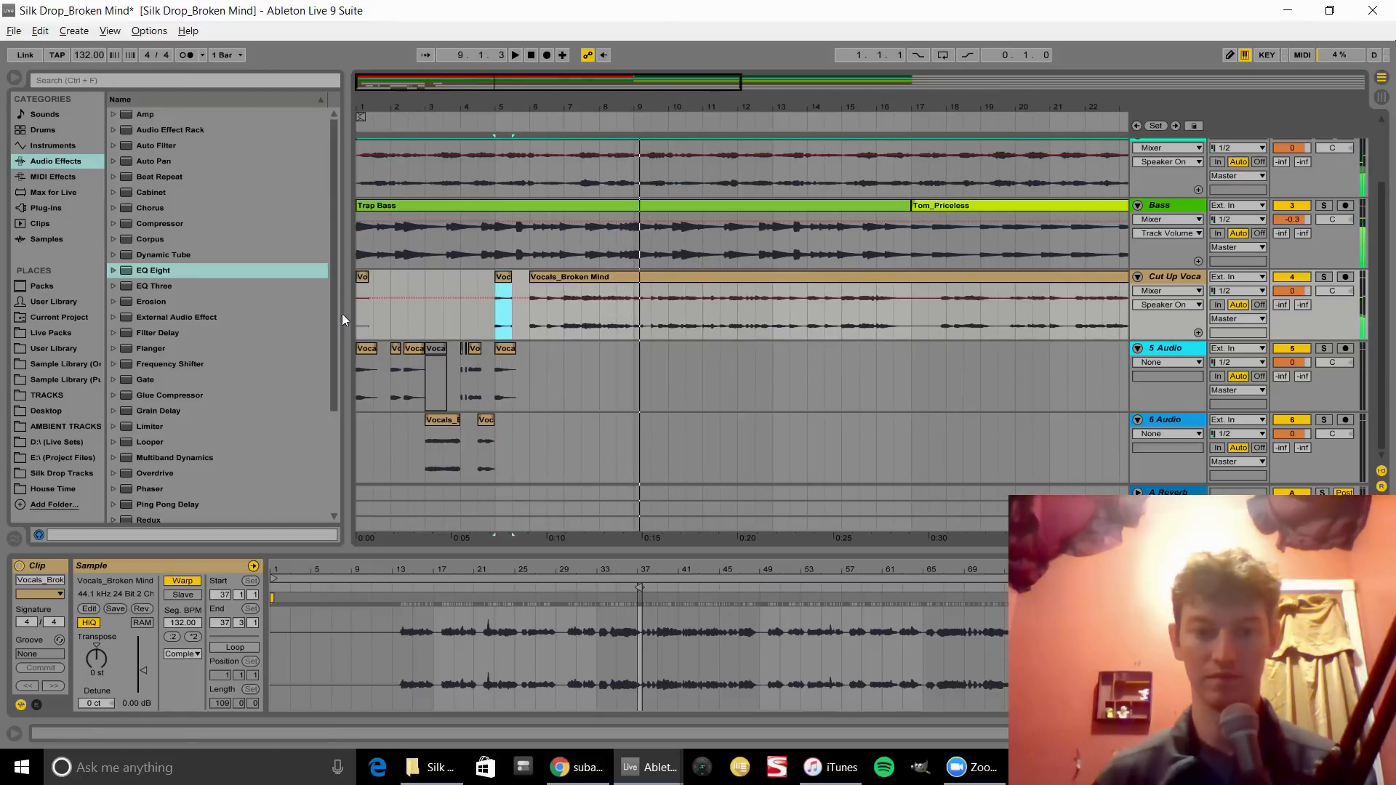
key("space")
- Play the arrangement from the first Cut Up Voca clip at 1.1.1 to check the opening bars
left_click(361, 282)
key("space")
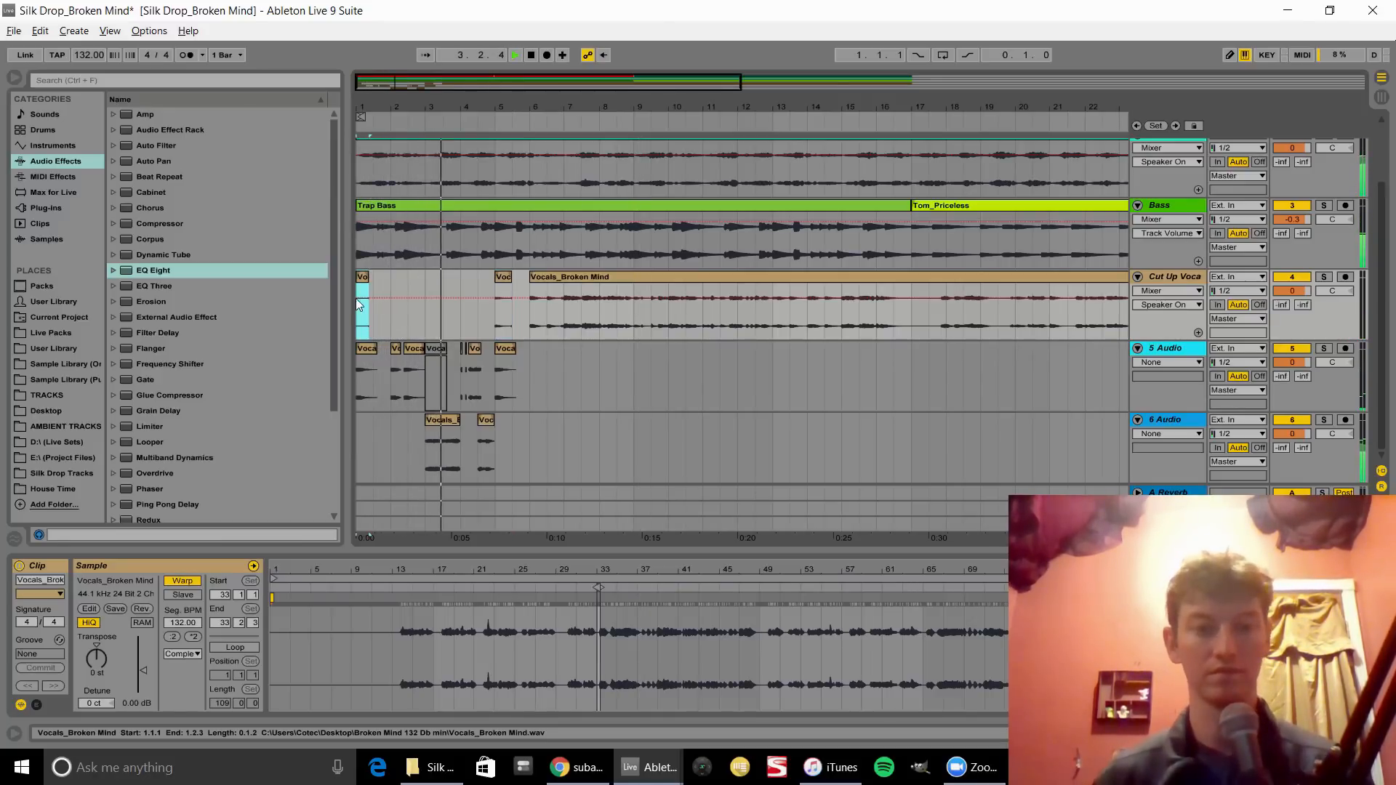
left_click_drag(362, 107, 362, 157)
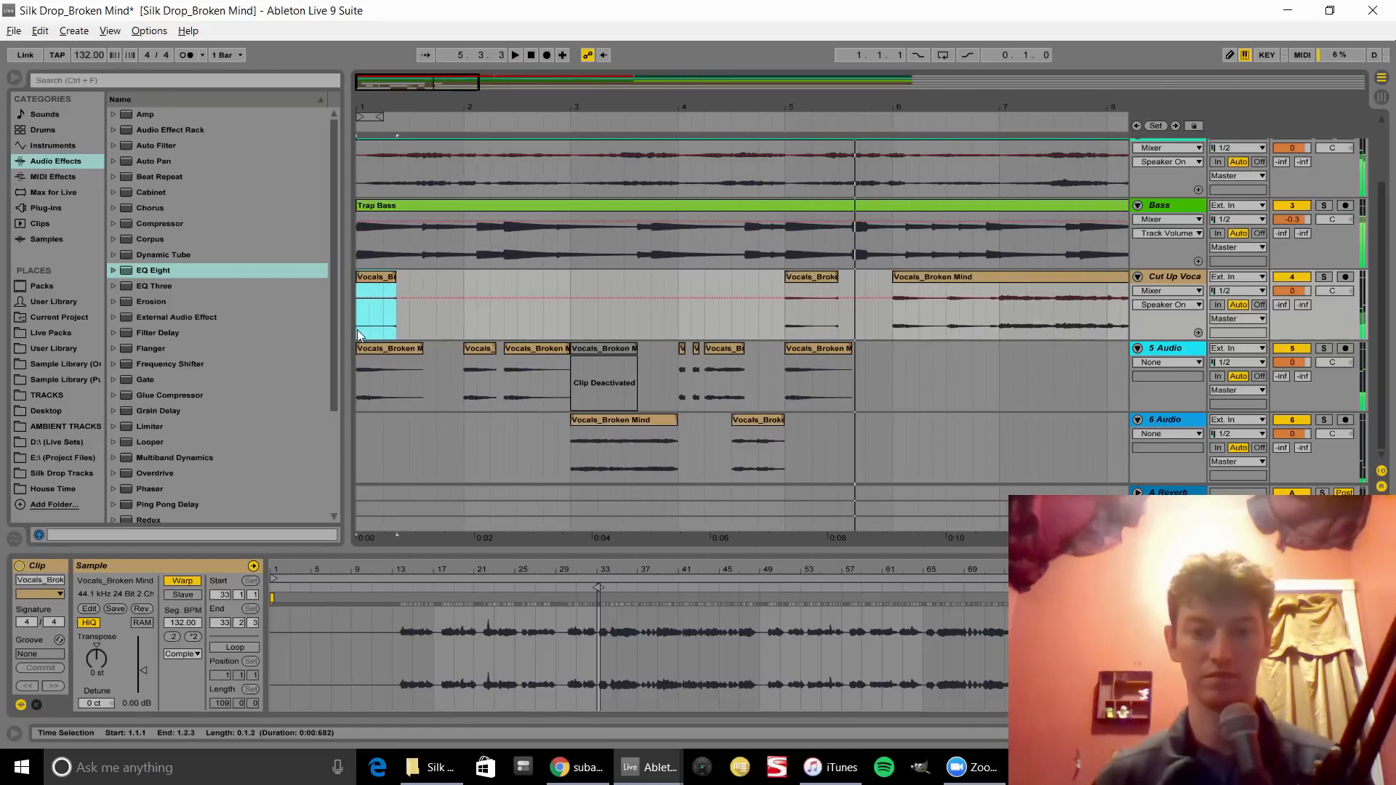
key("space")
- Copy the 5 Audio chop at 1.1.1 onto the Cut Up Voca track at 3.1.1 and play from 2.1.1
left_click(373, 350)
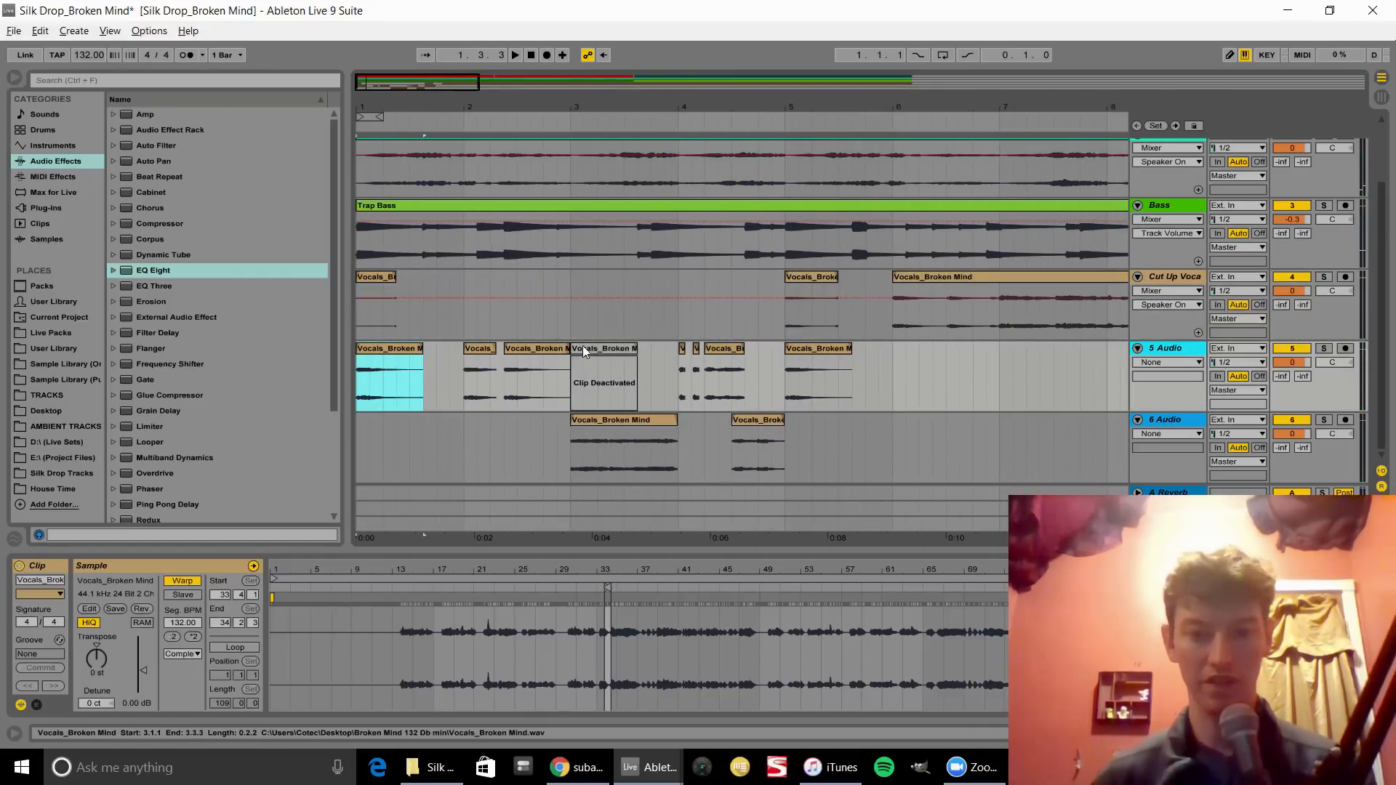
left_click(565, 313)
key("ctrl+v")
left_click(475, 347)
key("space")
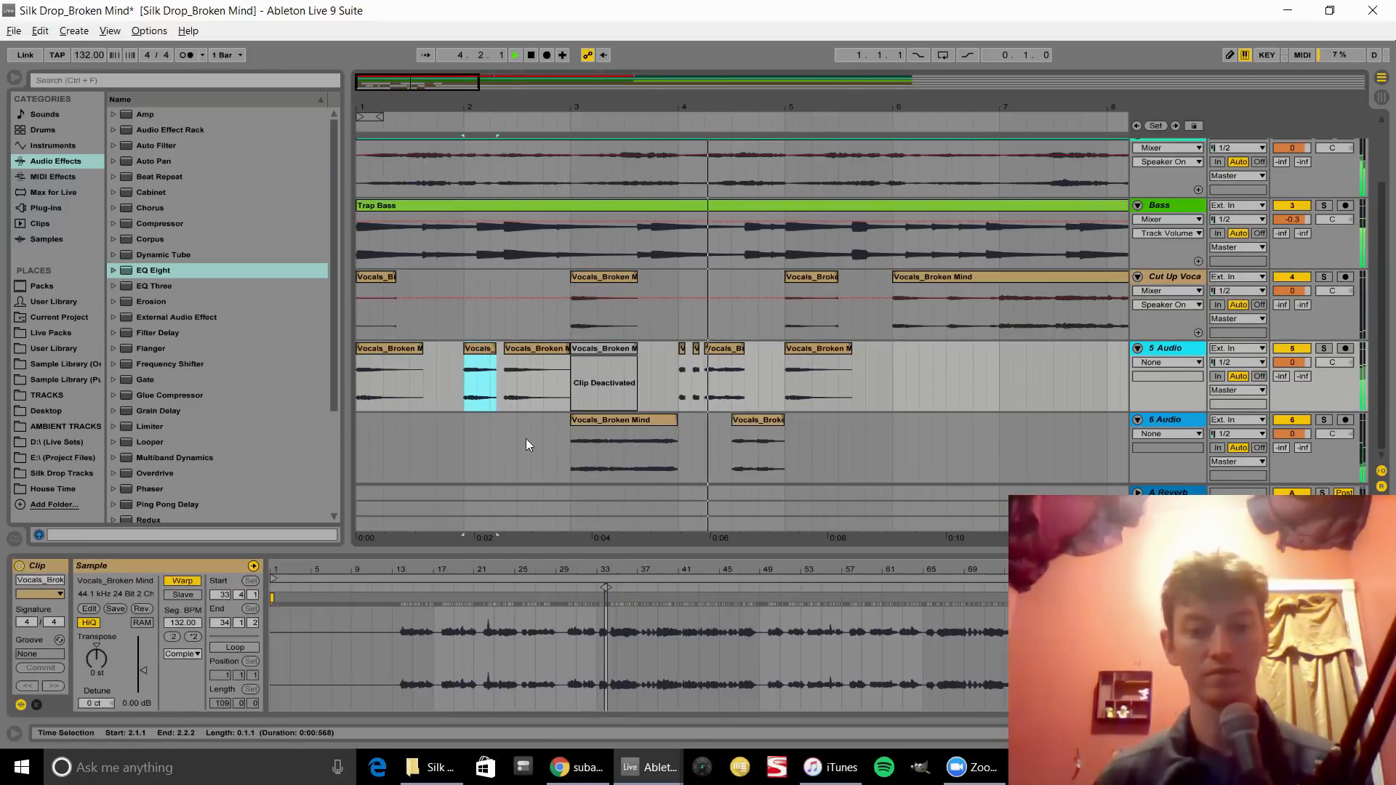
- Stop playback and deactivate the 6 Audio vocal clip at 3.1.1
left_click(592, 424)
key("space")
key("0")
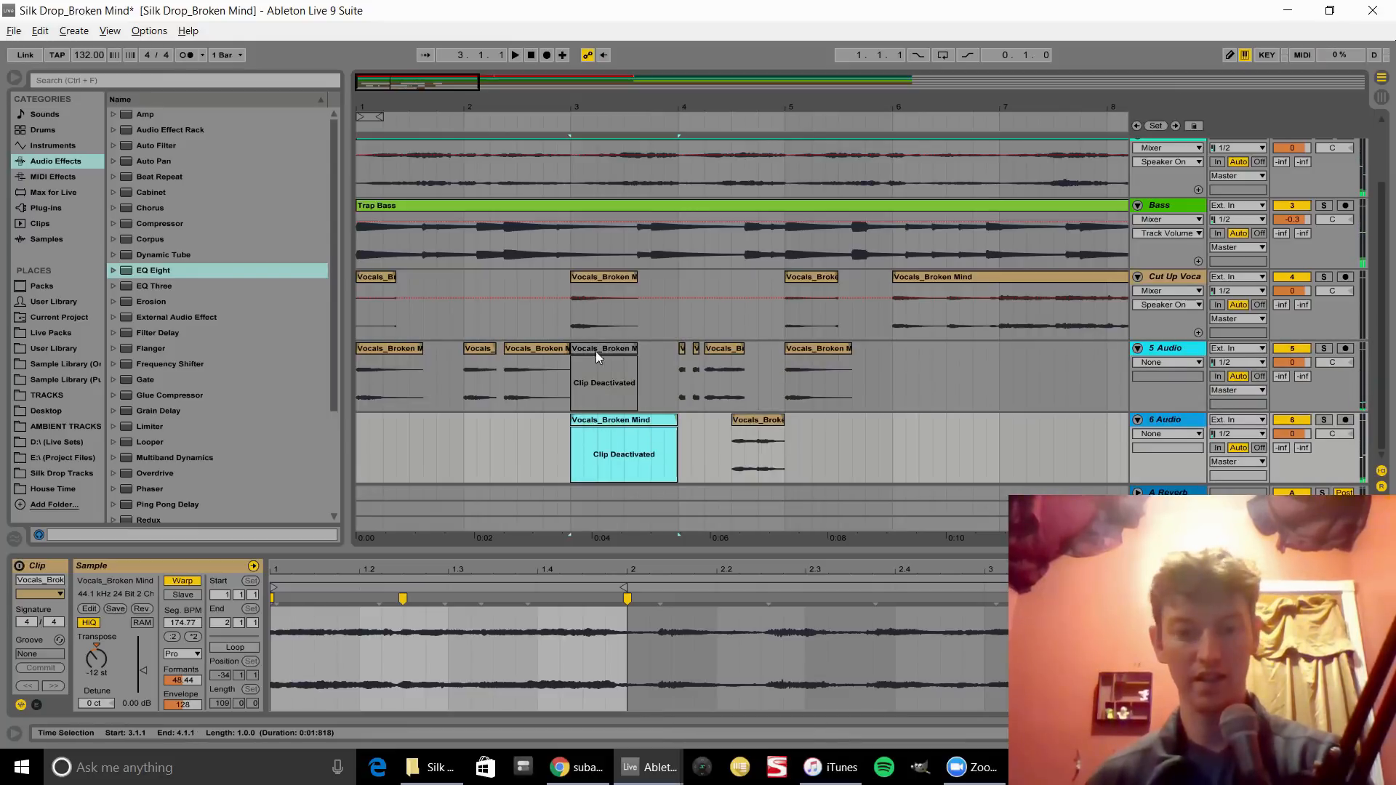
- Play the arrangement from the Cut Up Voca clip at 3.1.1 through to bar 9
left_click(583, 287)
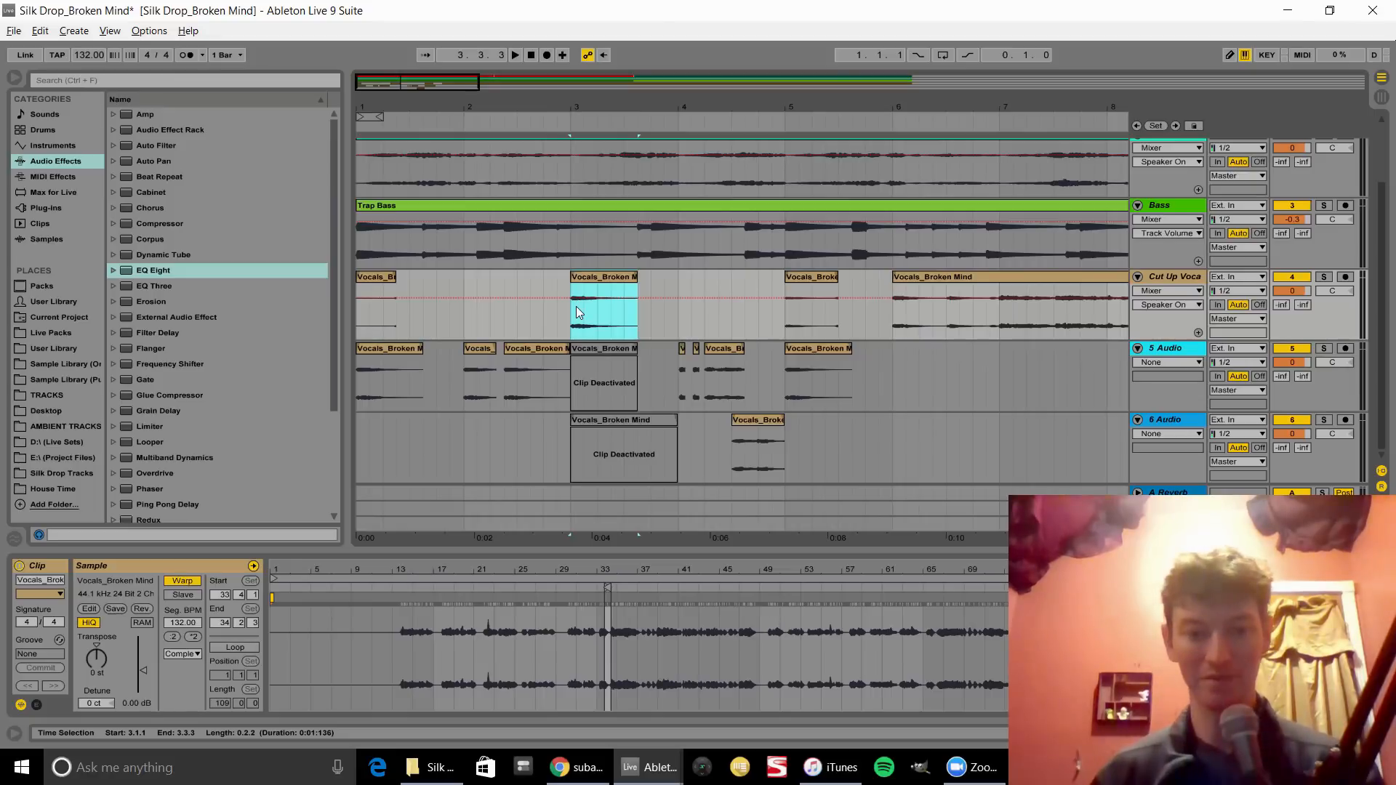
key("space")
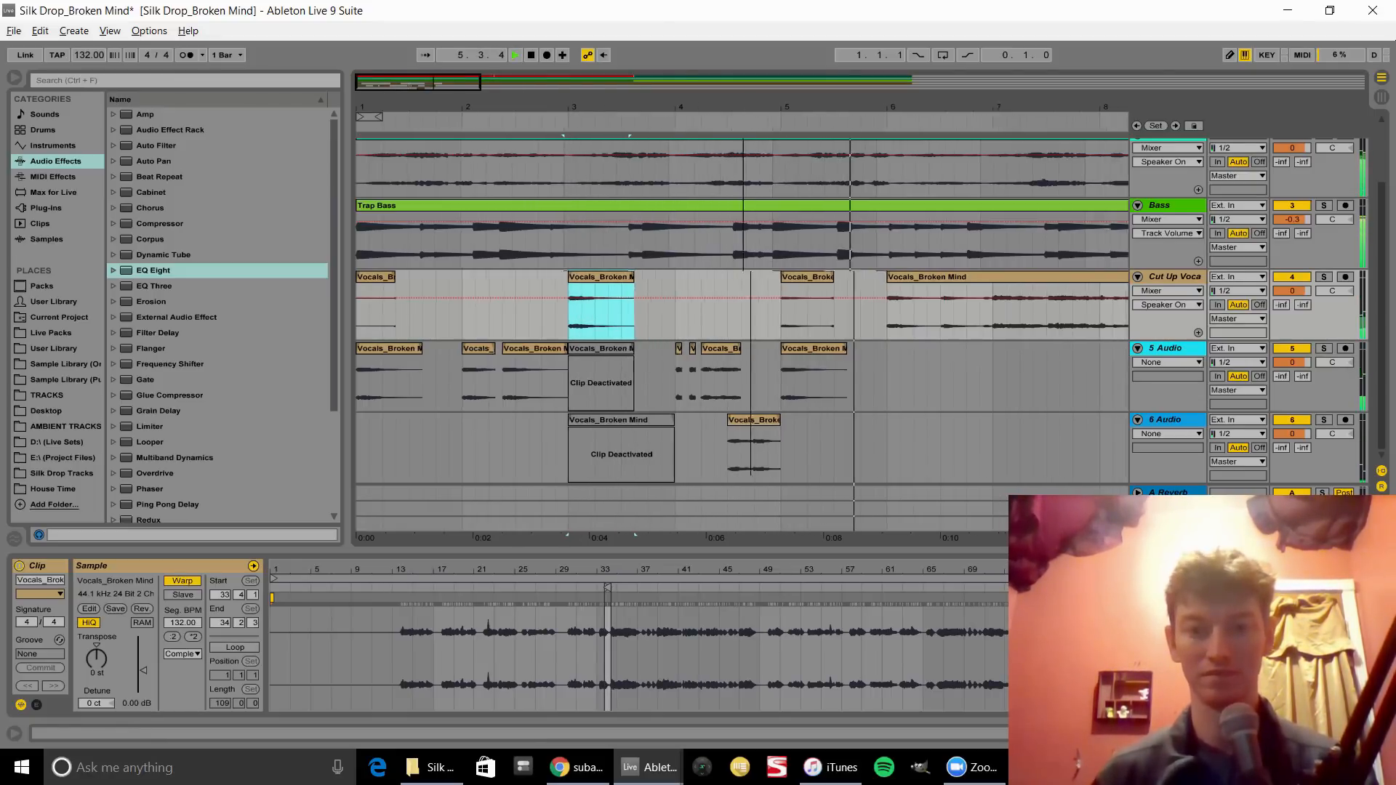
key("minus")
key("minus")
key("plus")
key("plus")
key("plus")
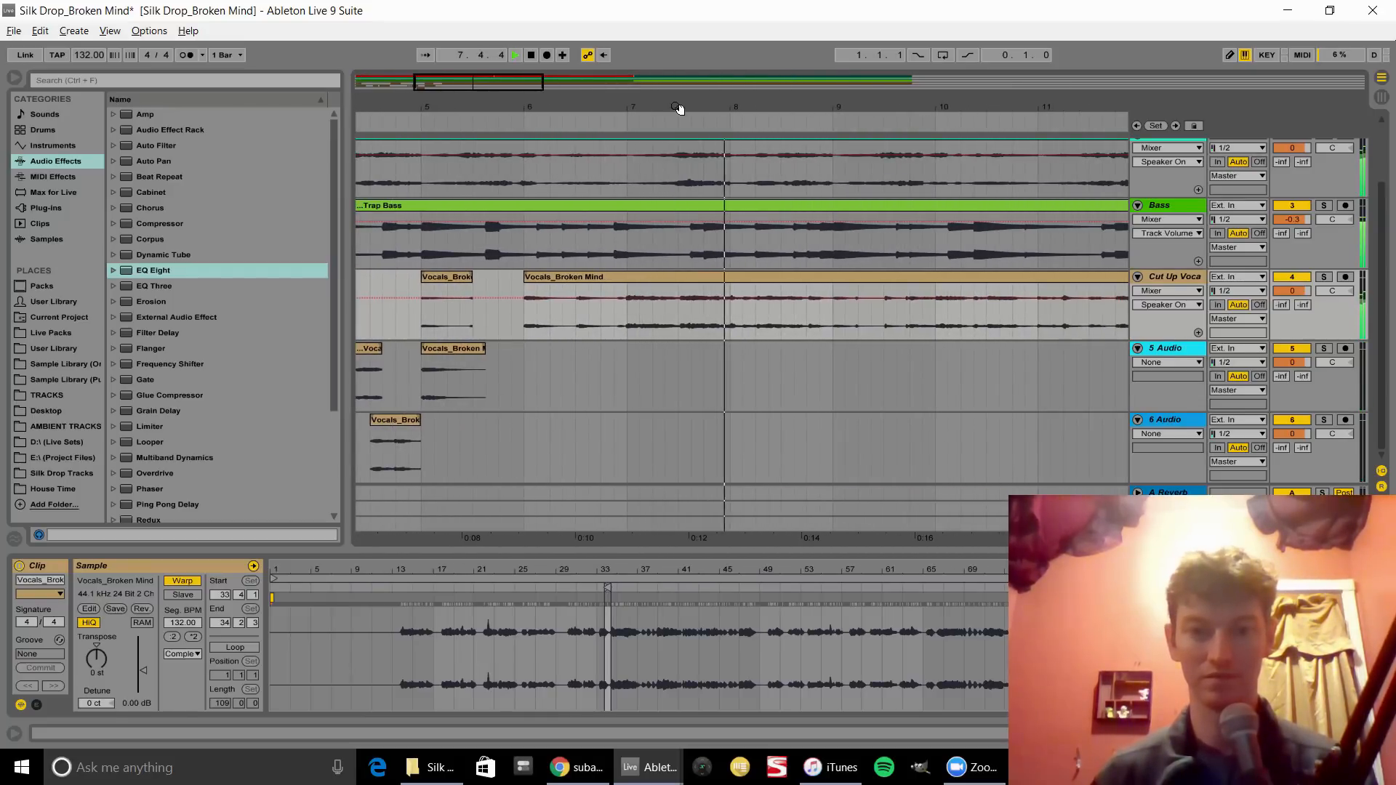
key("plus")
key("minus")
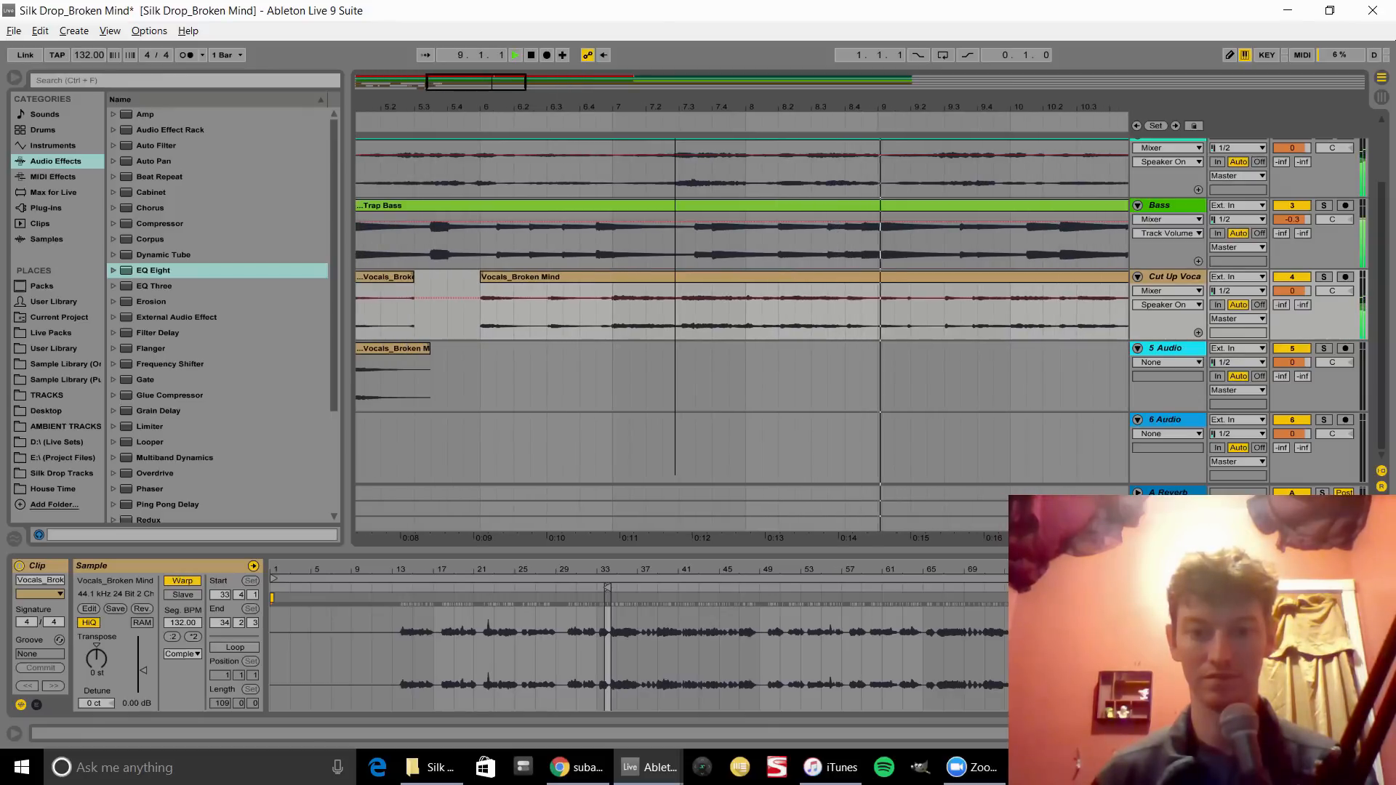
key("space")
- Split the Cut Up Voca vocal from 7.1.1 to 8.1.1 into eight equal half-beat slices
left_click_drag(612, 330, 654, 320)
left_click(616, 322)
key("space")
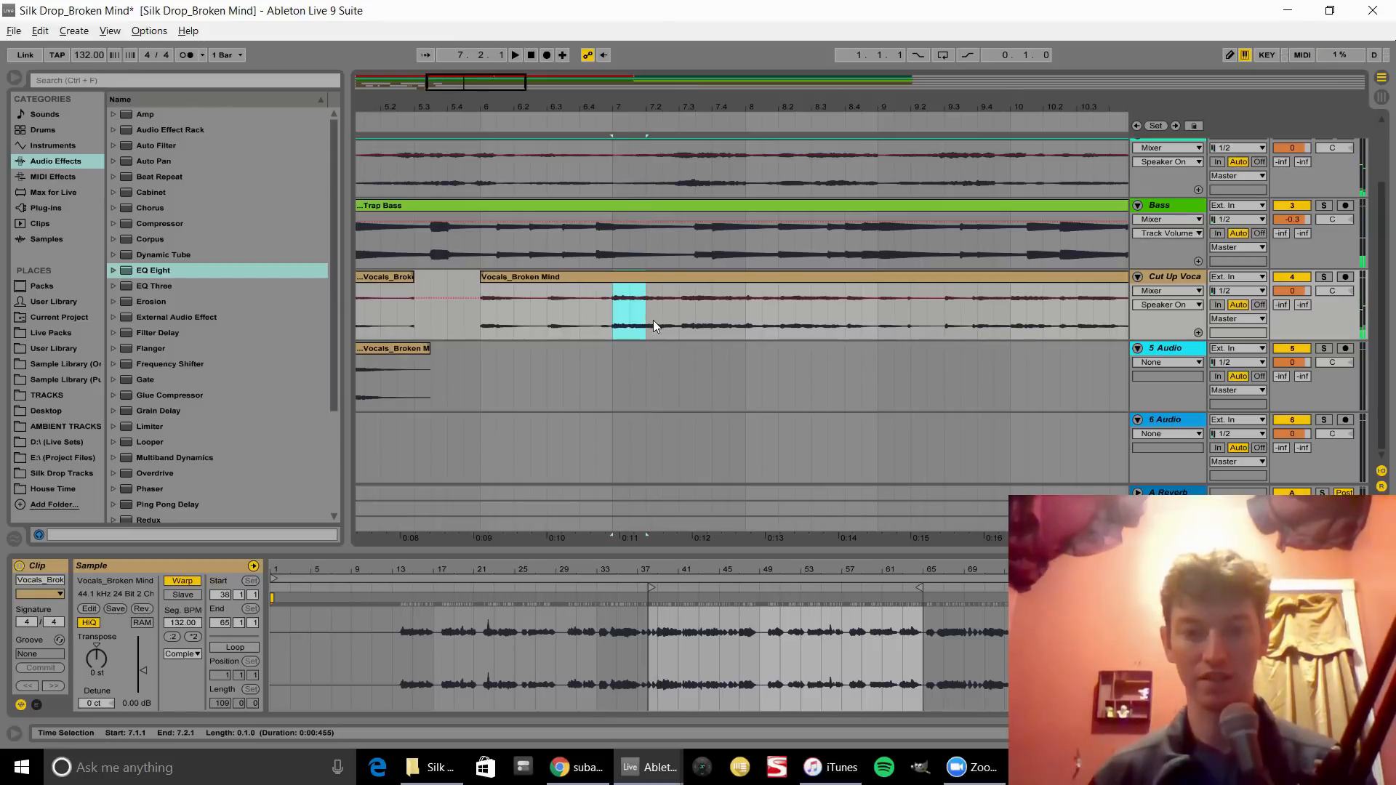
key("ctrl+d")
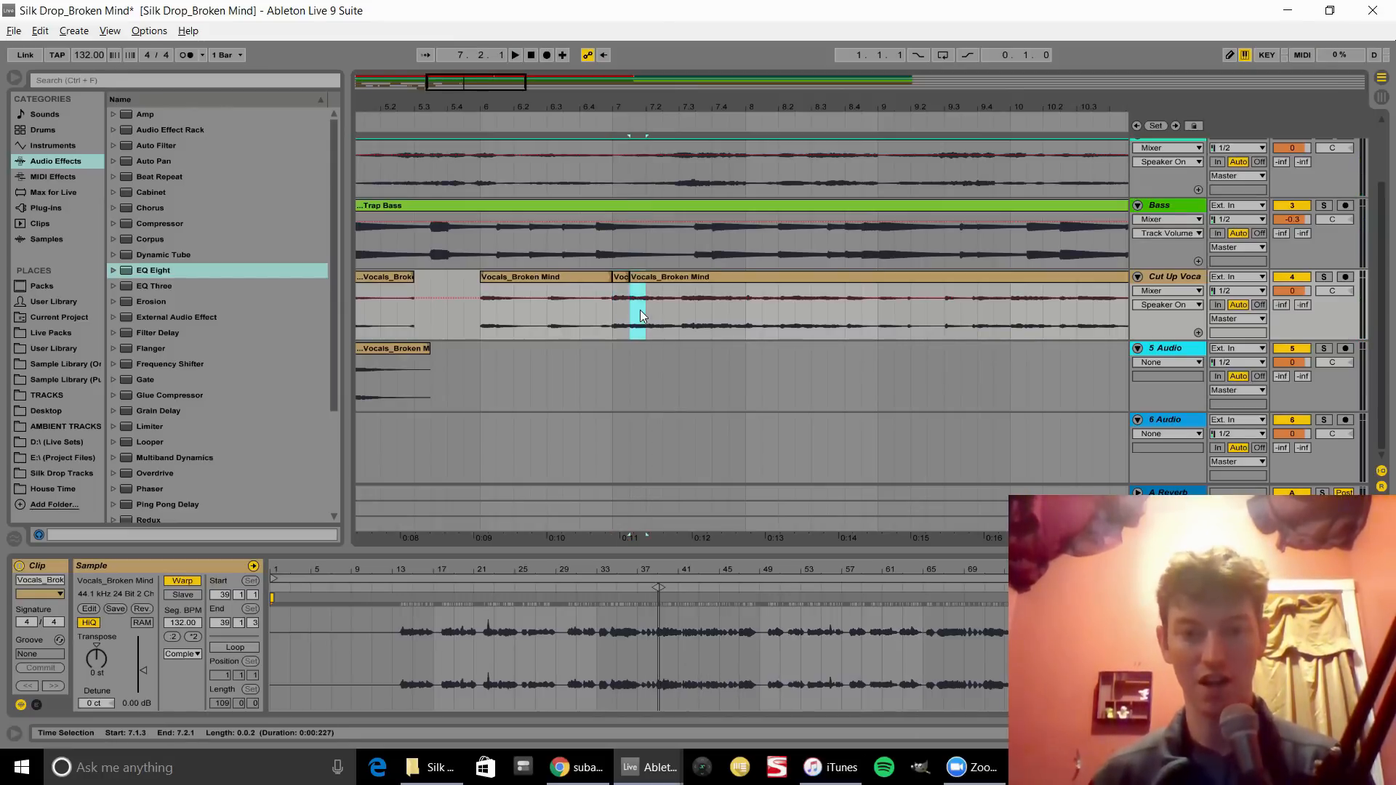
left_click_drag(648, 316, 664, 317)
key("ctrl+d")
key("ctrl+d")
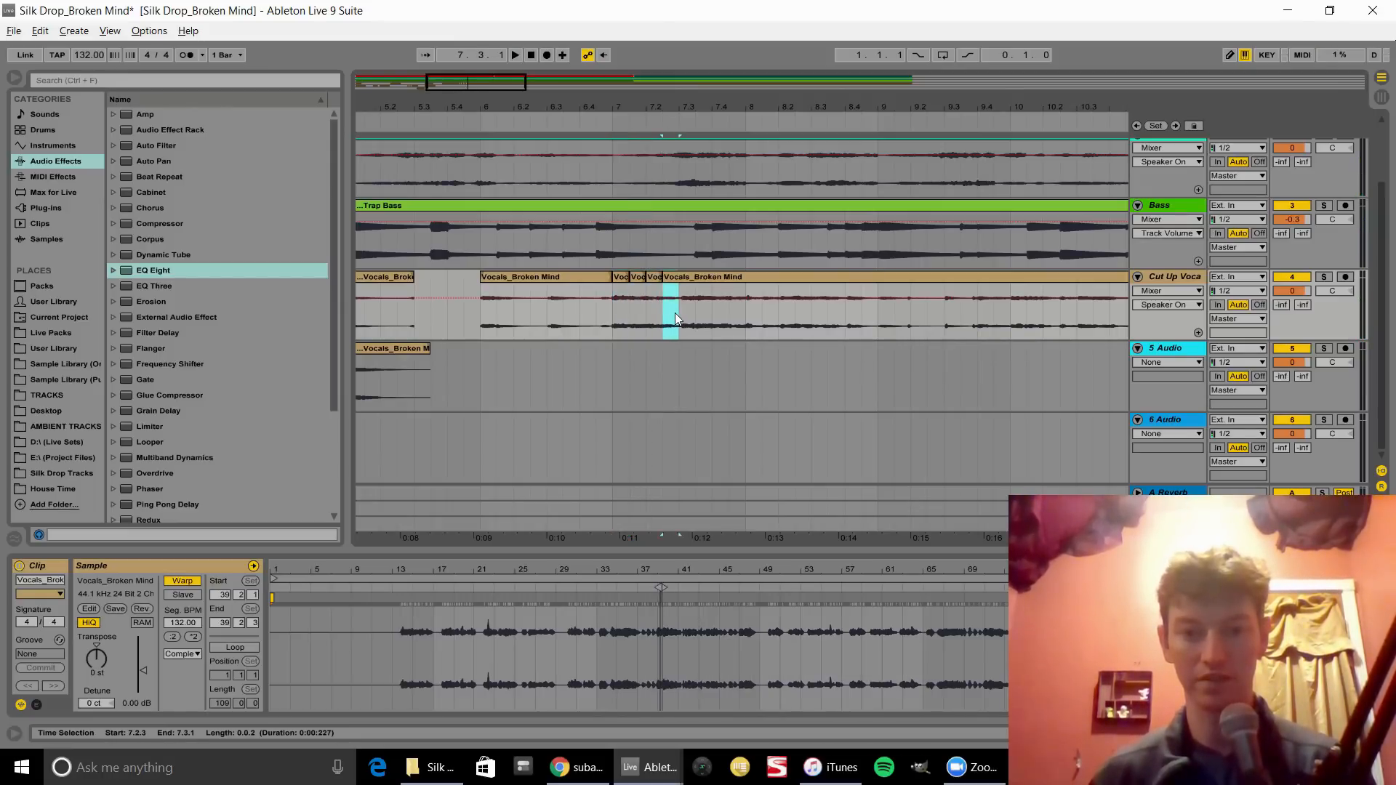
key("ctrl+d")
key("ctrl+d")
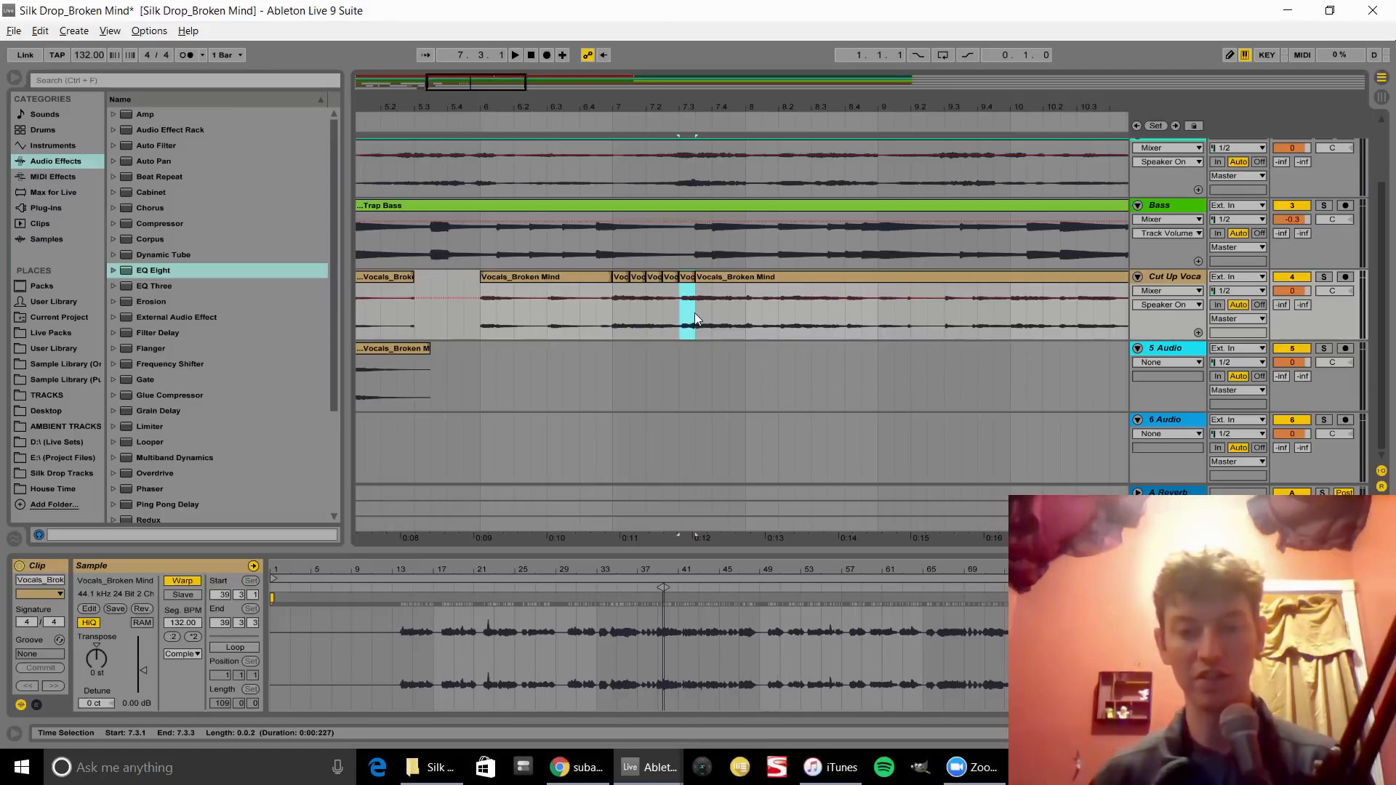
key("ctrl+e")
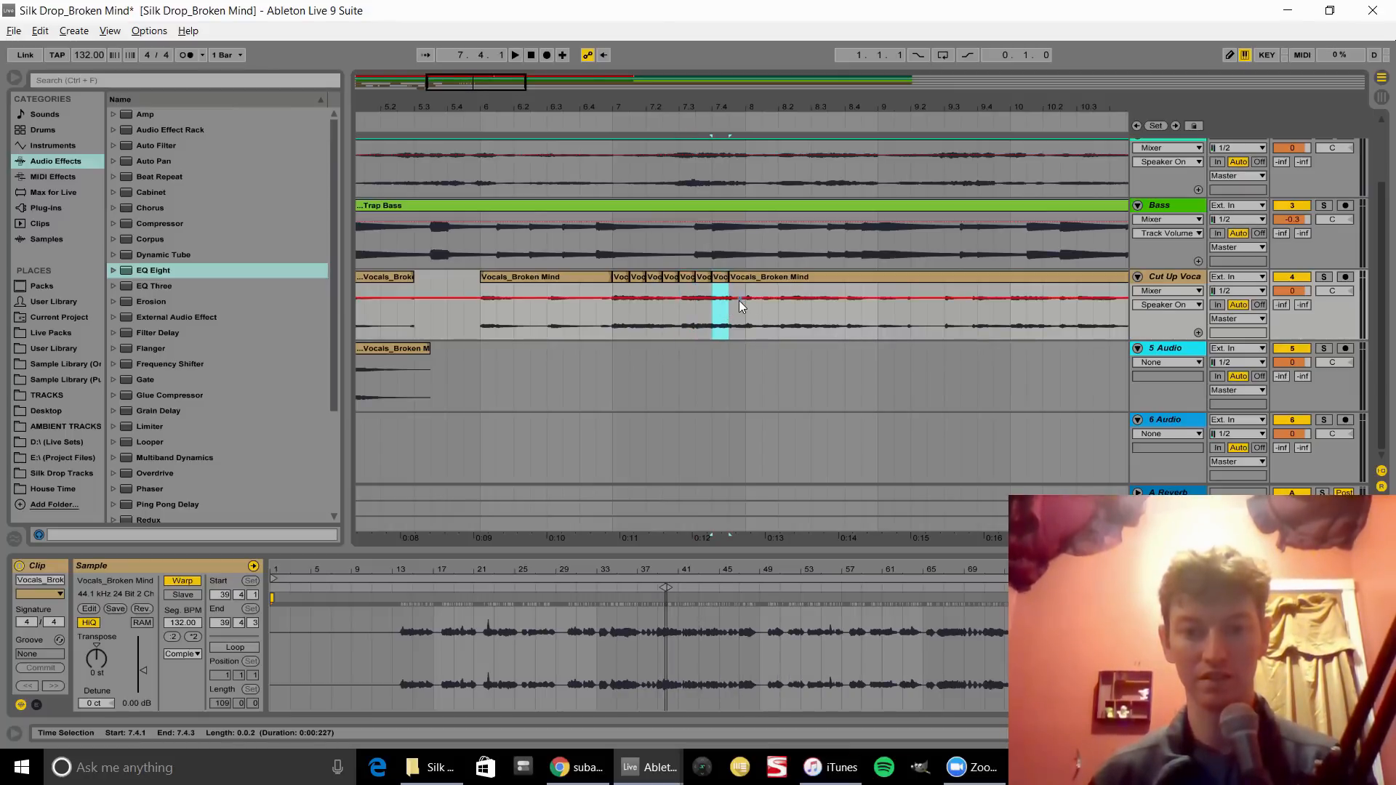
key("ctrl+e")
- Transpose the Cut Up Voca slices at 7.1.1, 7.1.3 and 7.2.1 by -5, -4 and -12 semitones respectively
left_click(623, 281)
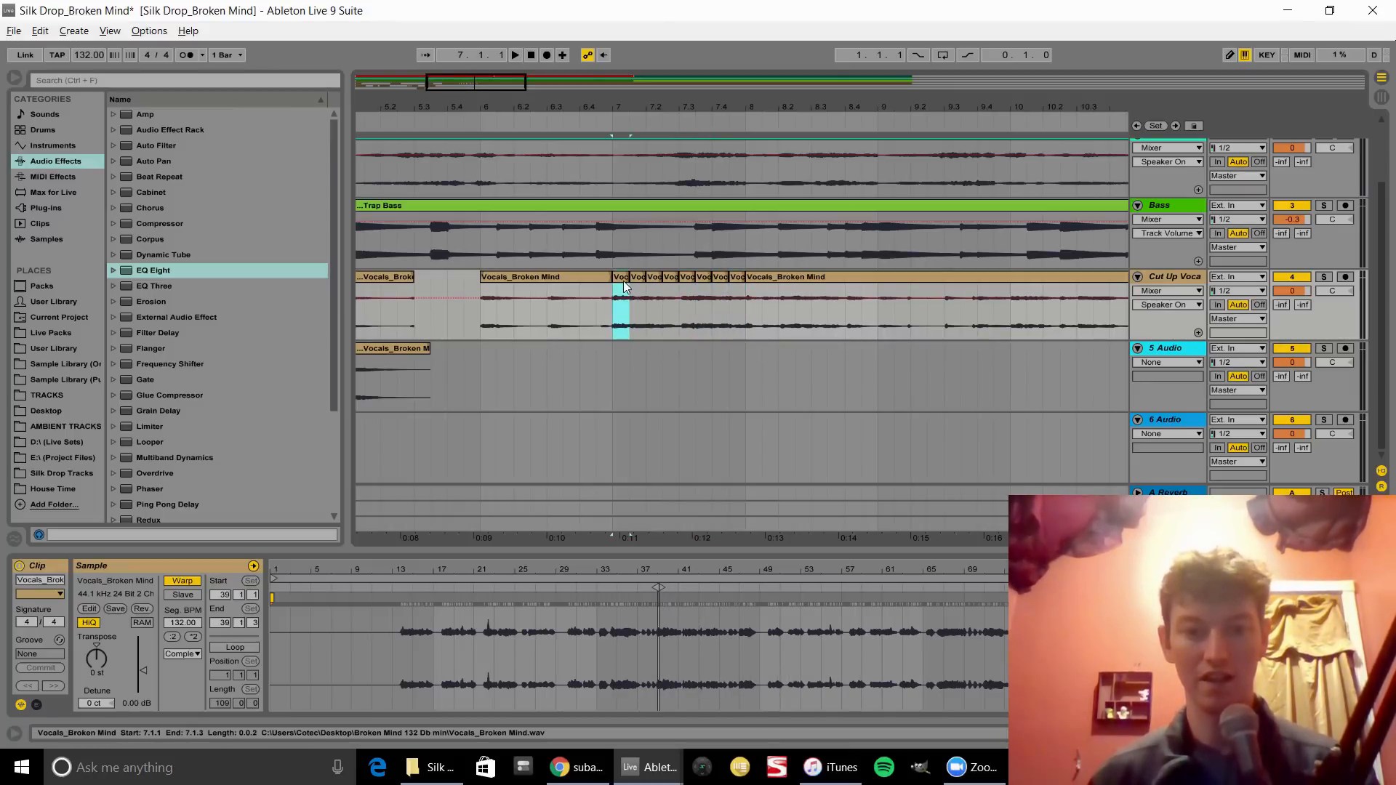
left_click_drag(612, 105, 622, 182)
left_click(98, 660)
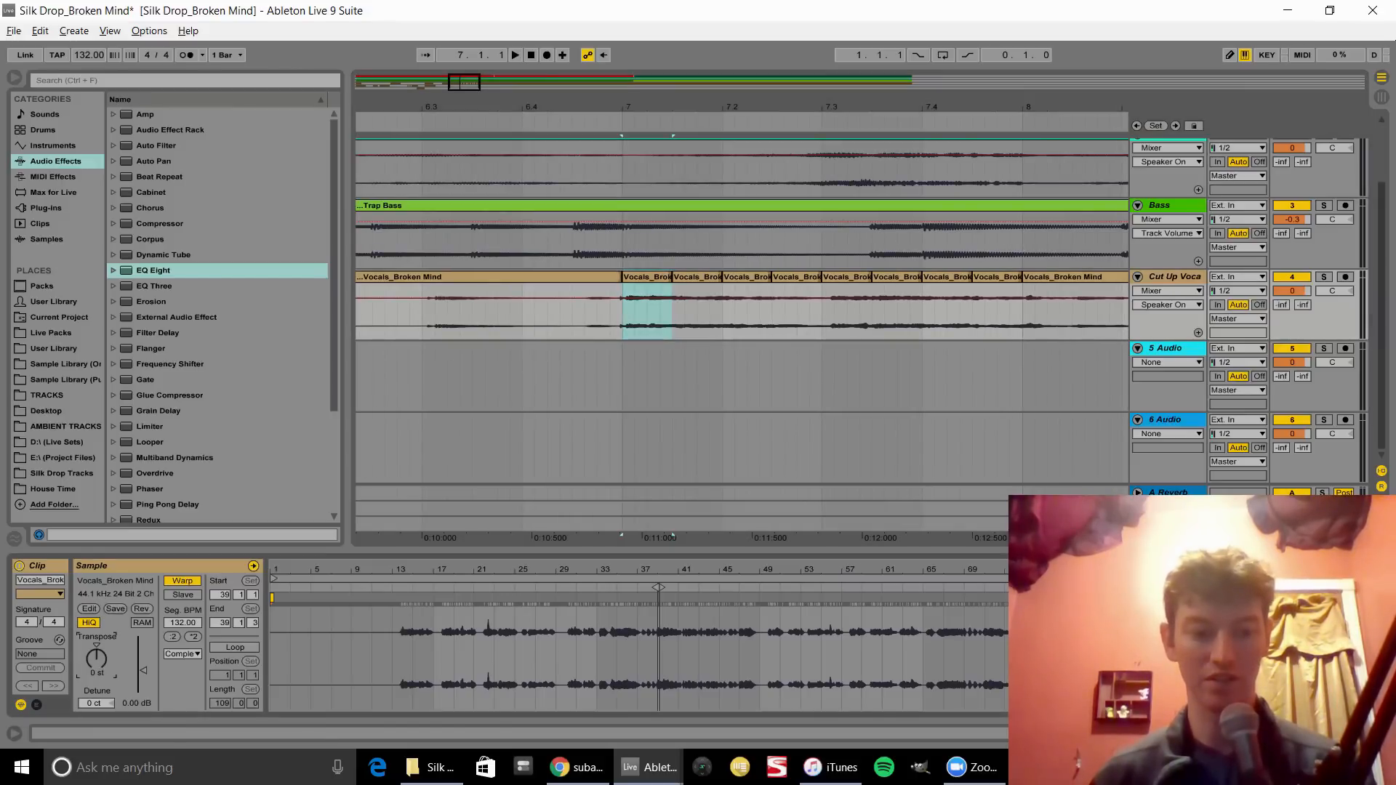
left_click(704, 282)
left_click_drag(97, 659, 97, 672)
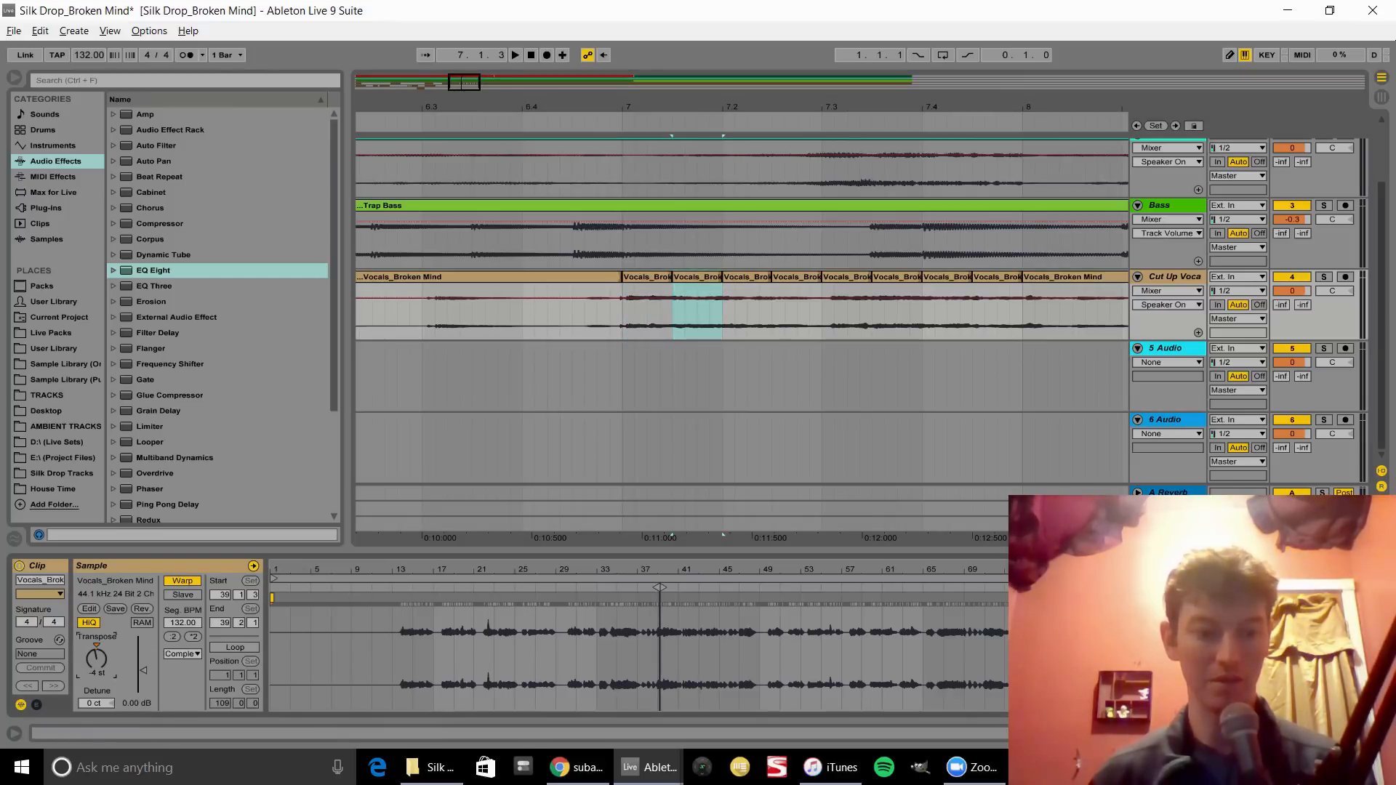
left_click(757, 291)
left_click_drag(97, 660, 97, 667)
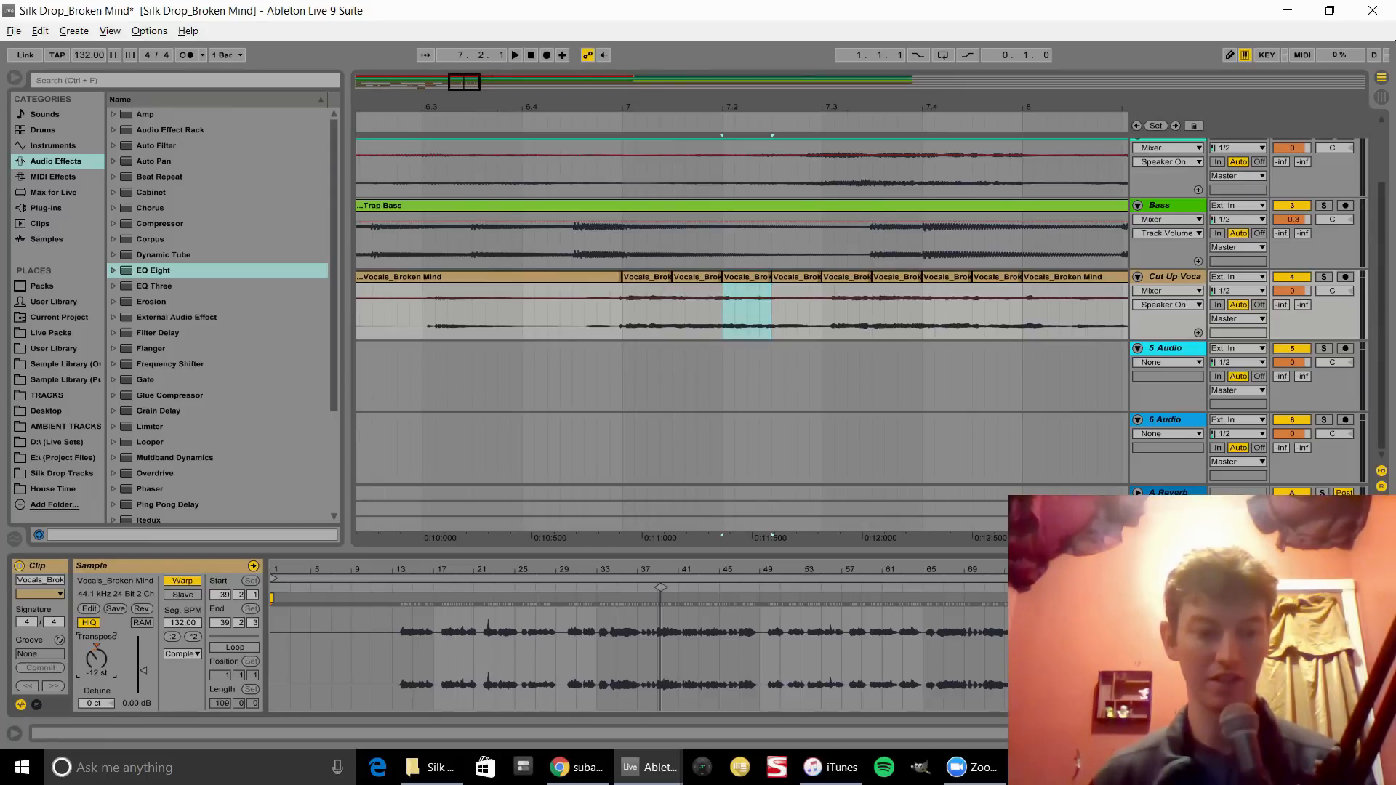
left_click(809, 279)
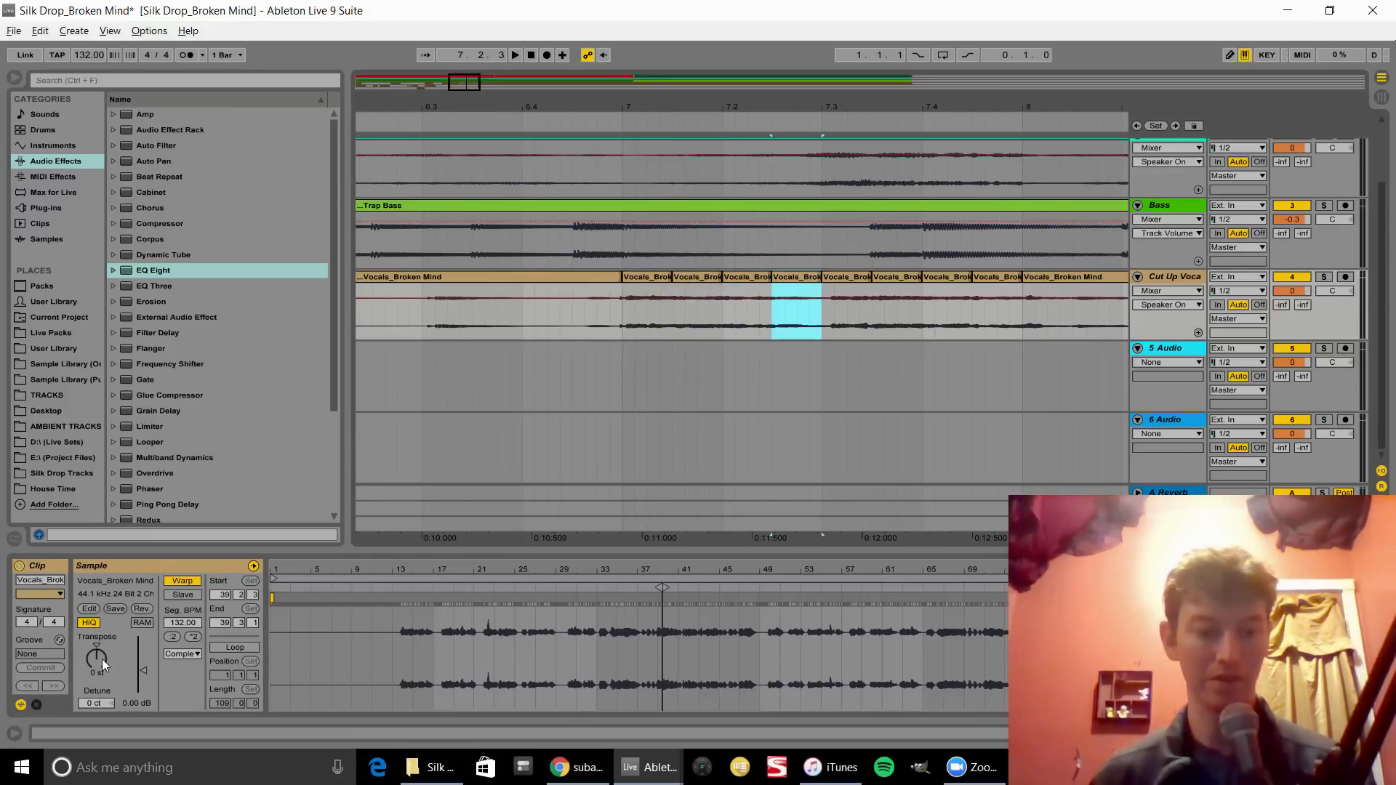
- Play the pitched slices from 7.1.1 and delete the Cut Up Voca slice at 7.2.3
left_click(648, 278)
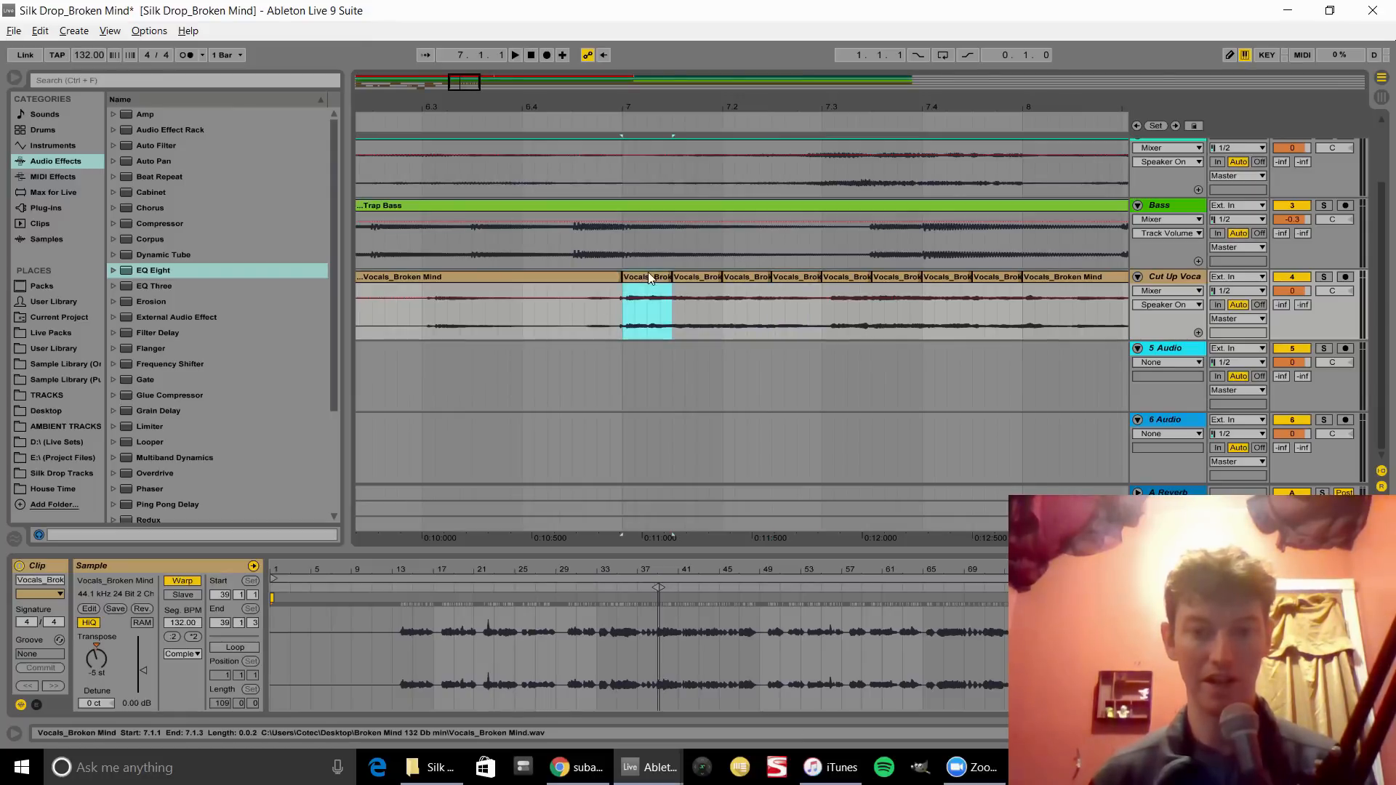
key("space")
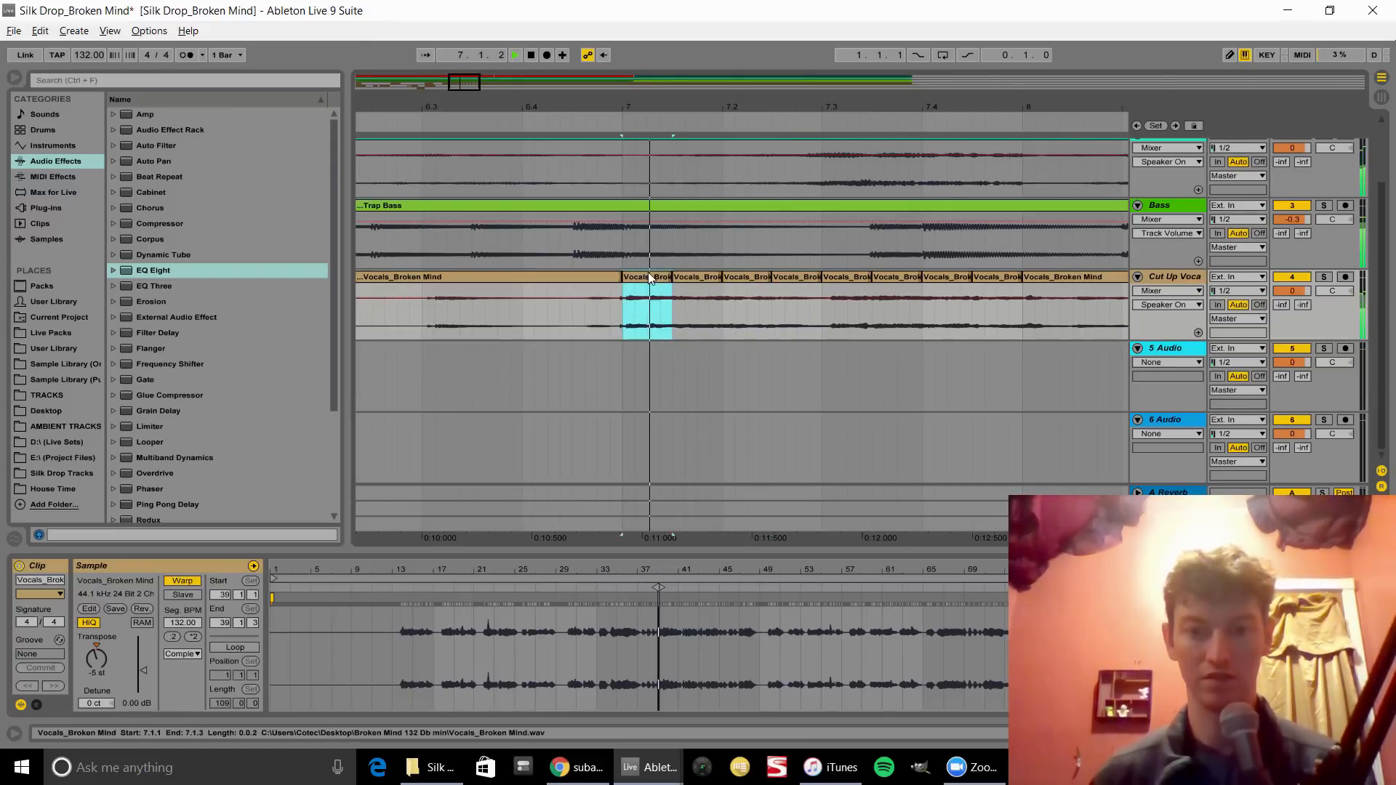
key("space")
key("space")
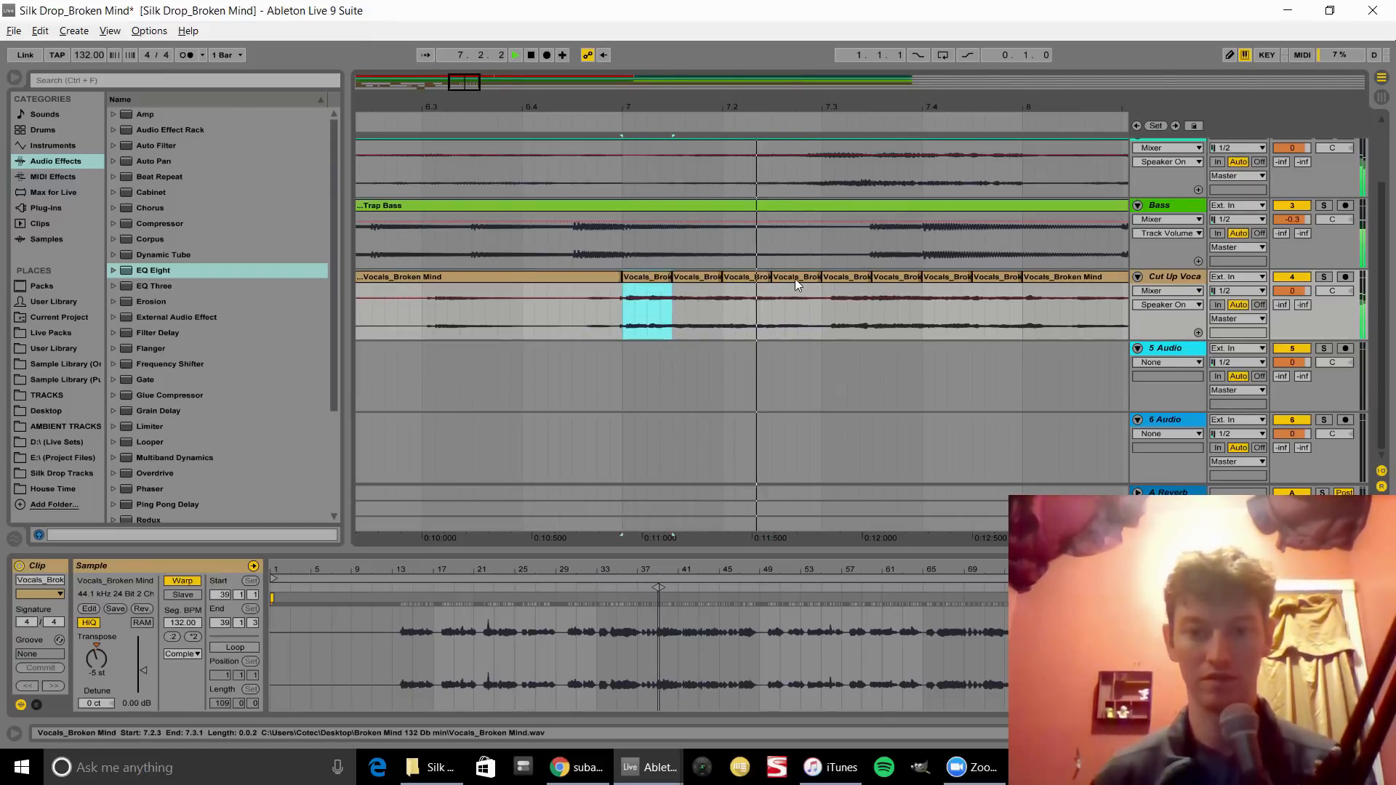
key("space")
left_click(795, 277)
key("Delete")
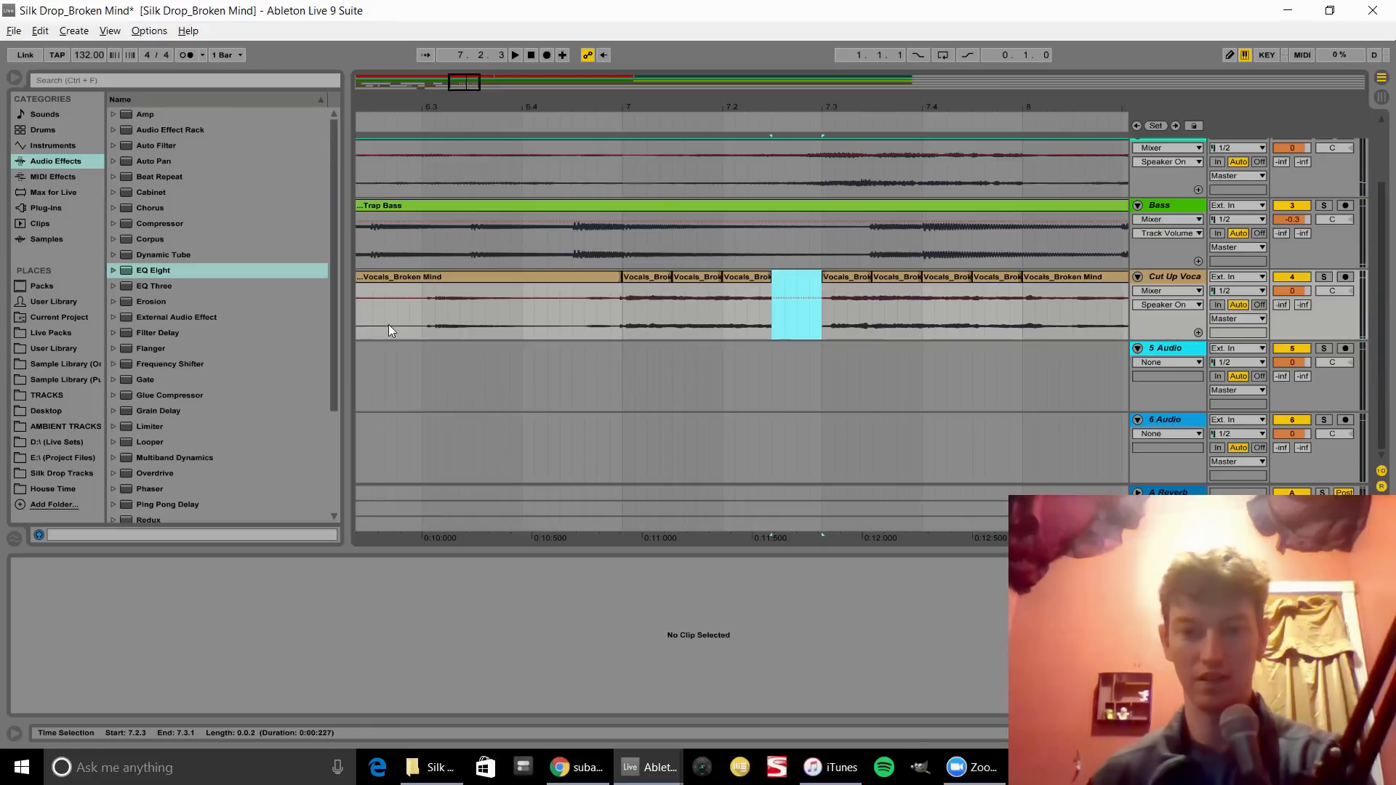
- Play the arrangement from 6.3.1 to hear the pitched slices in context
left_click(418, 317)
key("space")
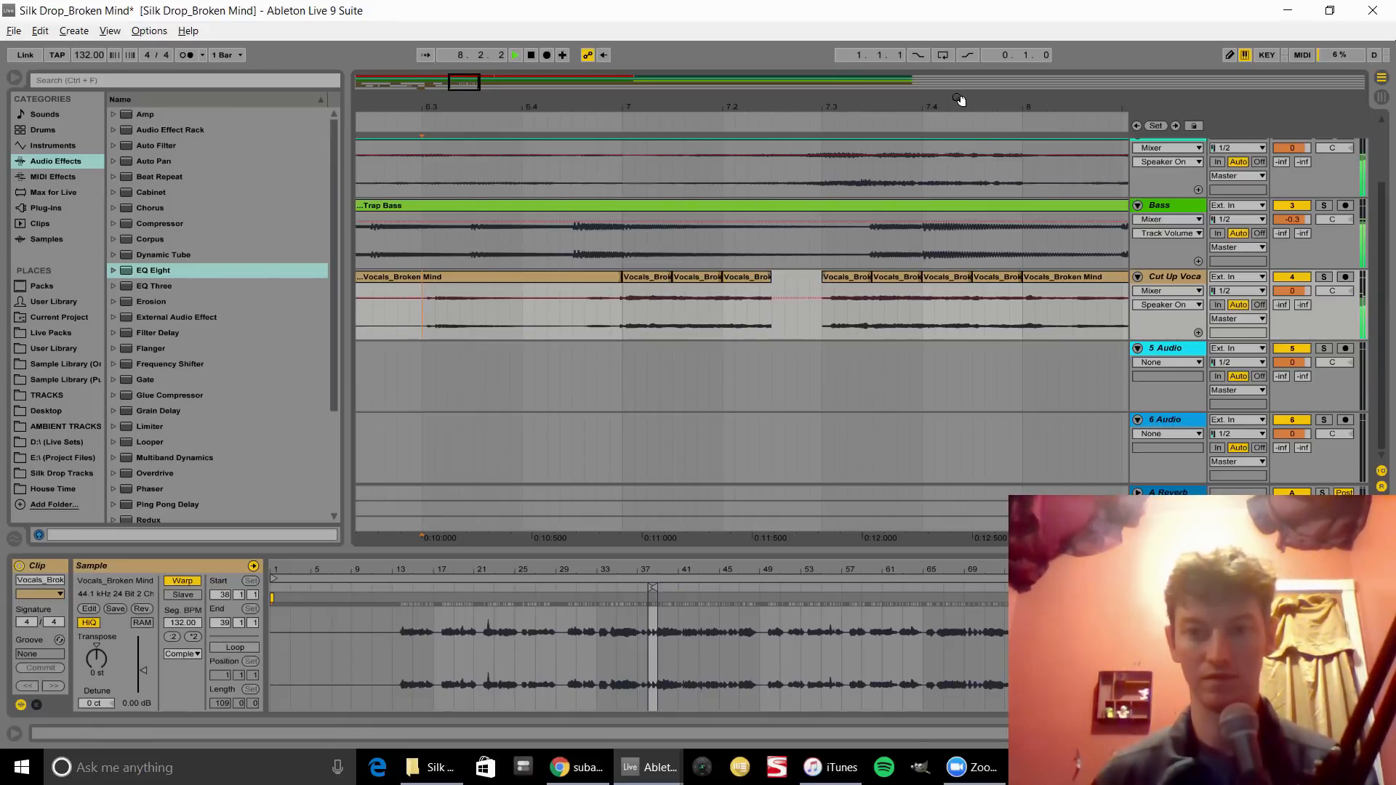
key("space")
left_click_drag(962, 104, 963, 64)
key("space")
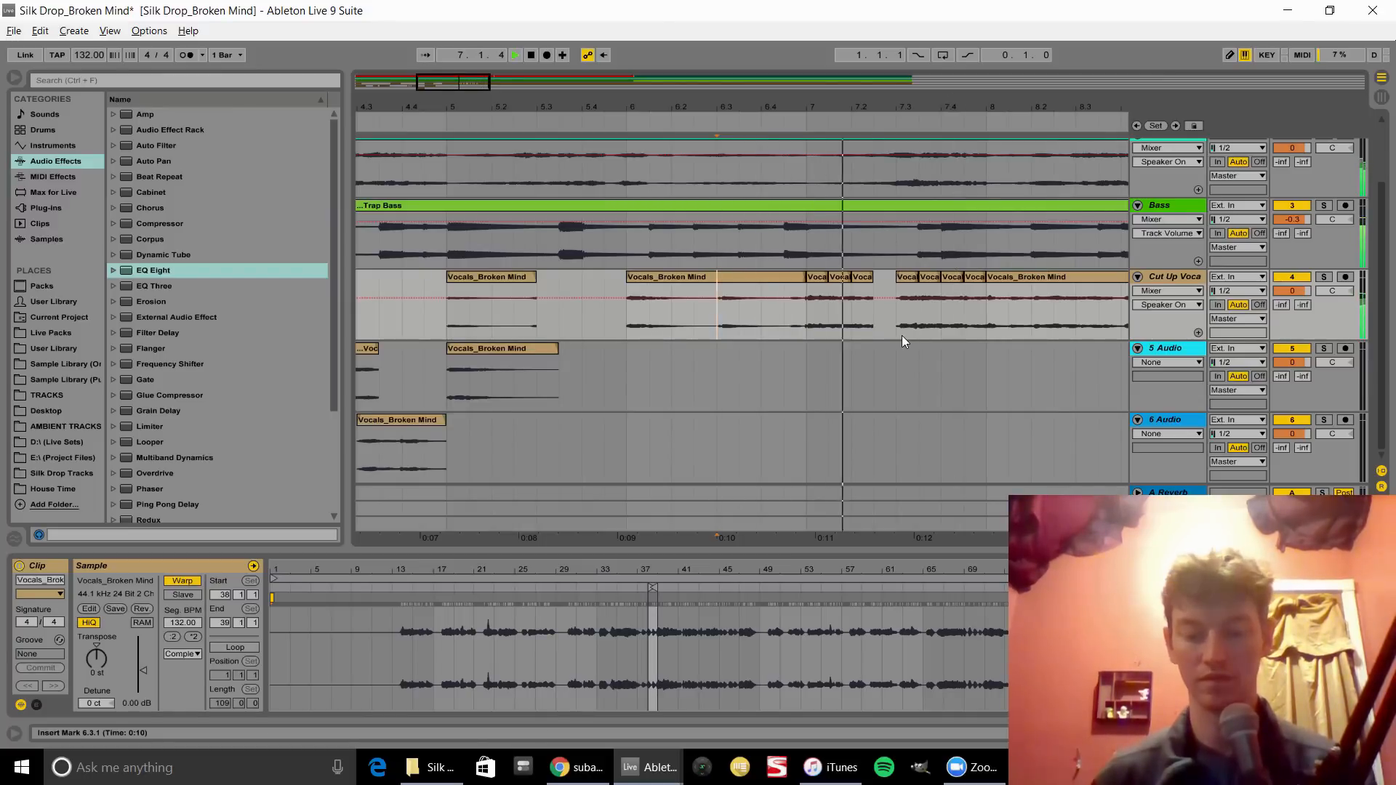
key("space")
- Play the slices from 7.1.1 and delete the Cut Up Voca slice at 7.3.3
left_click_drag(901, 334, 984, 325)
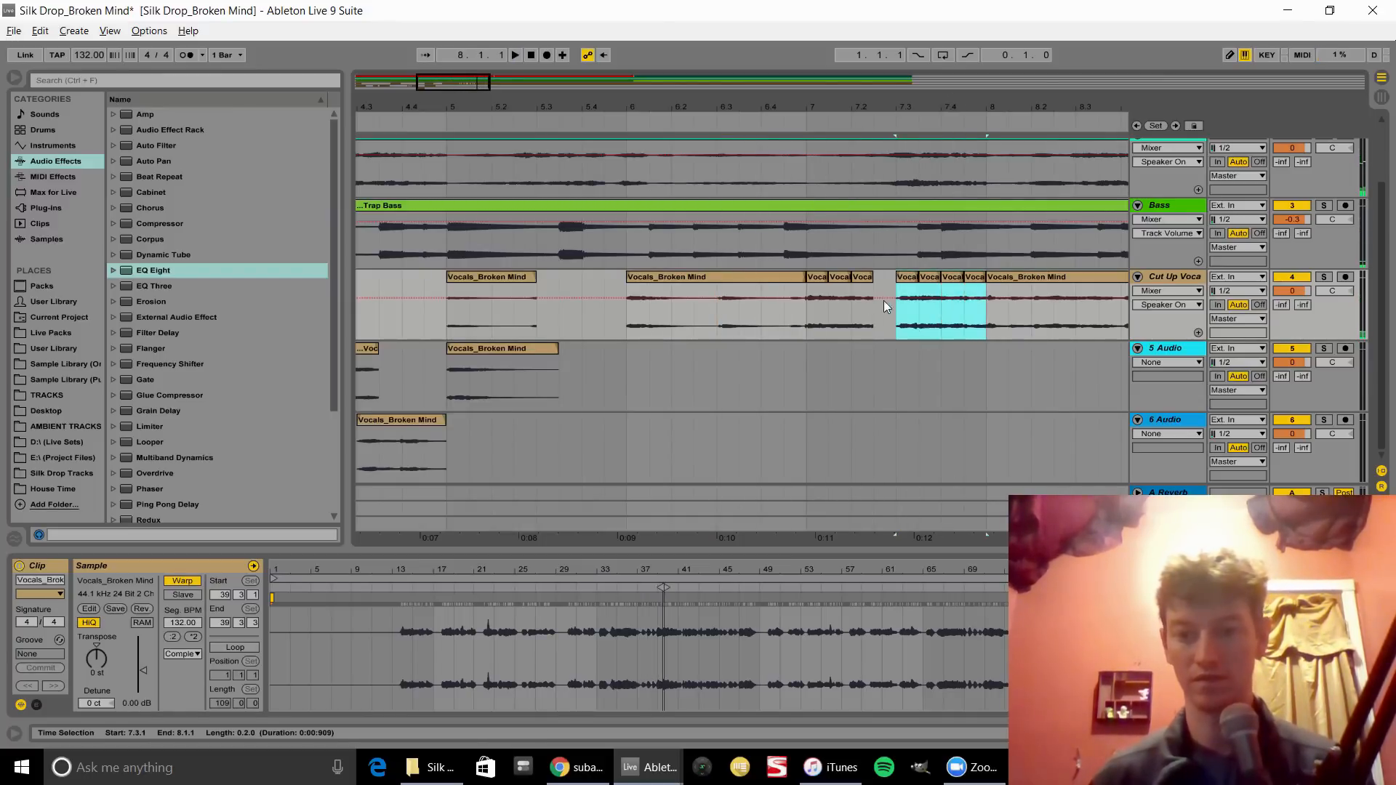
left_click_drag(886, 301, 783, 317)
left_click(803, 324)
key("space")
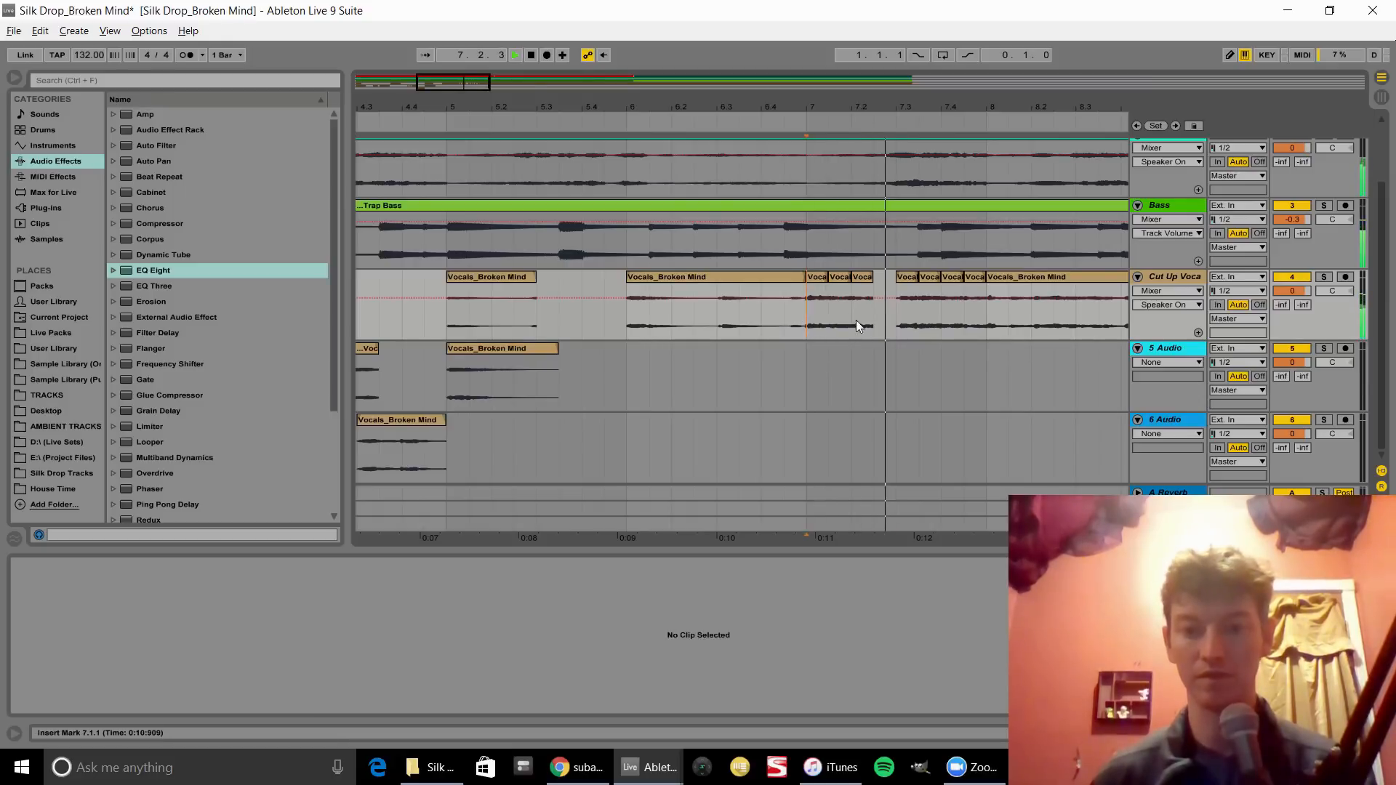
left_click(913, 278)
key("space")
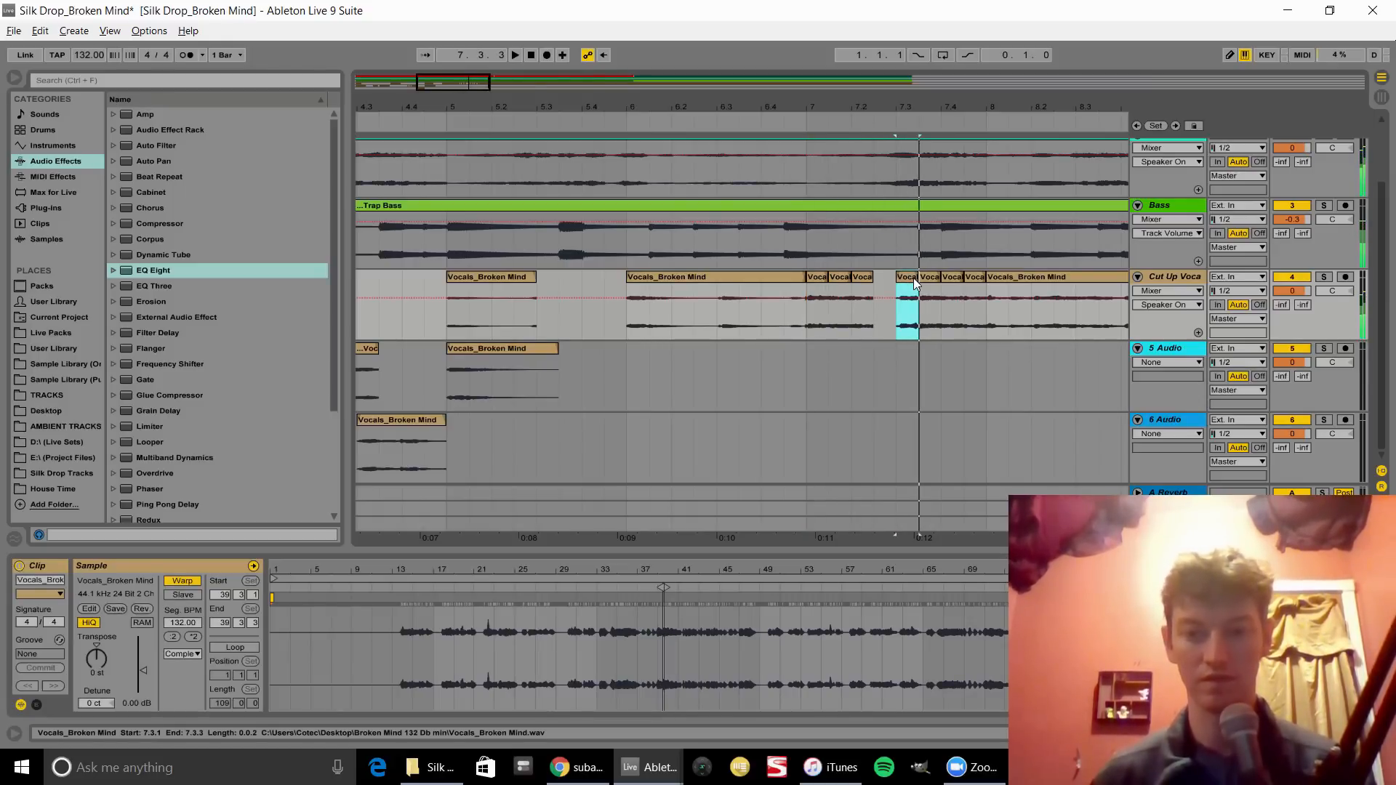
left_click(931, 277)
key("Delete")
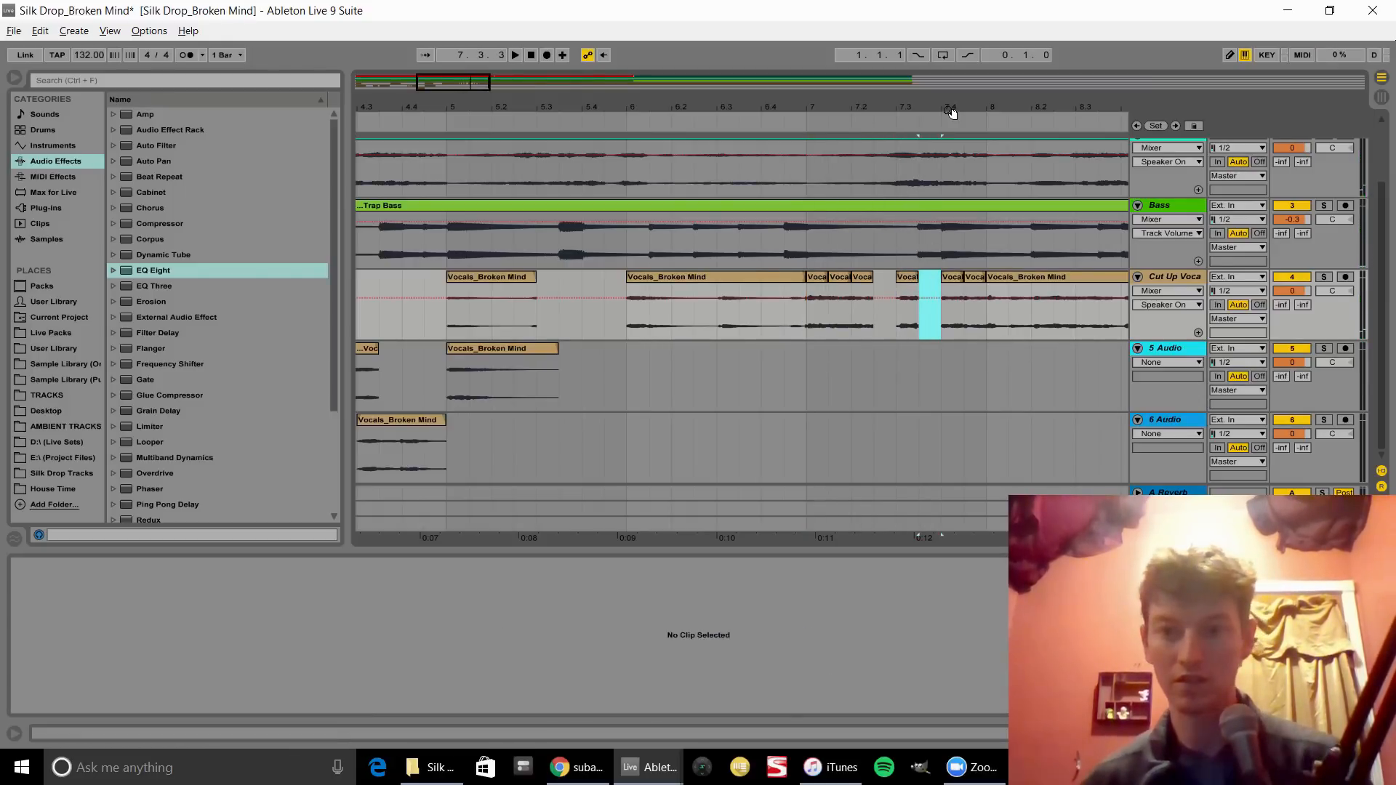
- Audition the Cut Up Voca slices, nudge the 7.3.1 slice slightly earlier to 7.2.4, and place a copy of it at about 7.3.3
left_click_drag(952, 112, 954, 182)
scroll(741, 379, "up", 2)
left_click(749, 360)
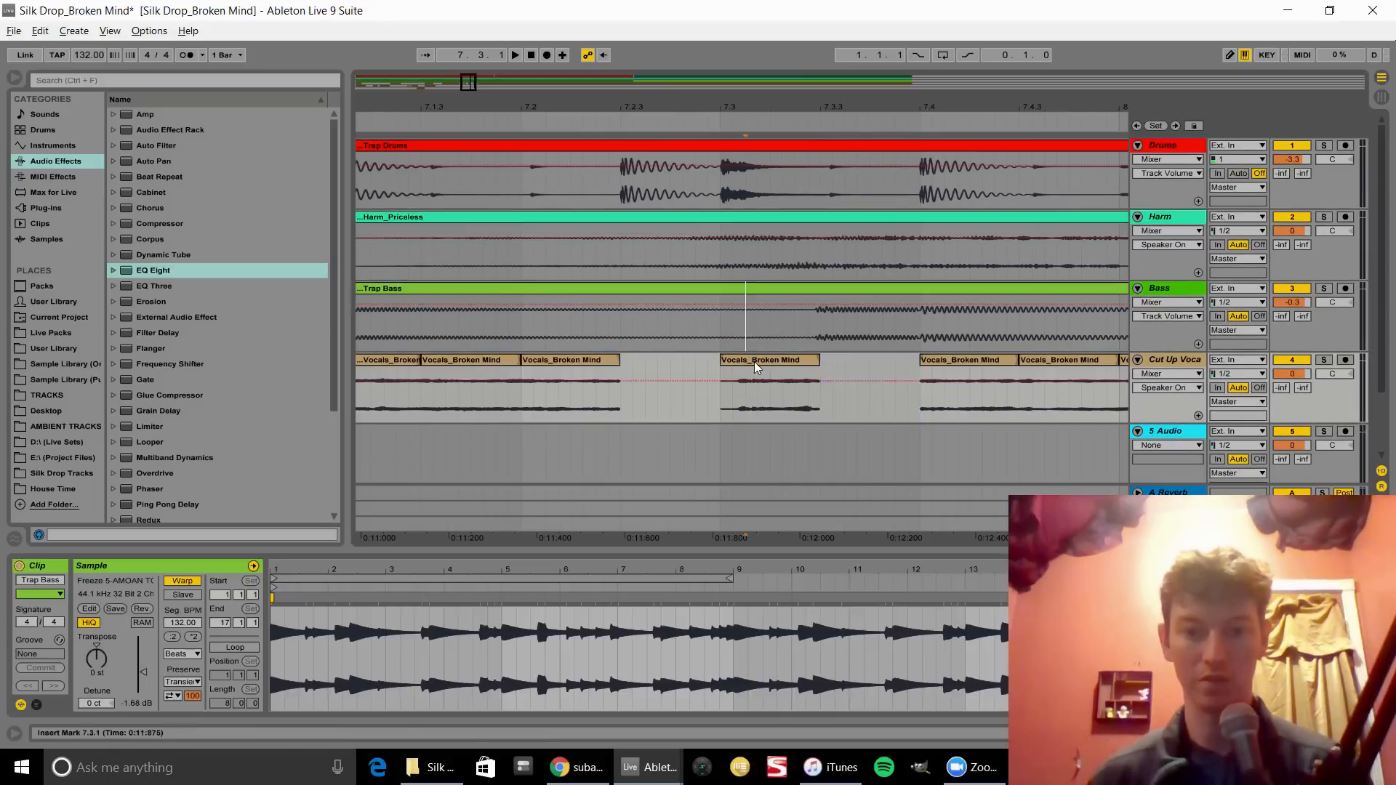
left_click(403, 368)
key("space")
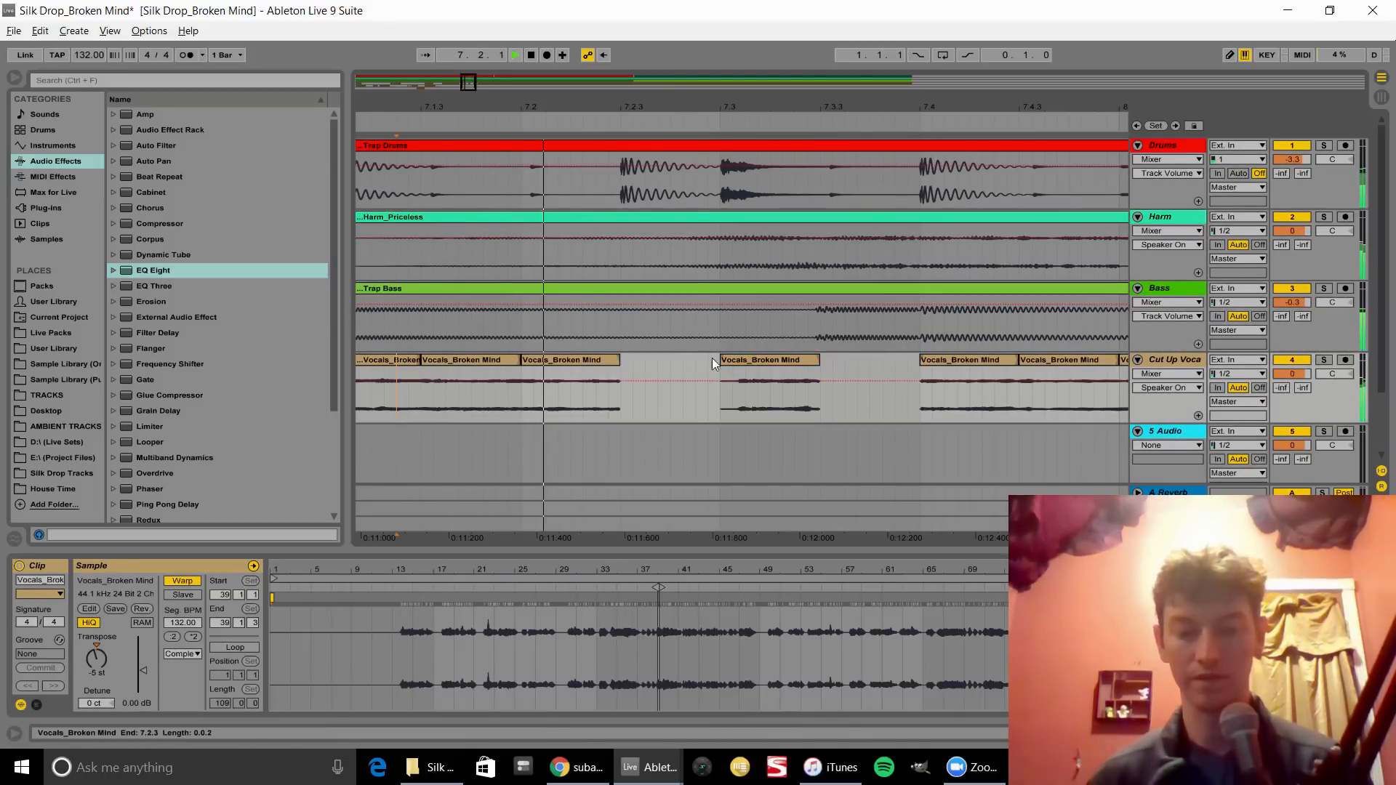
key("space")
left_click_drag(802, 366, 868, 364)
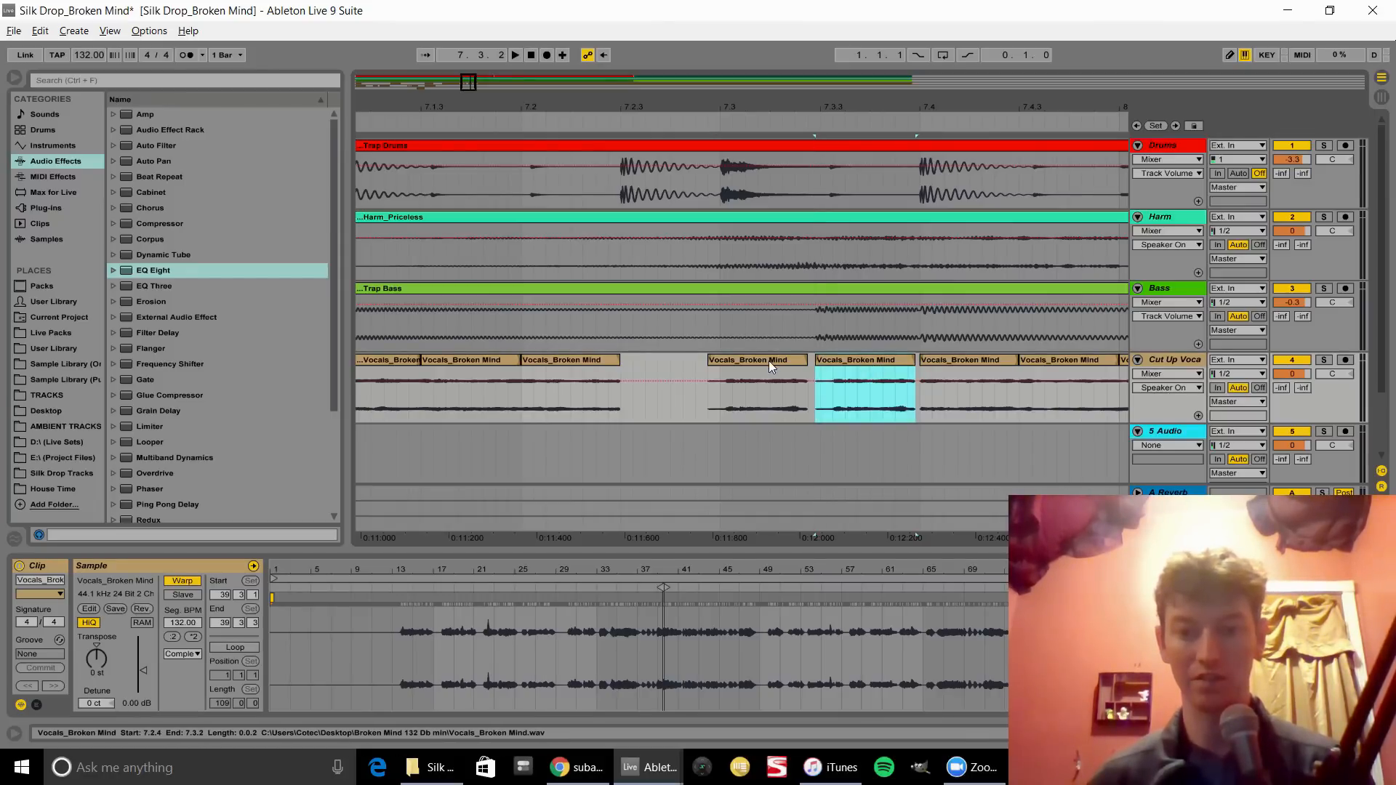
- Play the two repeated slices, delete the Cut Up Voca slice at 7.4.1, and replay from the slice at 7.2.4
left_click(769, 361)
key("space")
left_click(953, 359)
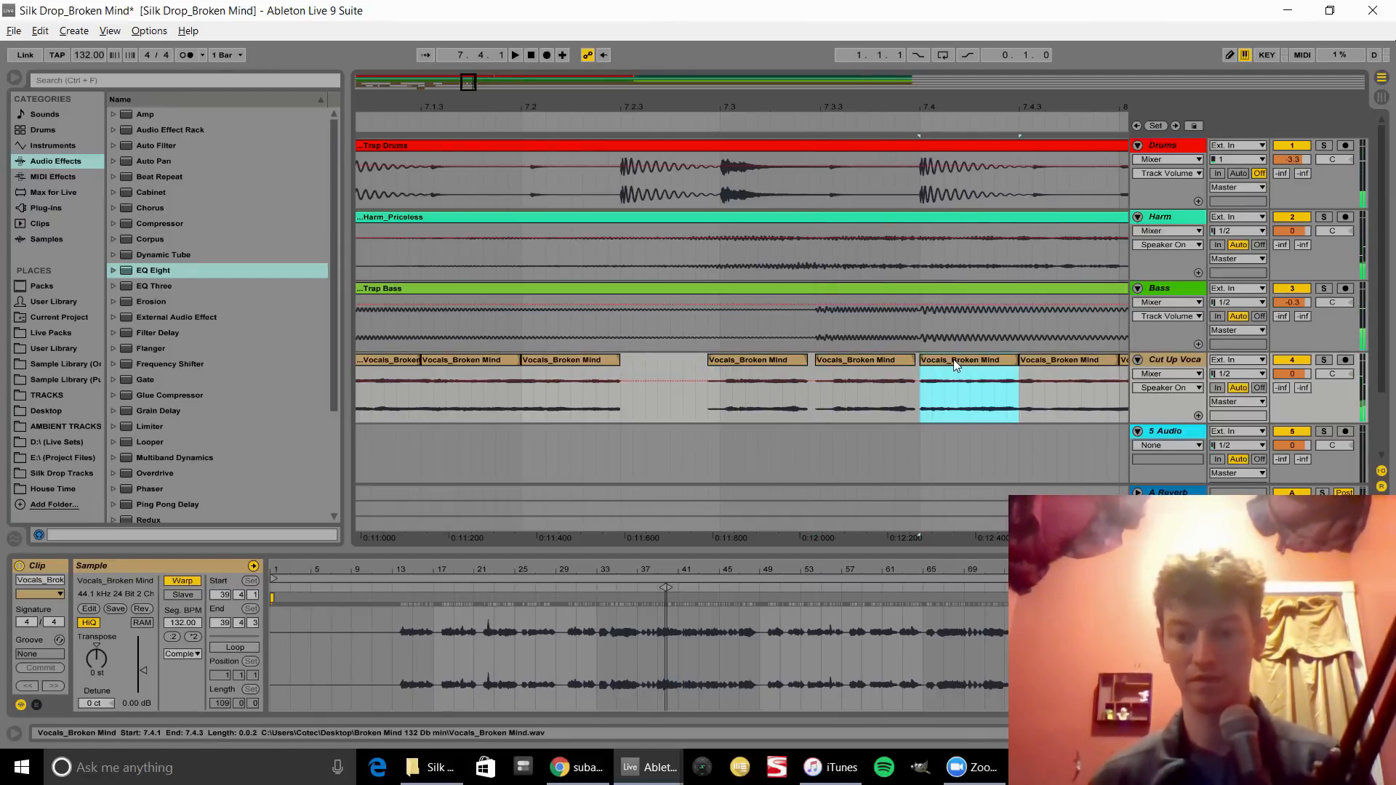
key("Delete")
key("space")
left_click(796, 359)
key("space")
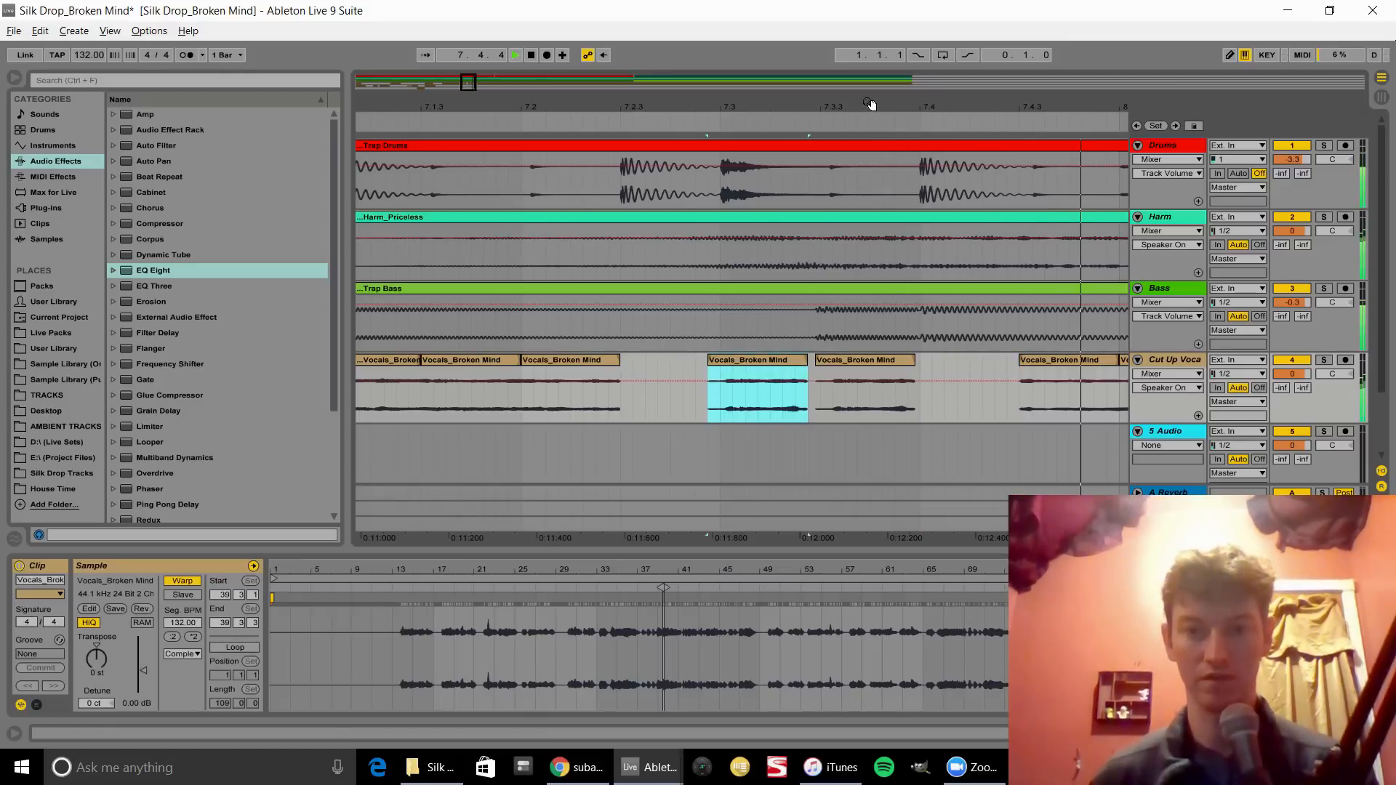
- Move the copied slice on Cut Up Voca to just before 7.4.1 and play from the slice at 7.2.4
key("minus")
left_click_drag(874, 153, 658, 158)
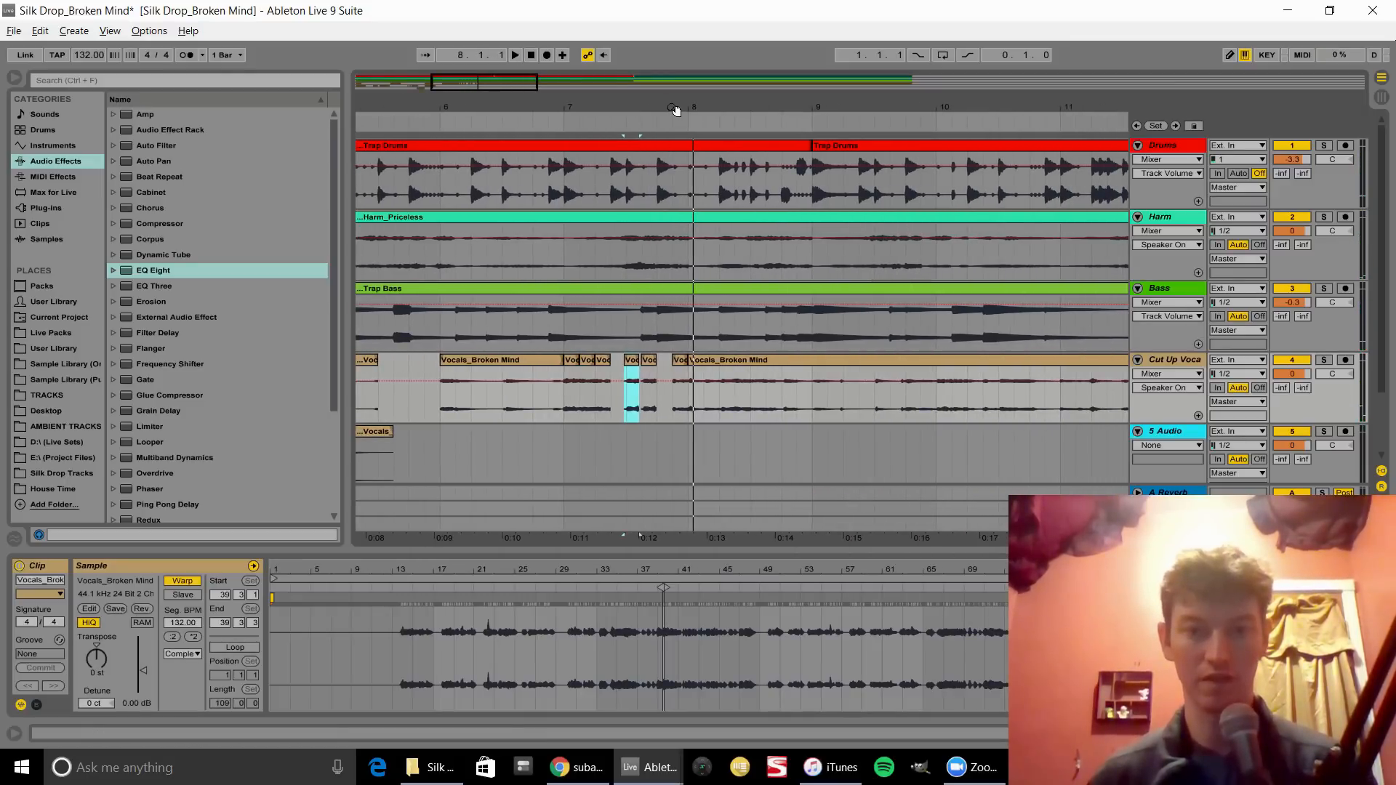
left_click_drag(677, 109, 633, 368)
left_click(514, 361)
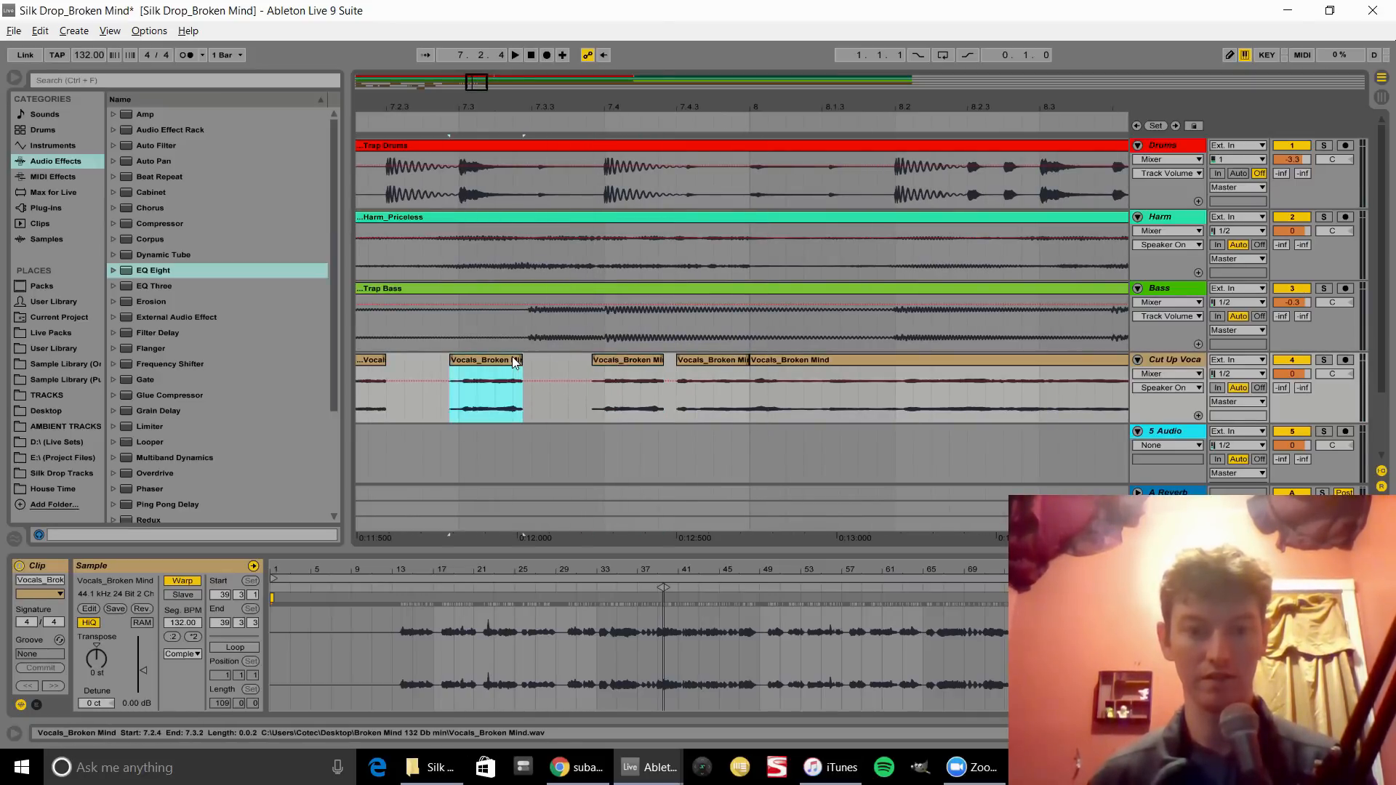
key("space")
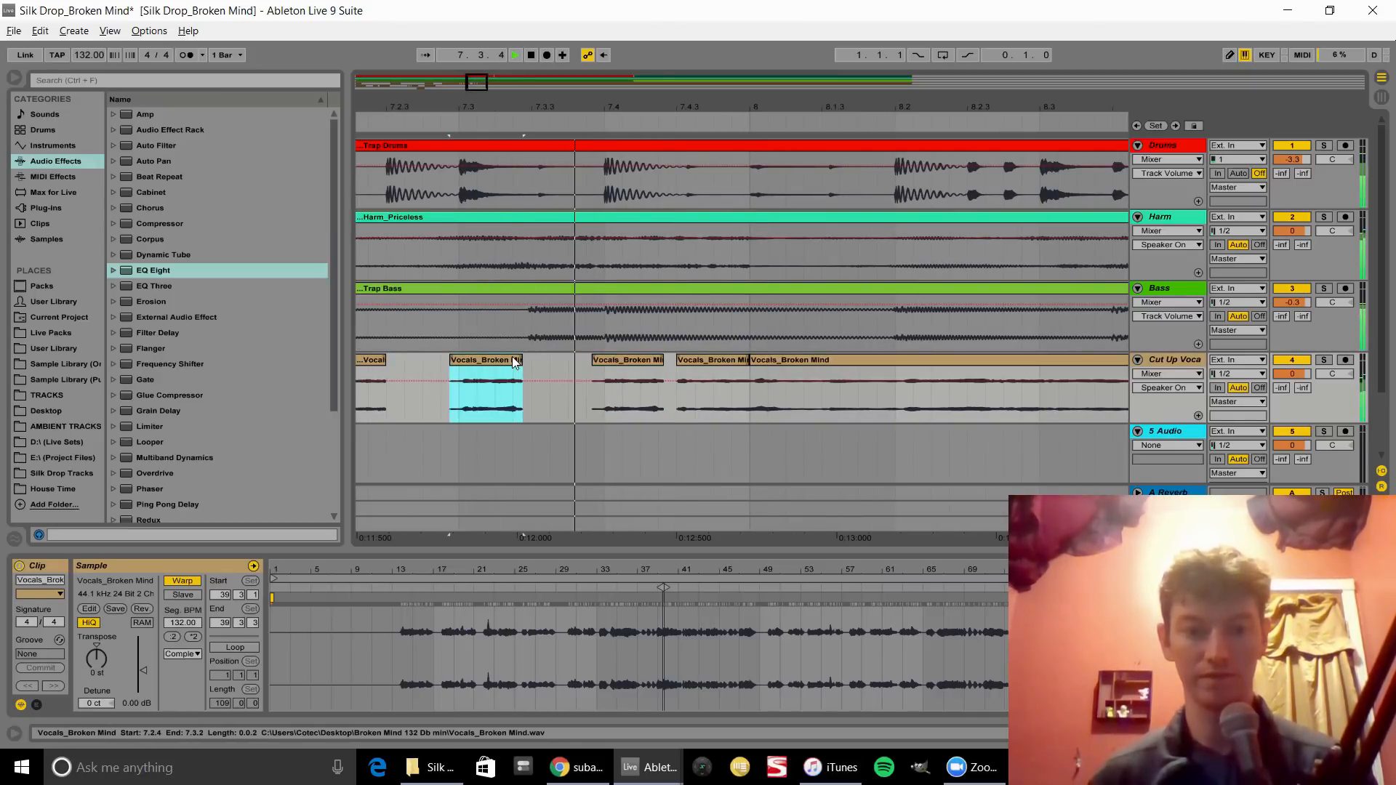
- Delete the Cut Up Voca slice at 7.4.3 and play the remaining slices from 7.2.4
left_click(719, 369)
key("space")
key("space")
key("space")
key("Delete")
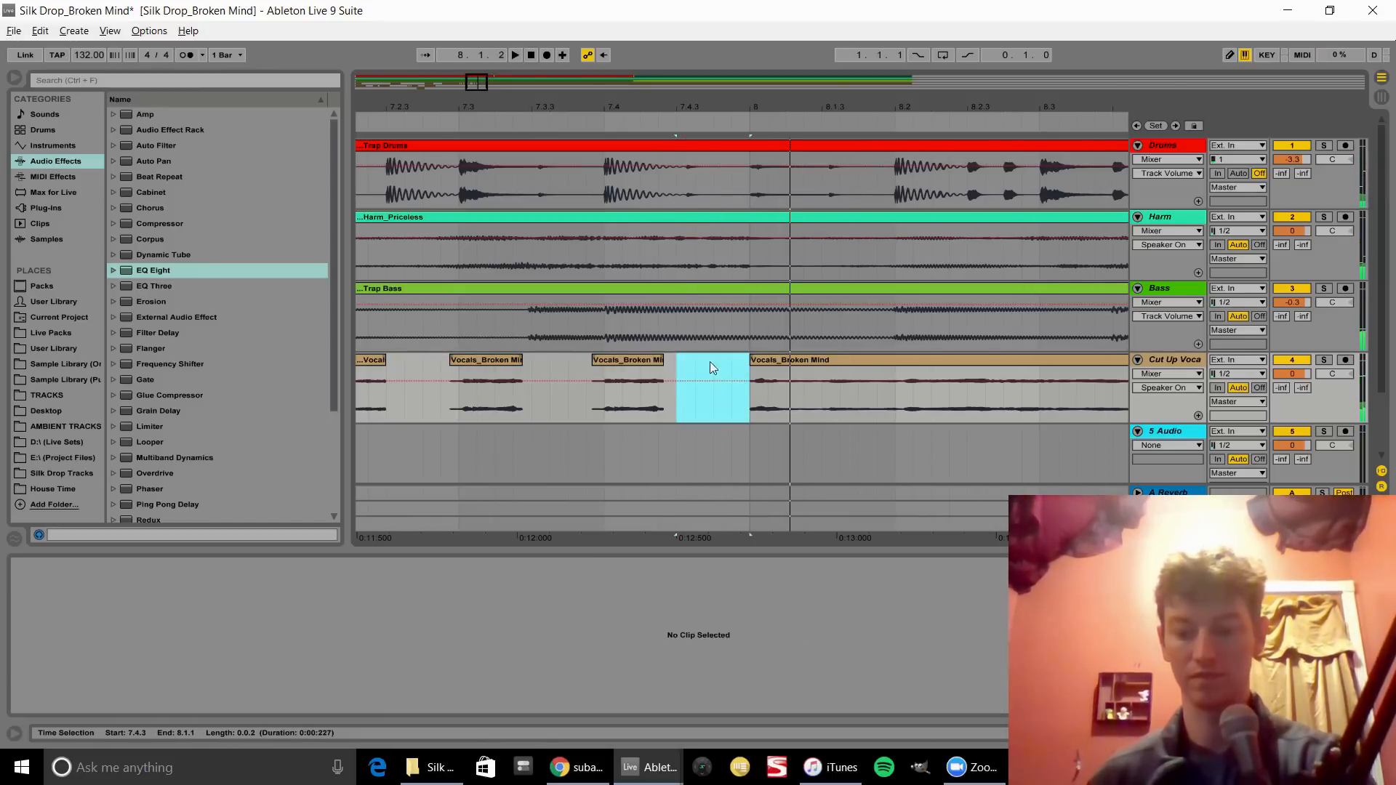
left_click(493, 356)
key("space")
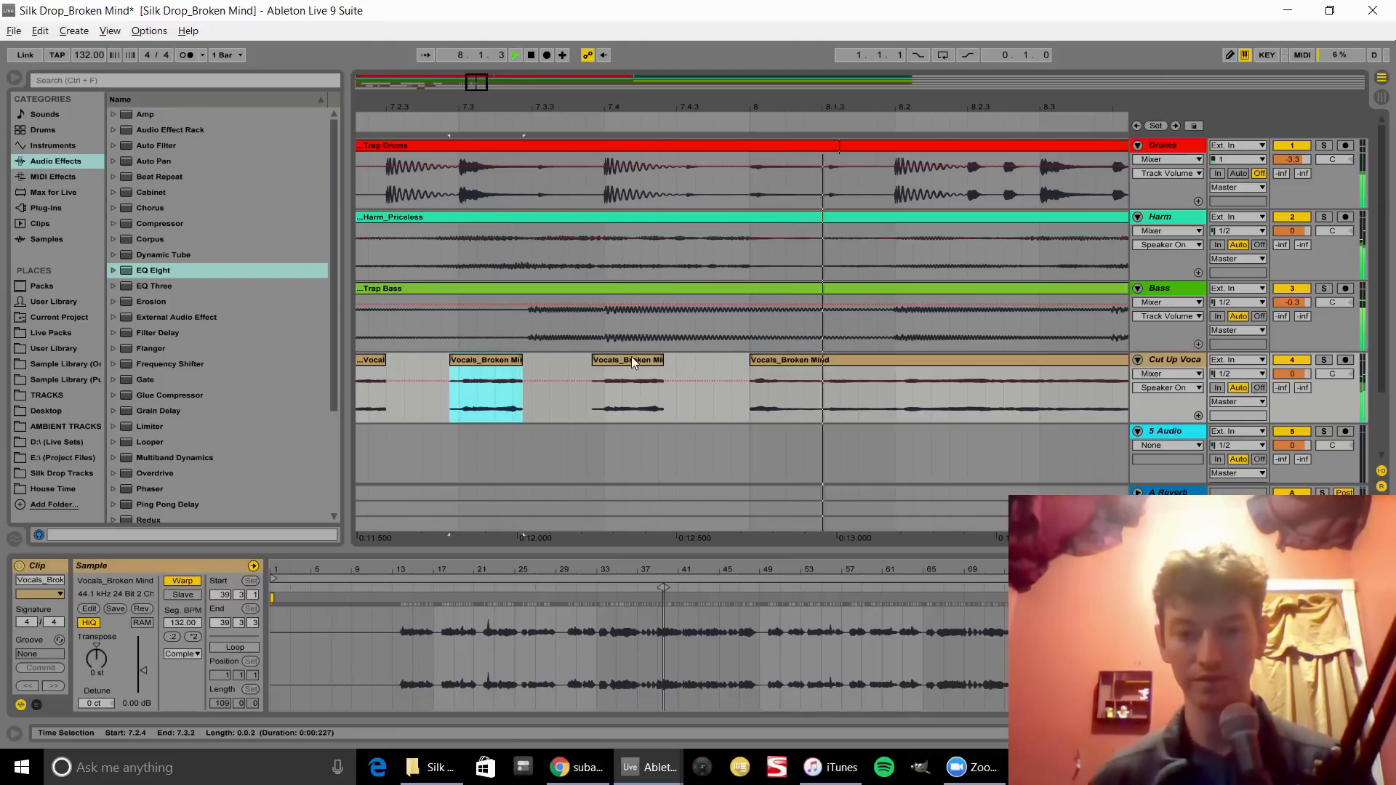
- Trim the start of the long Cut Up Voca clip to 8.1.3, audition it moved to 8.1.1, and undo that move
left_click_drag(756, 361, 819, 372)
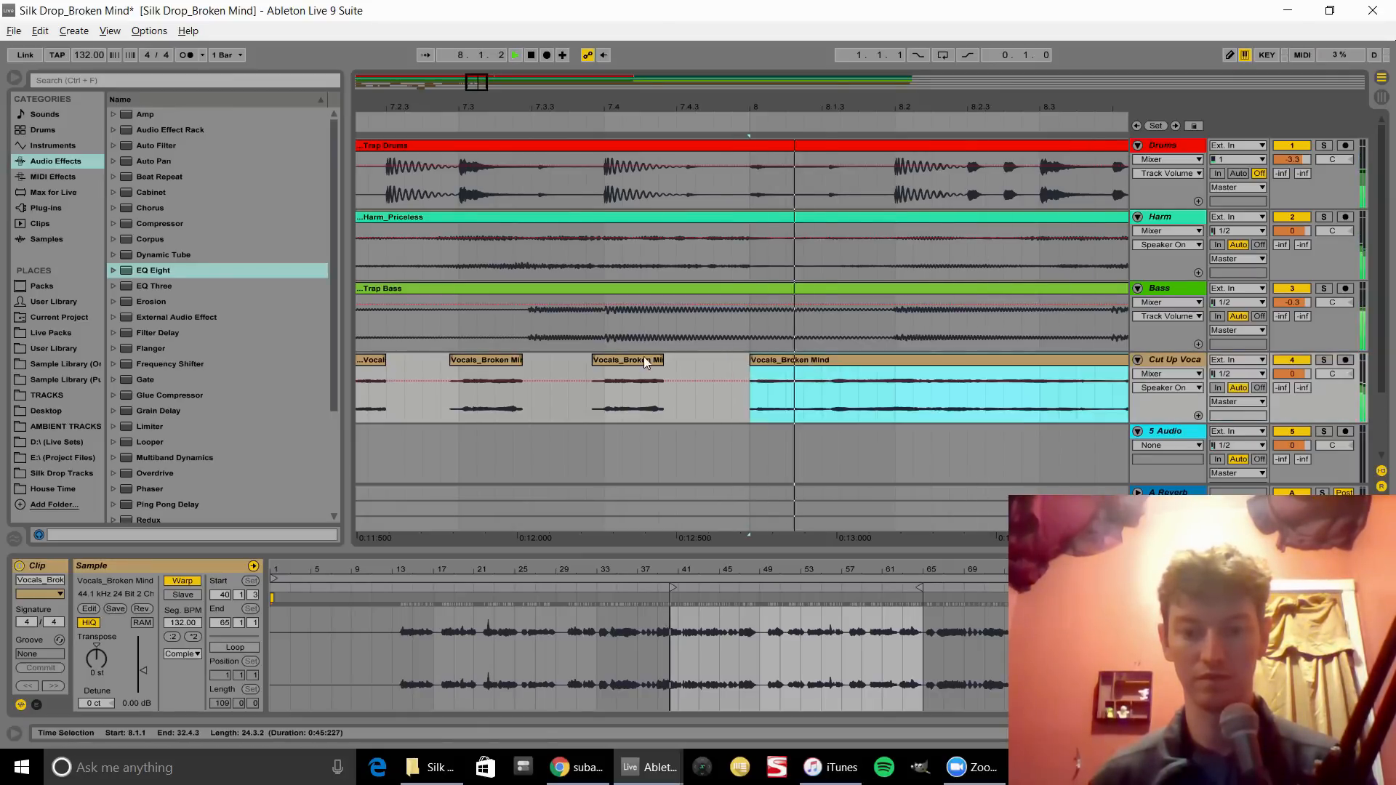
left_click(478, 352)
key("space")
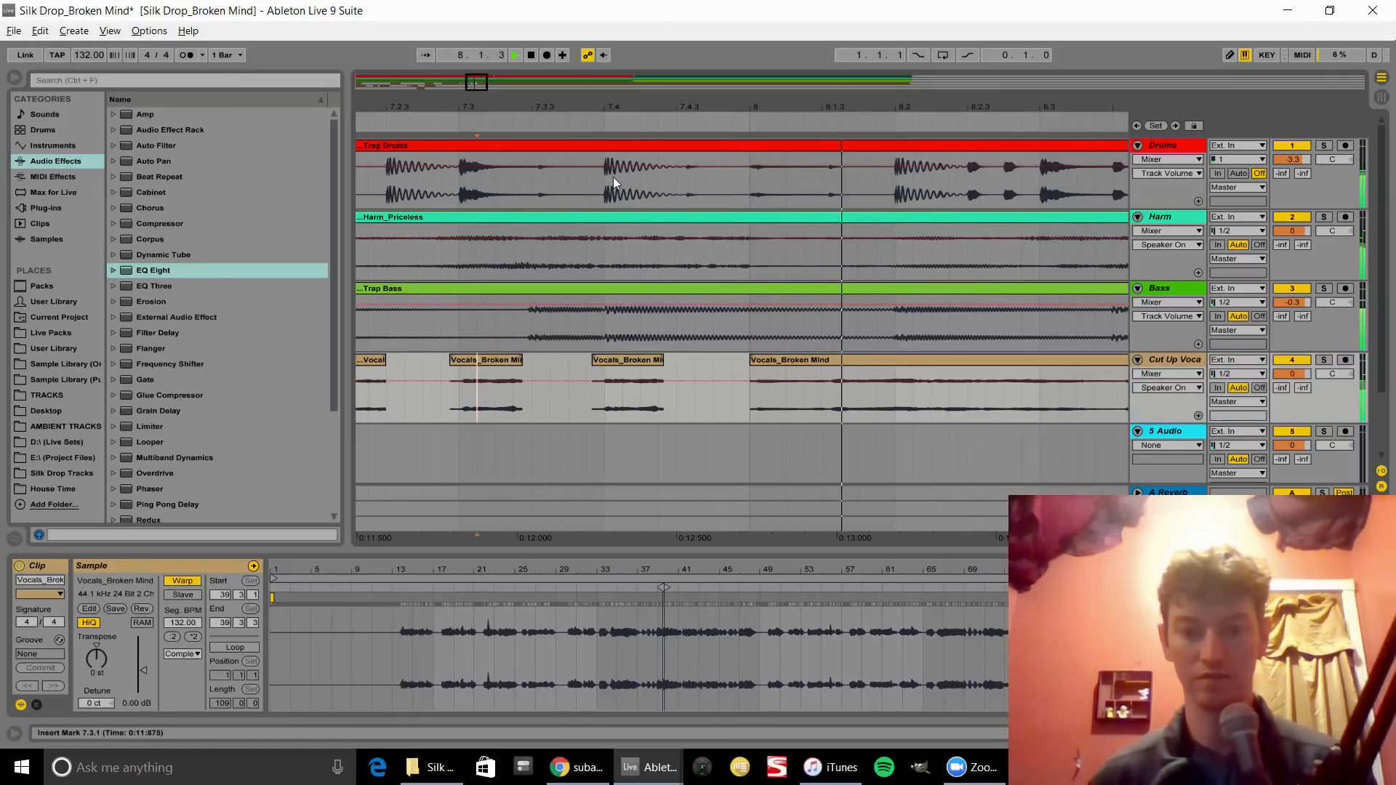
left_click_drag(672, 104, 672, 49)
key("space")
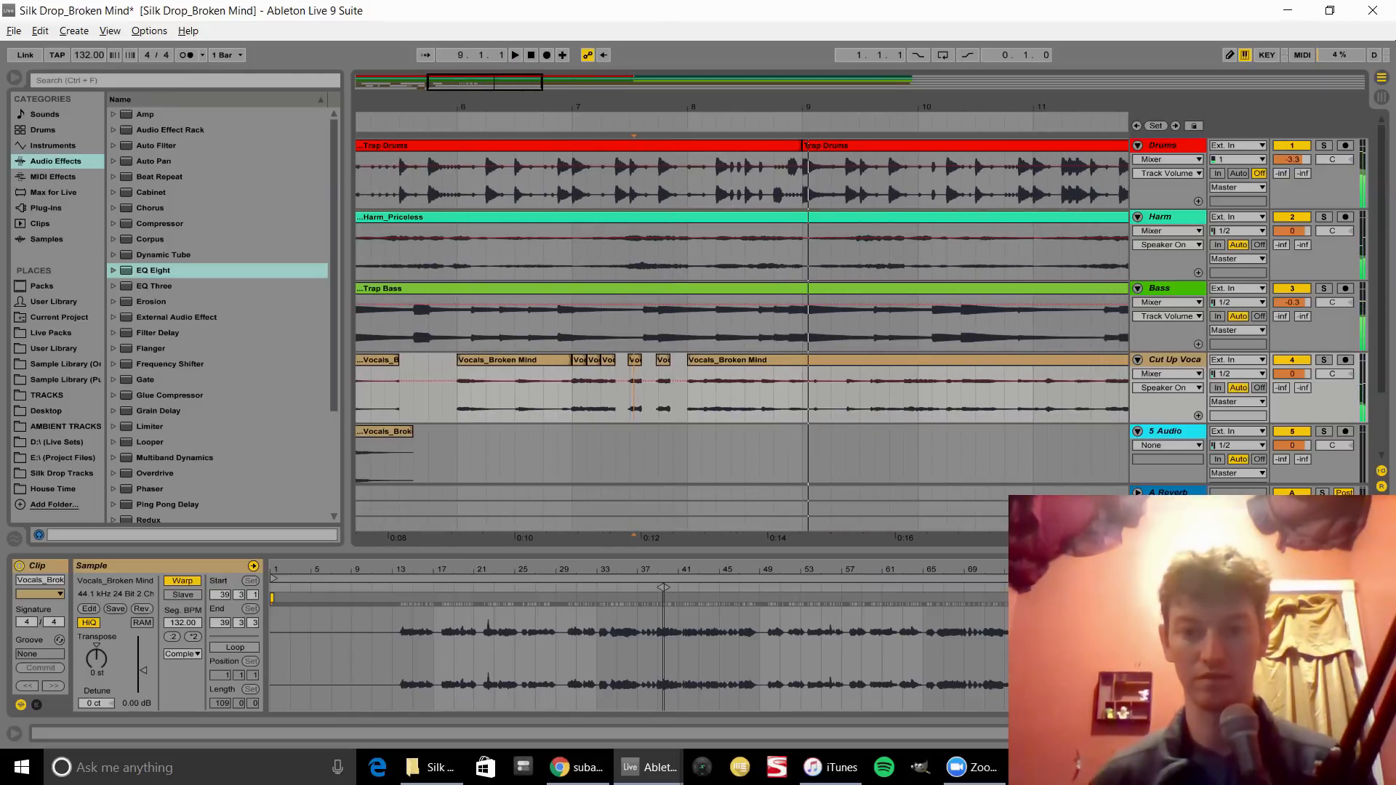
key("ctrl+z")
- Split the long Cut Up Voca clip at 9.1.1 and play the arrangement from 7.2.1
left_click(800, 404)
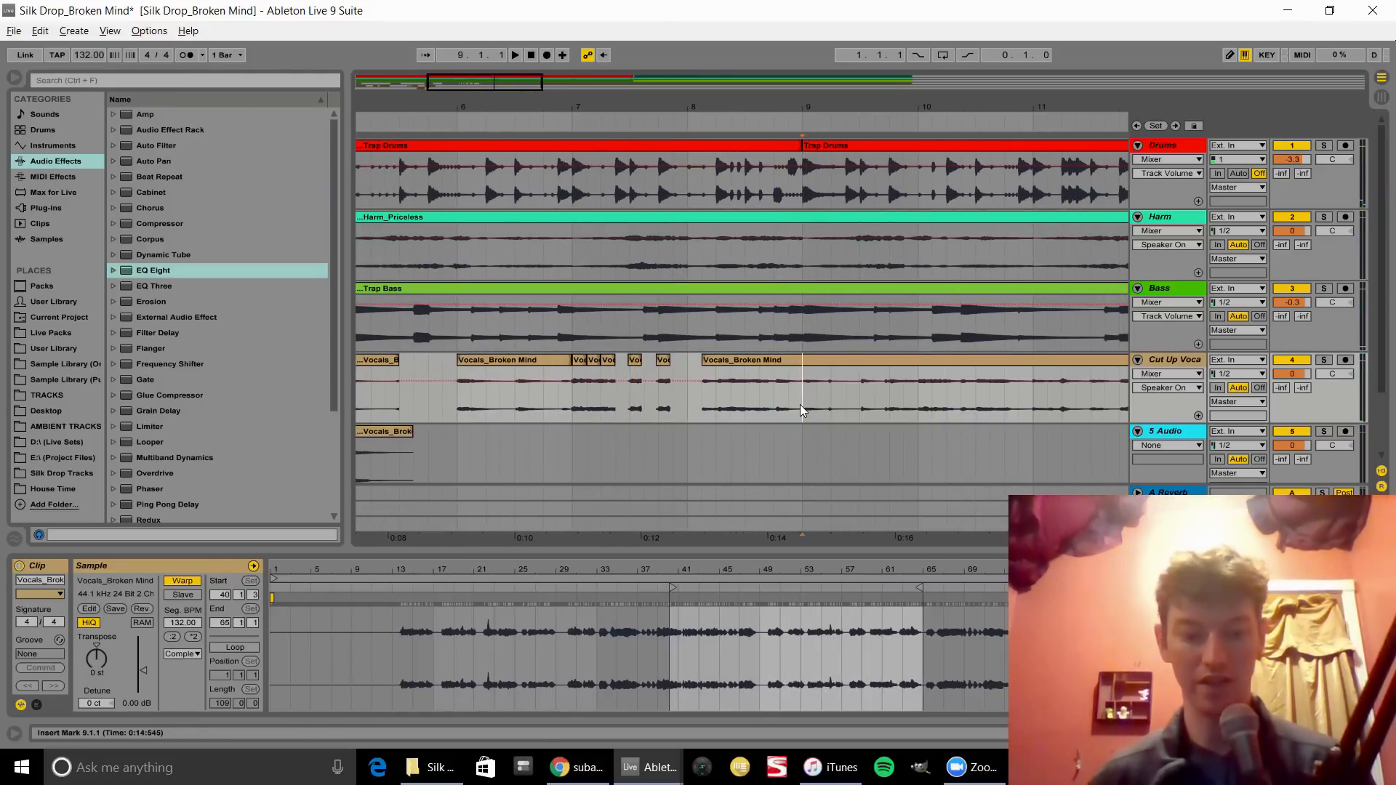
key("ctrl+e")
left_click(599, 395)
key("space")
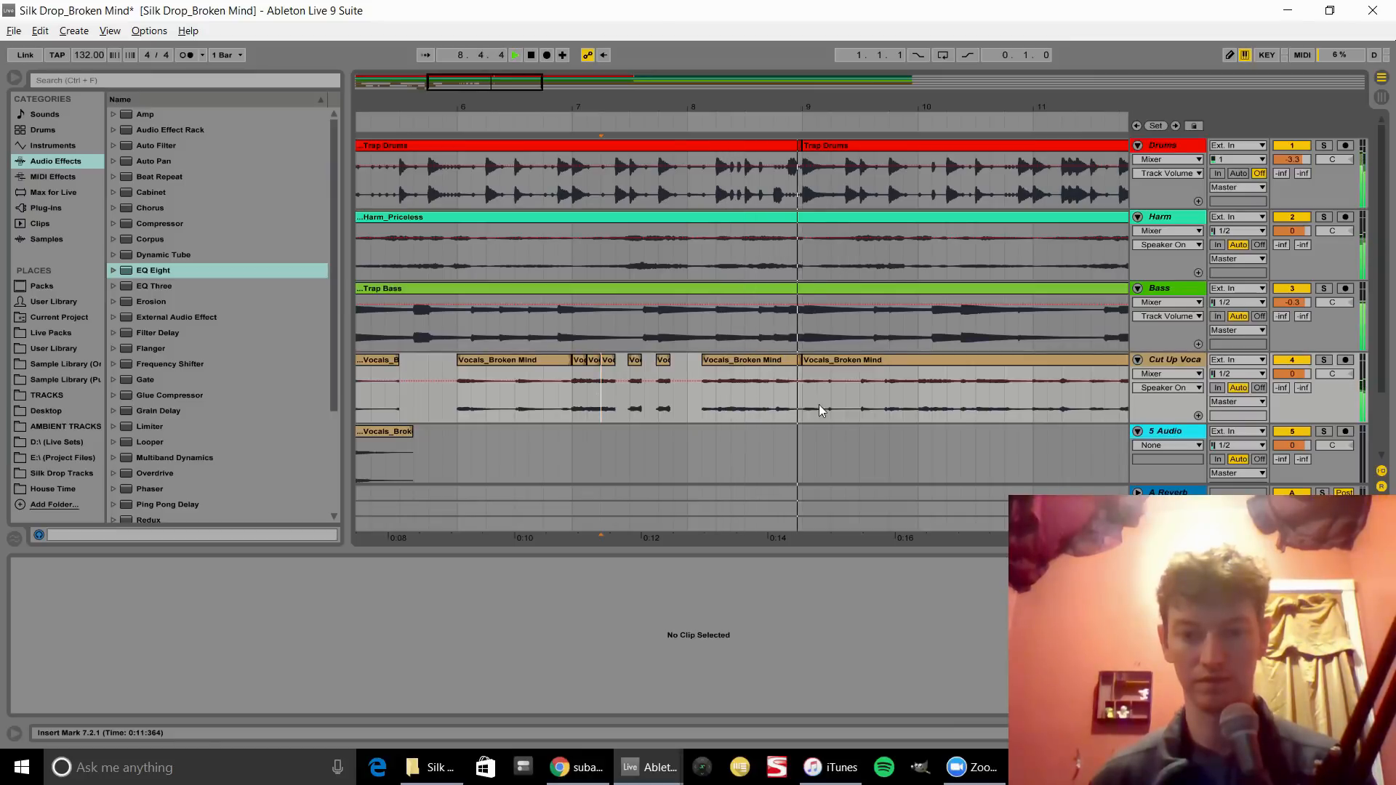
key("space")
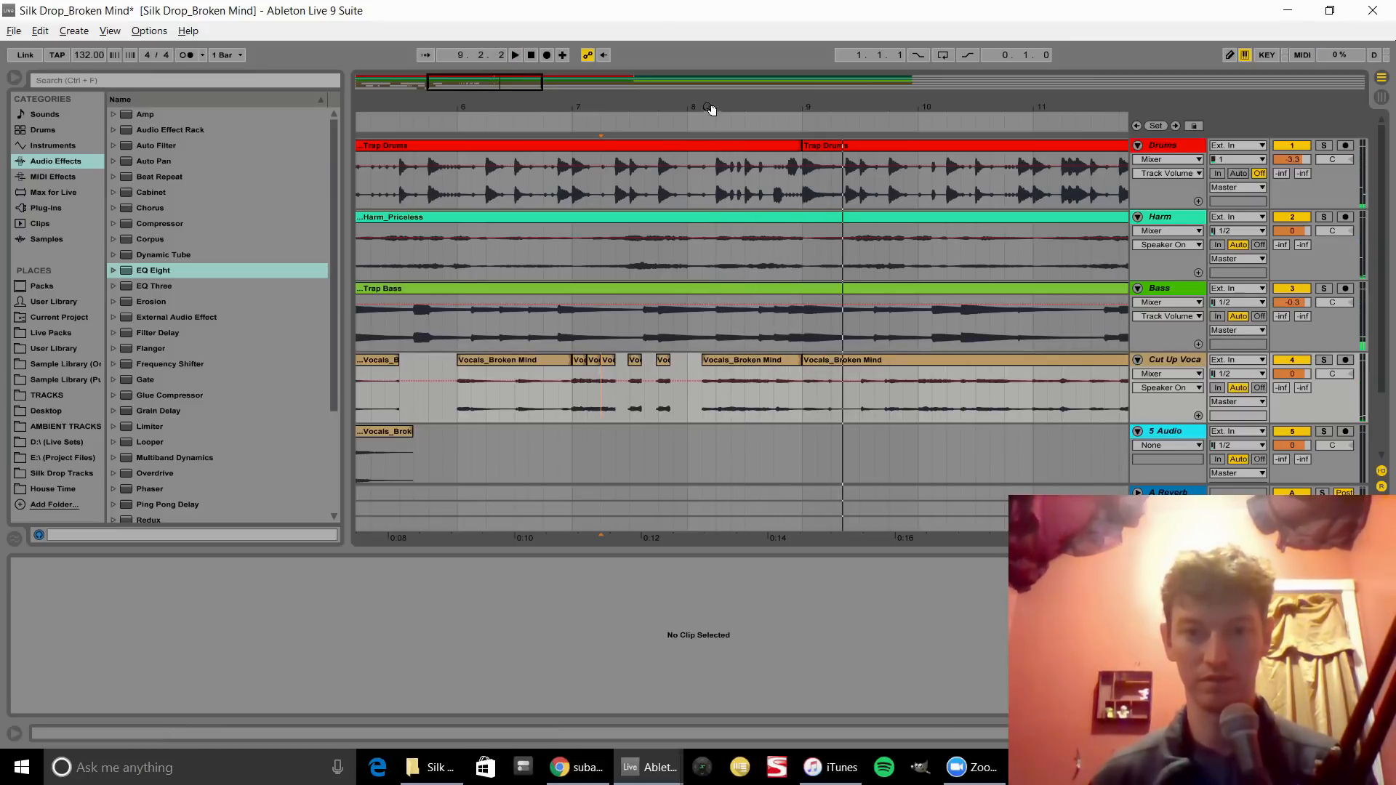
- Play the arrangement from 6.1.1 to review the chopped vocals on Cut Up Voca
left_click_drag(711, 109, 817, 285)
left_click(669, 402)
key("space")
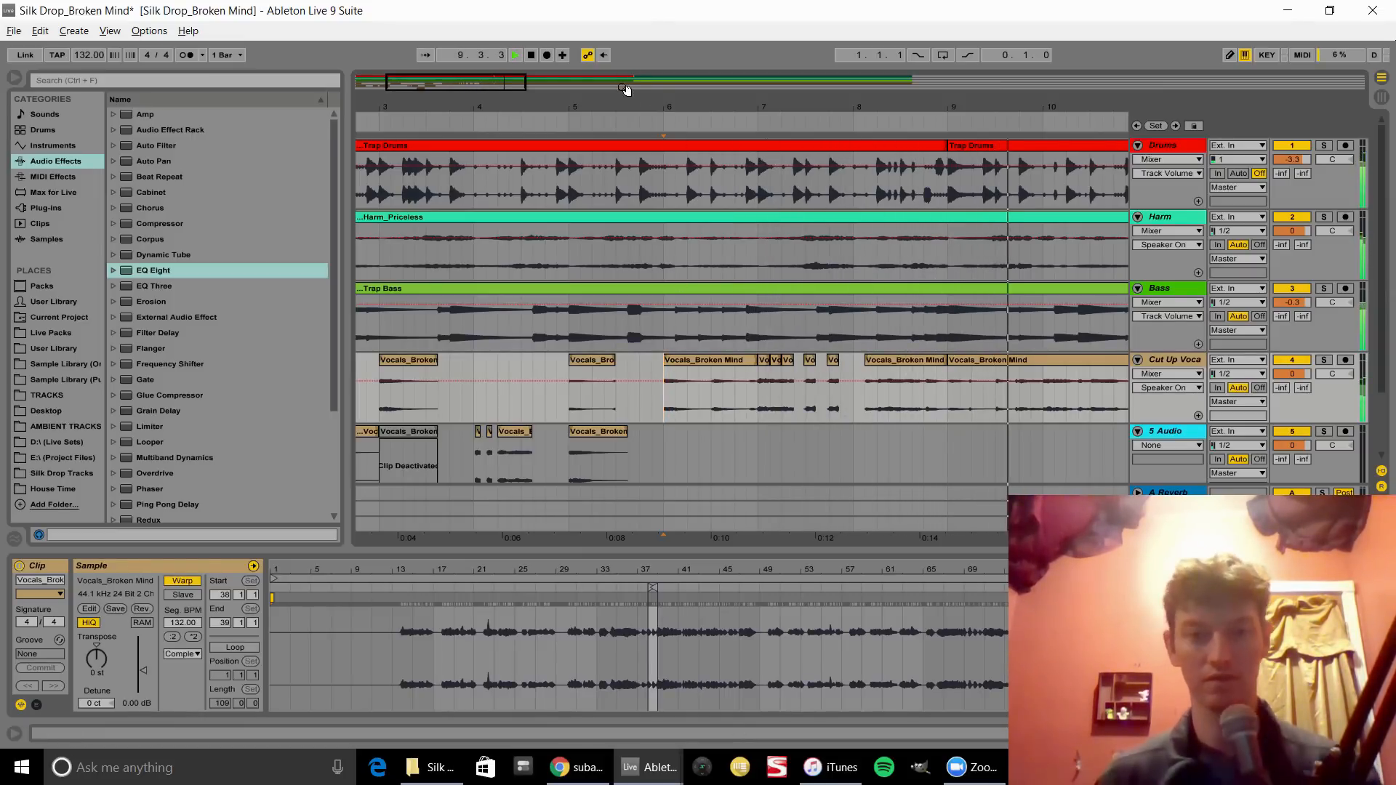
key("space")
left_click_drag(604, 109, 605, 94)
key("minus")
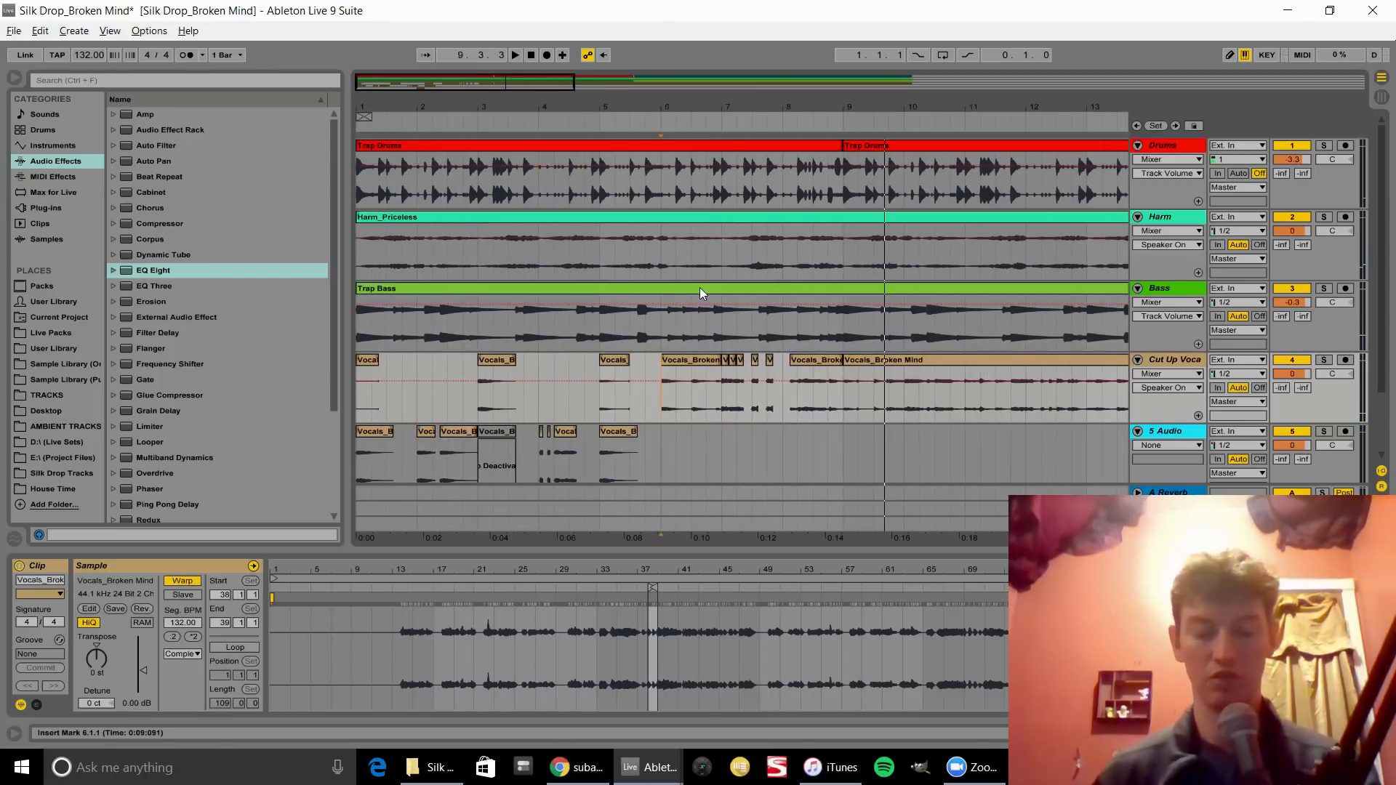
left_click(676, 360)
key("space")
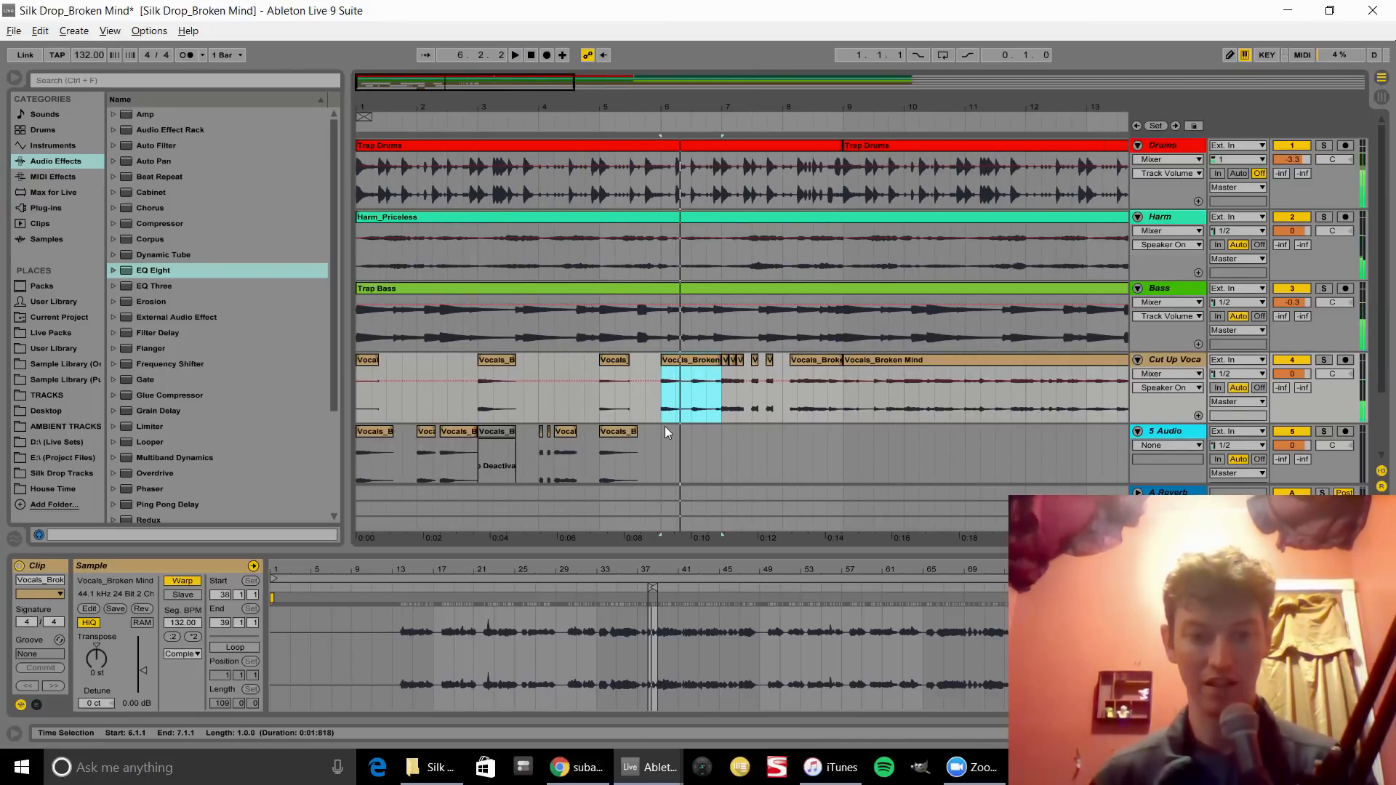
- Copy the 6.1.1 clip from Cut Up Voca onto 5 Audio, transpose the copy by -7 semitones, and play from 5.1.1
scroll(664, 426, "down", 3)
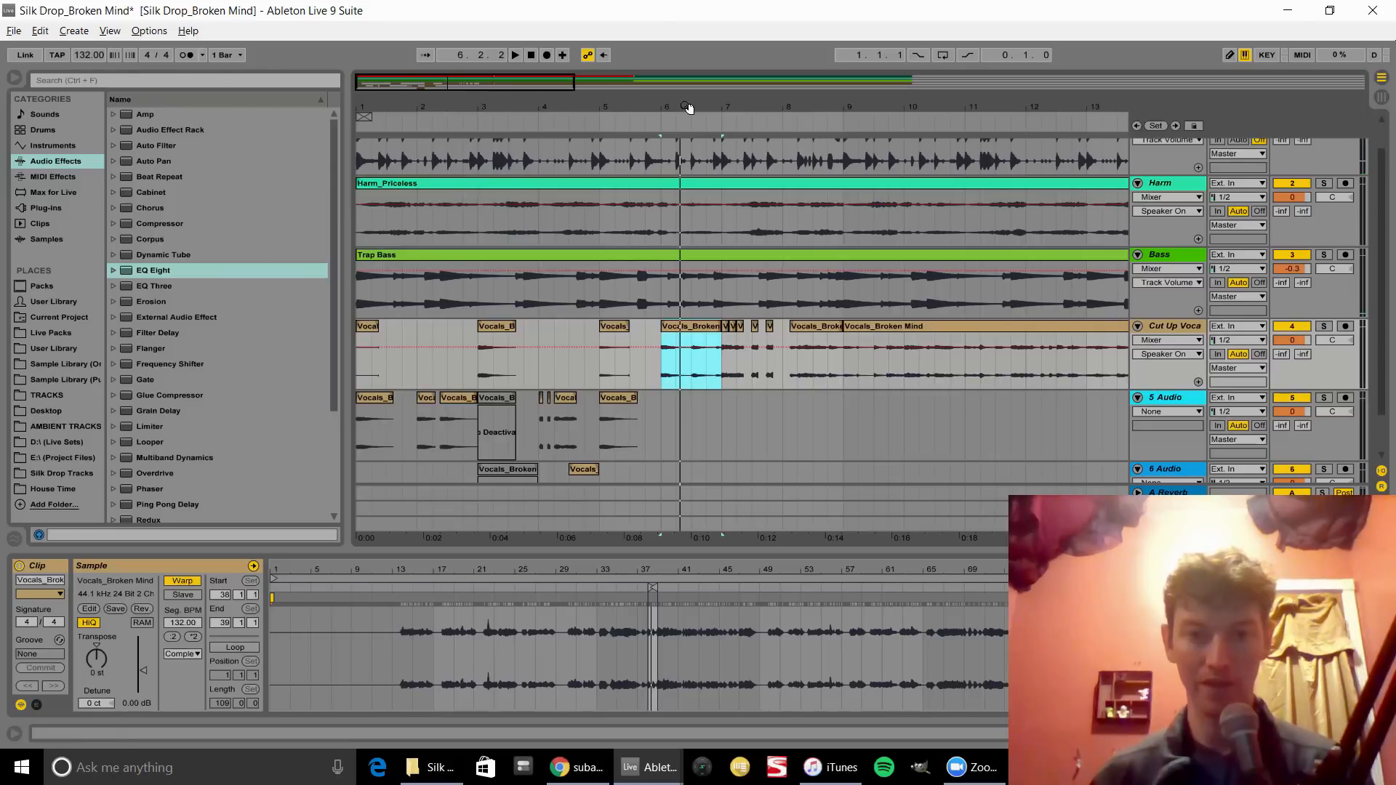
left_click_drag(689, 108, 679, 175)
scroll(649, 389, "down", 4)
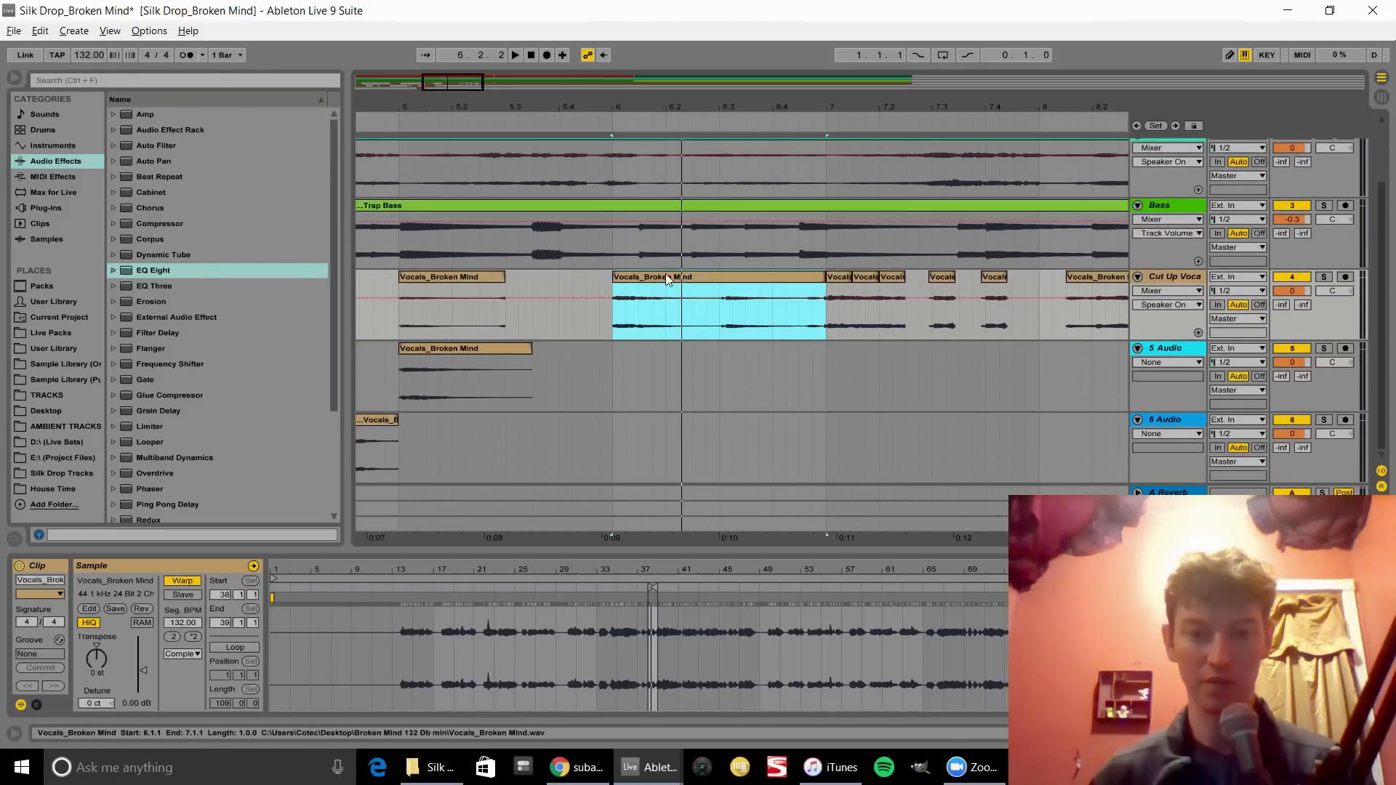
left_click_drag(665, 273, 664, 387)
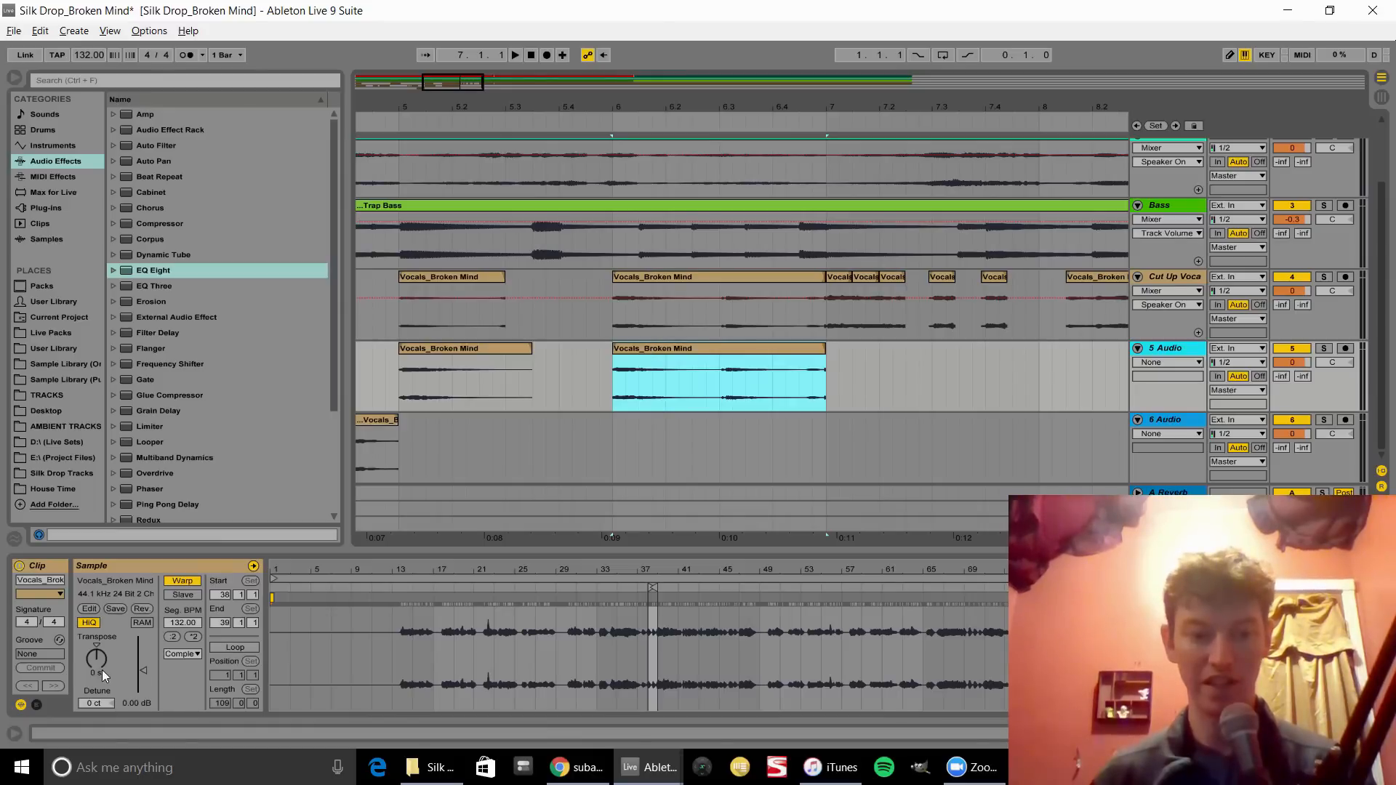
left_click_drag(98, 661, 97, 695)
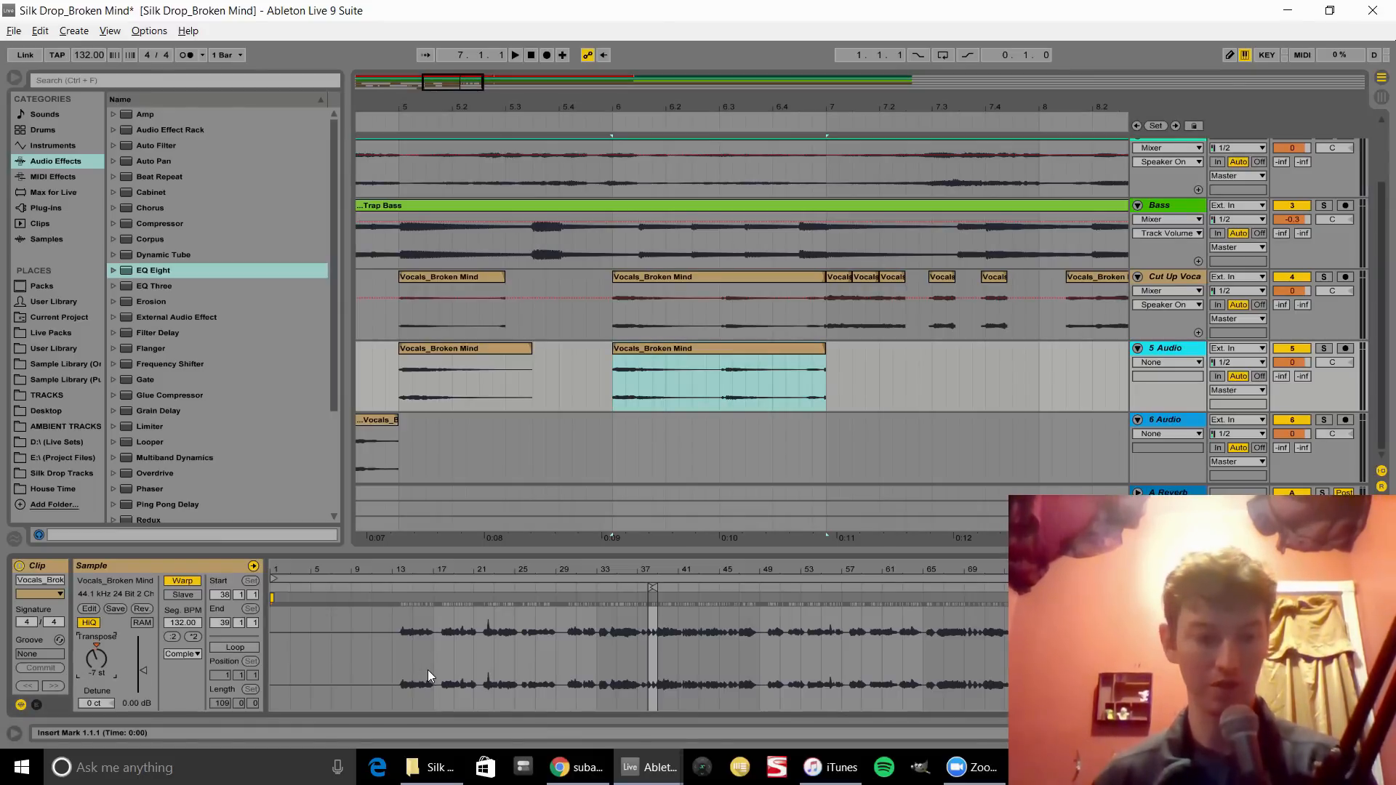
left_click(398, 382)
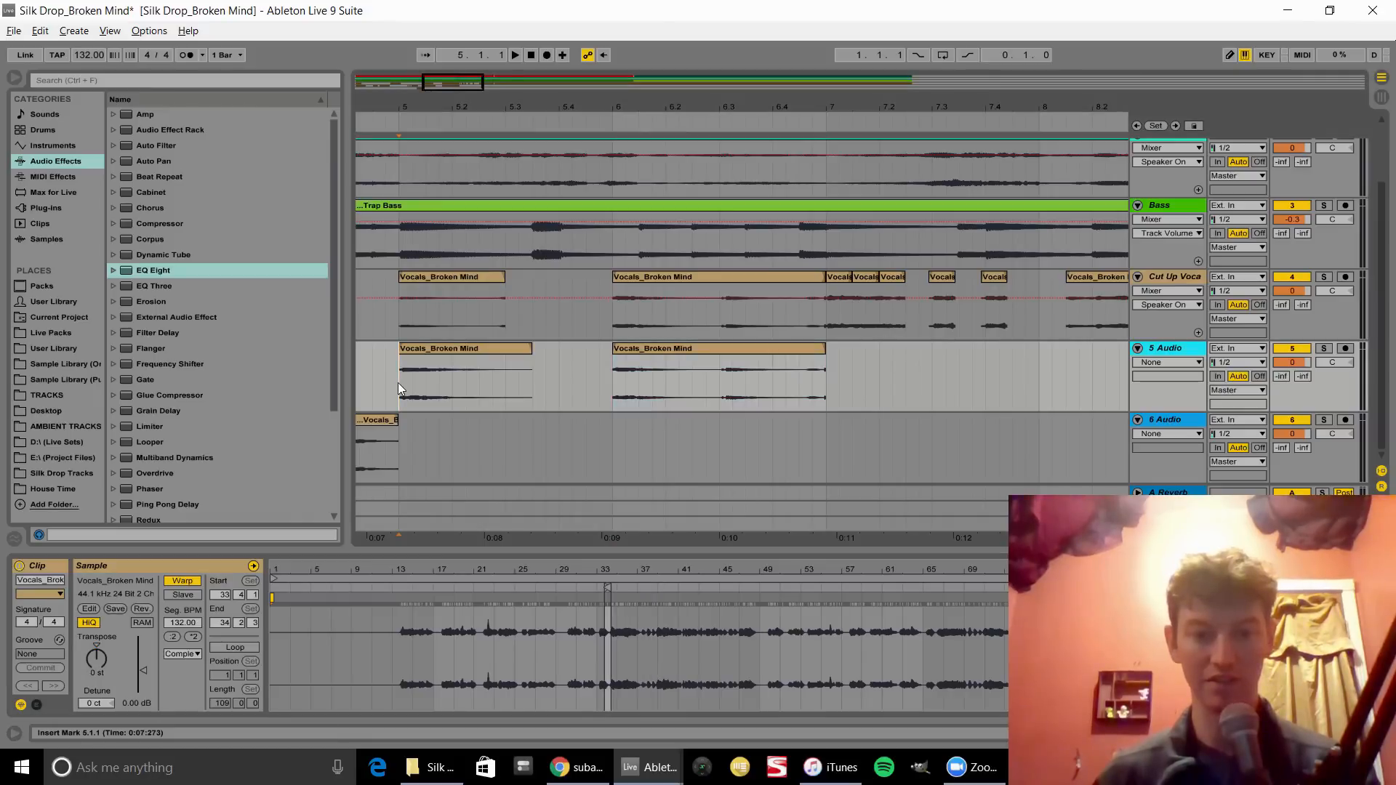
key("space")
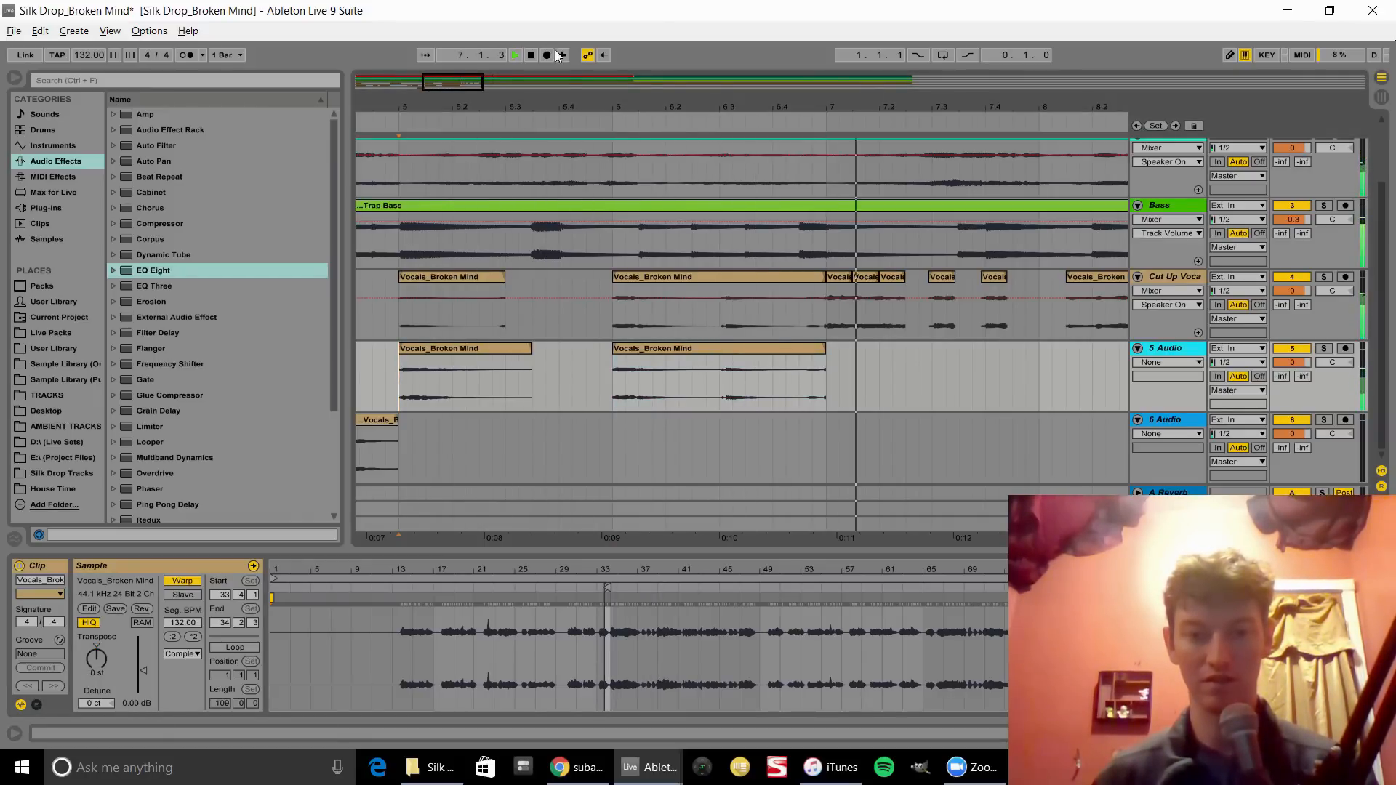
left_click_drag(570, 109, 372, 115)
key("space")
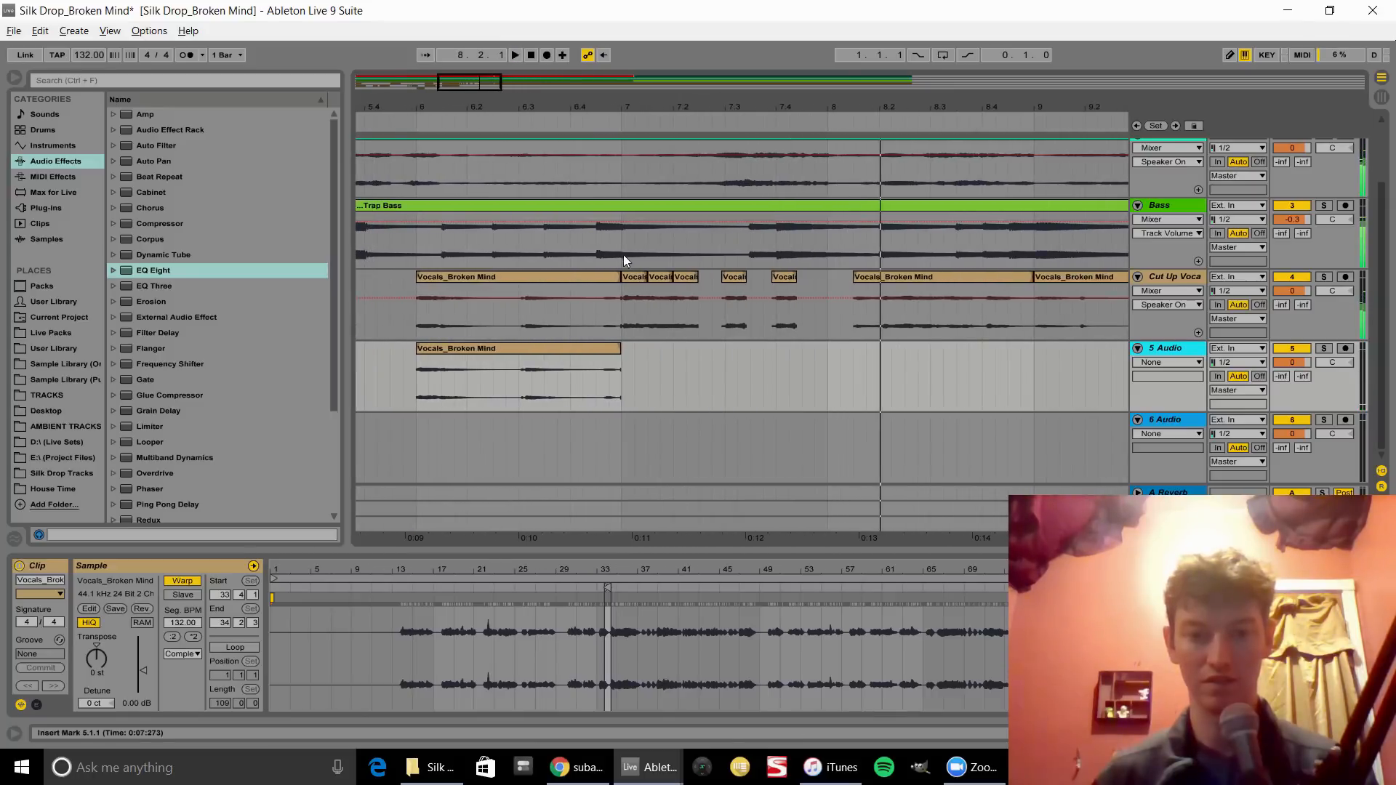
- Copy the 7.1.1 slice from Cut Up Voca onto 5 Audio, play from 6.1.1, and trim the copy's end to 7.3.1
left_click_drag(634, 277, 828, 349)
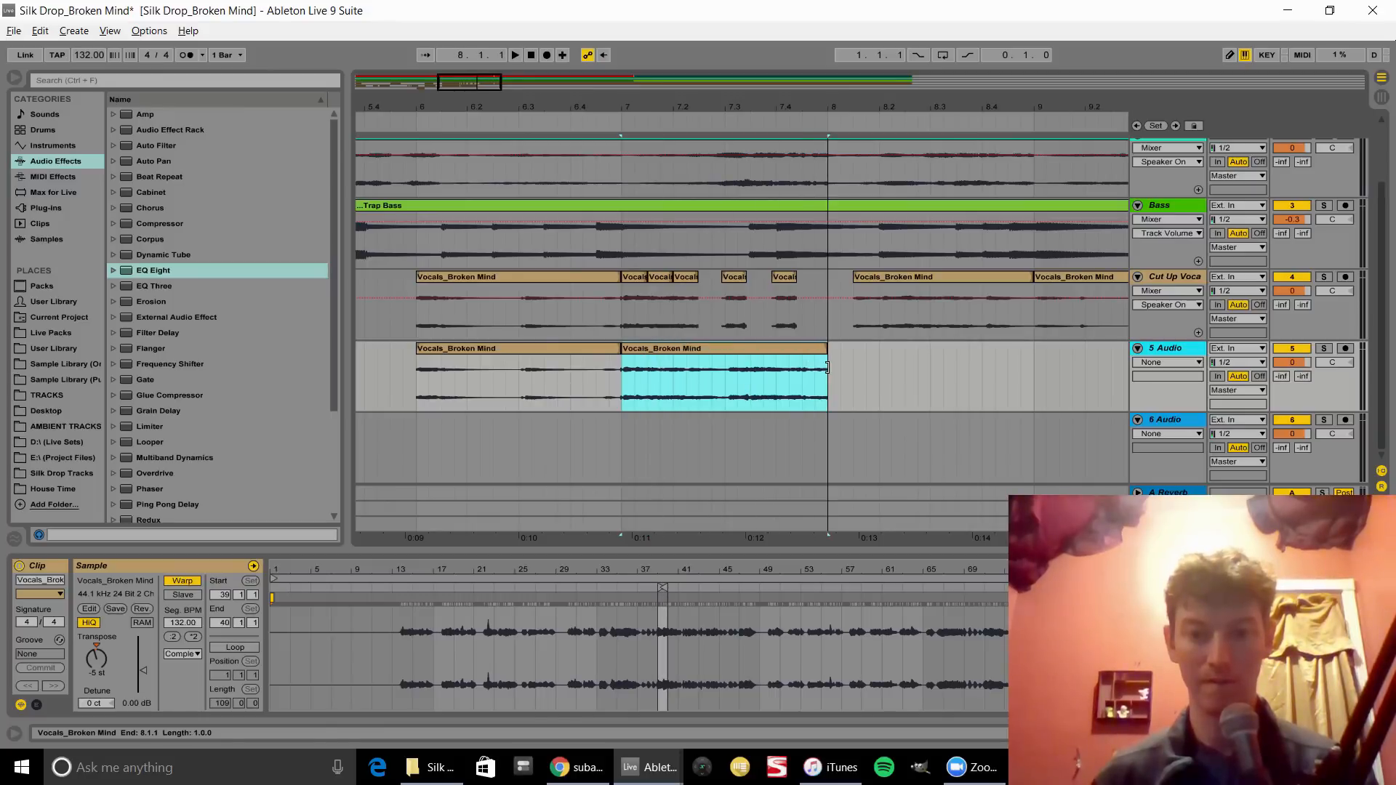
left_click(495, 352)
key("space")
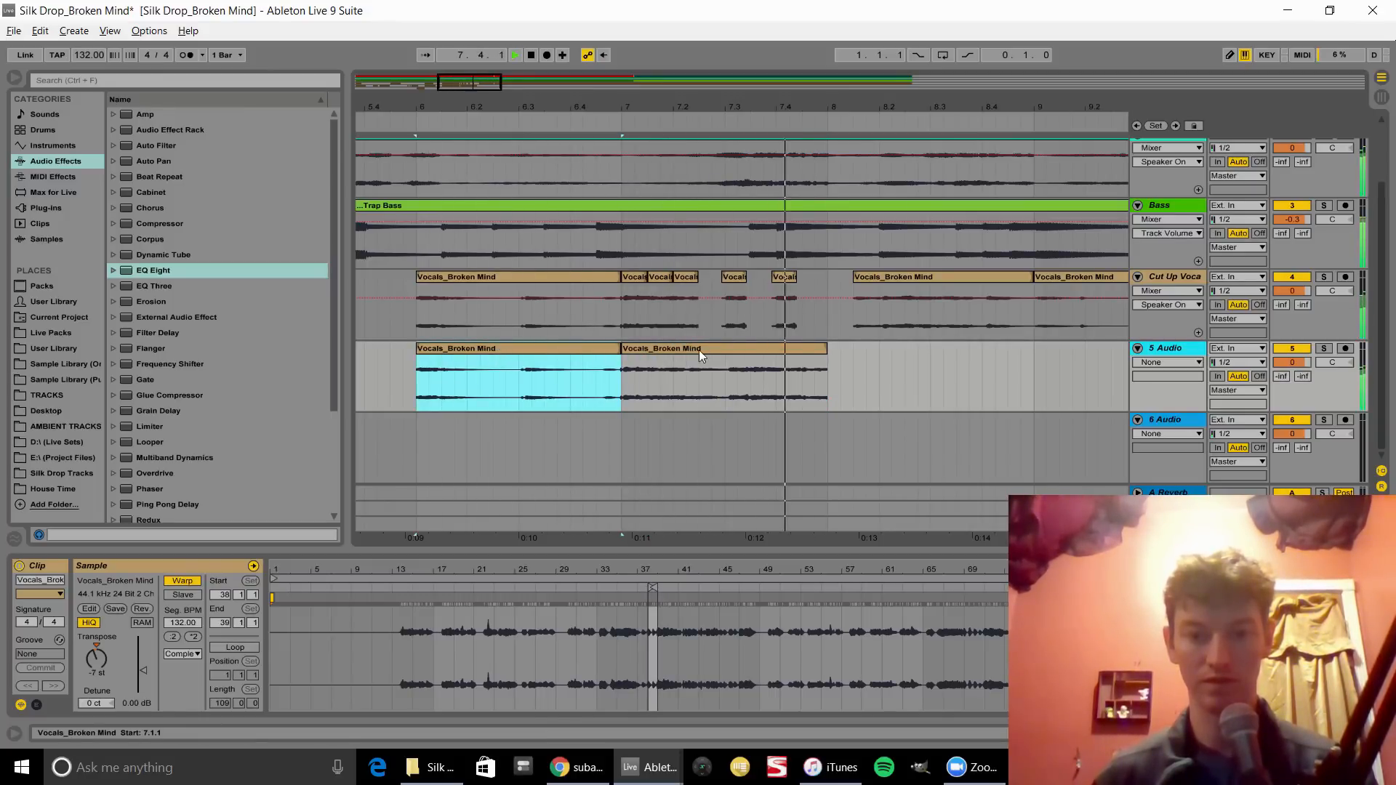
left_click_drag(819, 351, 725, 350)
key("space")
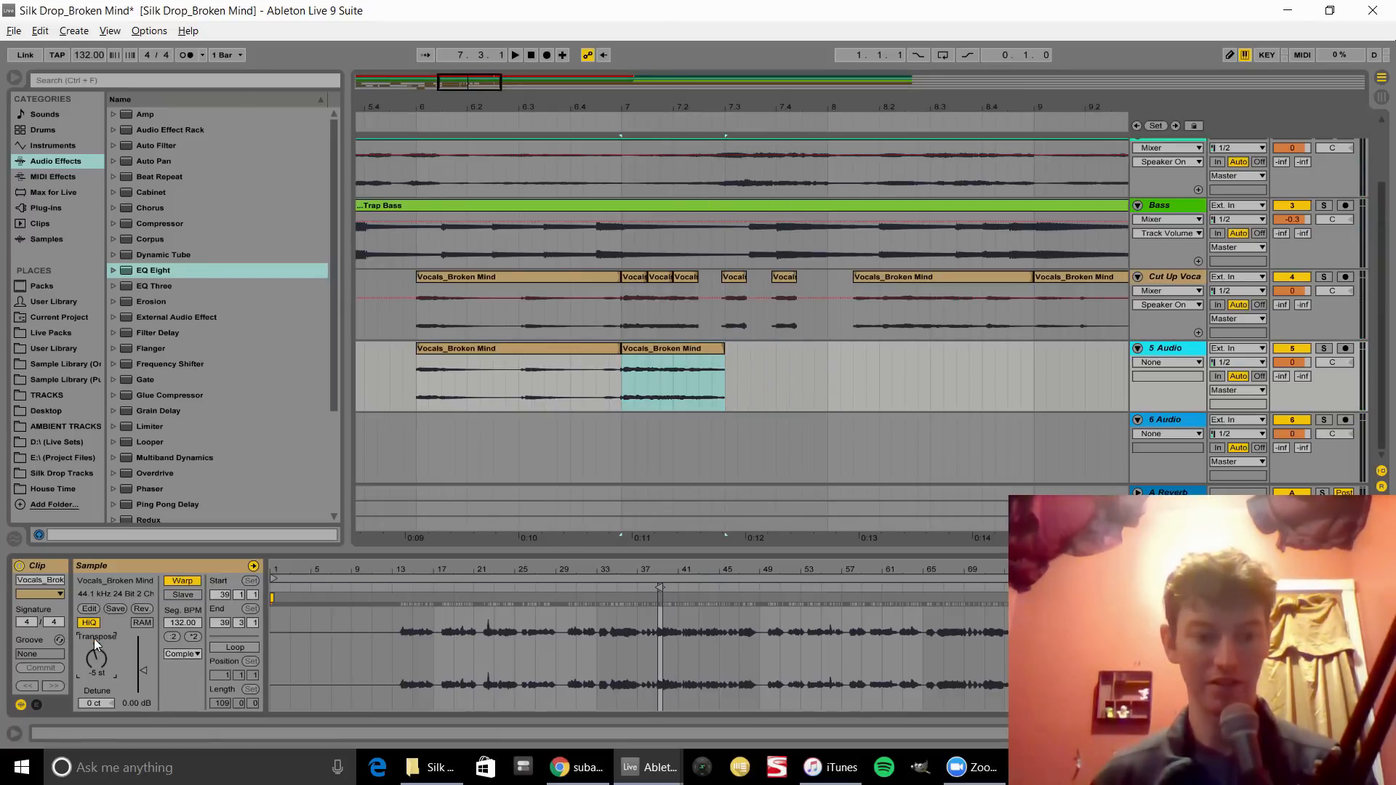
- Play from 6.1.1, move the second copied clip on 5 Audio from 7.1.1 to 7.3.1, and replay from 6.3.2
left_click(416, 376)
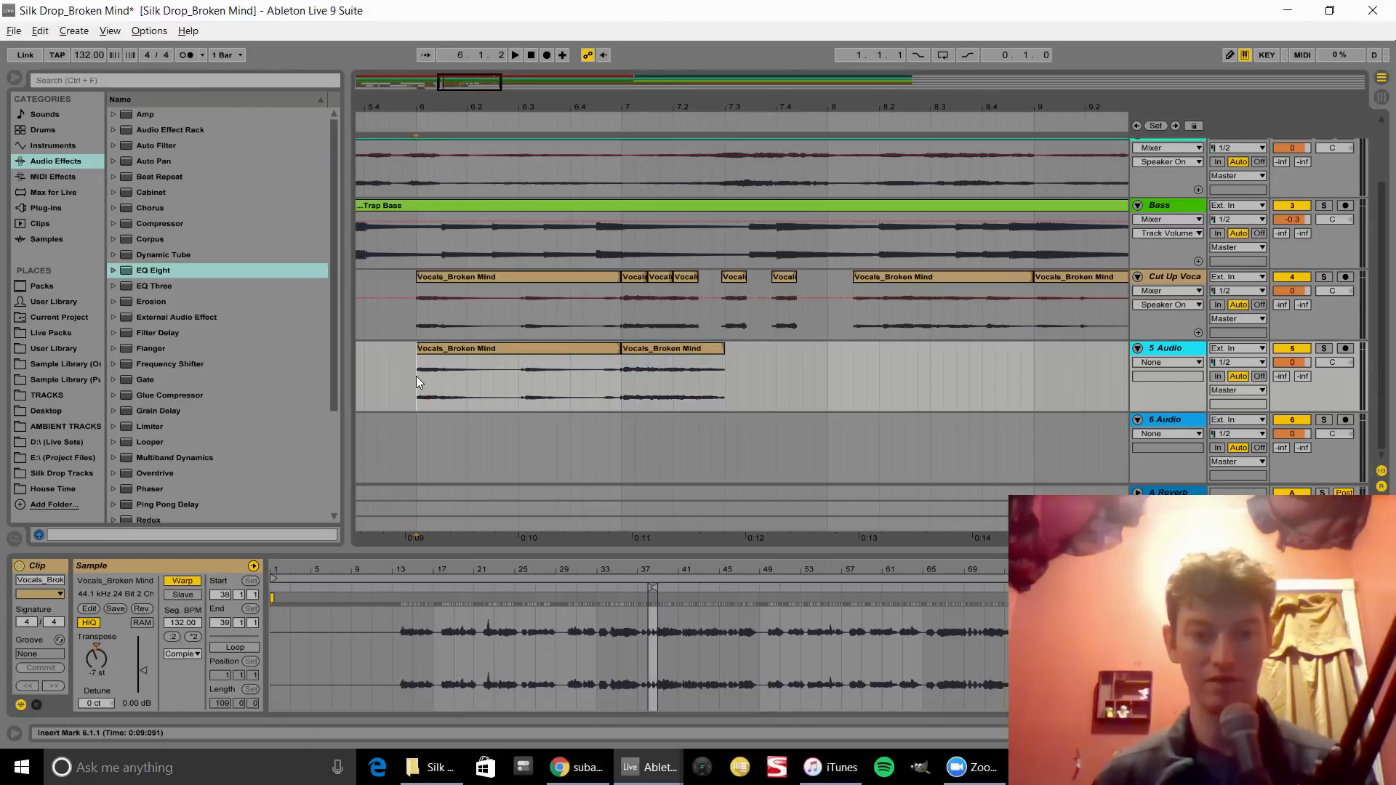
key("space")
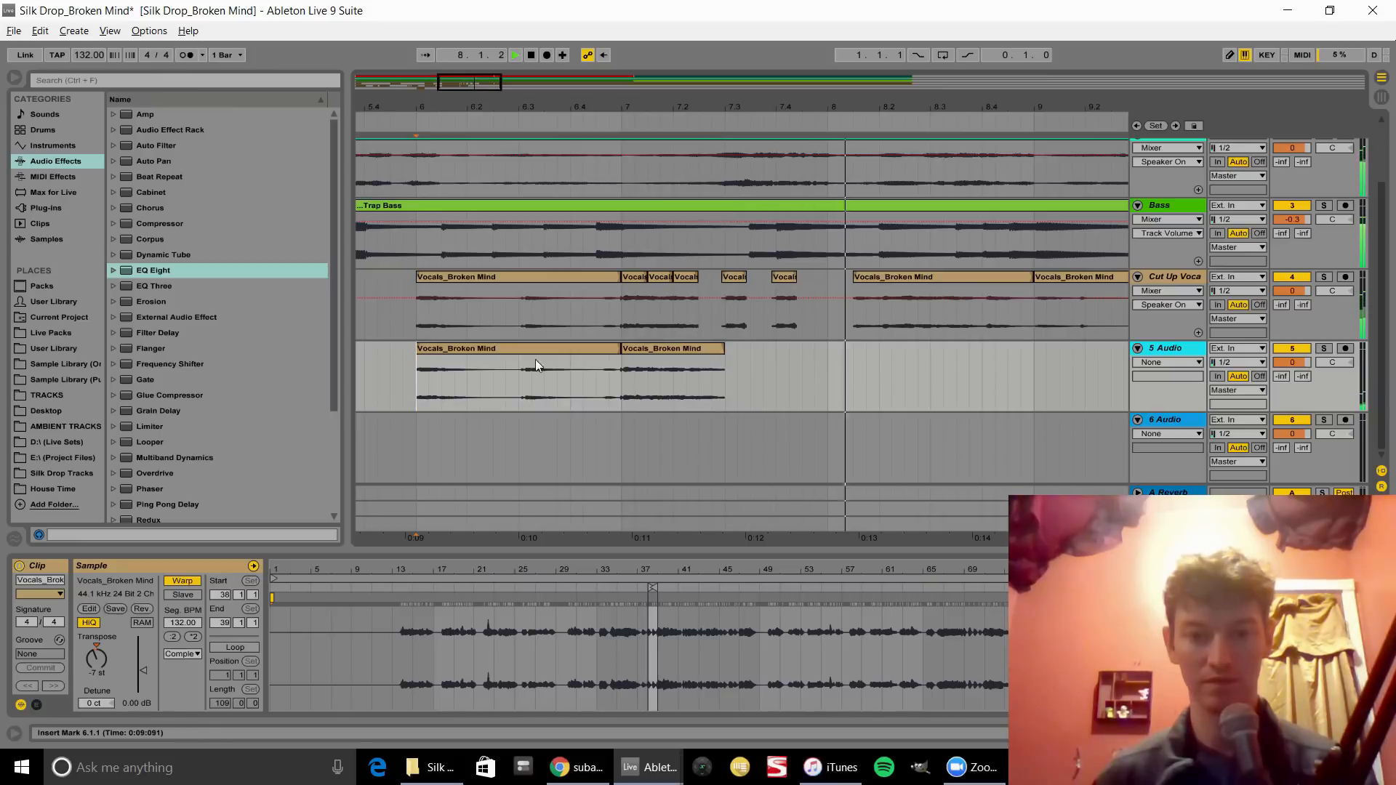
key("space")
left_click_drag(670, 349, 778, 371)
left_click(526, 381)
key("space")
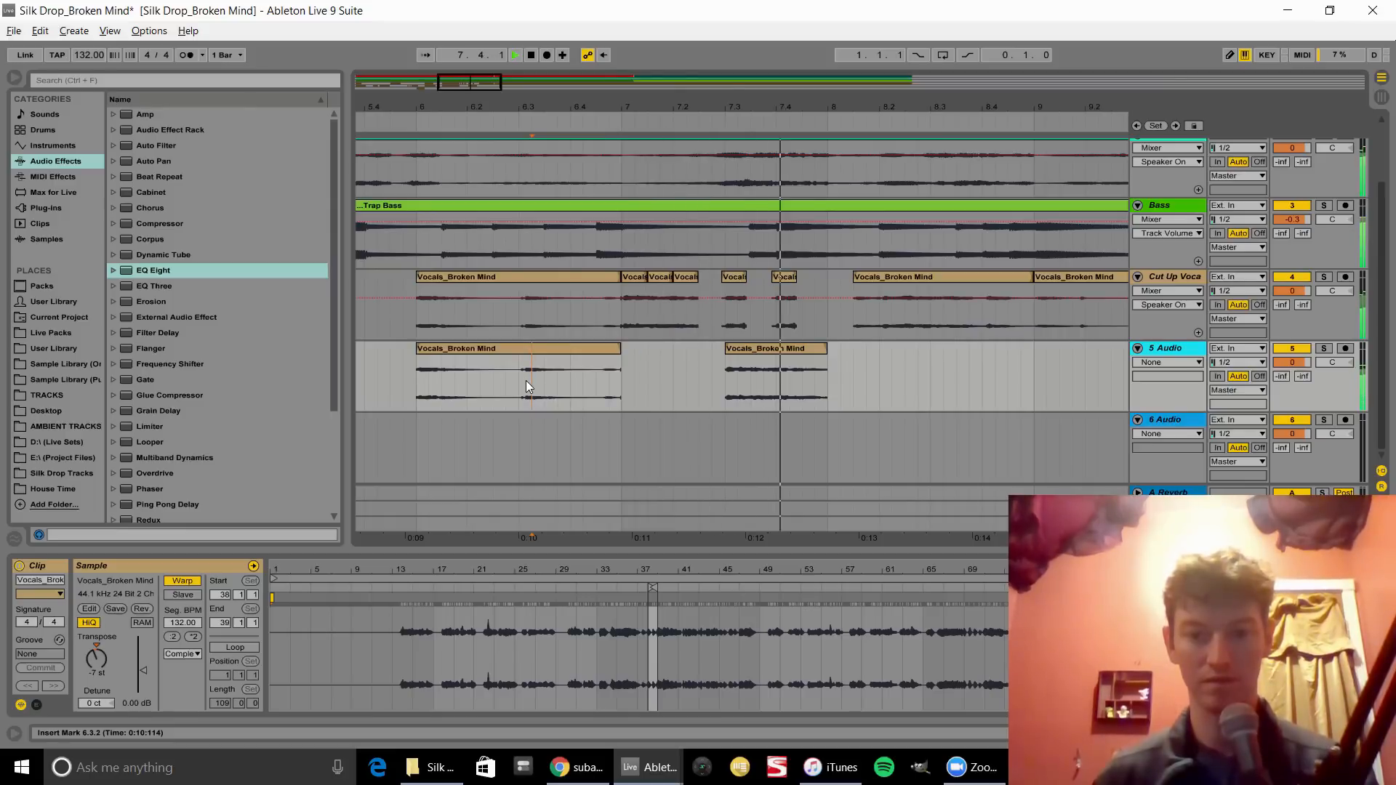
key("space")
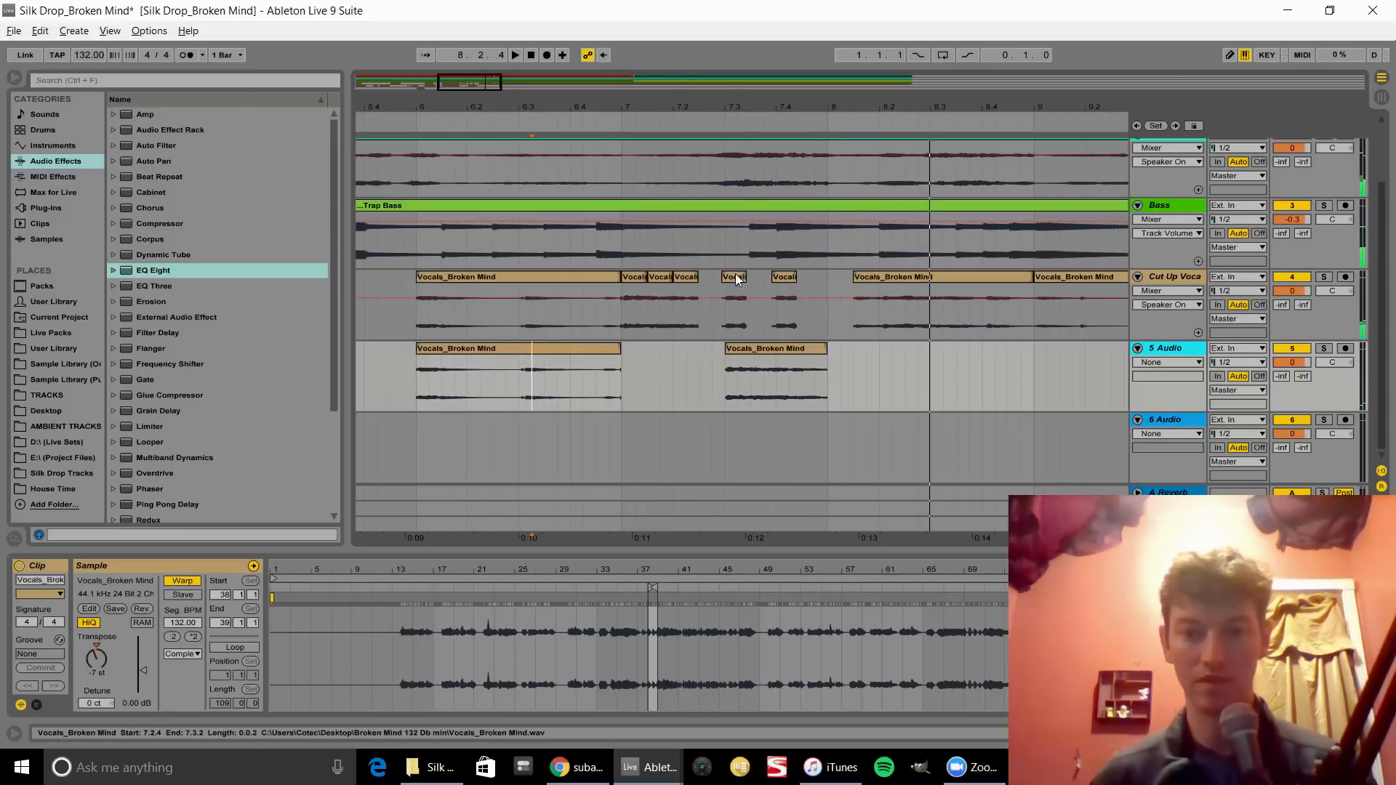
- Extend the 7.3.1 clip on 5 Audio to end at 9.1.1, and delete its section from 8.1.1 to 8.2.1
left_click_drag(898, 276, 724, 350)
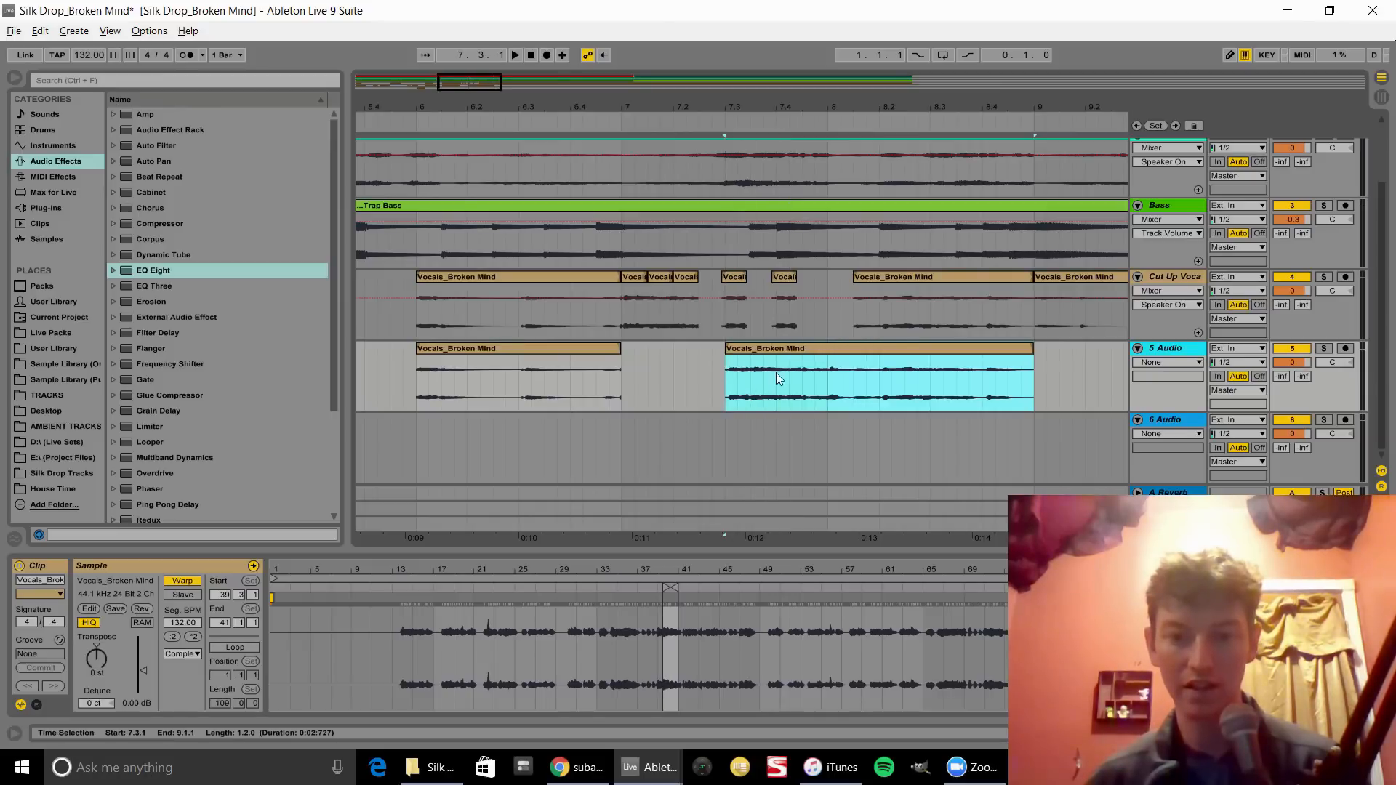
key("space")
left_click_drag(828, 384, 1025, 393)
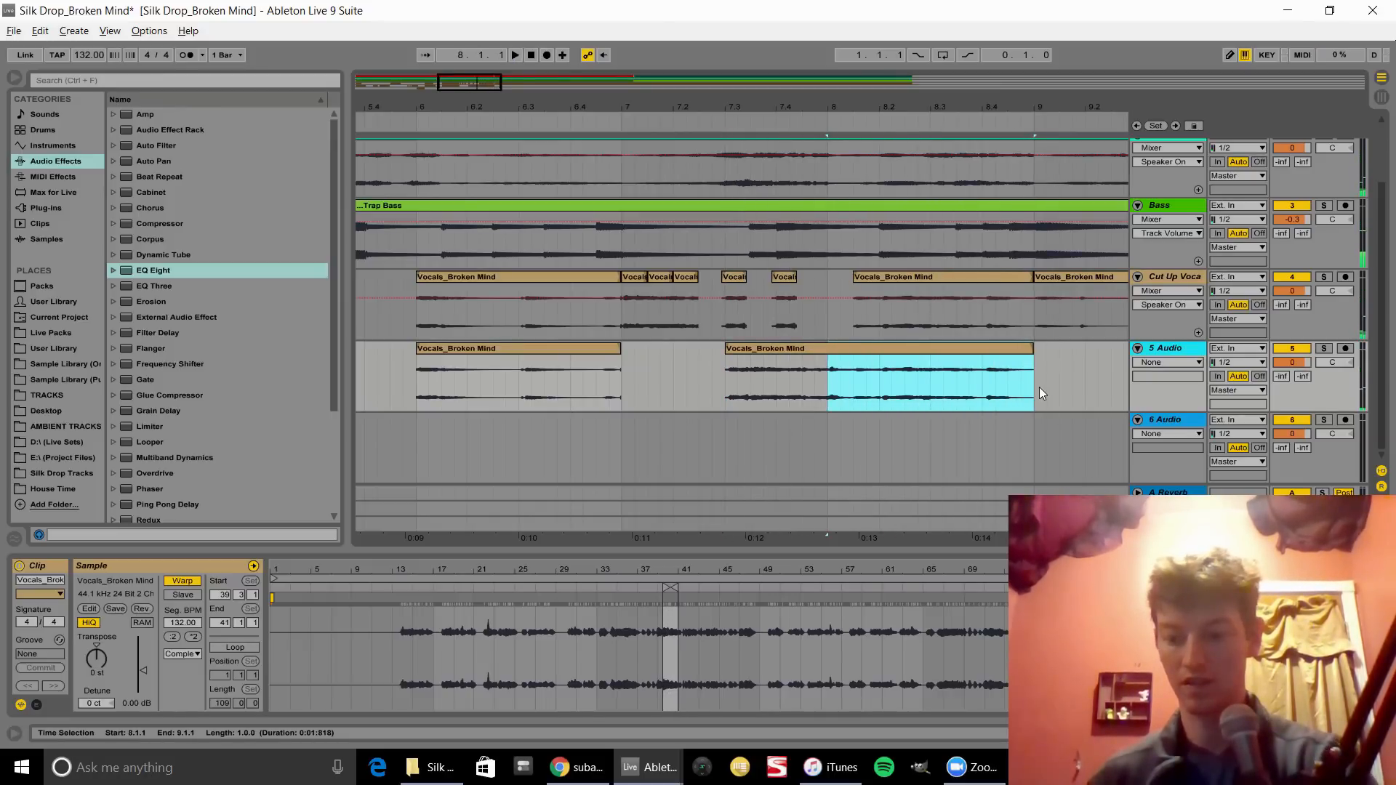
left_click_drag(878, 384, 831, 383)
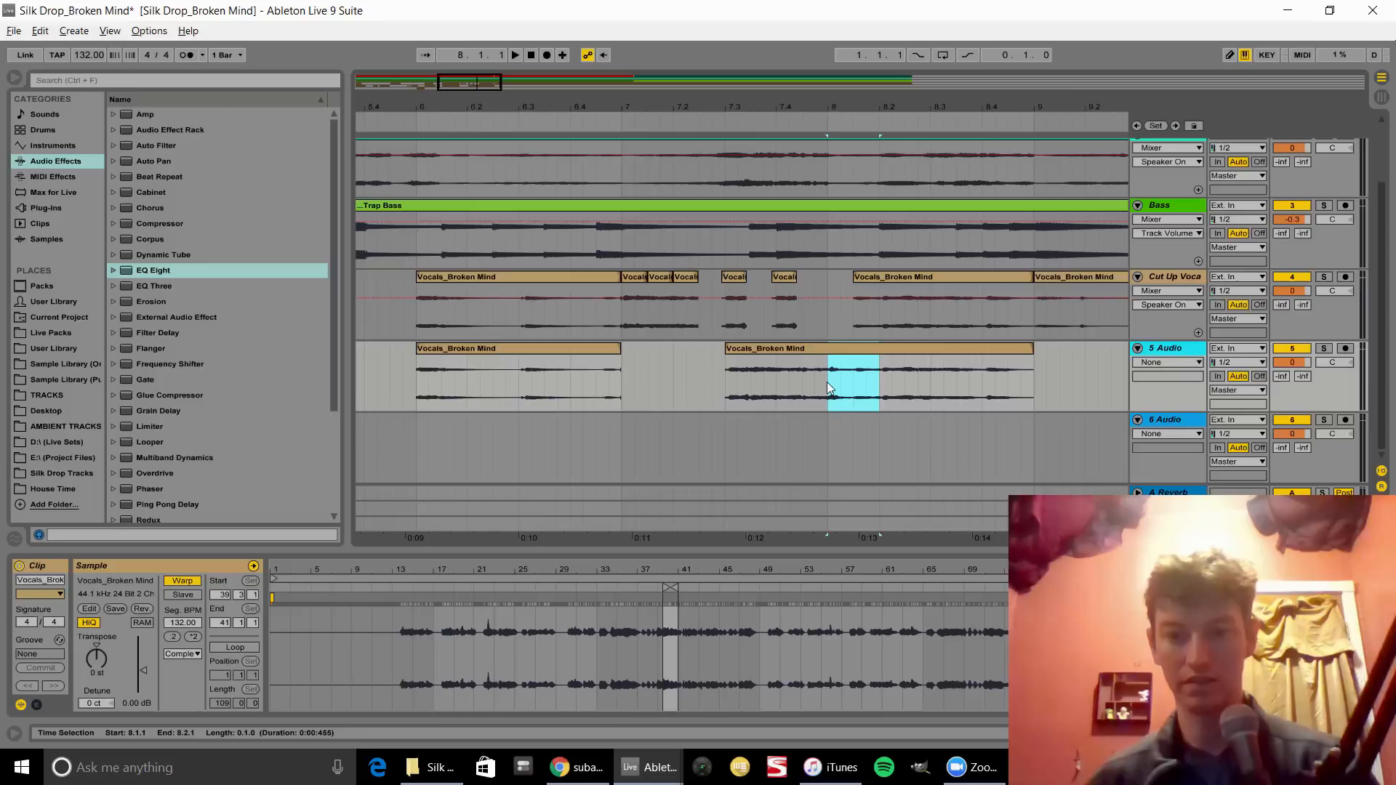
key("Delete")
- Try transposing the 7.3.1 clip on 5 Audio by -13 semitones, reset it to 0, and play from 6.3.3
left_click(779, 347)
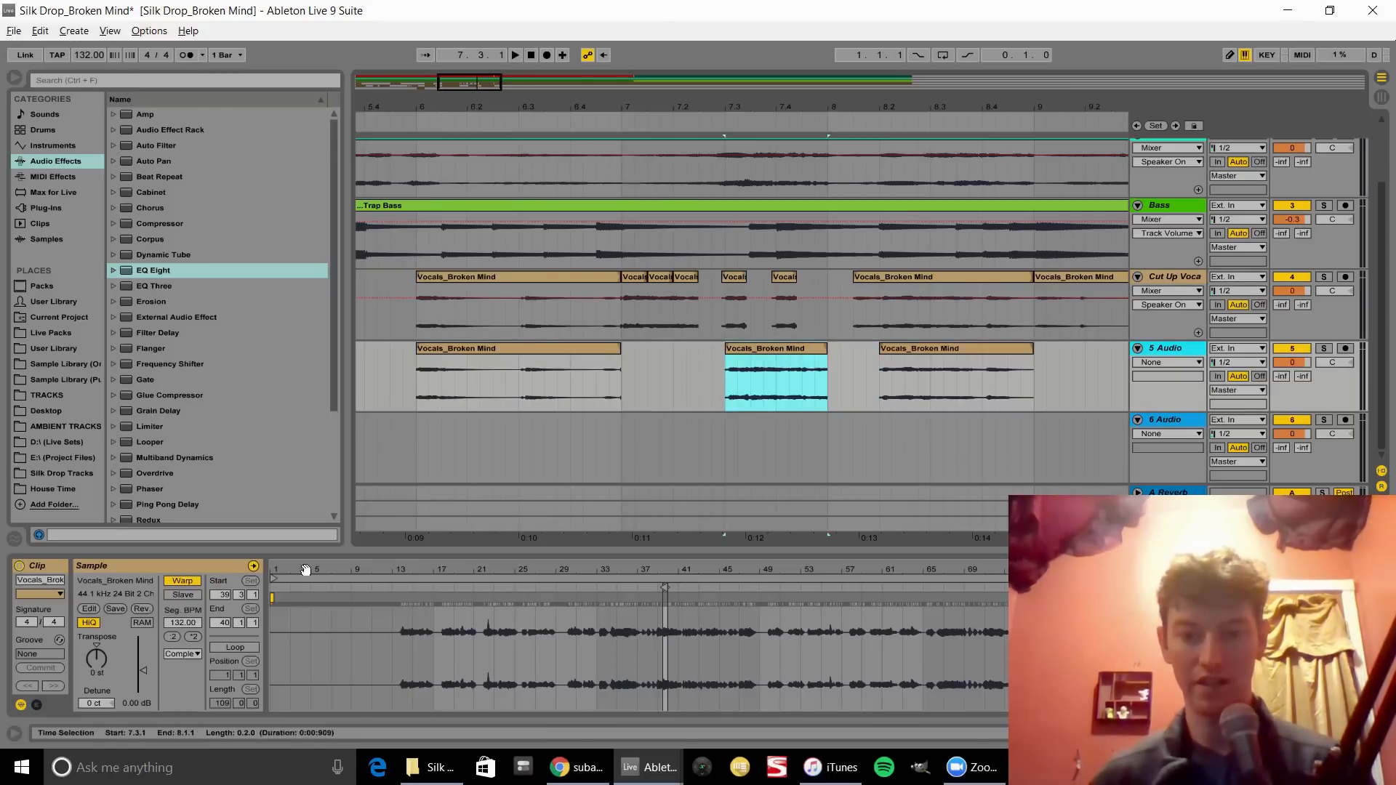
left_click_drag(96, 658, 96, 680)
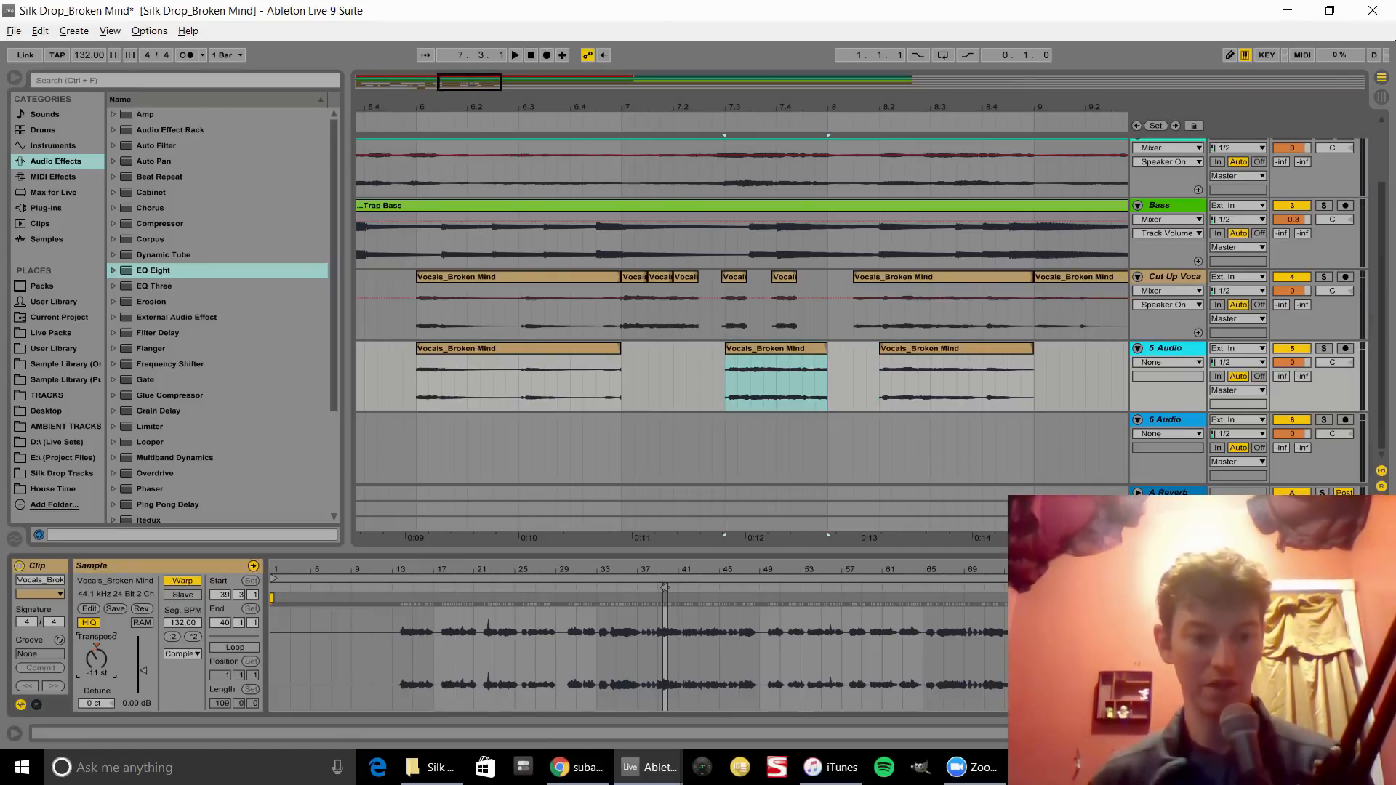
key("space")
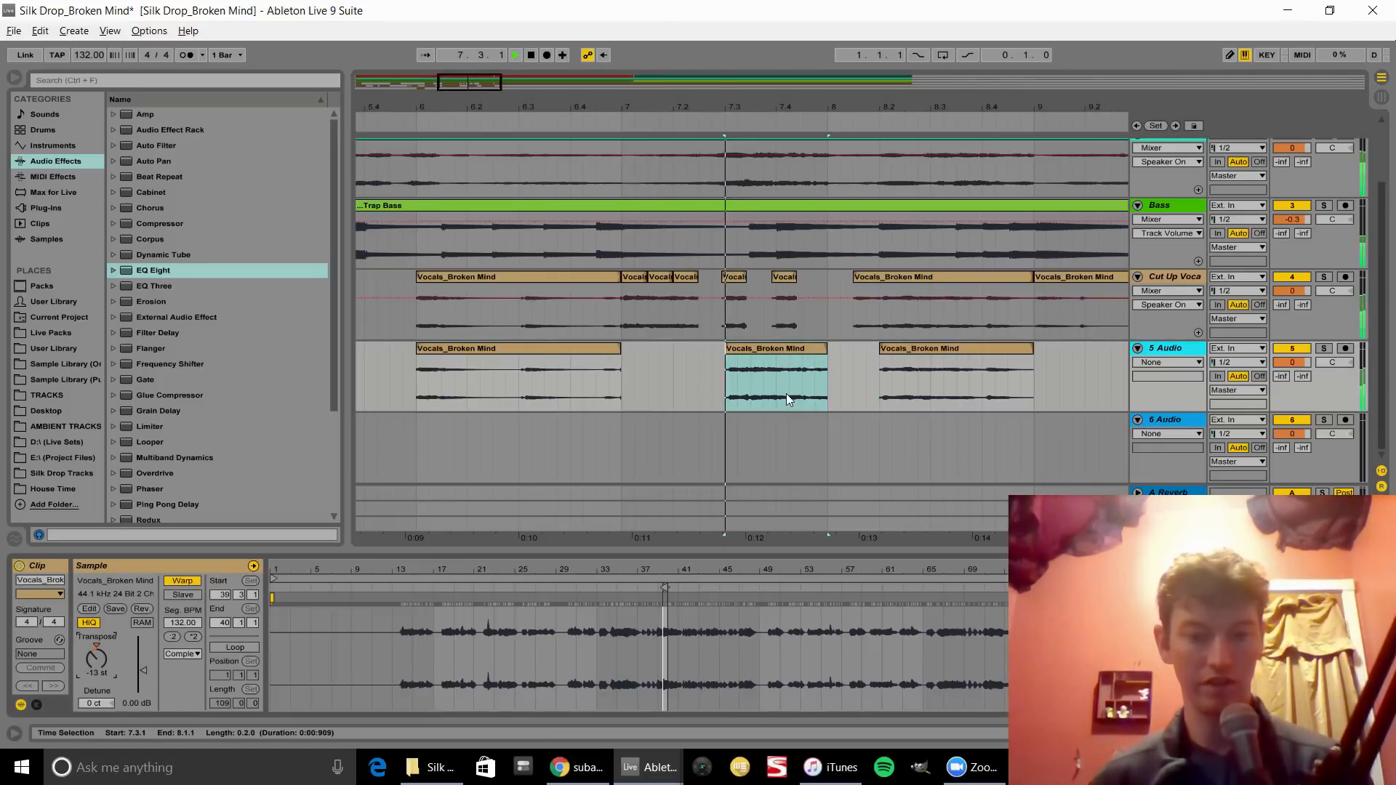
left_click(622, 333)
left_click(774, 345)
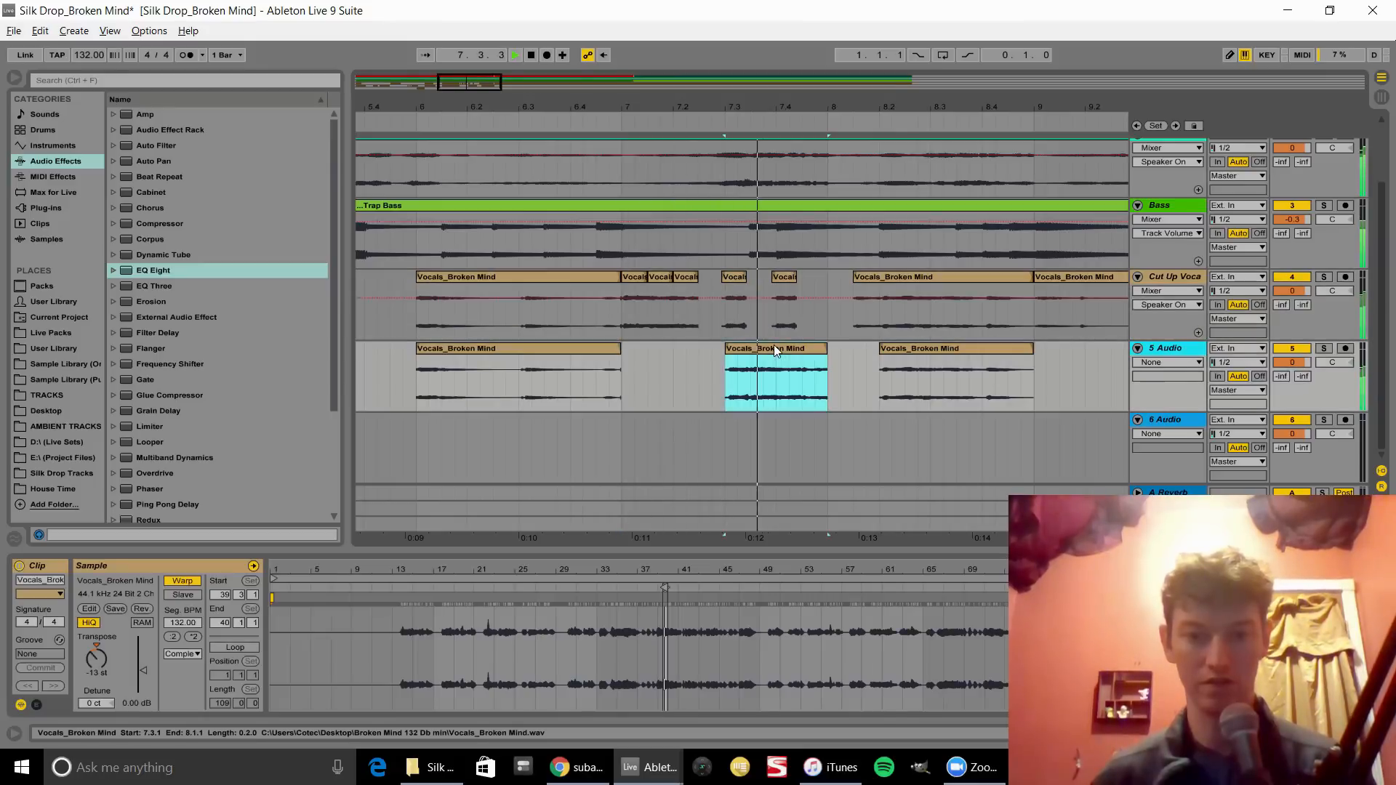
key("space")
left_click(99, 656)
key("Delete")
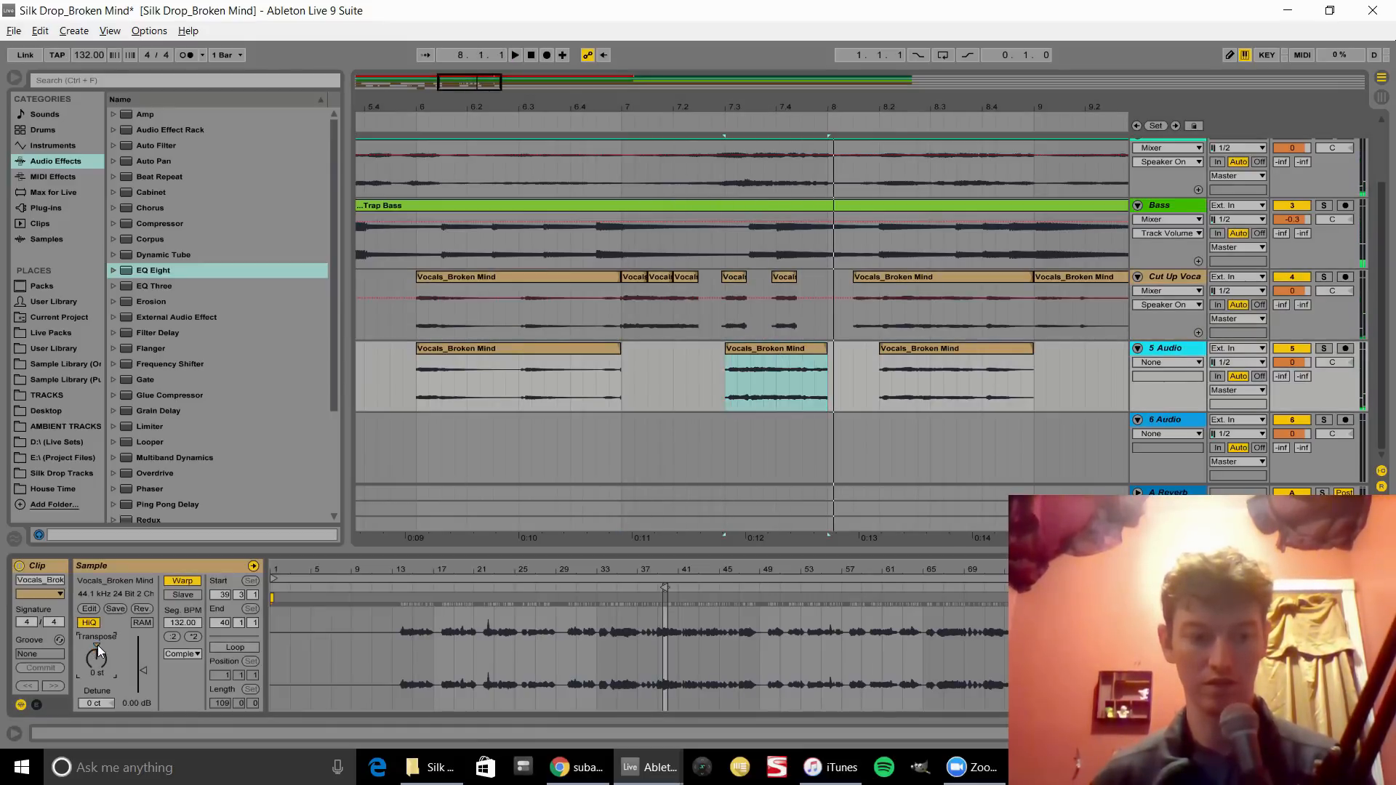
key("space")
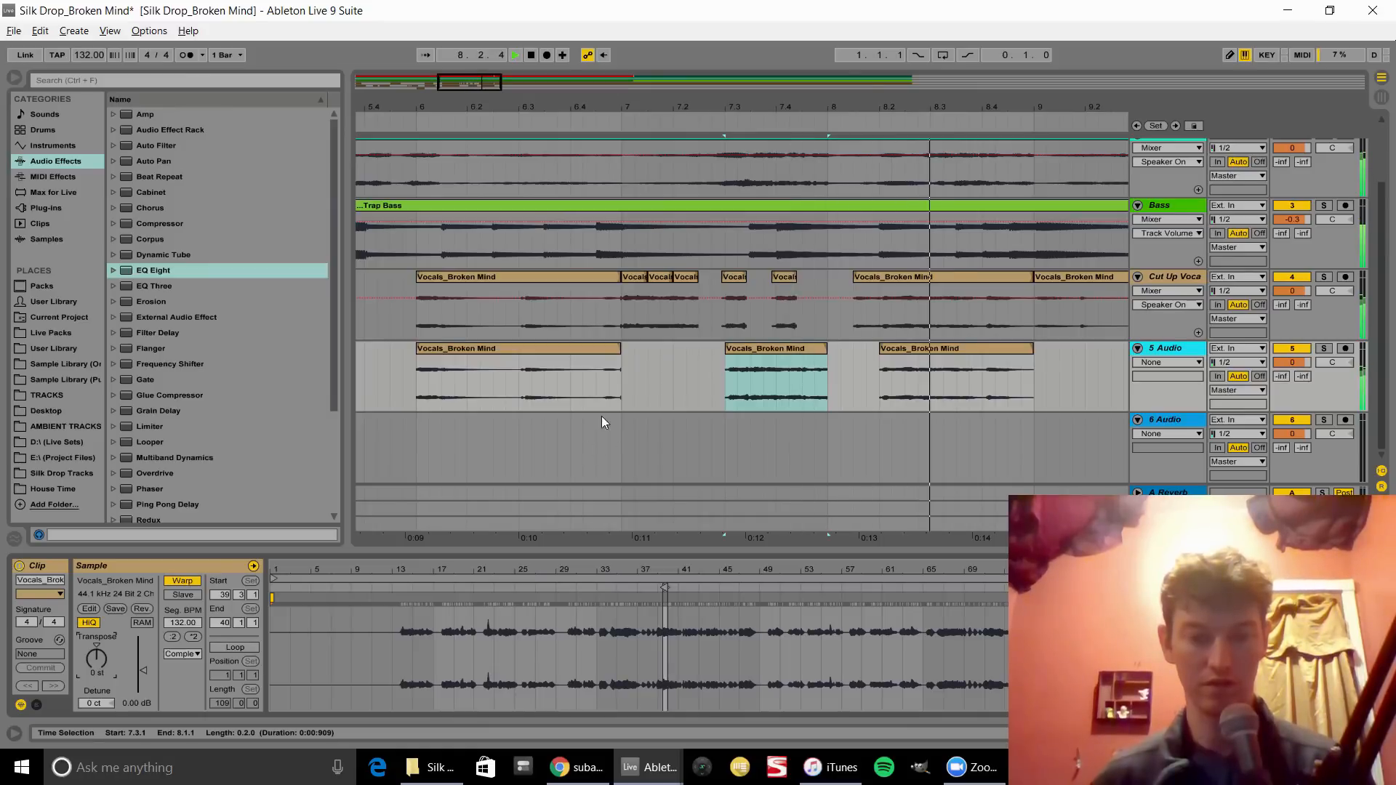
left_click(544, 390)
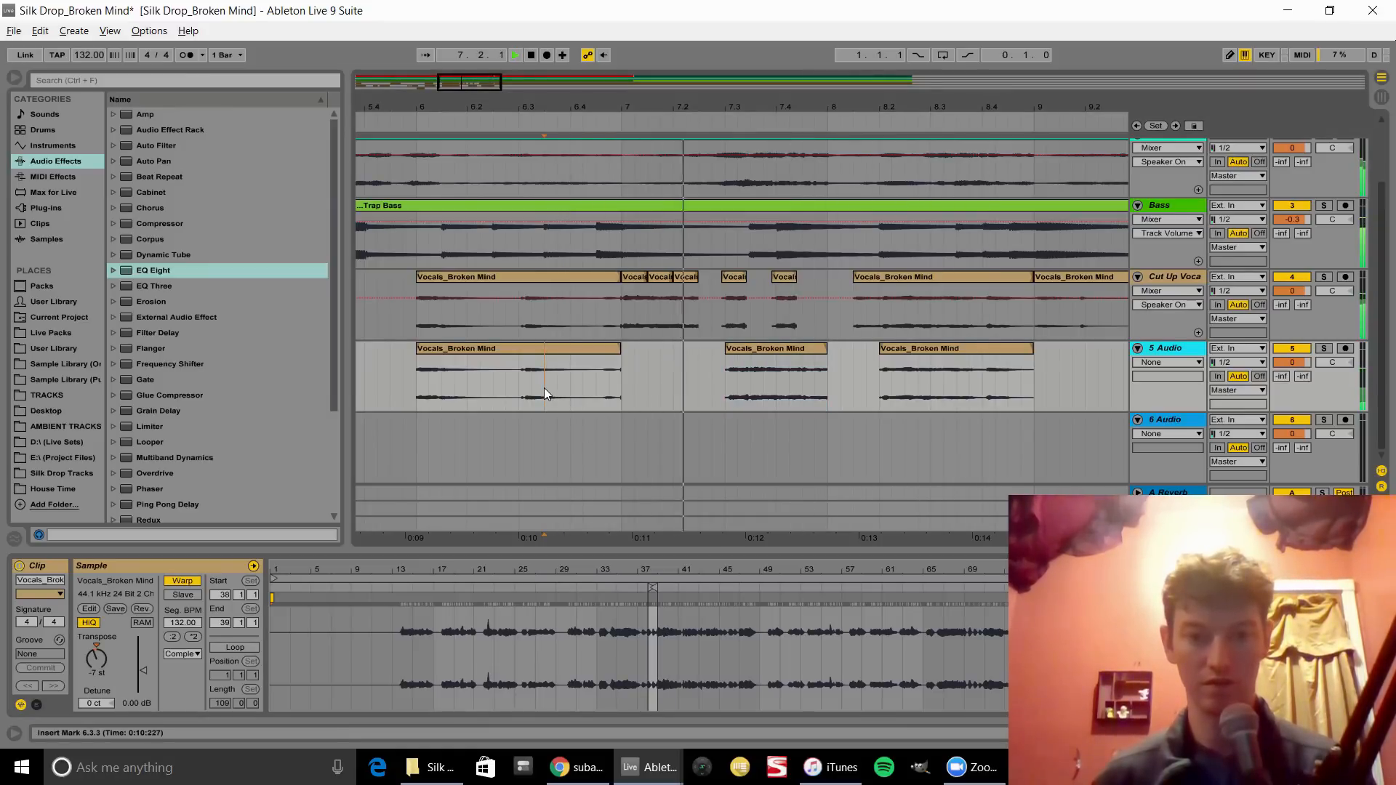
- Delete the 7.3.1 clip from 5 Audio and play the arrangement from 8.1.1
left_click(804, 350)
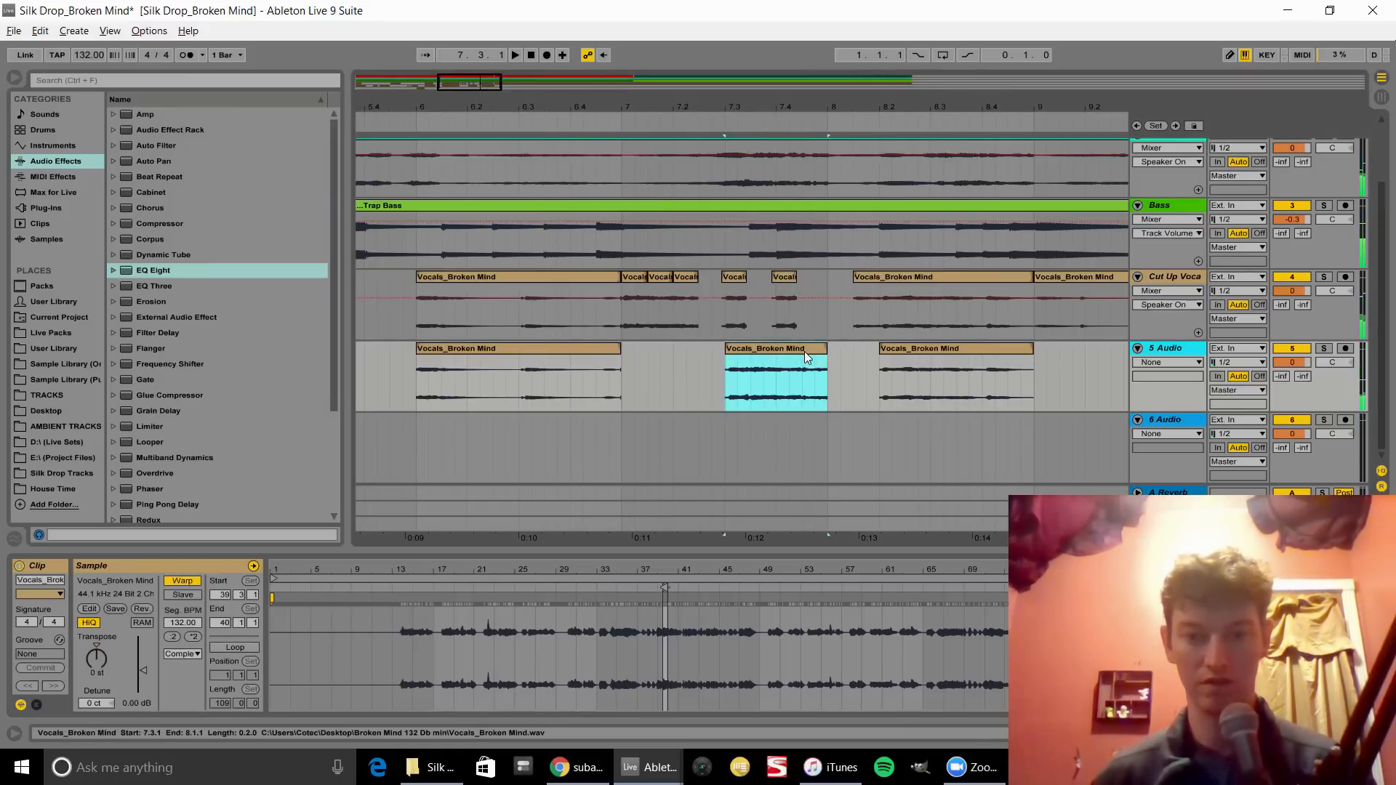
key("Delete")
key("space")
left_click(833, 327)
key("space")
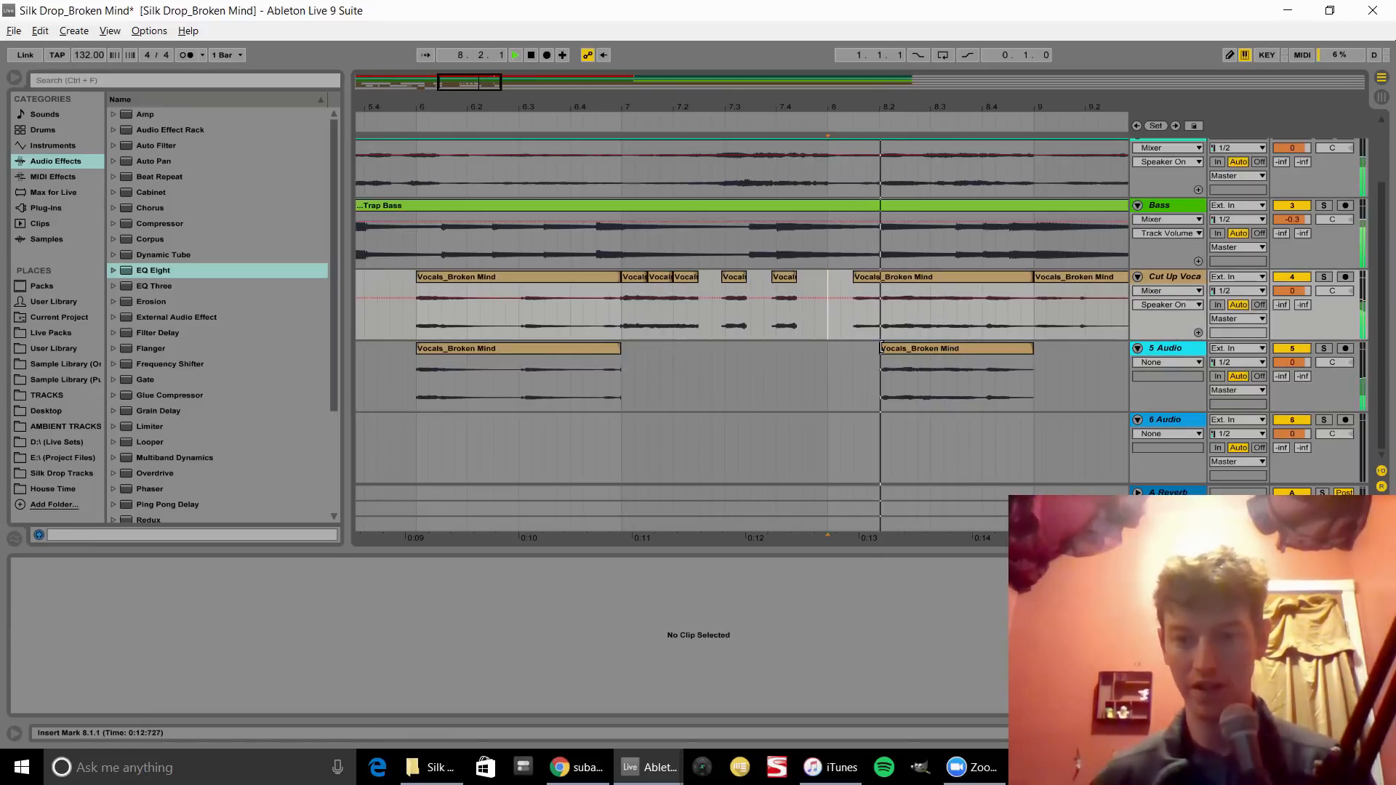
- Transpose the 8.2.1 clip on 5 Audio by -12 semitones and play the result
left_click(904, 351)
left_click_drag(102, 669, 101, 683)
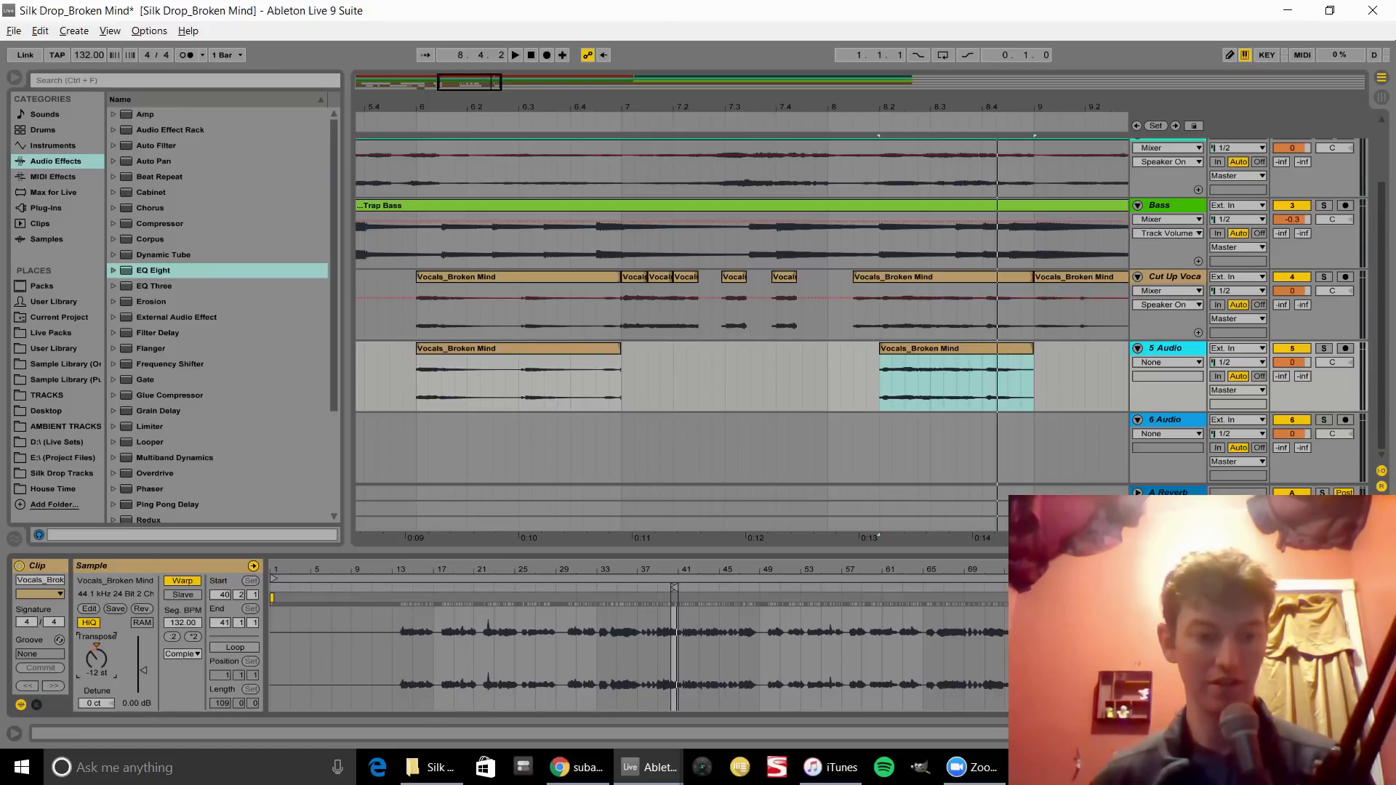
key("space")
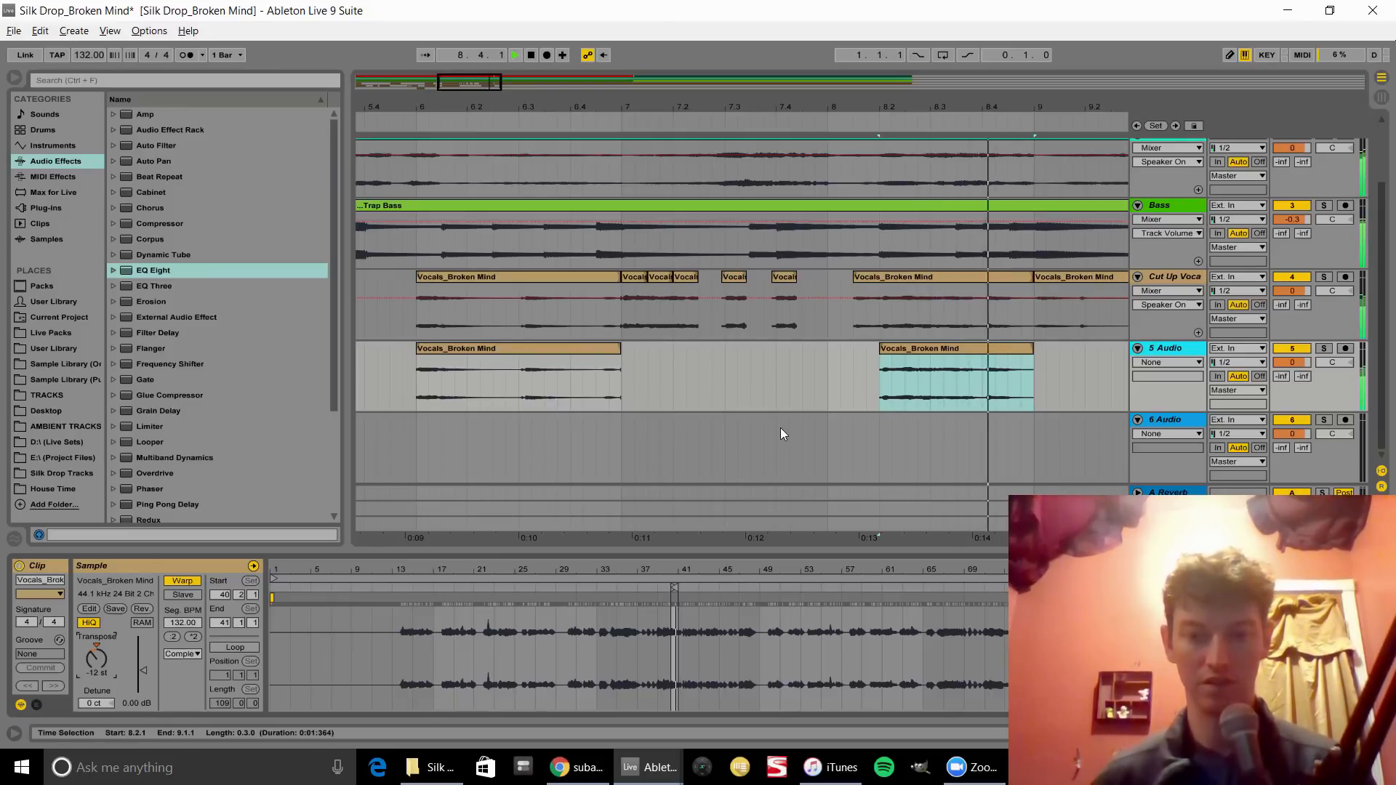
left_click(533, 369)
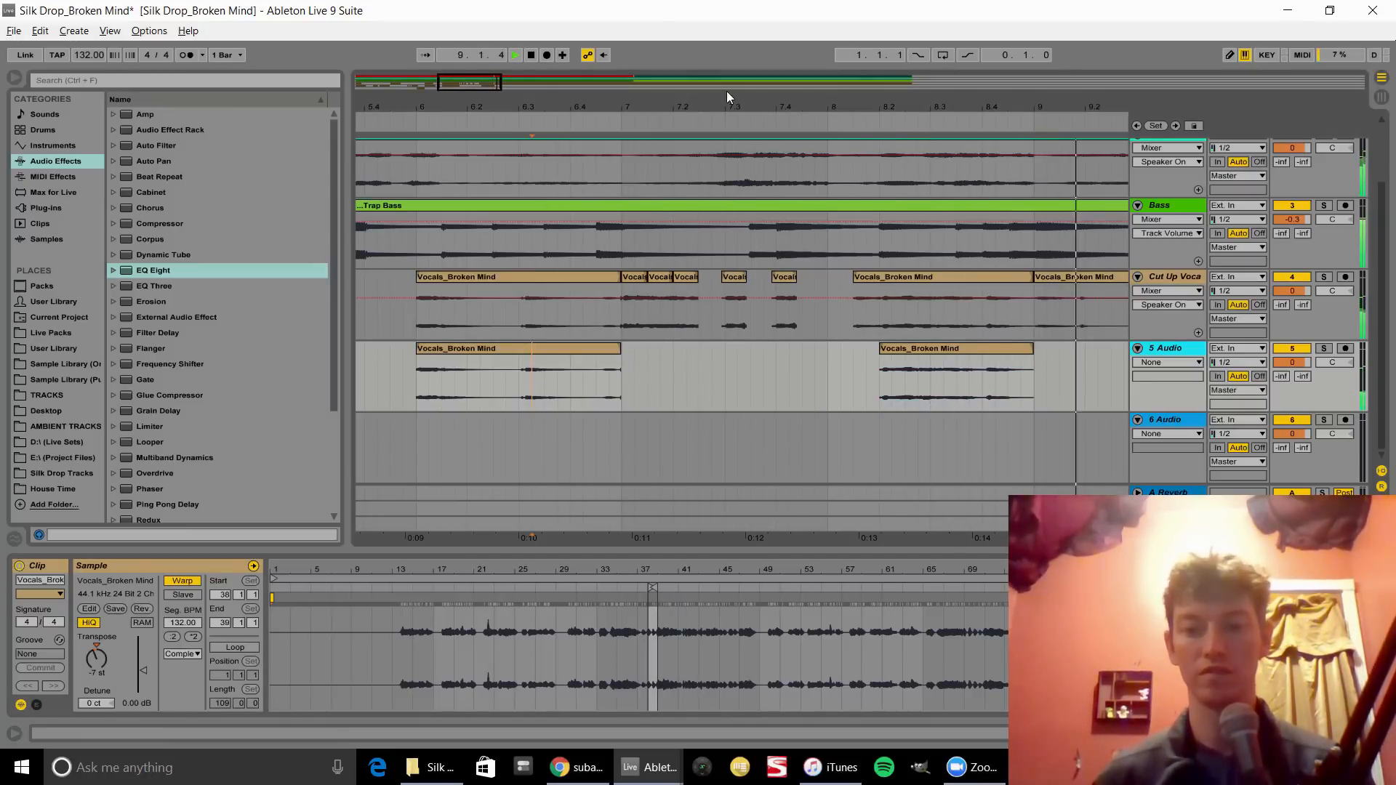
key("space")
- Show the wider arrangement and play the chopped vocals from 1.1.1
left_click_drag(730, 106, 526, 45)
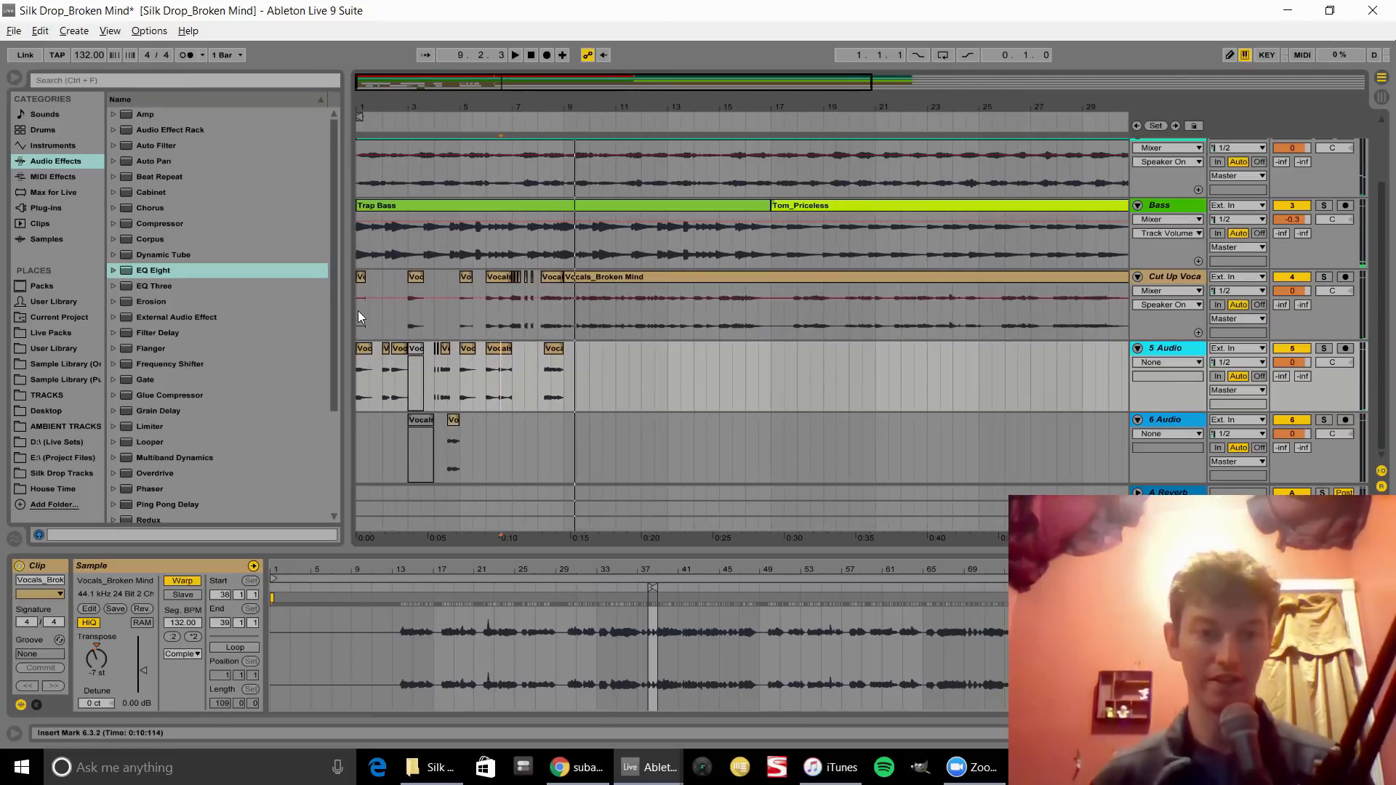
left_click(357, 314)
key("space")
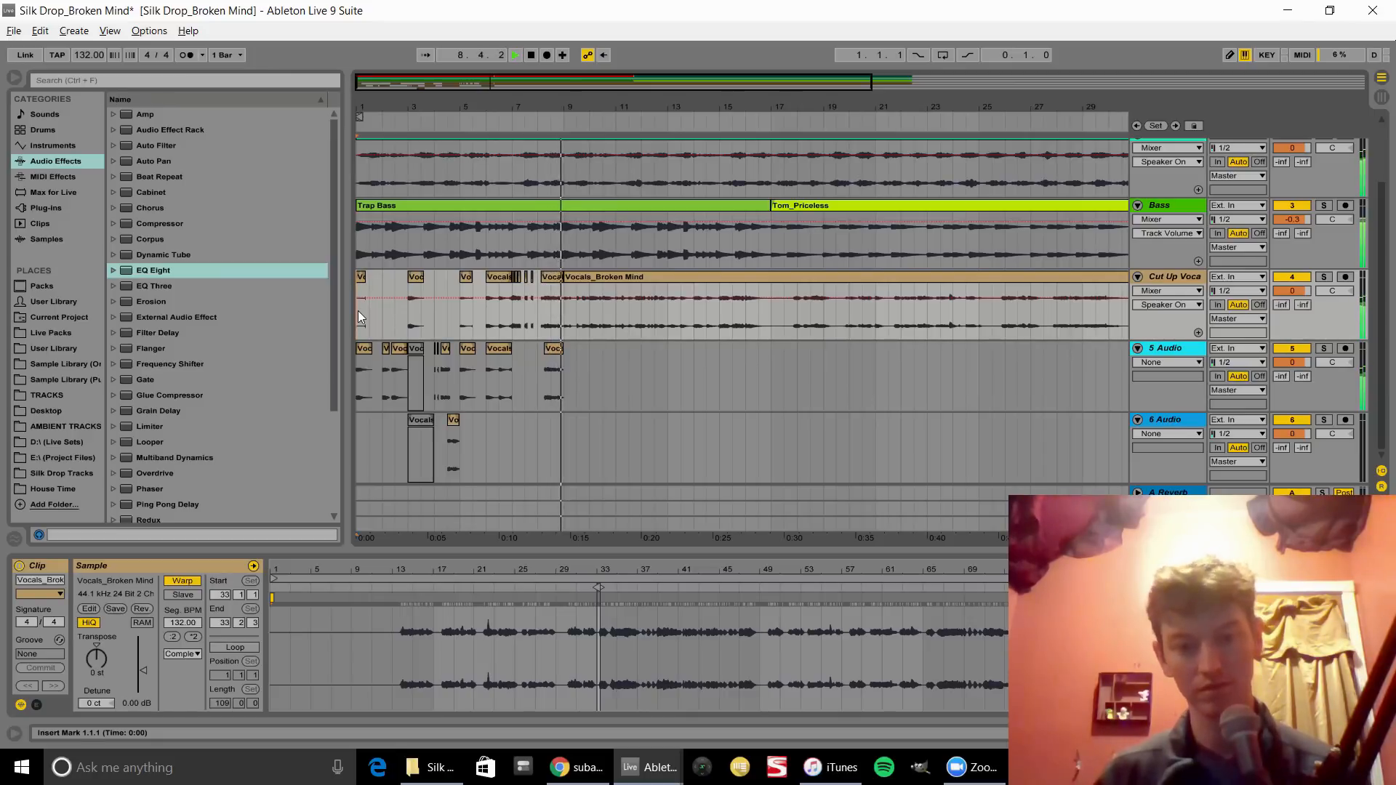
key("space")
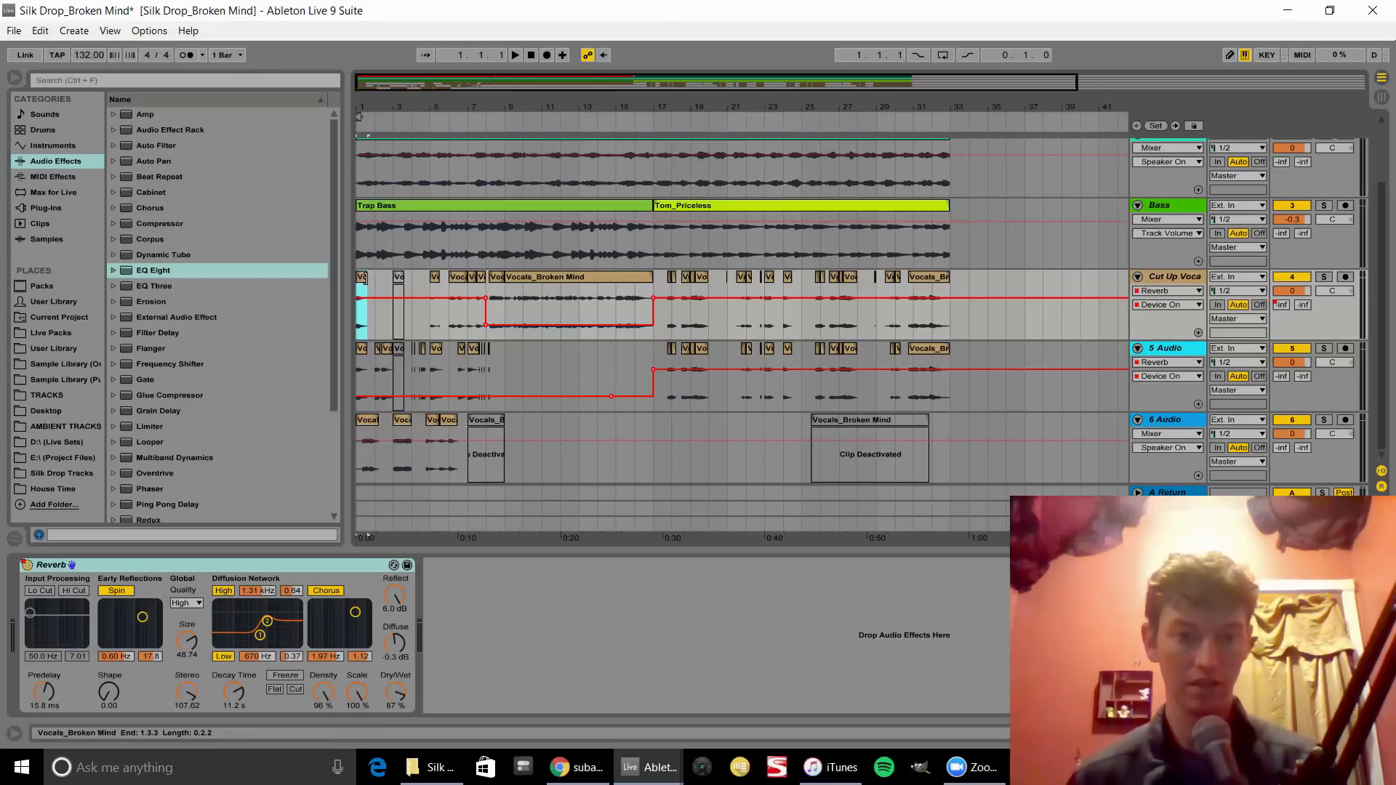
- Play the fuller arrangement with Reverb automation from 1.1.1, and play the long Cut Up Voca clip from 9.1.1
key("space")
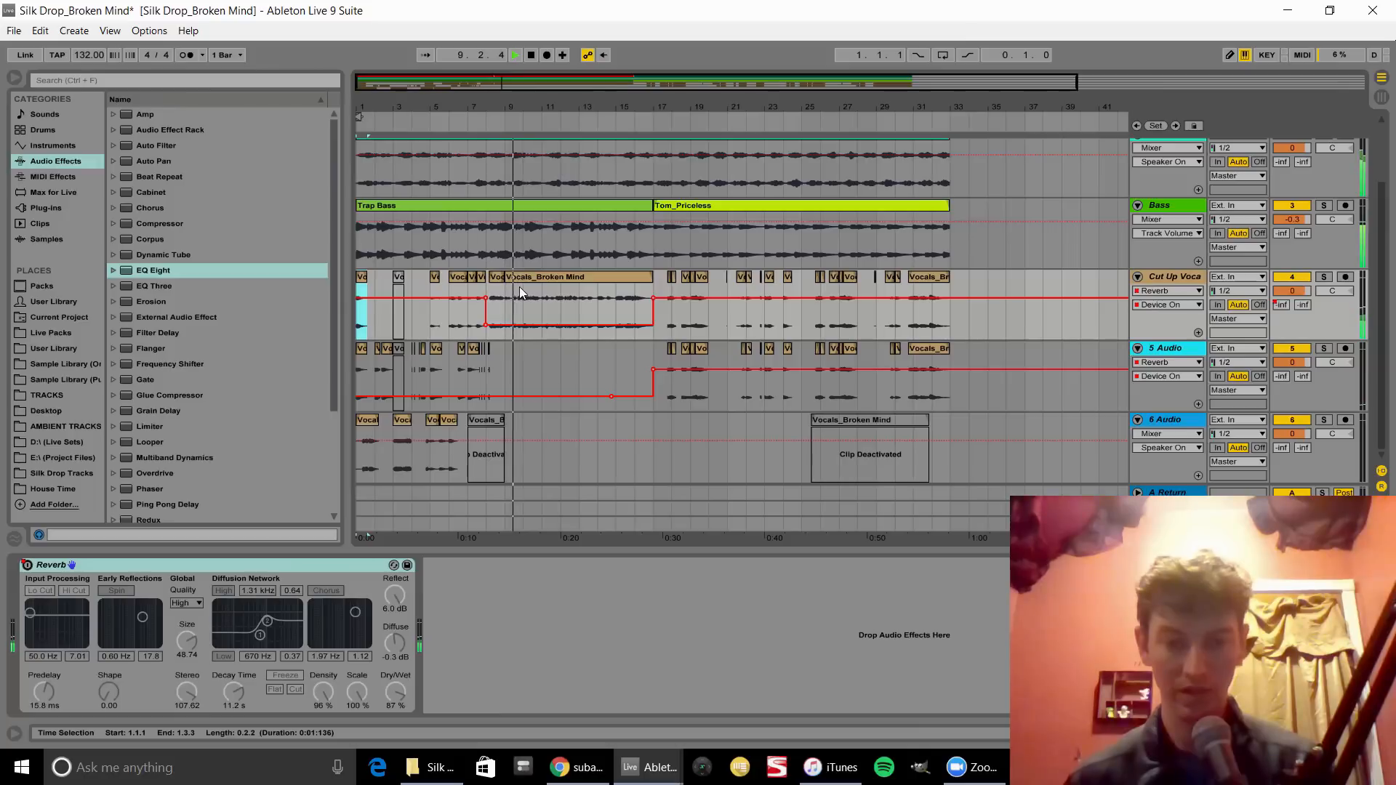
left_click(541, 279)
key("space")
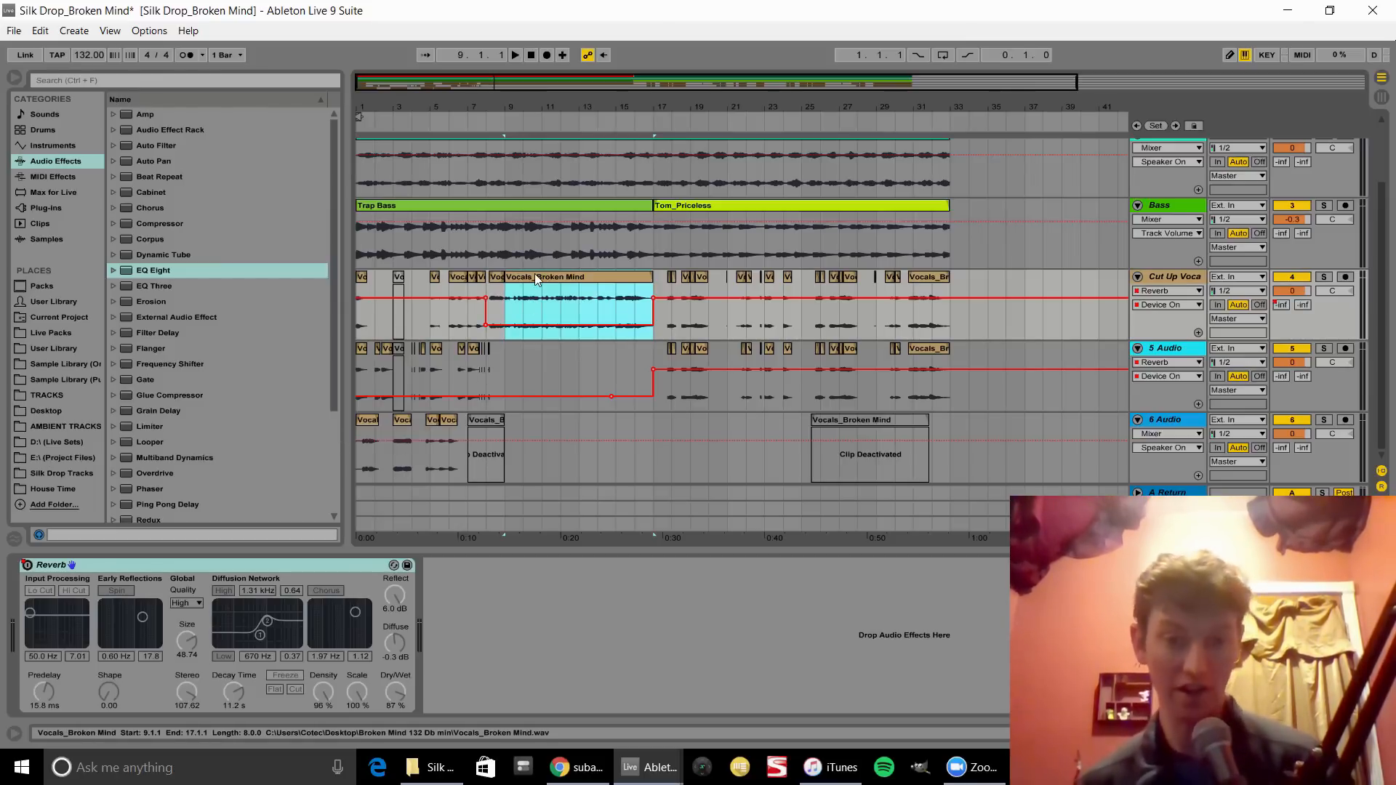
key("space")
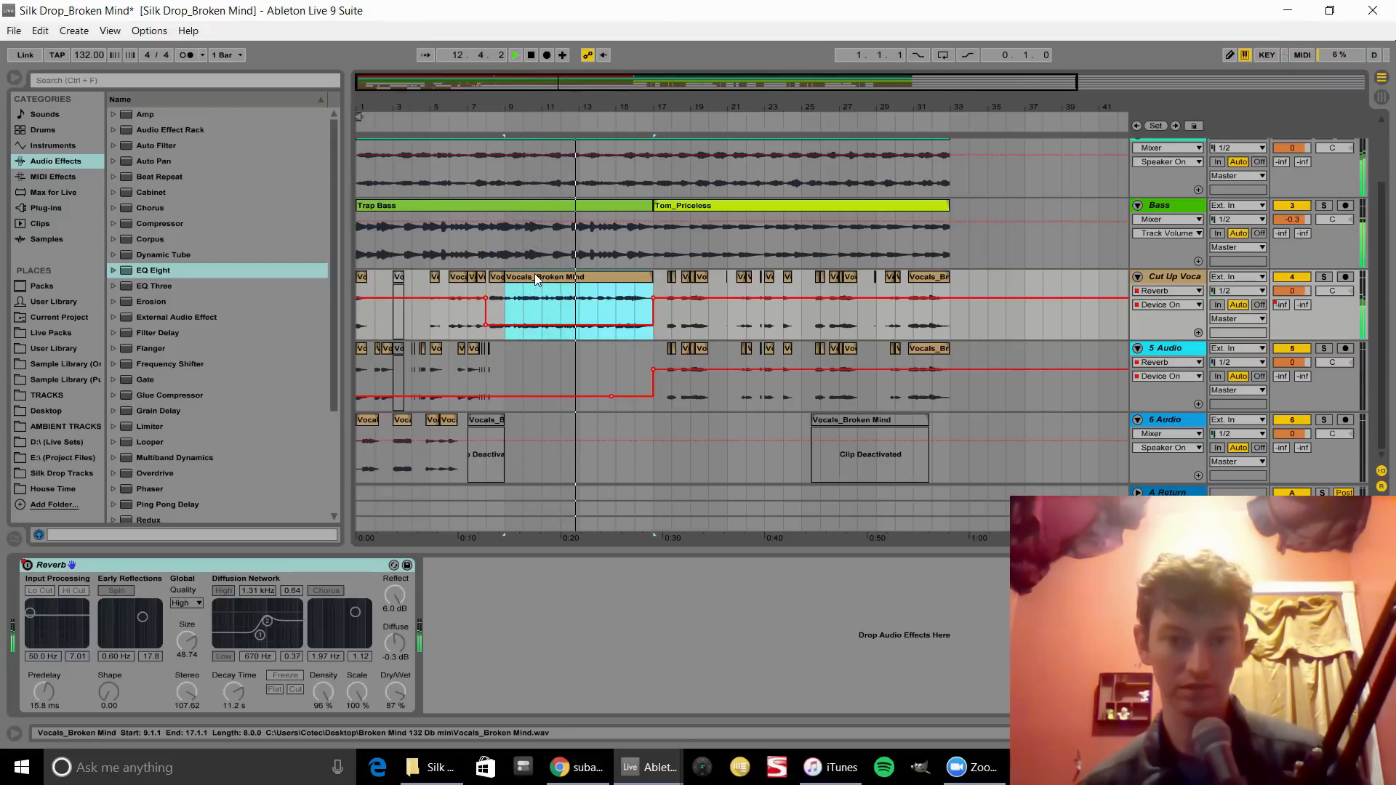
scroll(534, 273, "up", 3)
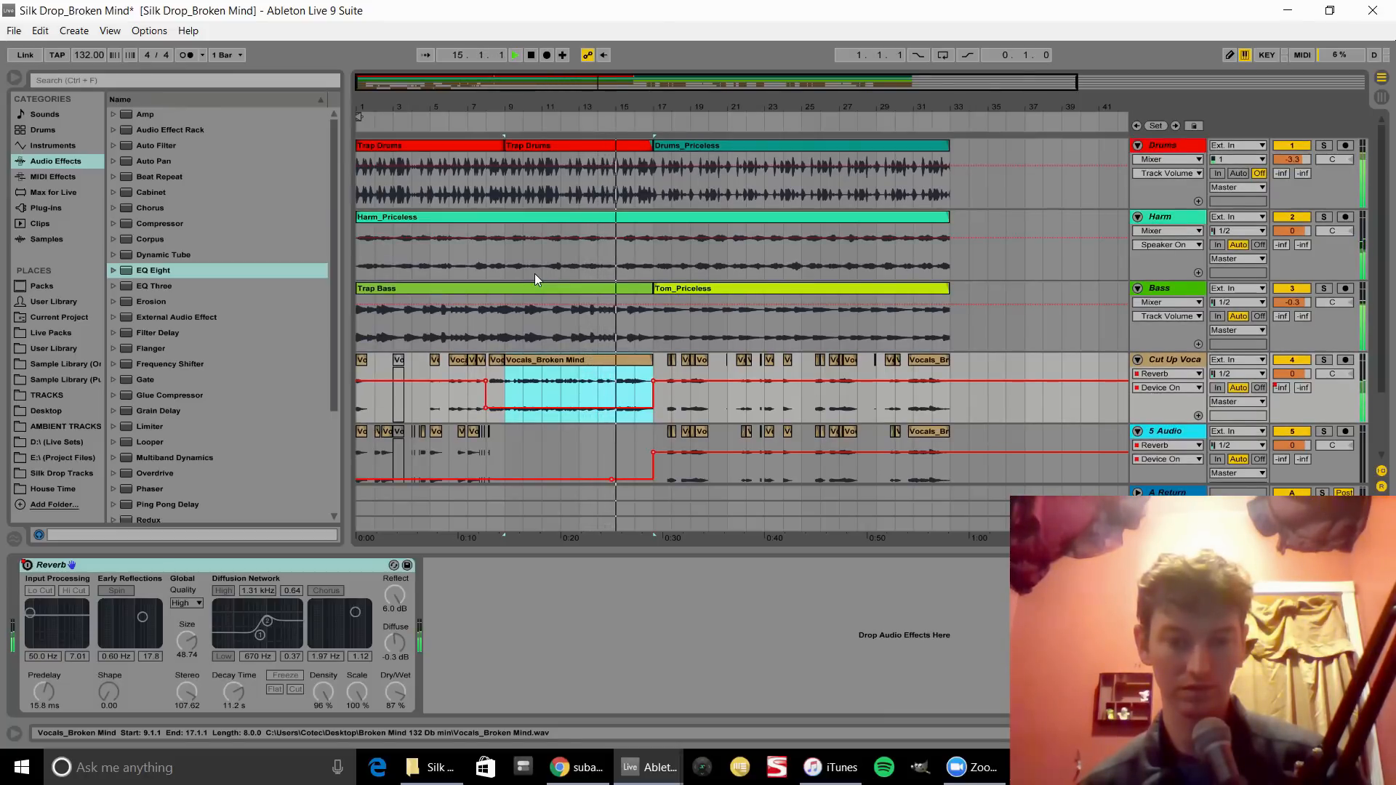
key("space")
left_click(656, 365)
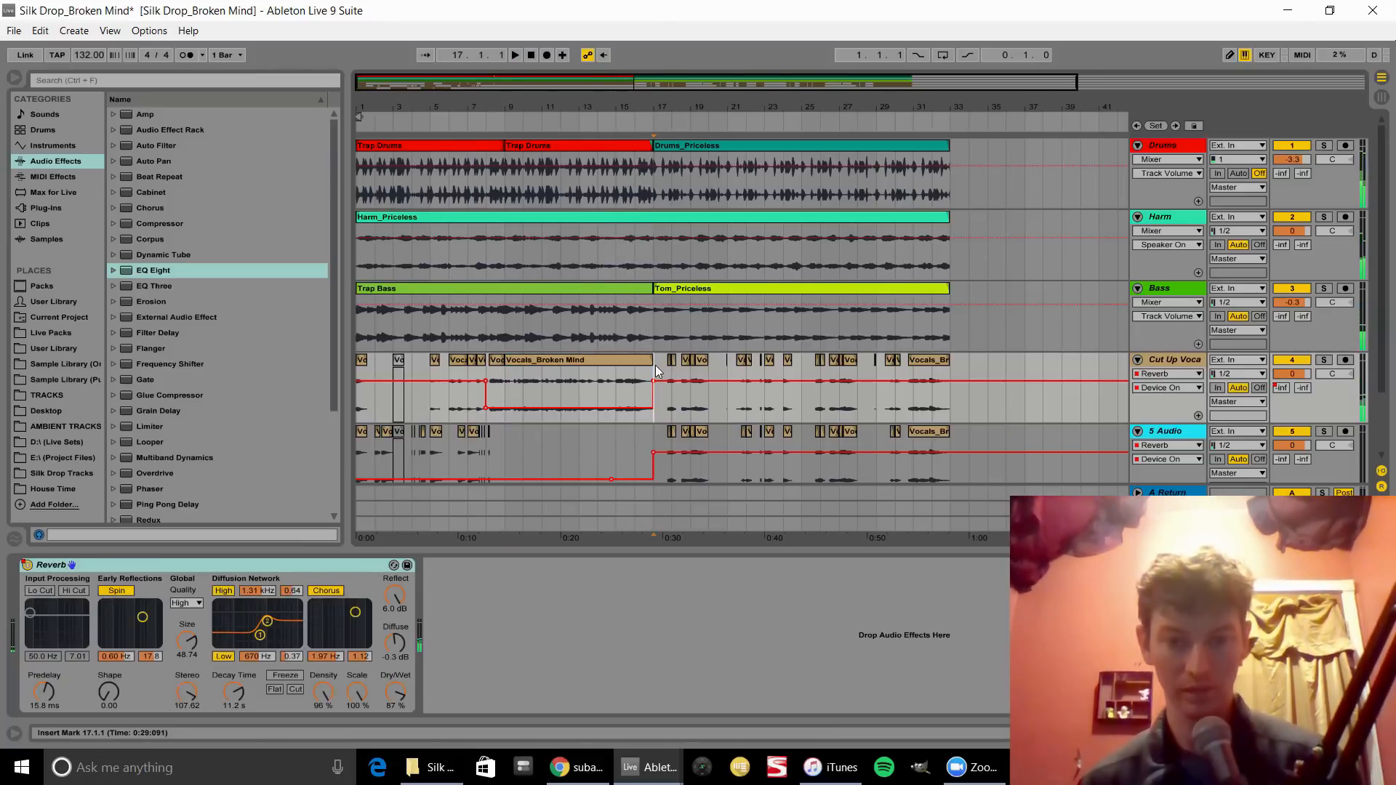
scroll(656, 365, "down", 3)
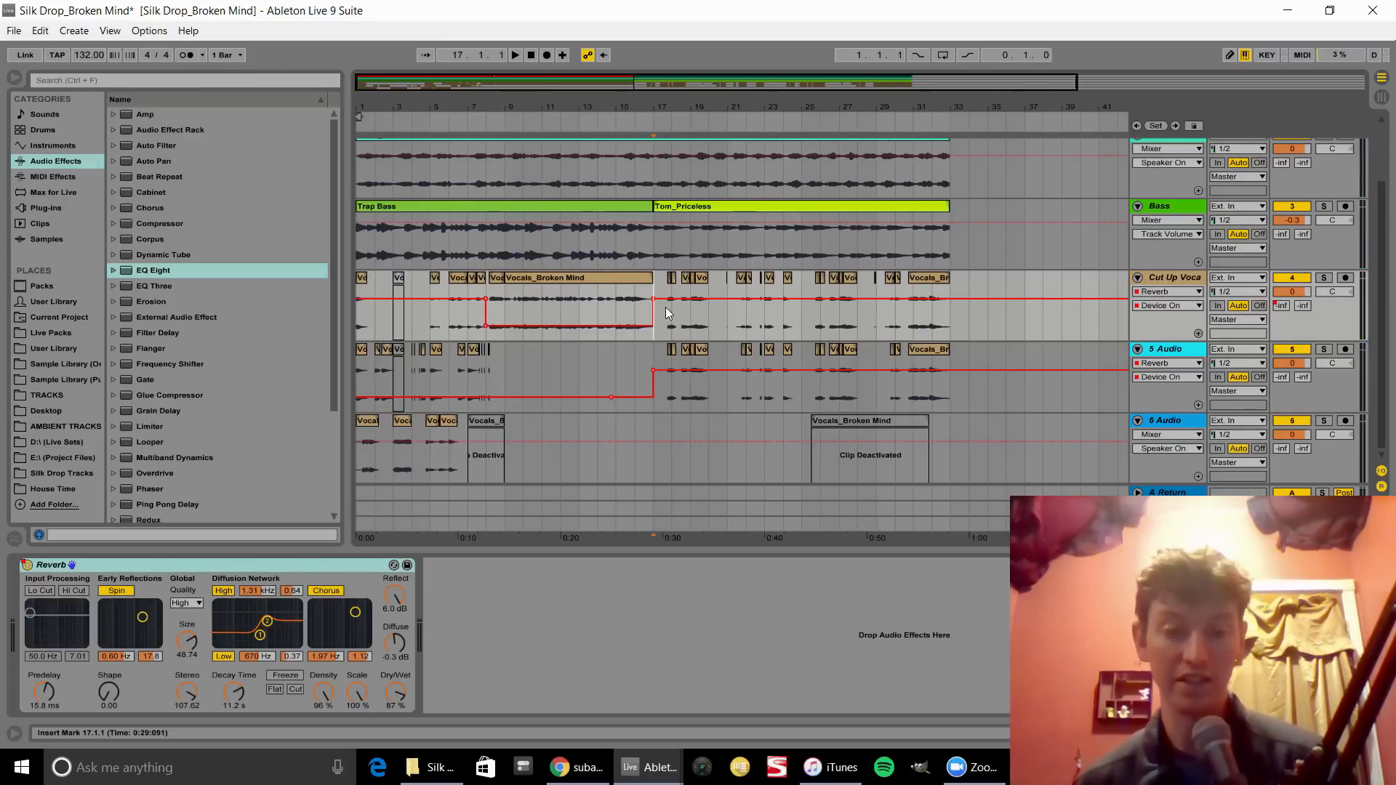
- Copy the 30.4.1 vocal clip on 5 Audio into empty space on the same track and move the copy to 46.1.1
left_click(857, 419)
left_click(934, 354)
key("ctrl+c")
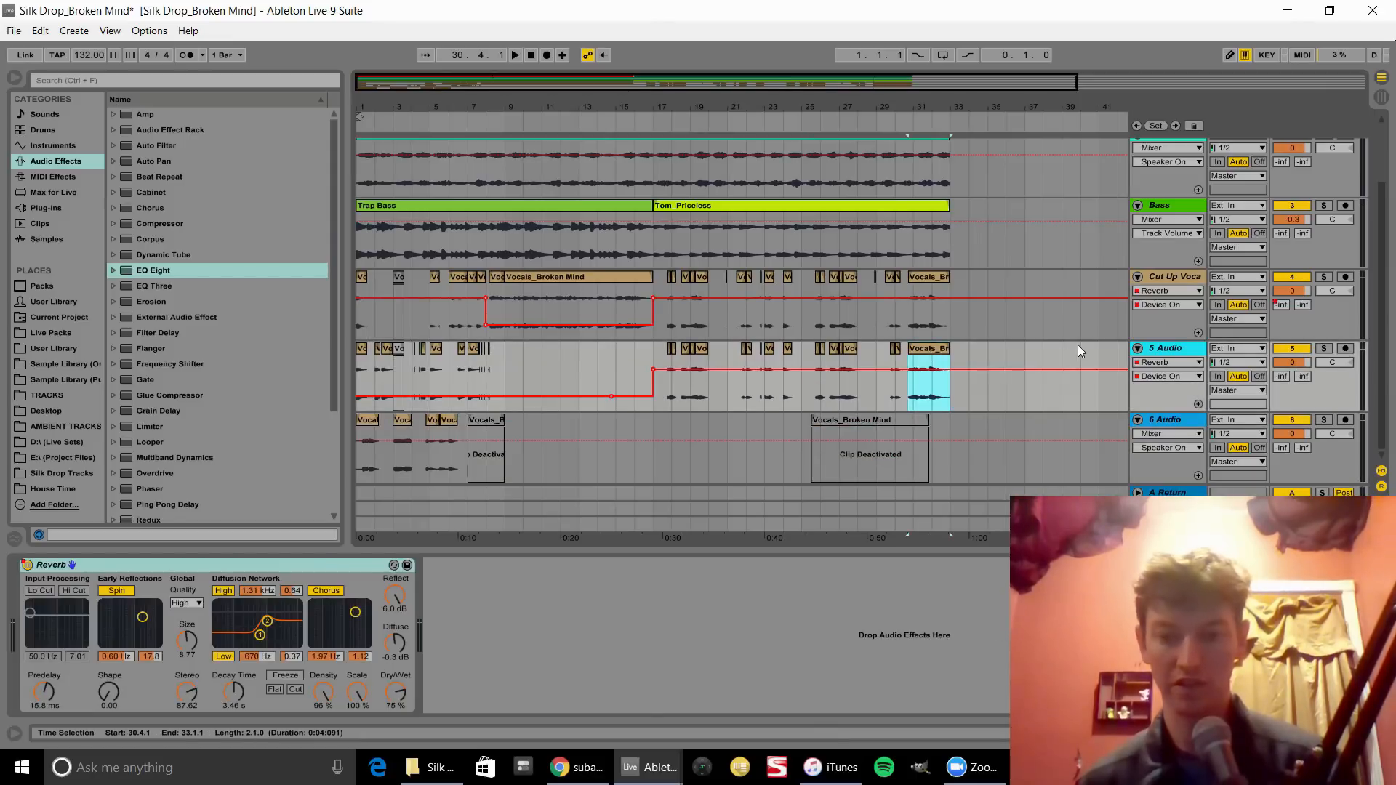
left_click(1078, 349)
key("ctrl+v")
left_click_drag(1078, 113, 801, 110)
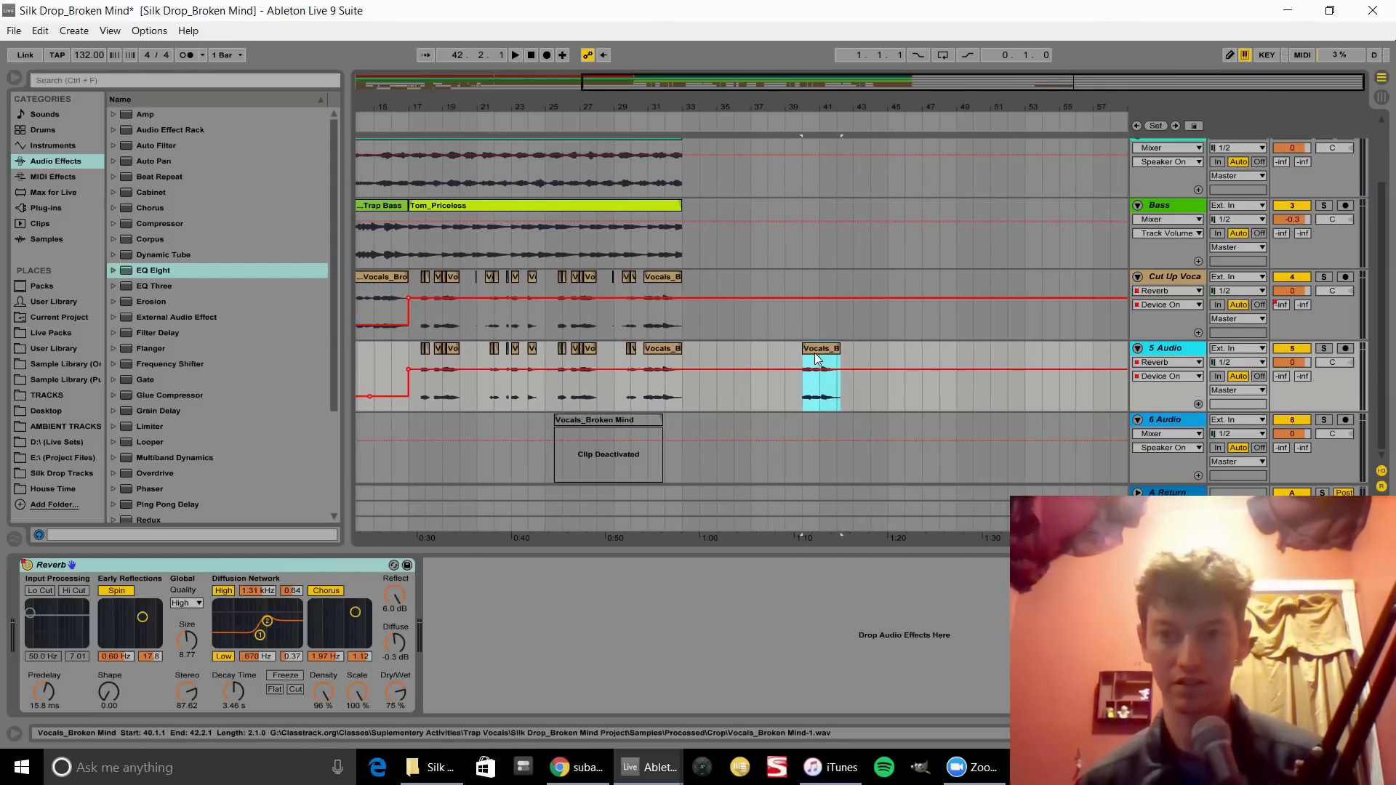
left_click_drag(831, 353, 935, 349)
- Extend the copied clip's start to expose 16 bars of vocals, place it at 37.1.1, and show the track's Reverb
double_click(931, 346)
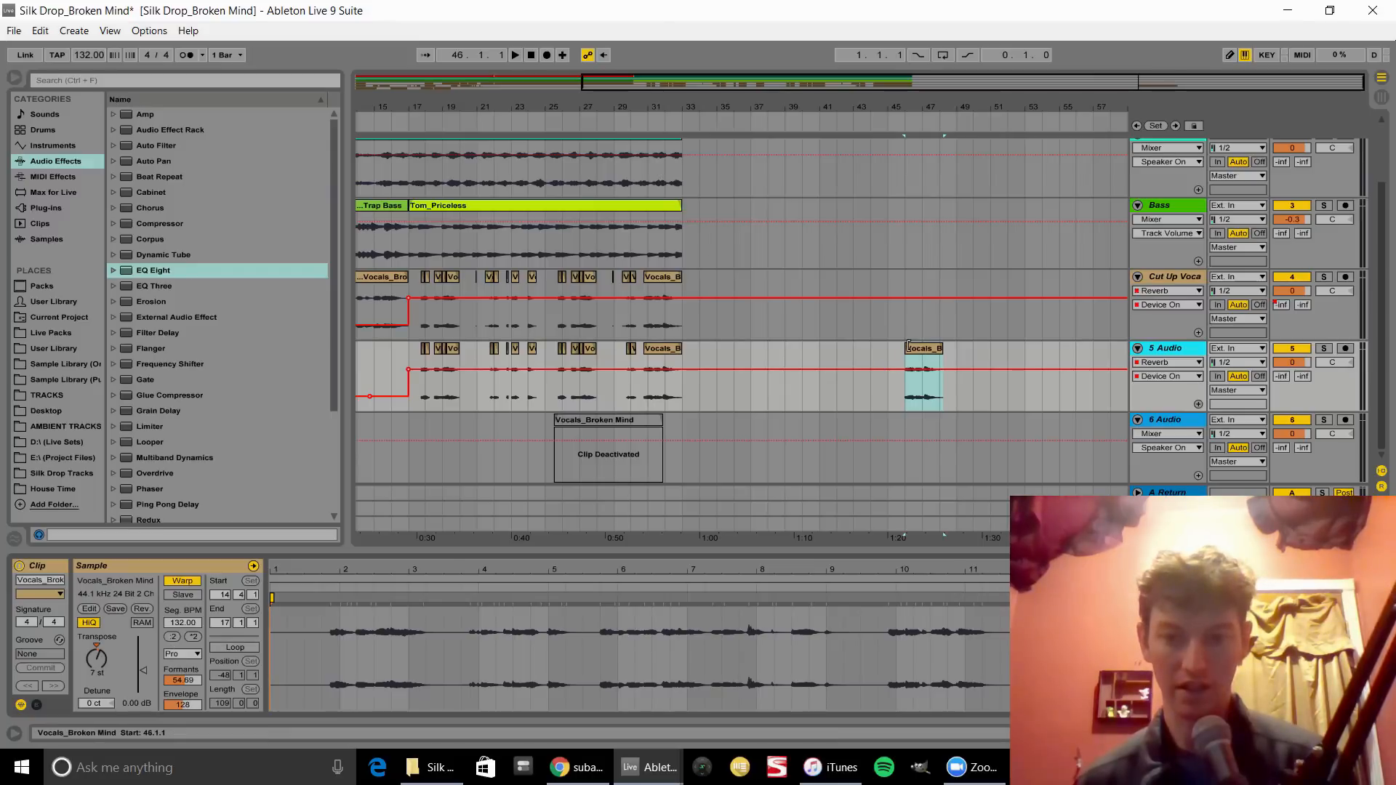
left_click_drag(906, 348, 781, 371)
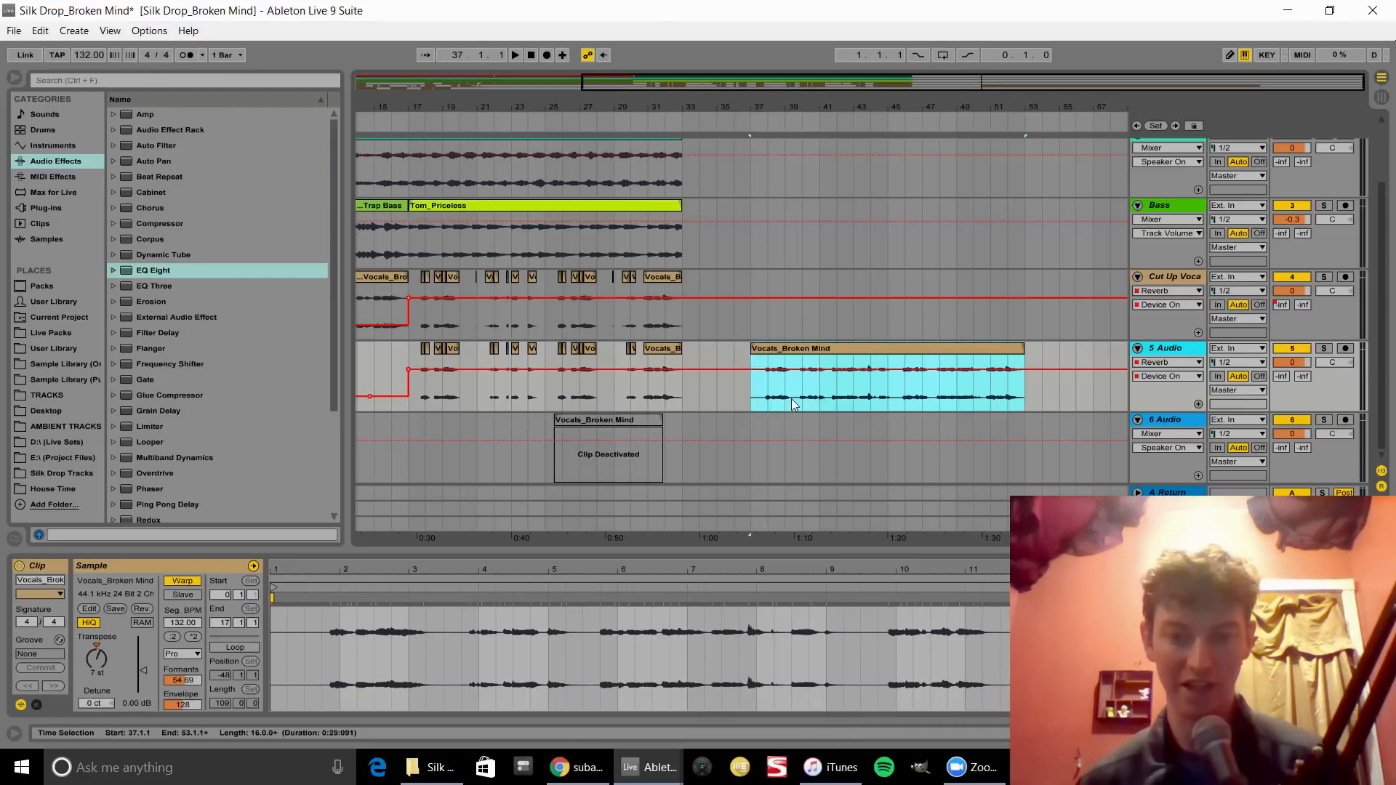
key("shift+Tab")
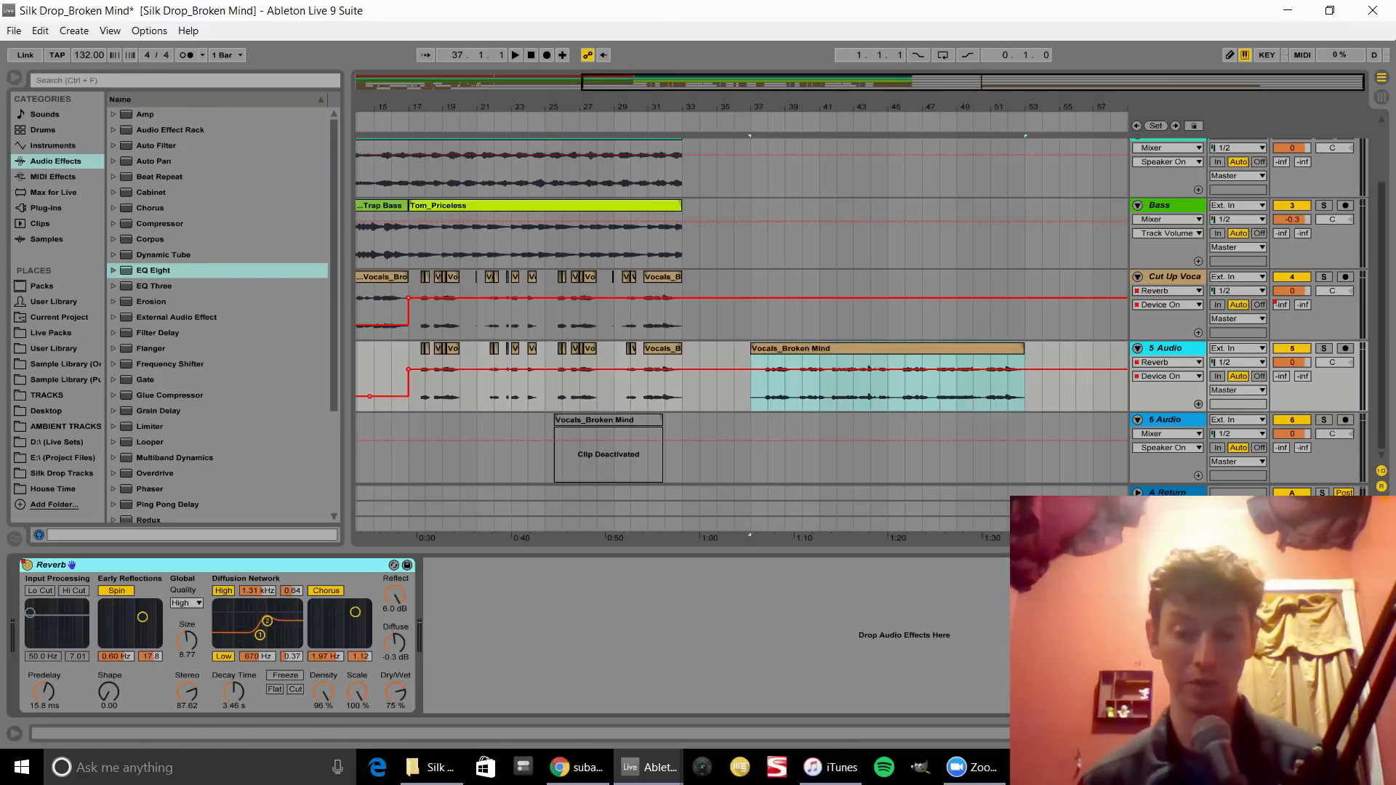
left_click(716, 378)
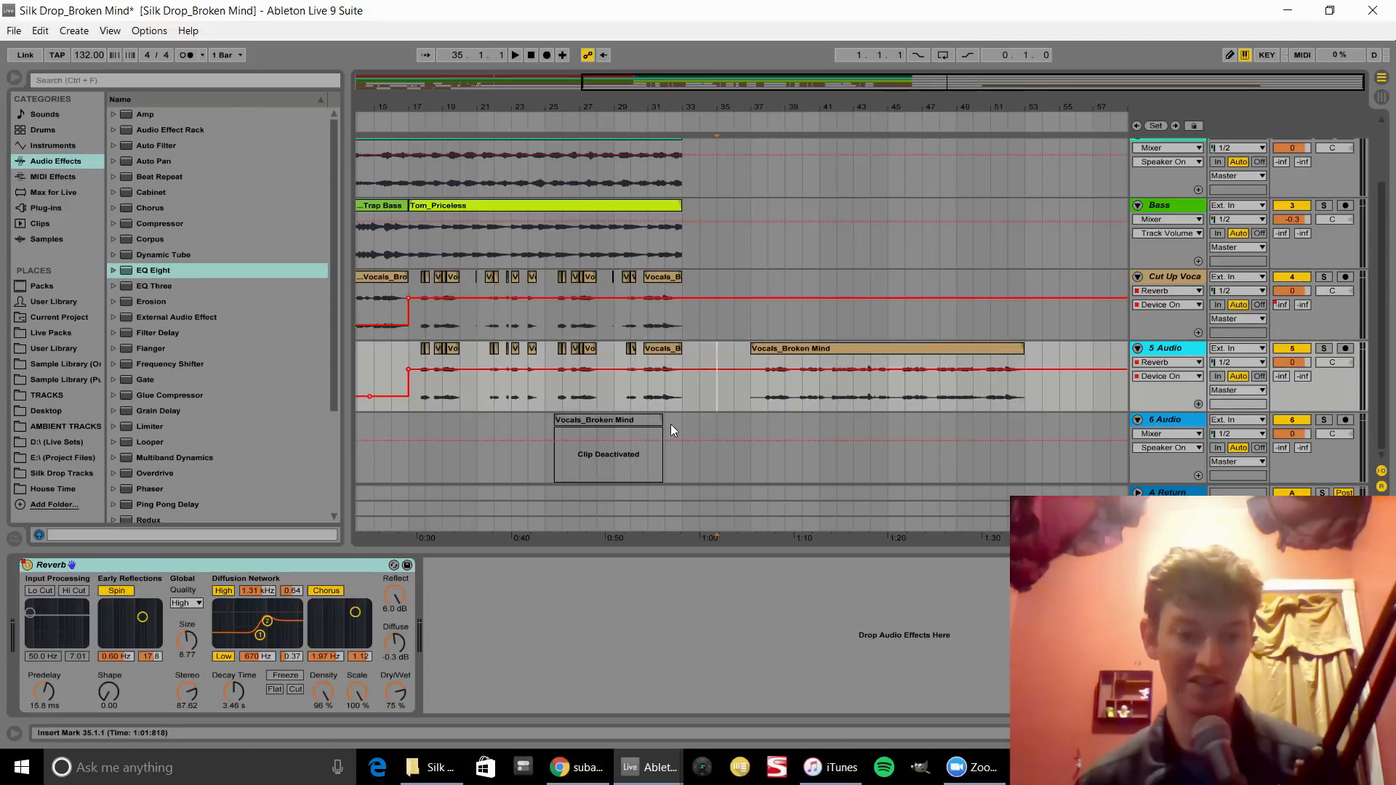
- Play the long vocal clip from 37.1.1 on 5 Audio, and set its transpose to 0 semitones
left_click(771, 348)
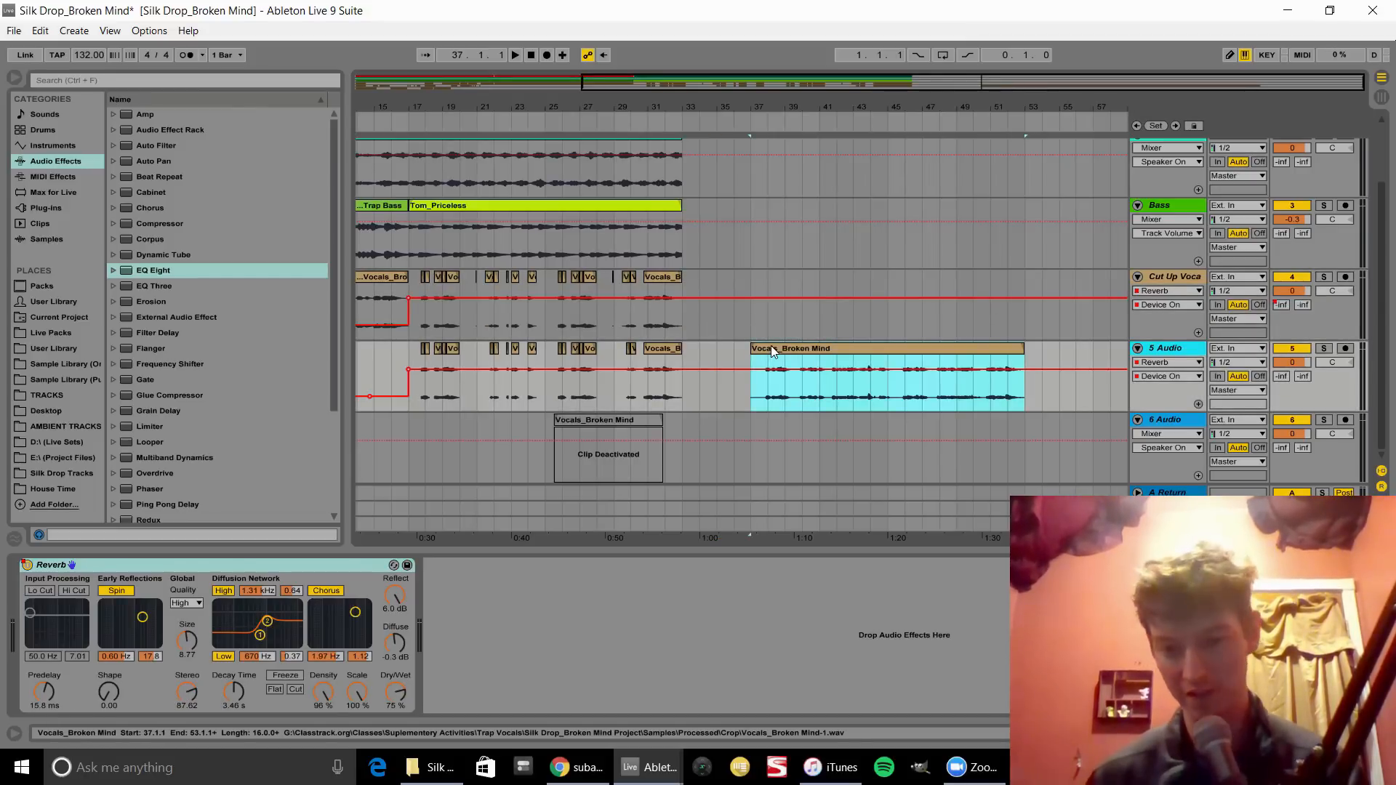
key("space")
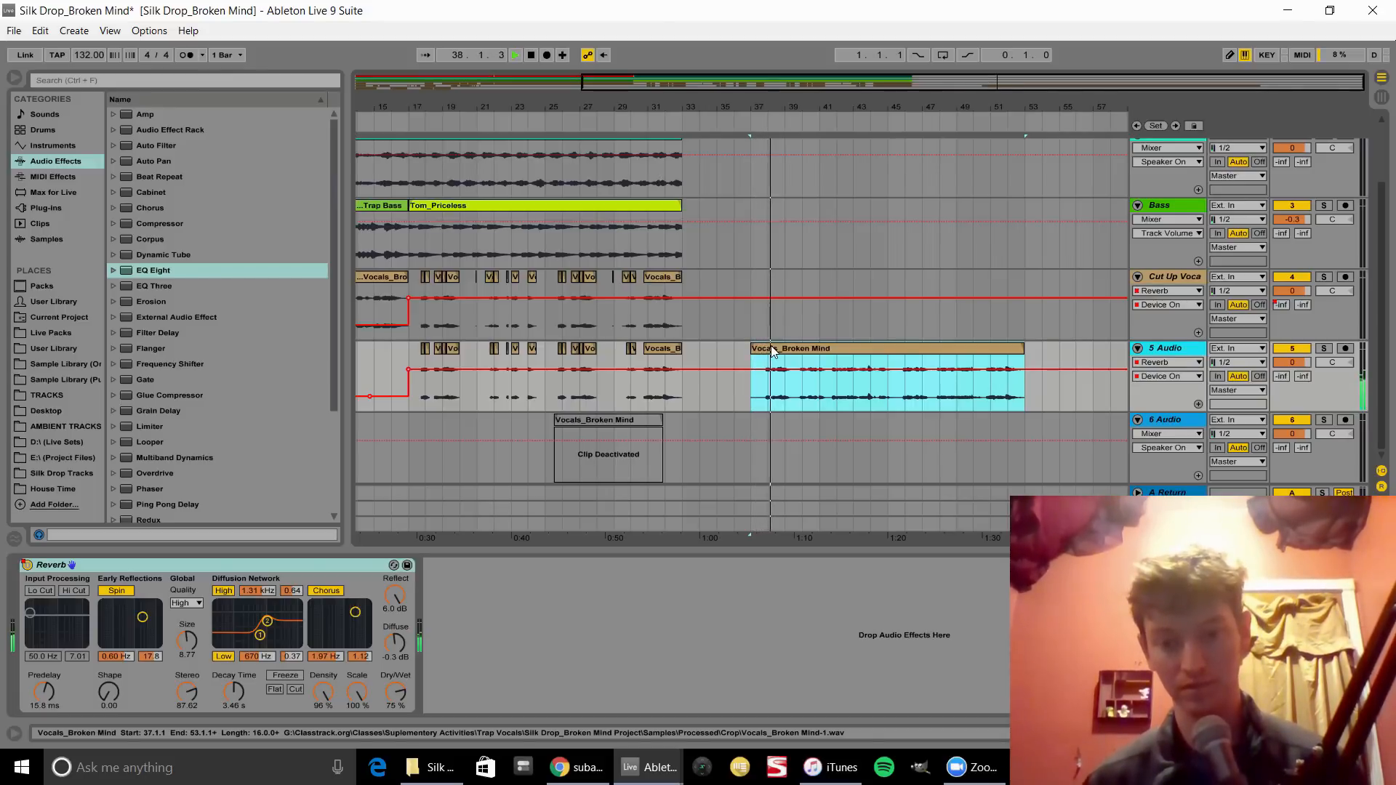
scroll(777, 429, "up", 2)
scroll(779, 436, "down", 1)
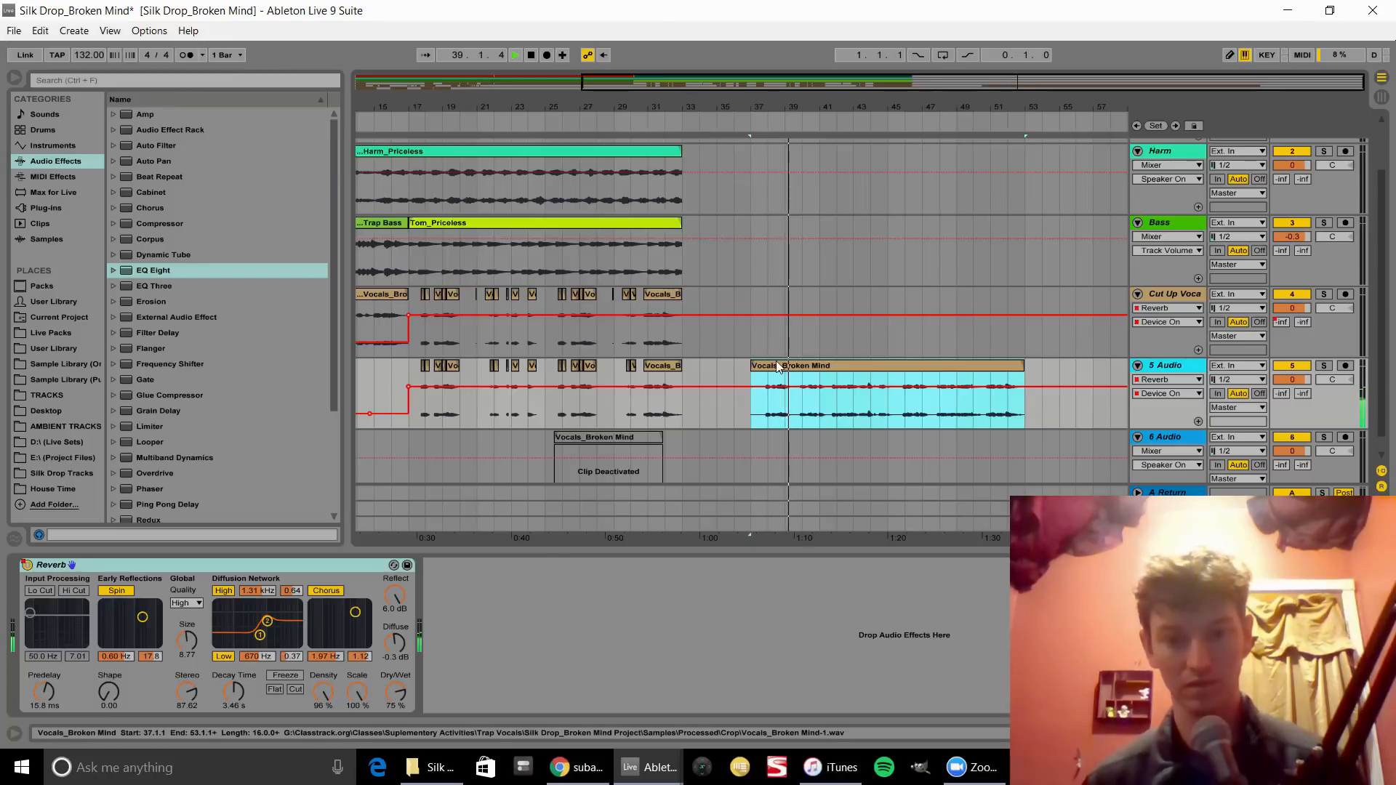
key("shift+Tab")
left_click_drag(99, 645, 99, 676)
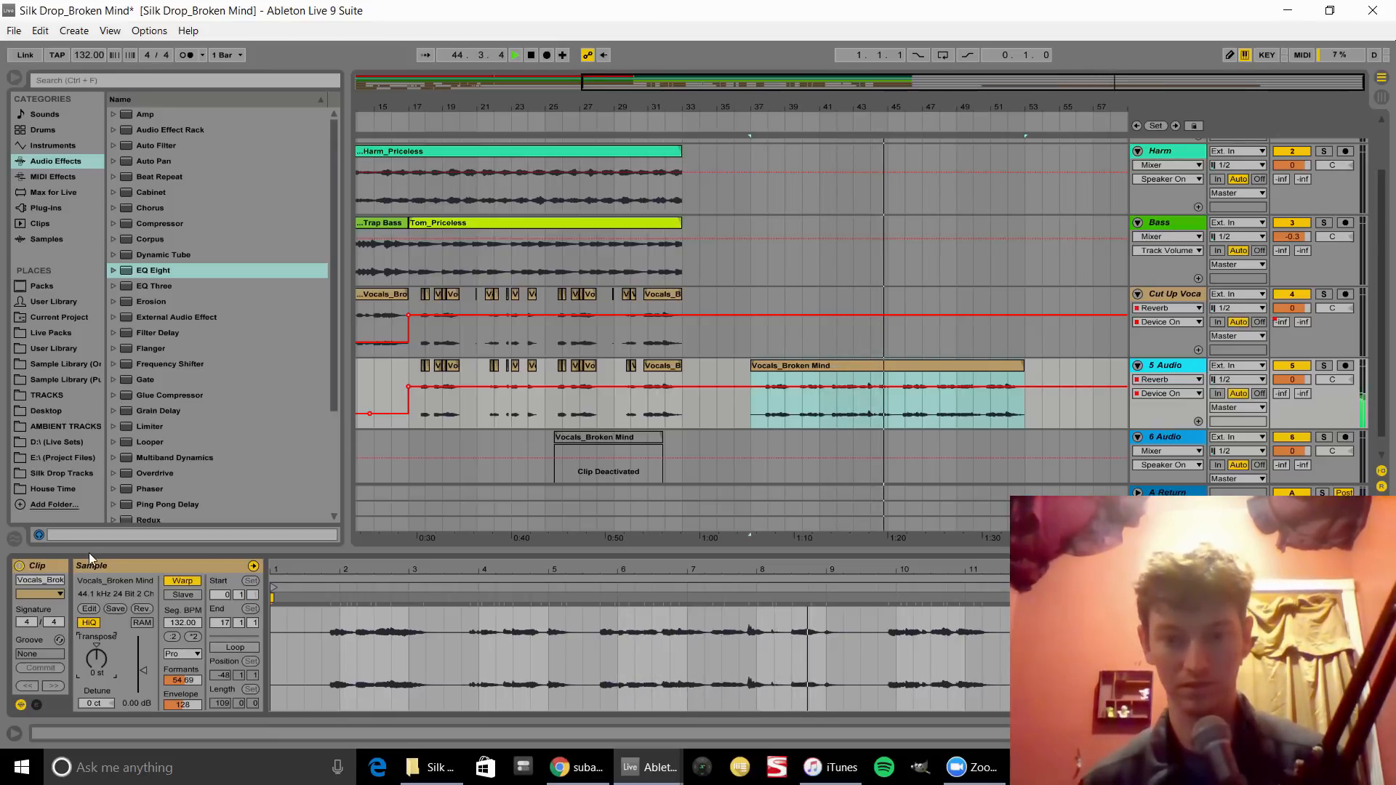
key("space")
left_click(408, 367)
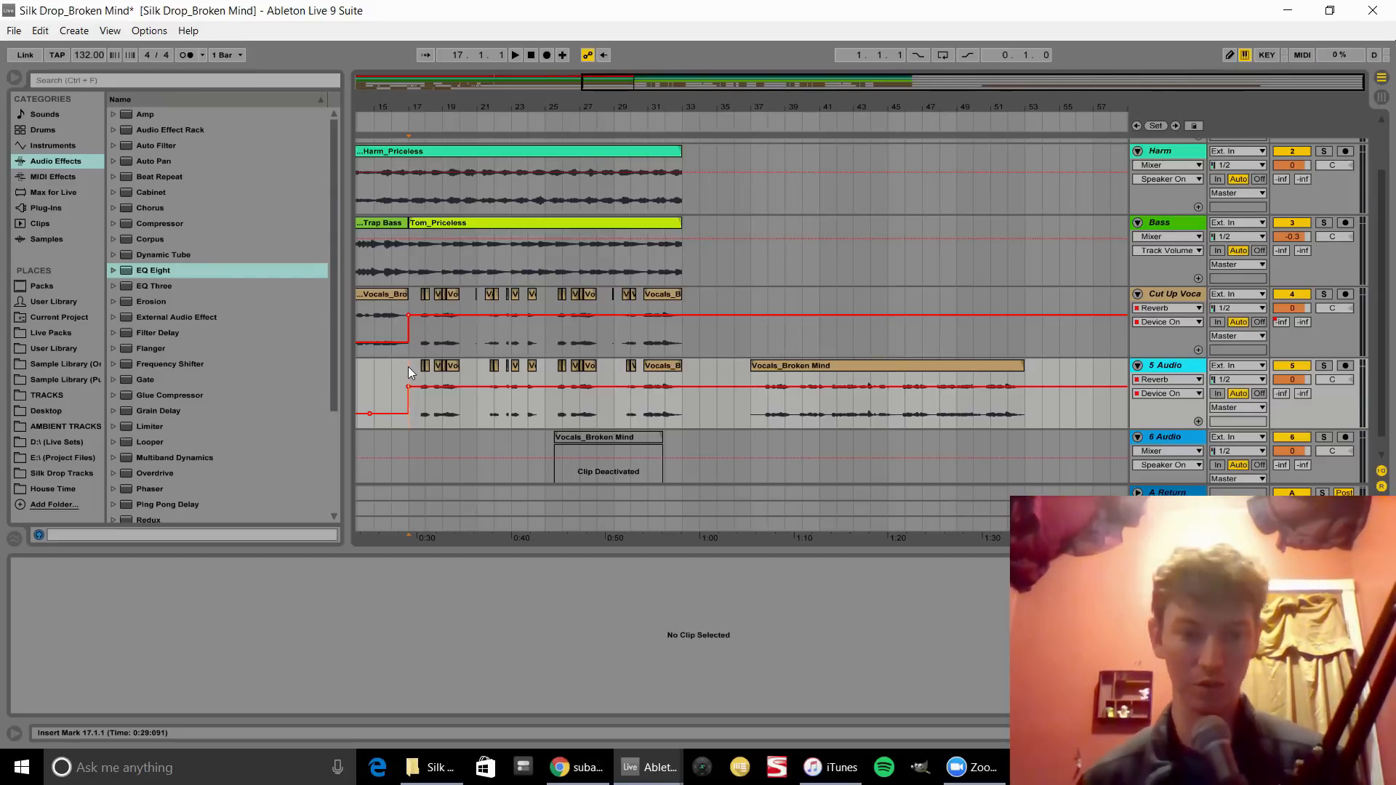
- Play the arrangement from 17.1.1 through to its end to hear the layered chopped vocals
key("space")
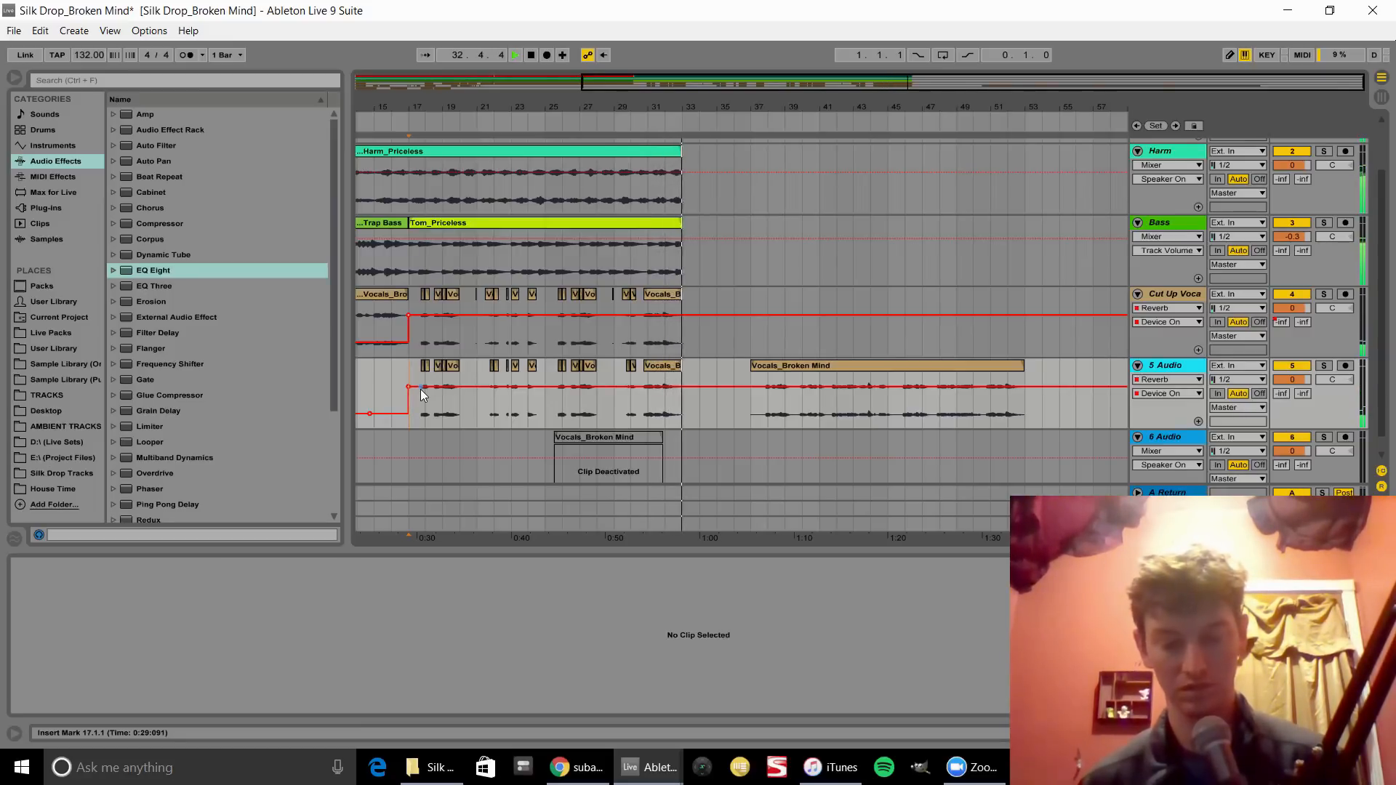
key("space")
scroll(436, 376, "down", 1)
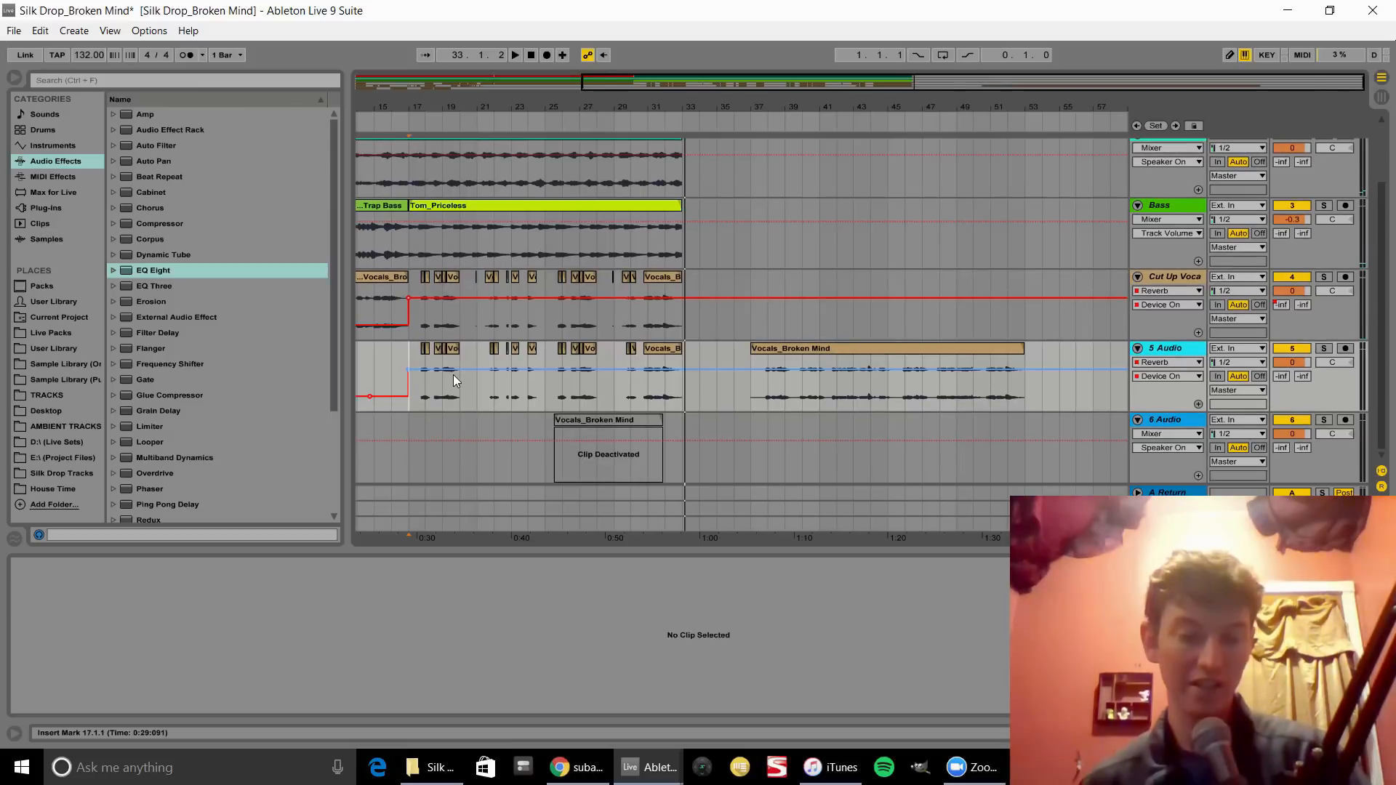
- Try splitting out the section from 40.1.1 to 41.1.1 of the long vocal clip on 5 Audio, and undo the split
left_click(872, 349)
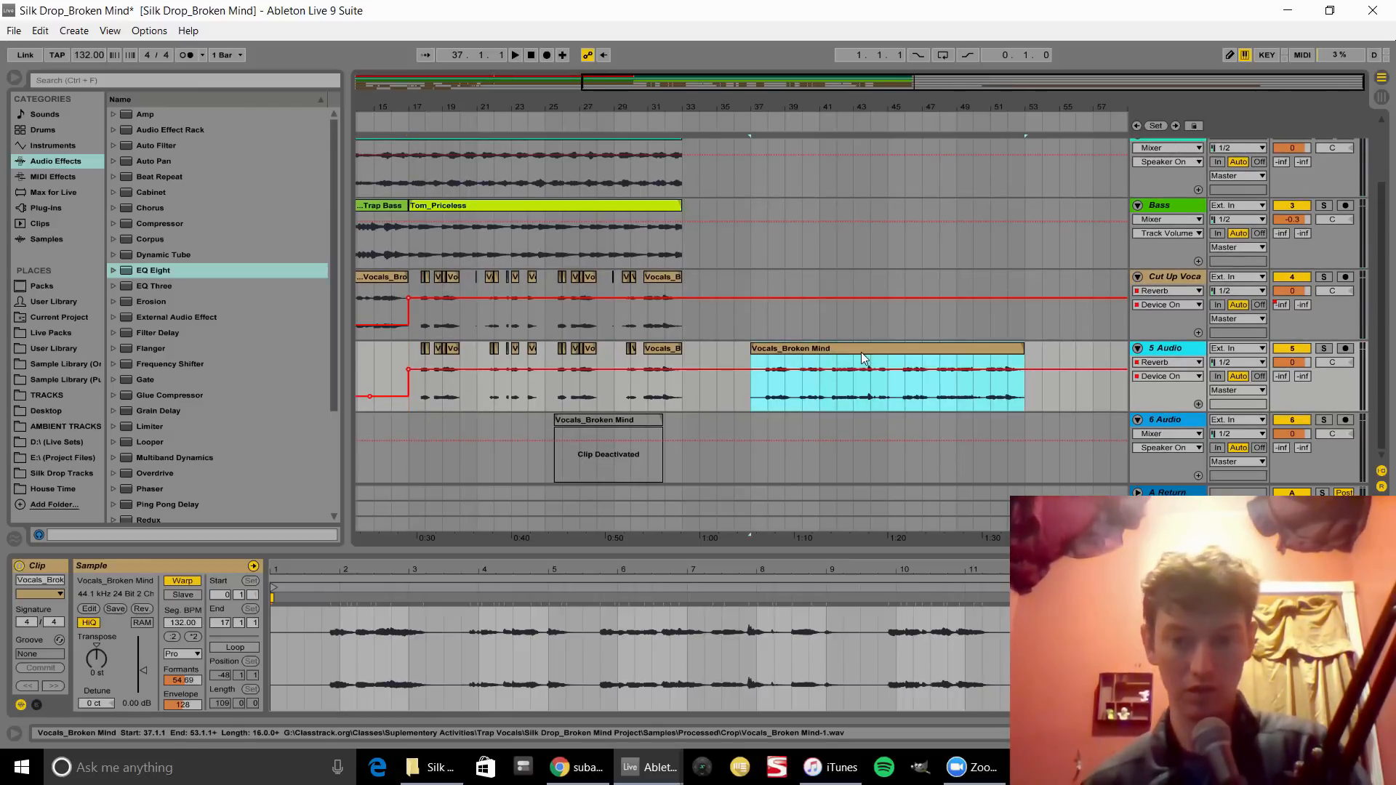
left_click_drag(803, 403, 810, 403)
key("ctrl+e")
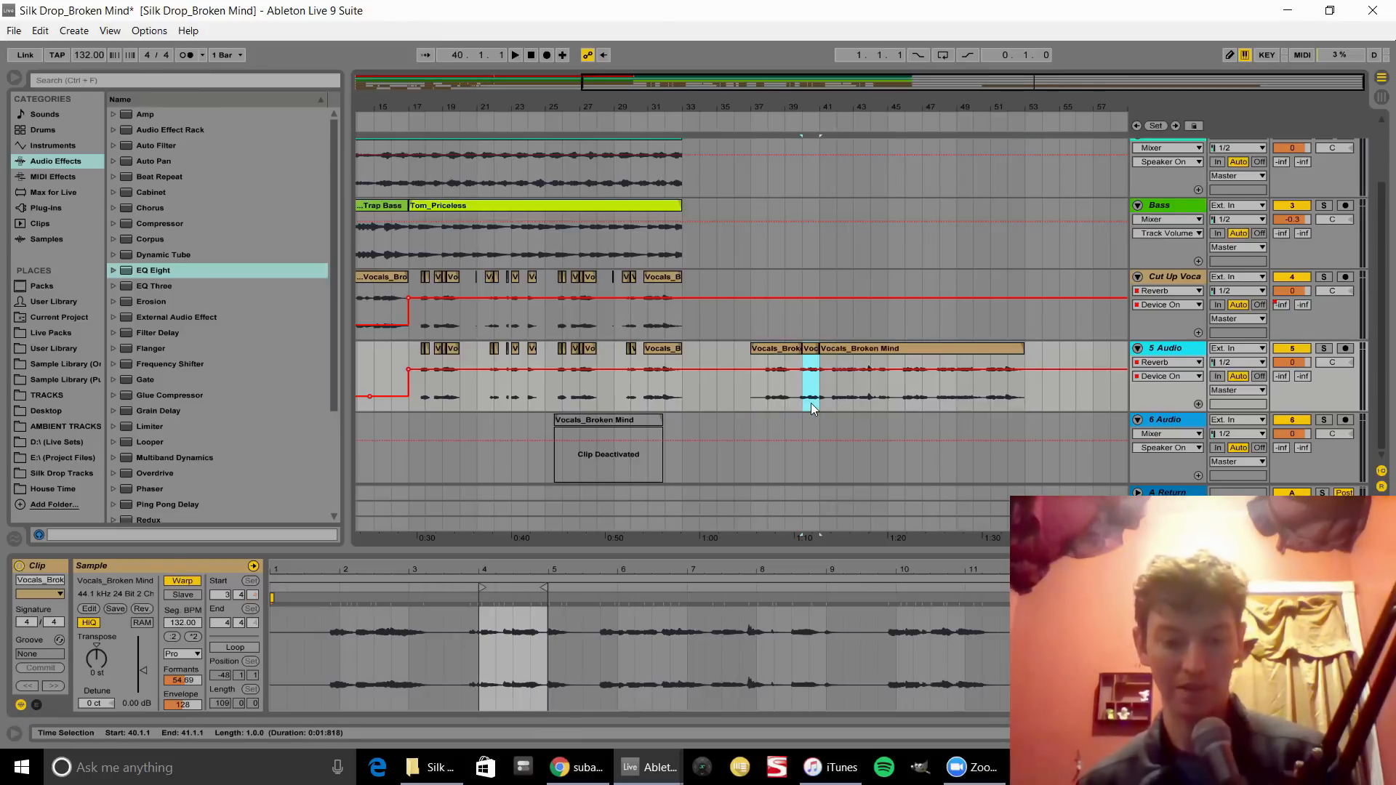
key("ctrl+z")
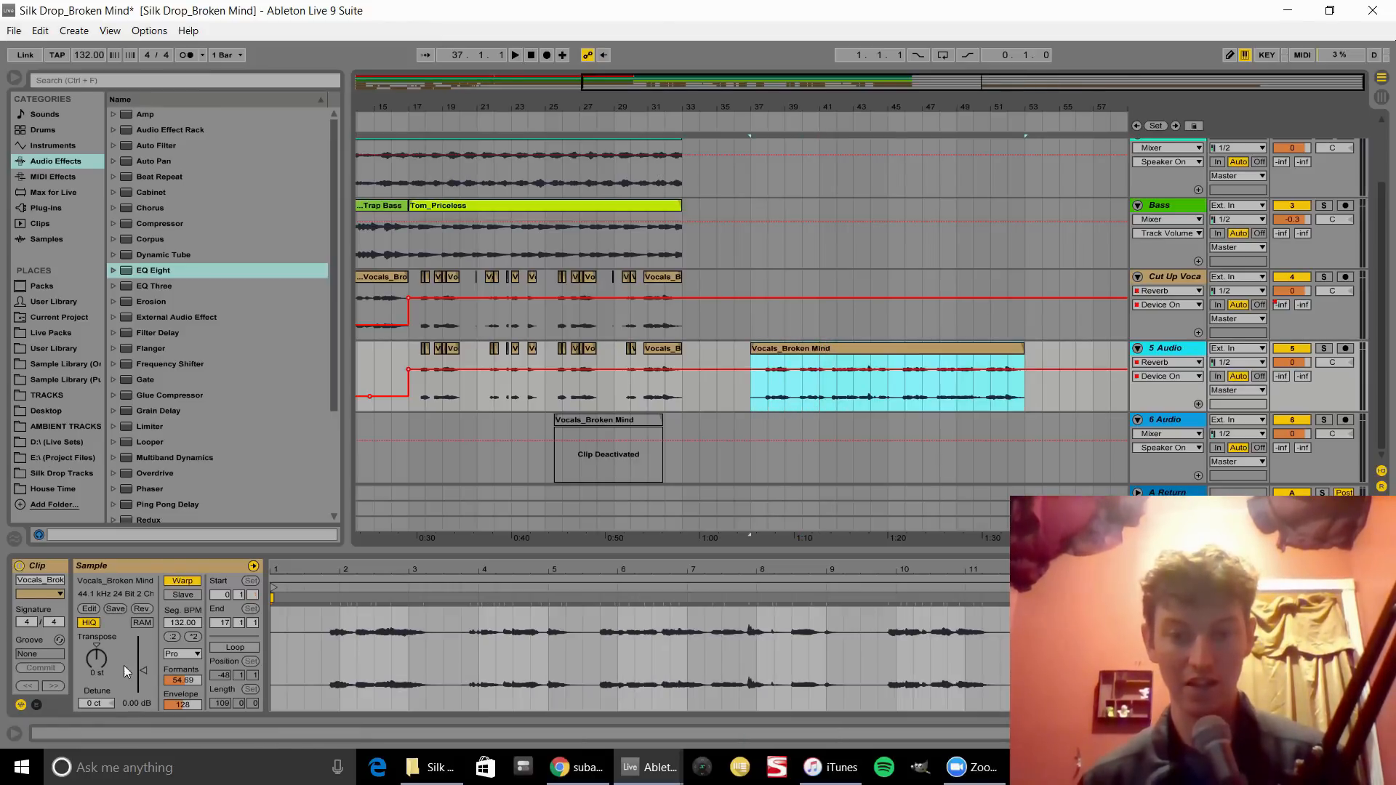
- Stretch the long vocal clip to half speed with a Seg. BPM of 264.00 and move it to 17.1.1 on 6 Audio
left_click(191, 637)
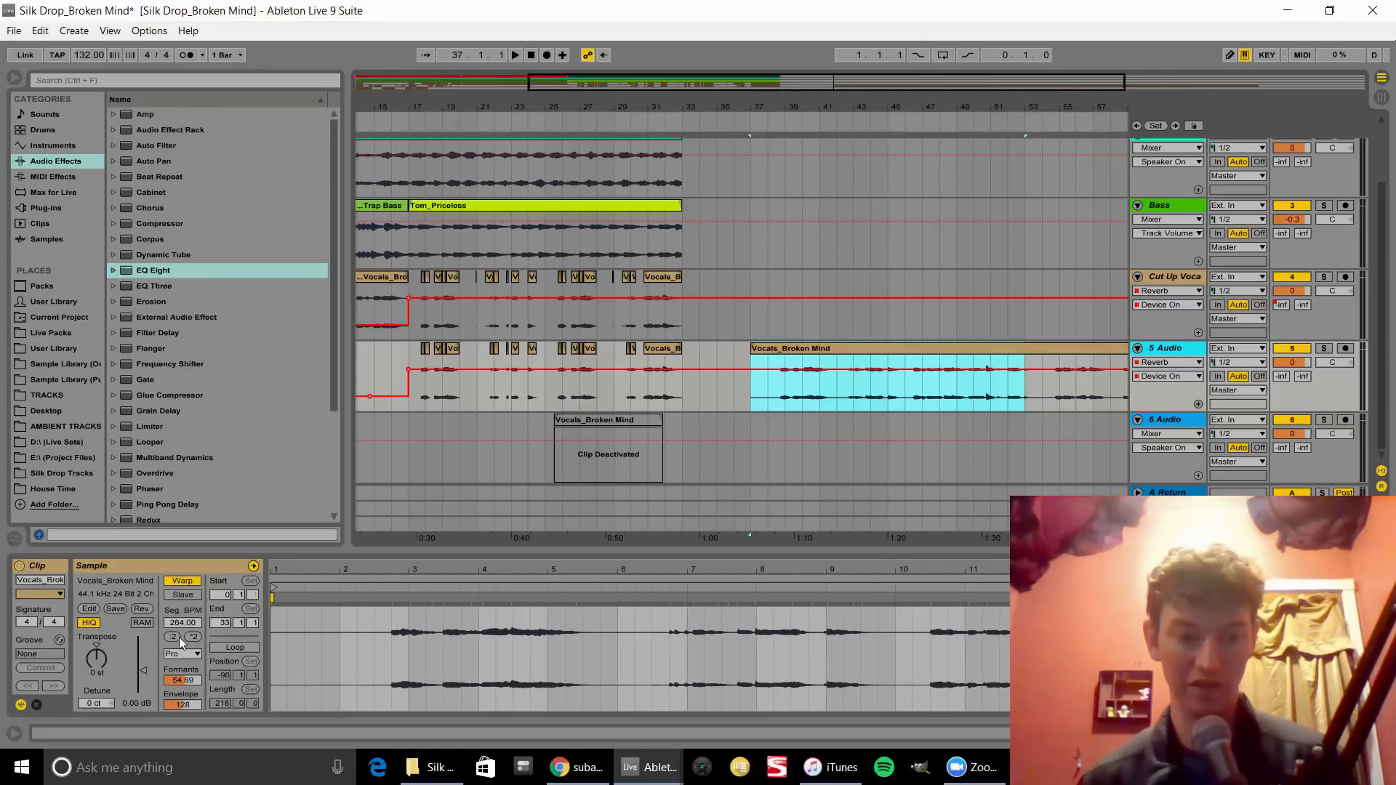
left_click(173, 637)
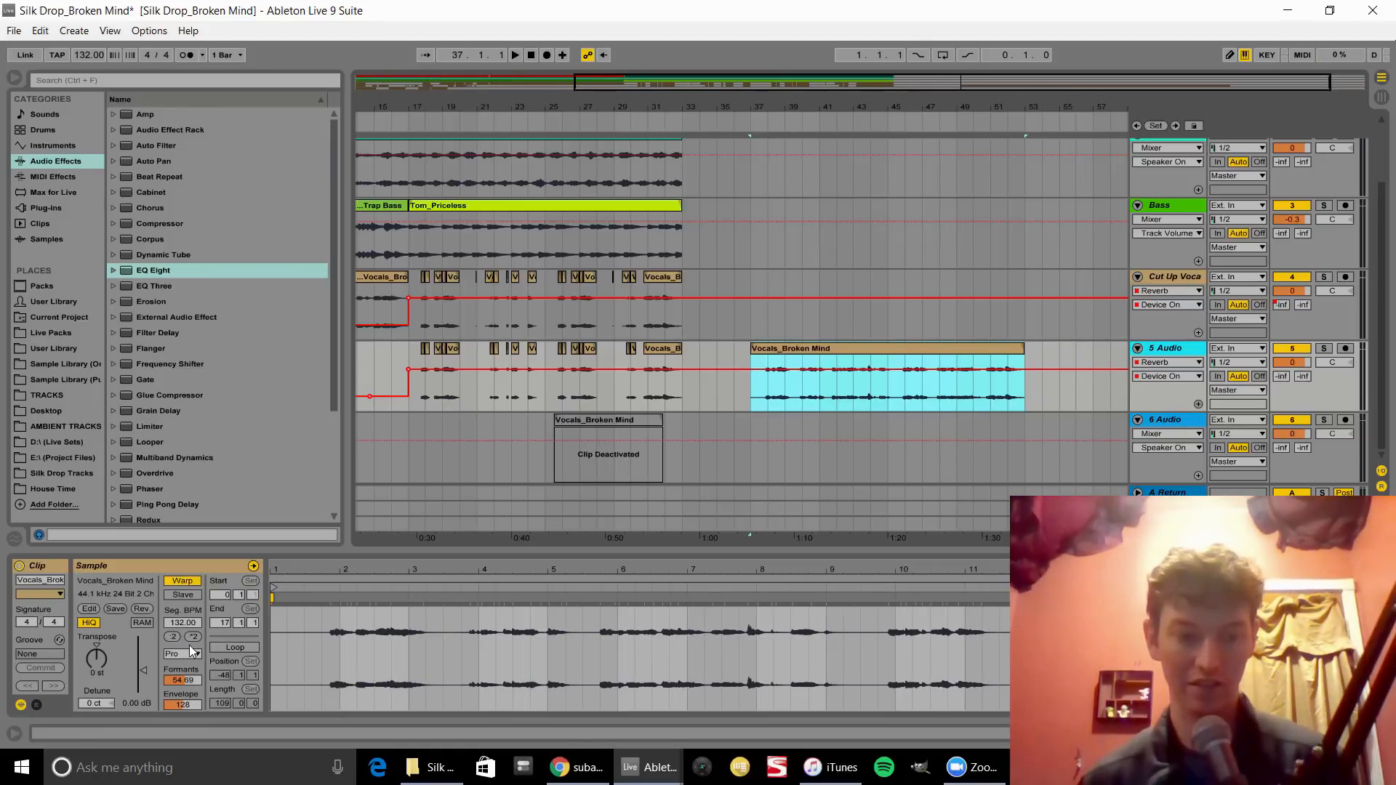
left_click(194, 637)
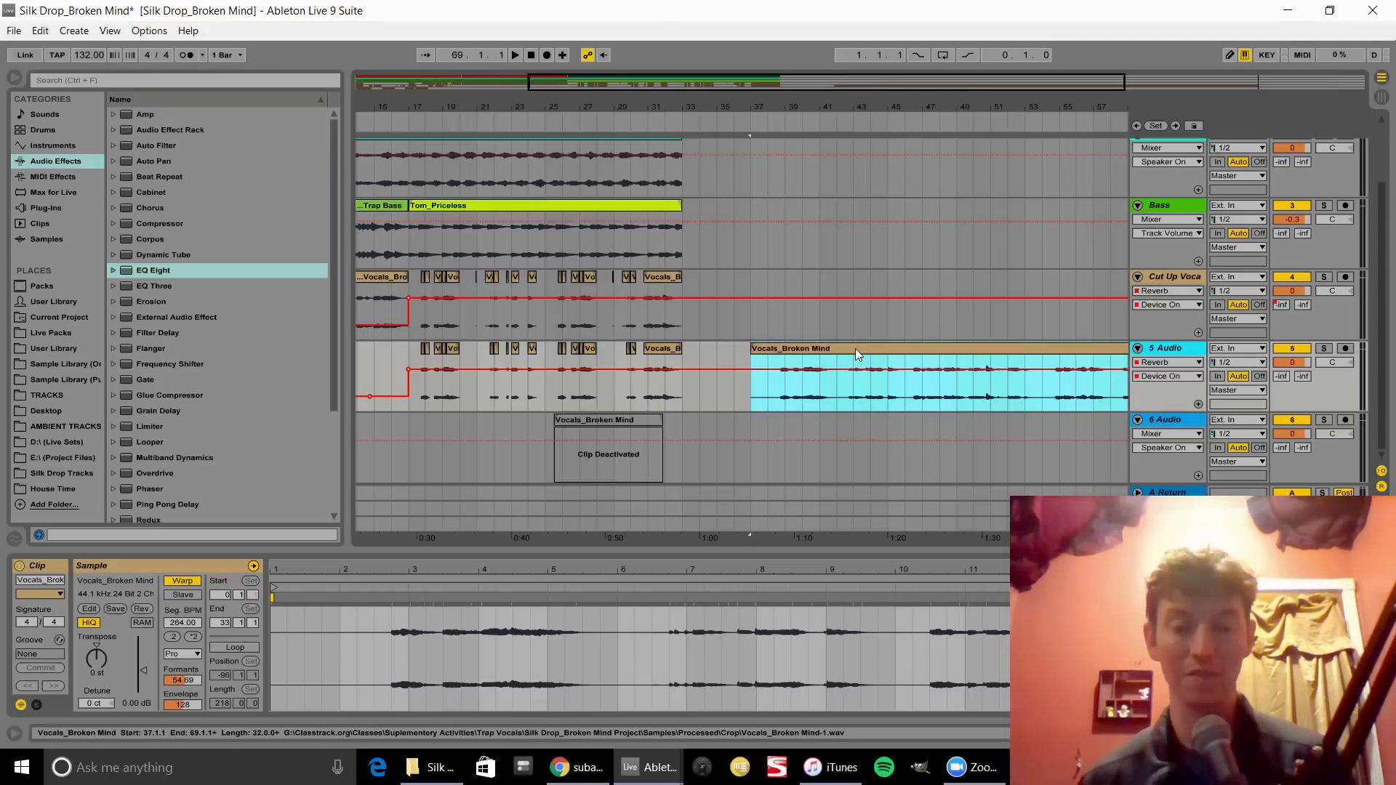
left_click_drag(854, 347, 509, 473)
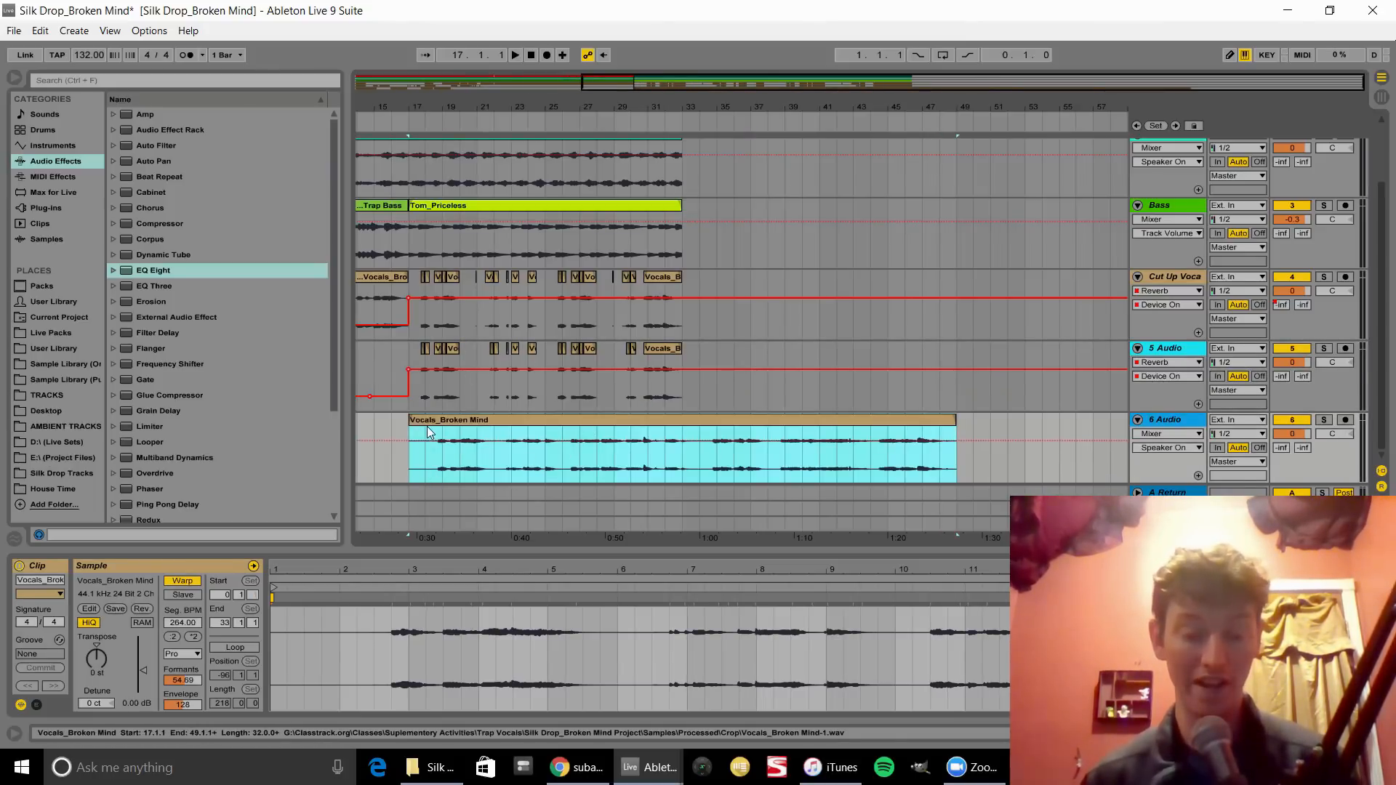
- Split the stretched clip on 6 Audio at 18.4.1 and move the part after the split to 17.4.1
left_click_drag(421, 111, 420, 312)
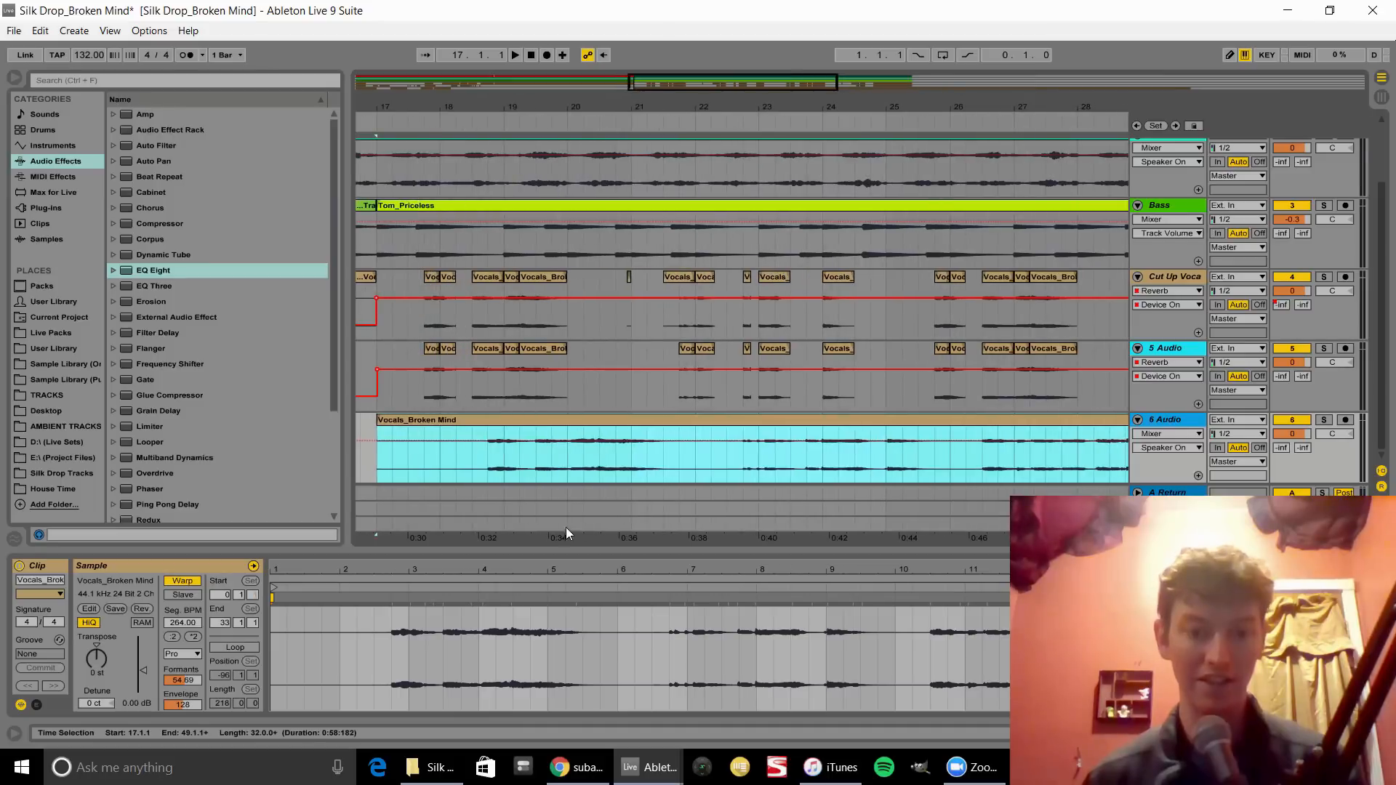
left_click(488, 456)
key("ctrl+e")
left_click(508, 421)
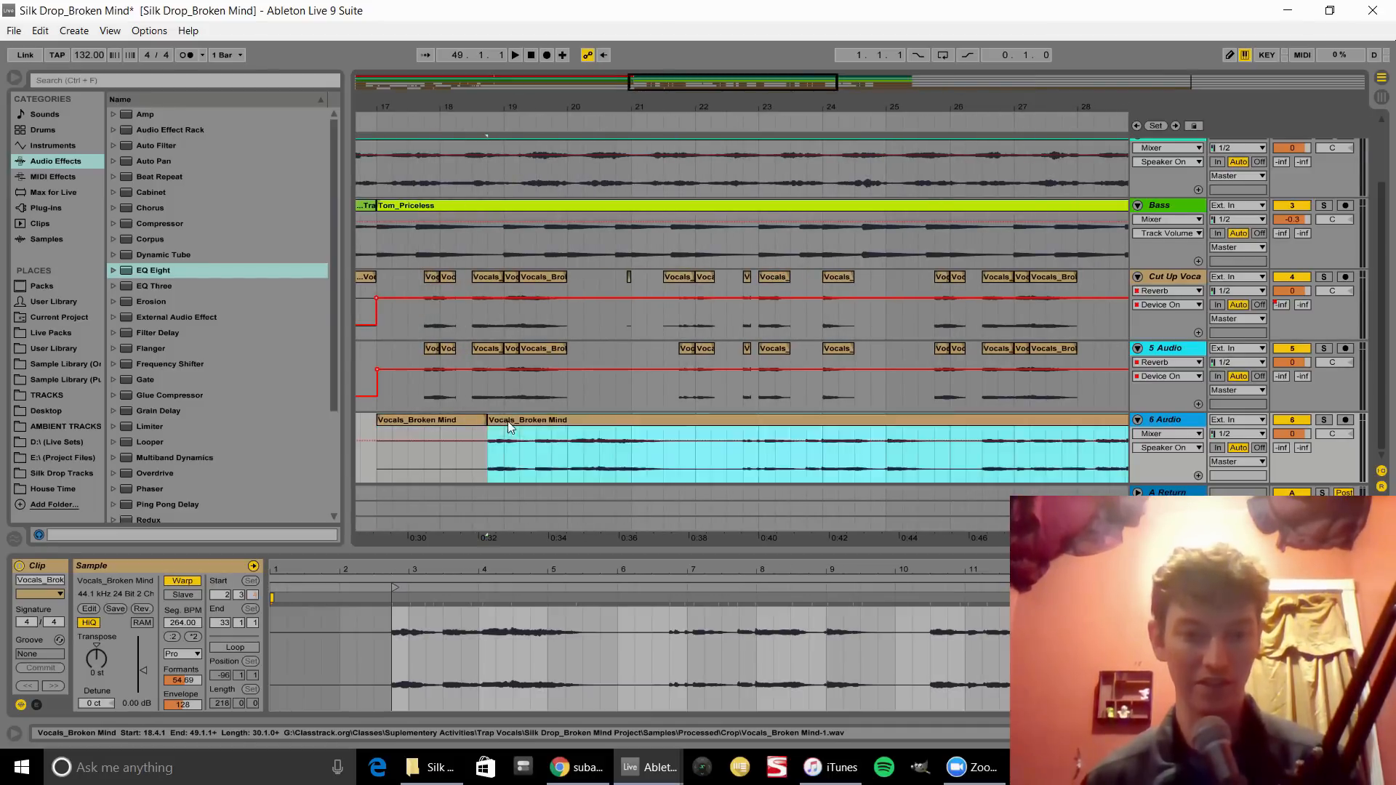
left_click_drag(507, 421, 445, 421)
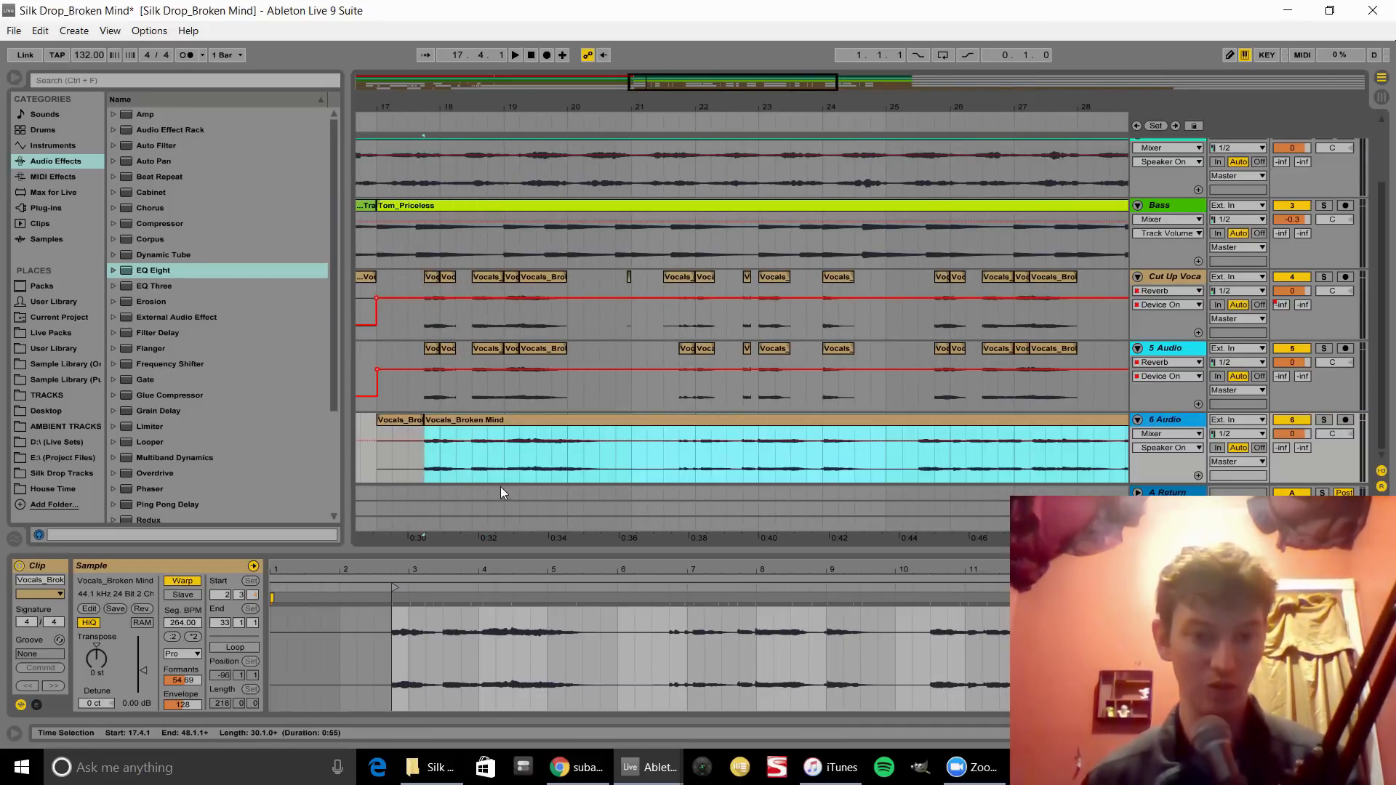
- Examine the clip settings of the chopped vocals on 5 Audio at 19.1.1, 19.2.1 and 24.1.1
left_click(506, 465)
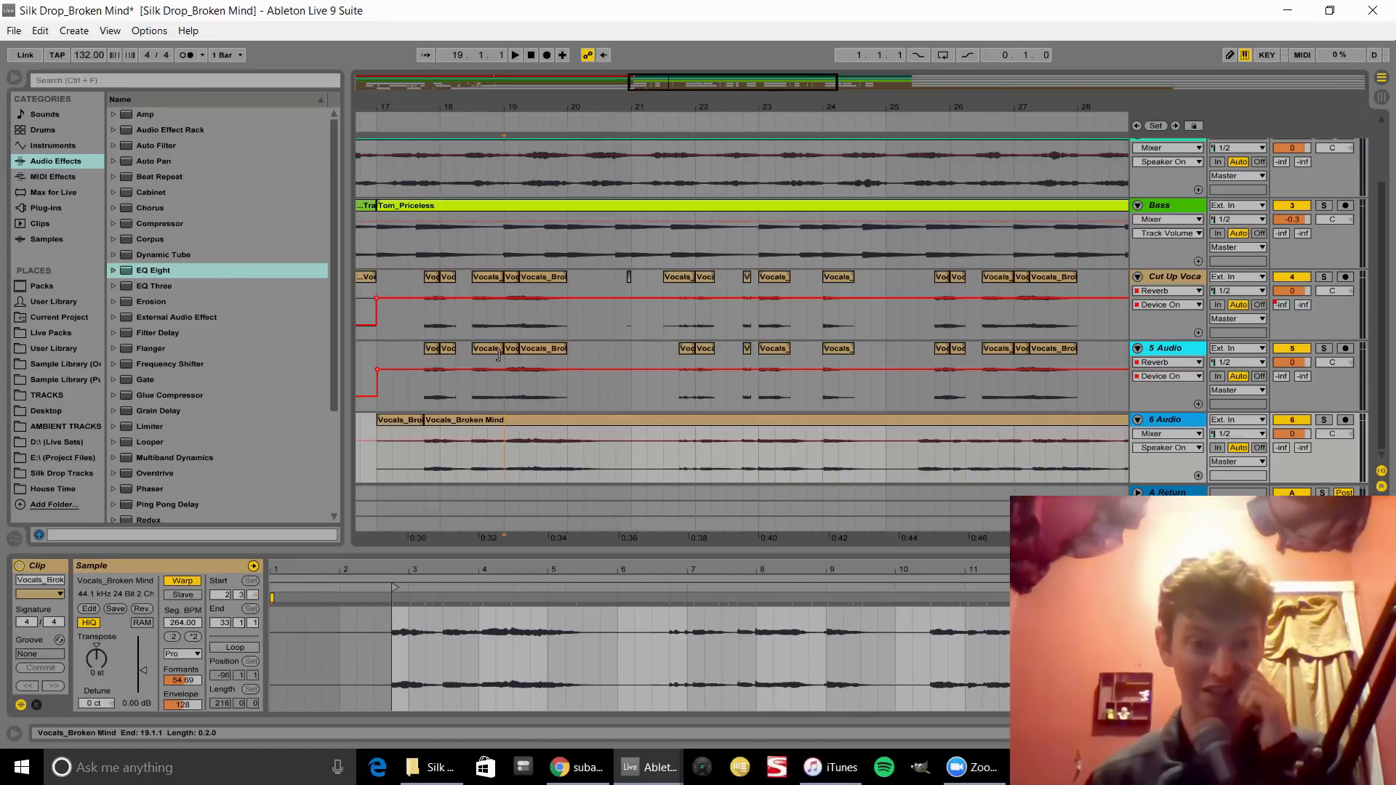
mouse_move(498, 355)
left_mouse_down()
mouse_move(468, 356)
mouse_move(516, 353)
left_mouse_up()
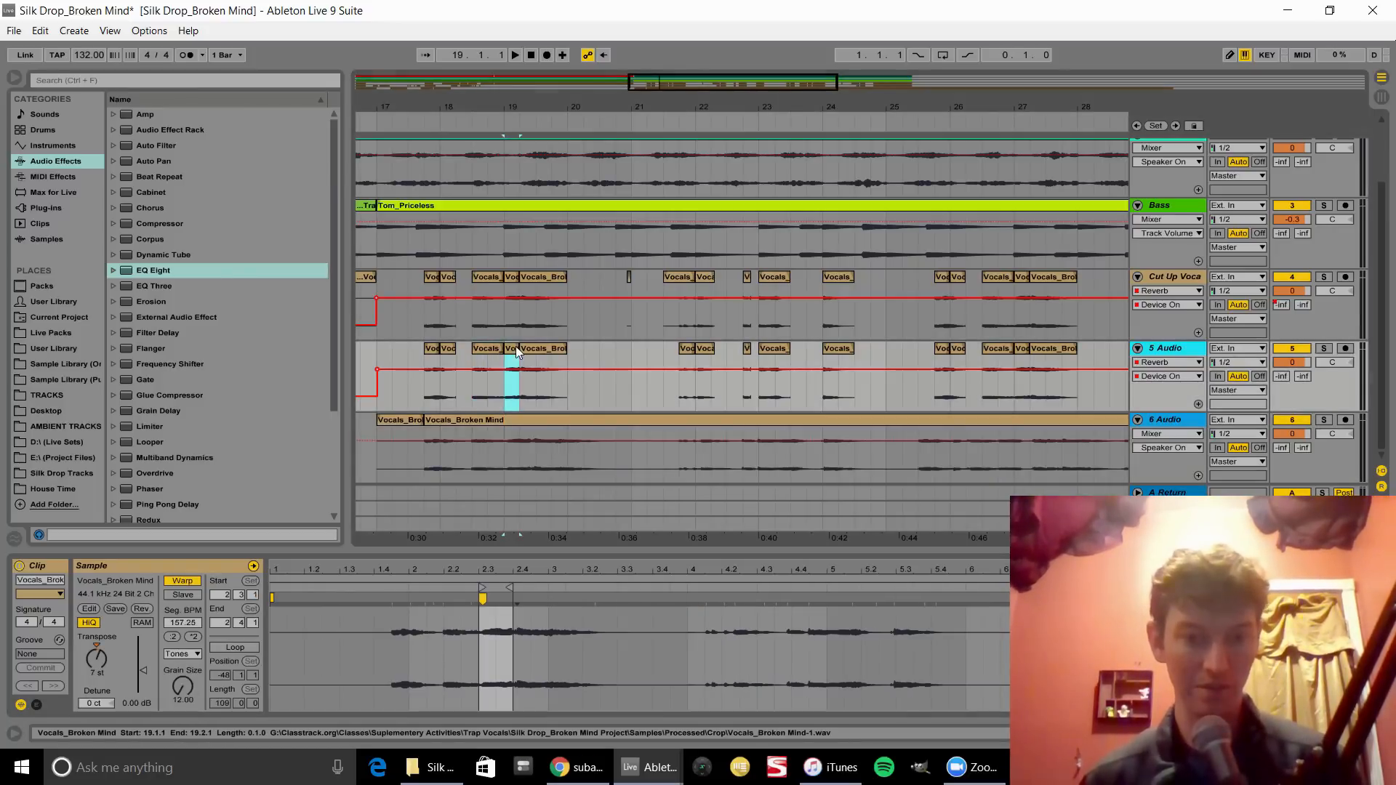
left_click(539, 349)
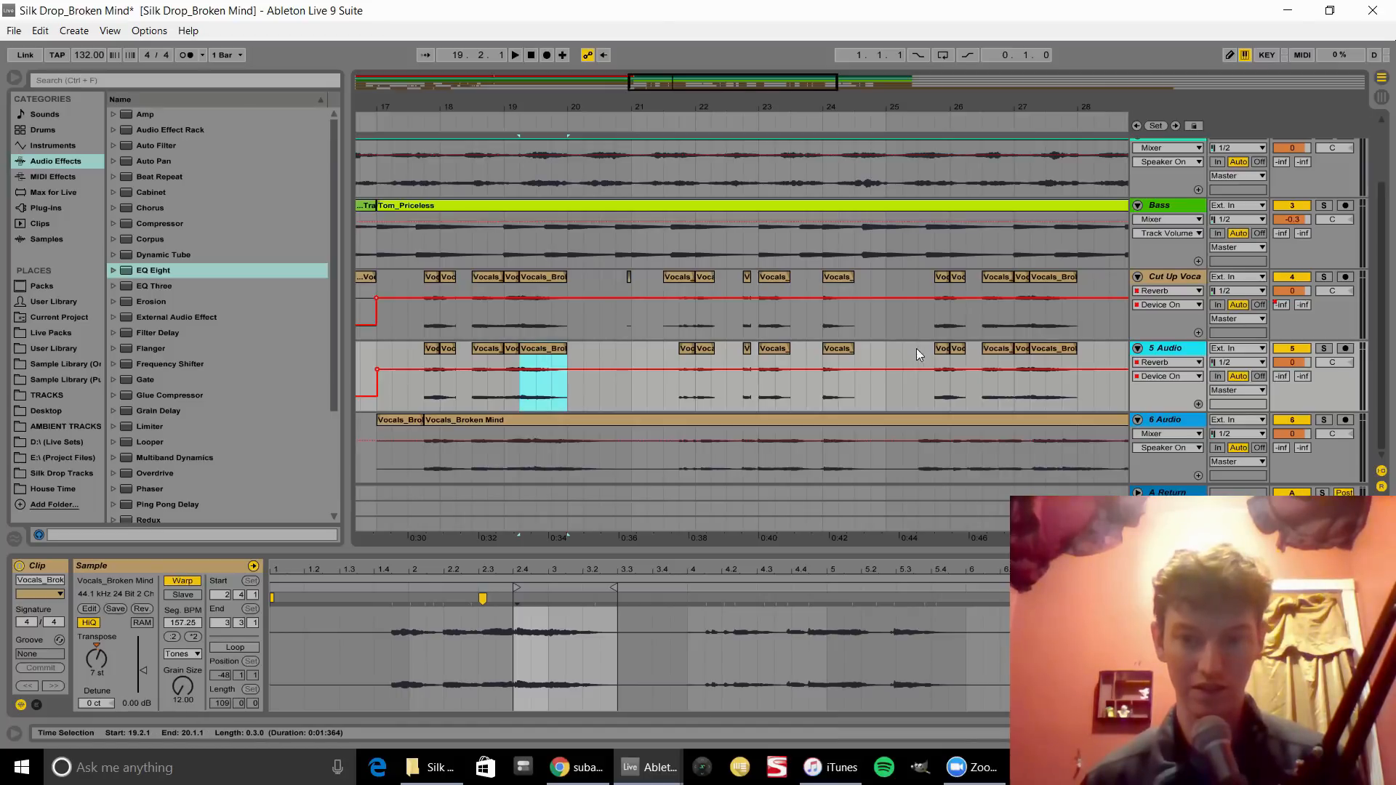
left_click(846, 349)
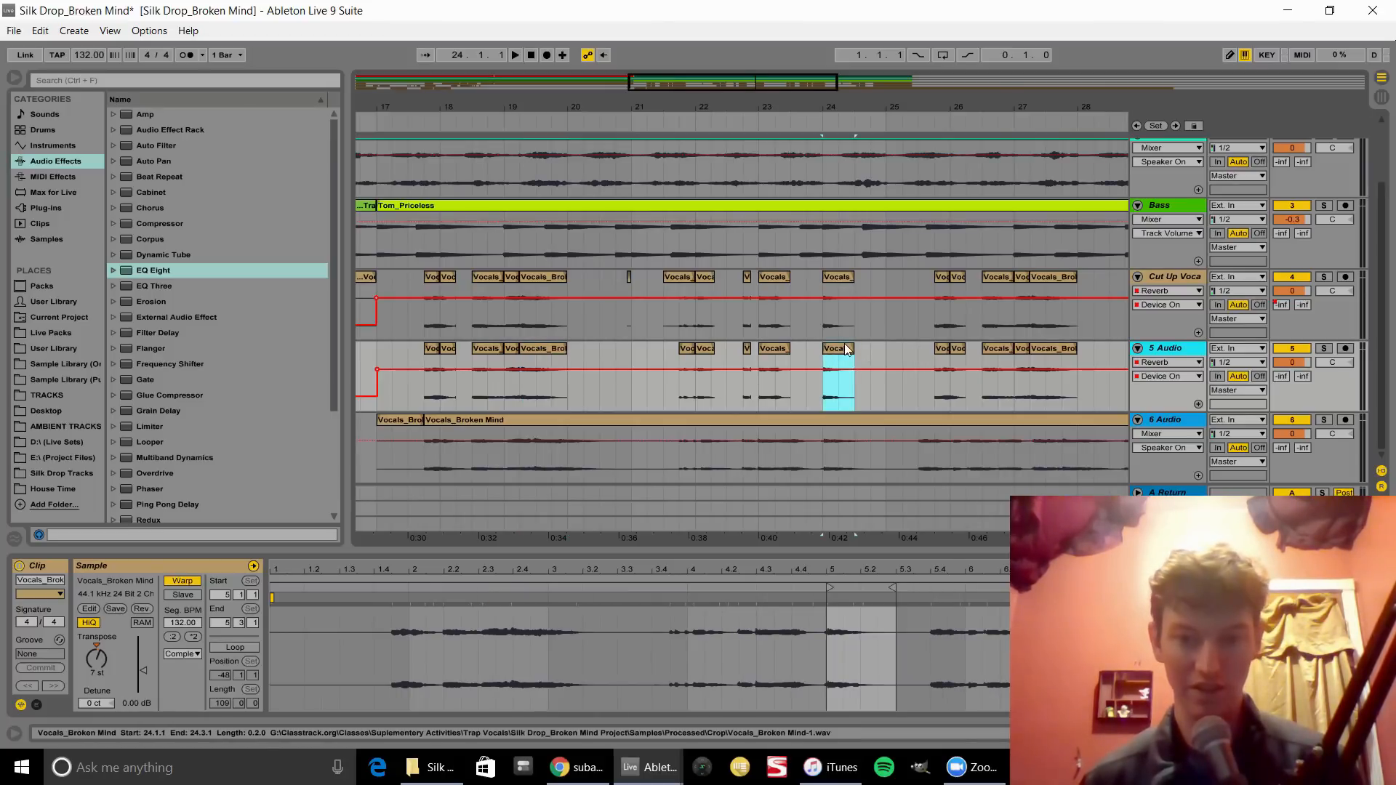
- Play the 24.1.1 to 25.1.1 section of the stretched vocal with 6 Audio soloed, and unsolo the track
left_click_drag(825, 464, 879, 465)
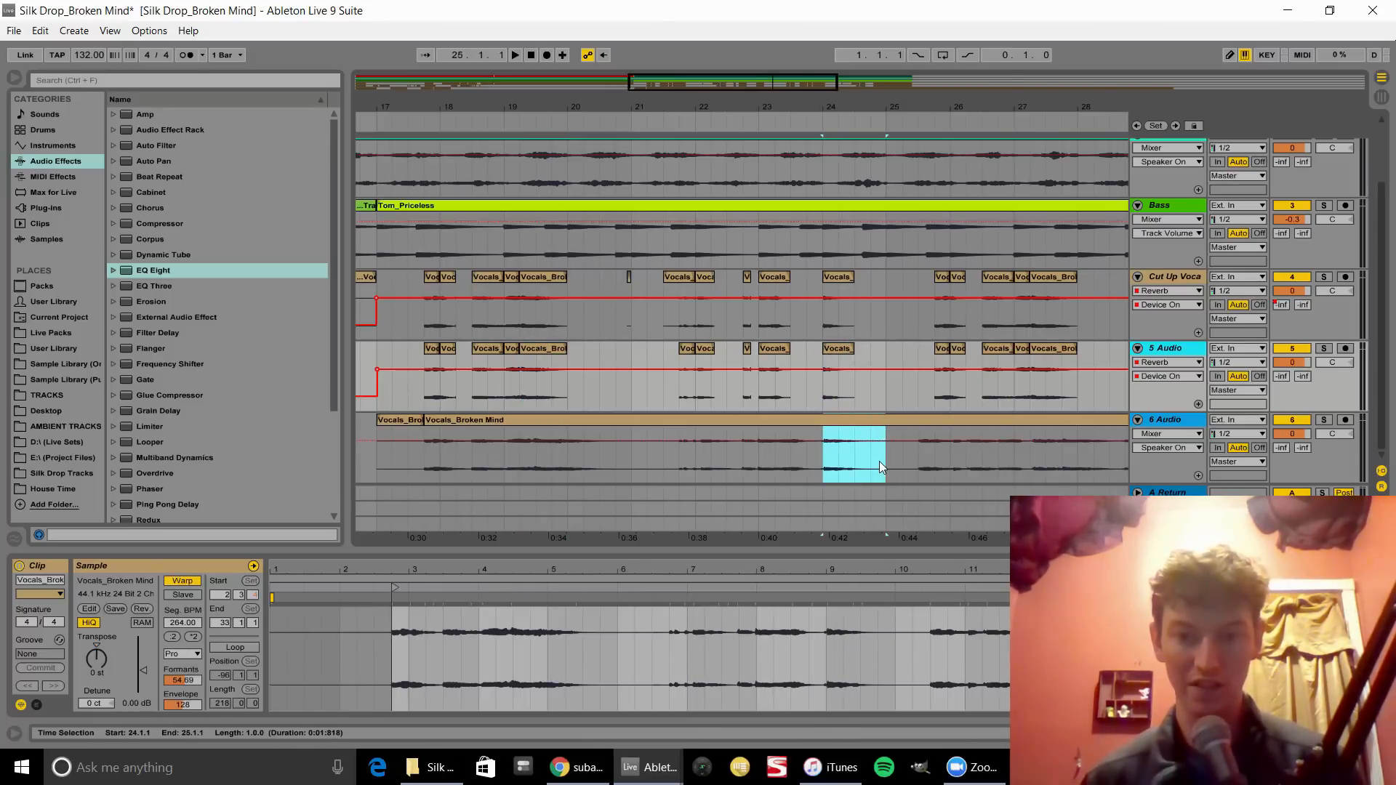
left_click(1323, 420)
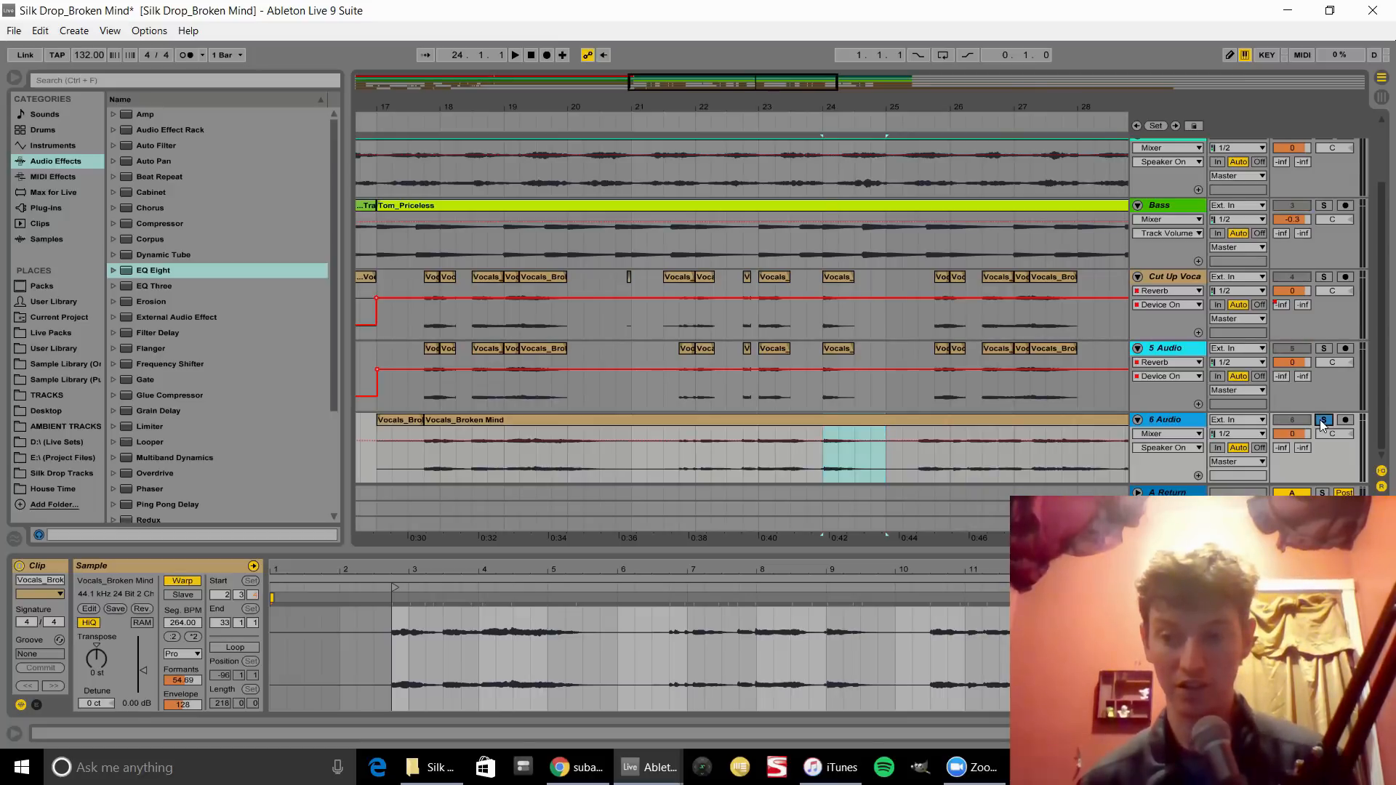
key("space")
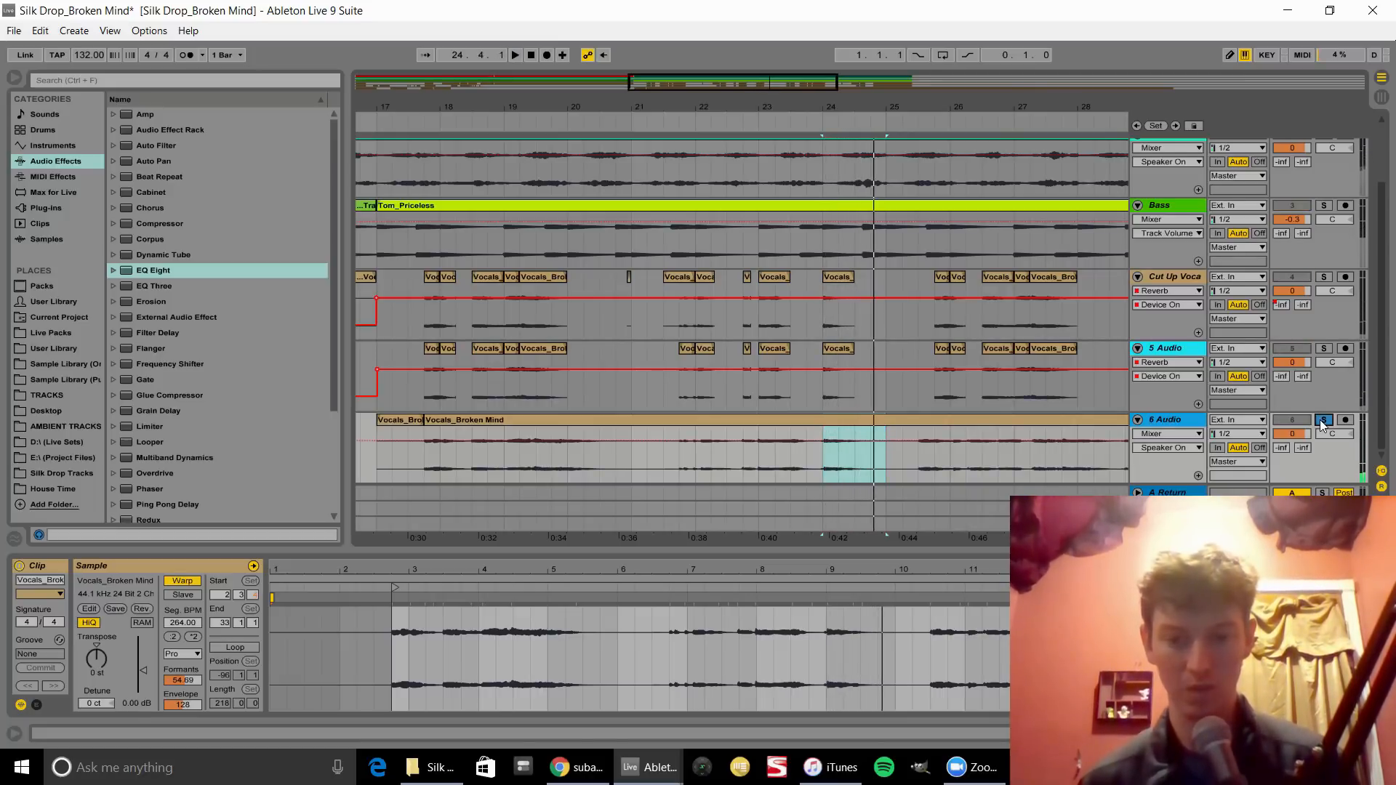
left_click(1323, 420)
- Split out the 24.1.1 to 25.1.1 section on 6 Audio and halve its Seg. BPM to 132.00
left_click(884, 464)
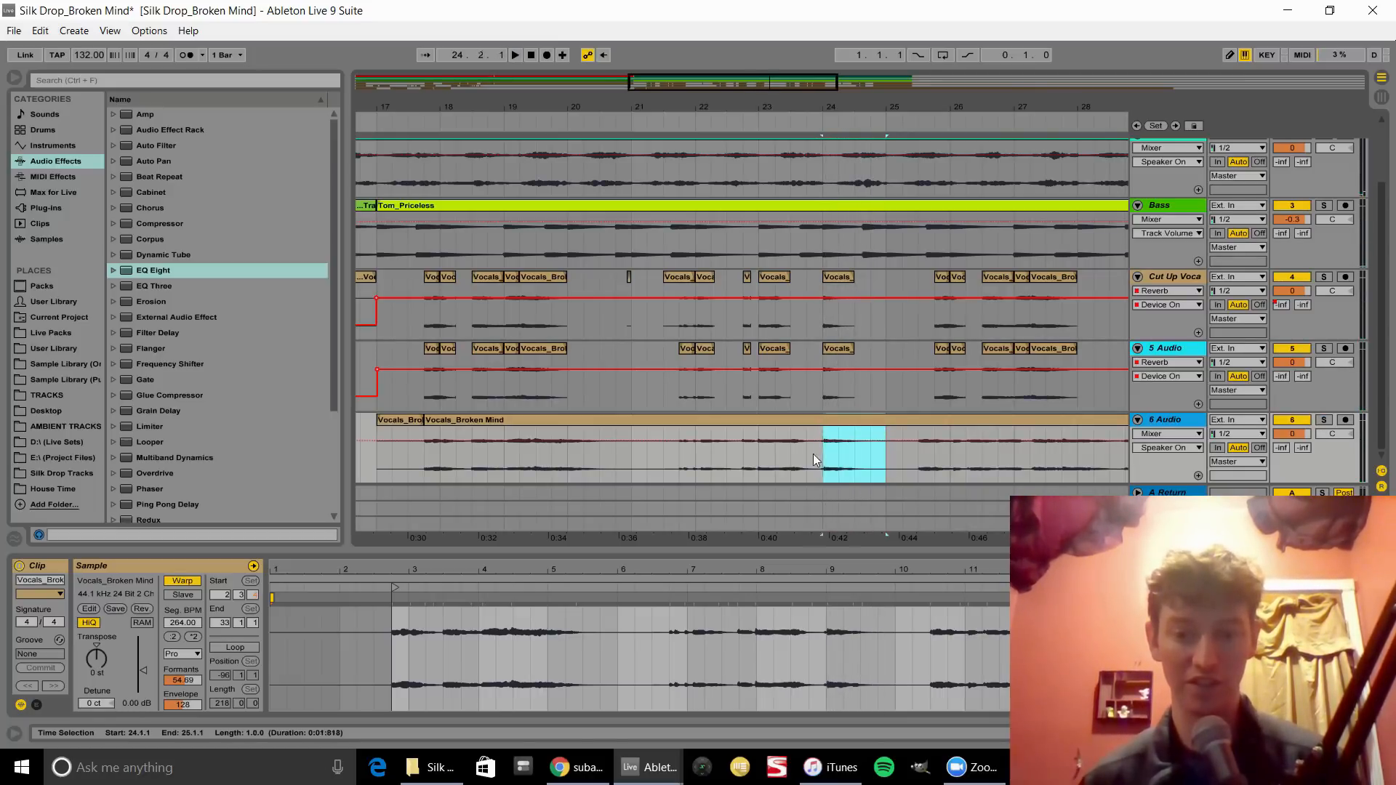
left_click(822, 455, "shift")
key("ctrl+e")
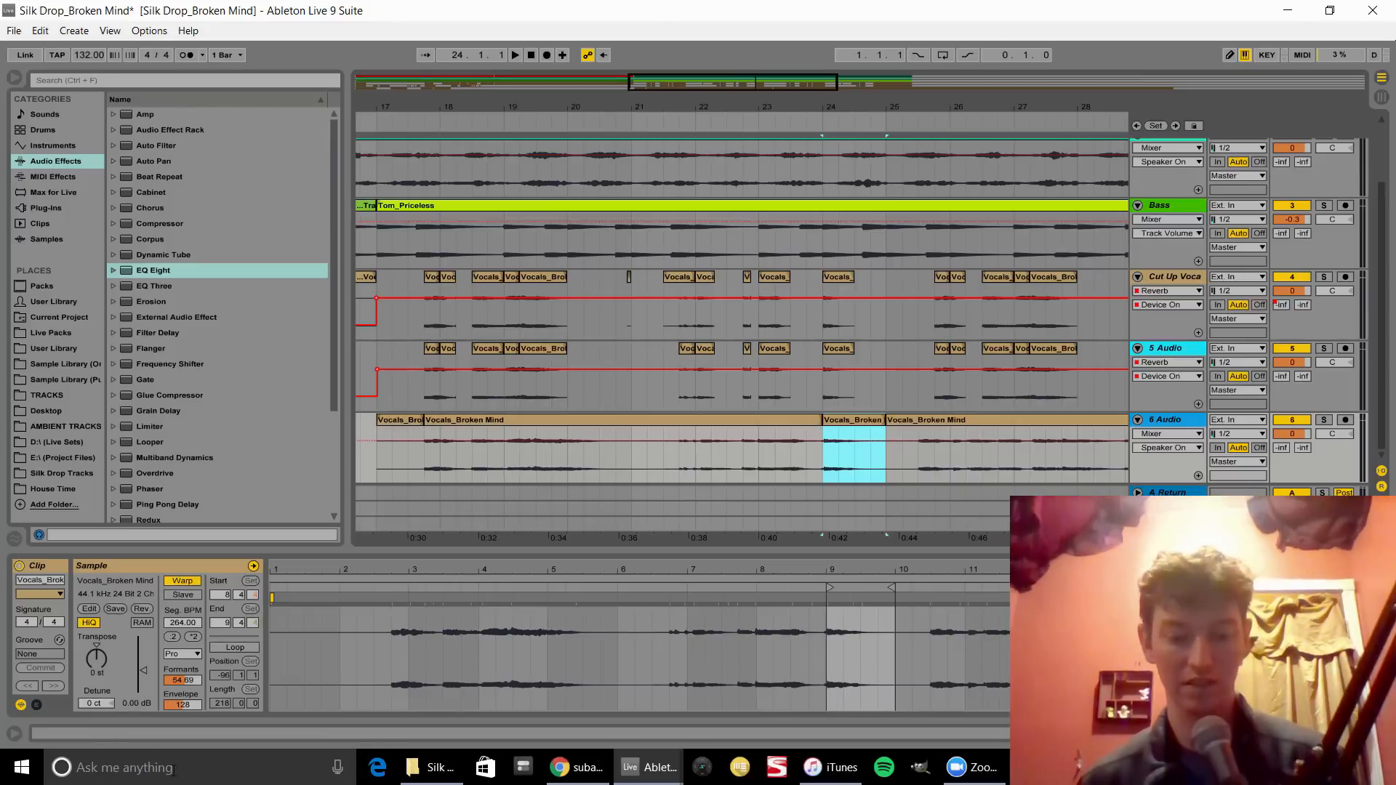
left_click(172, 637)
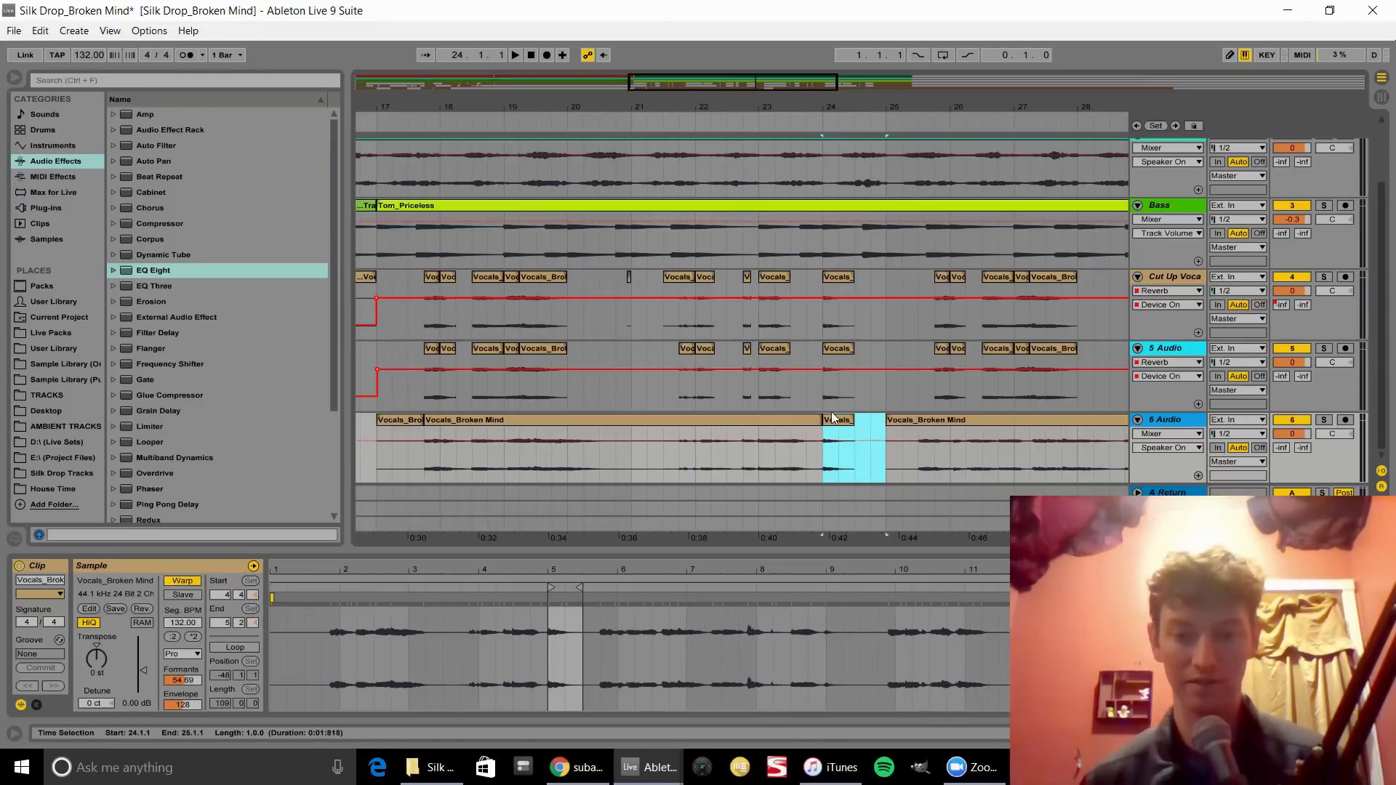
- Play the short vocal clip at 24.1.1 on 6 Audio in the mix and soloed, and stop with the solo off
key("space")
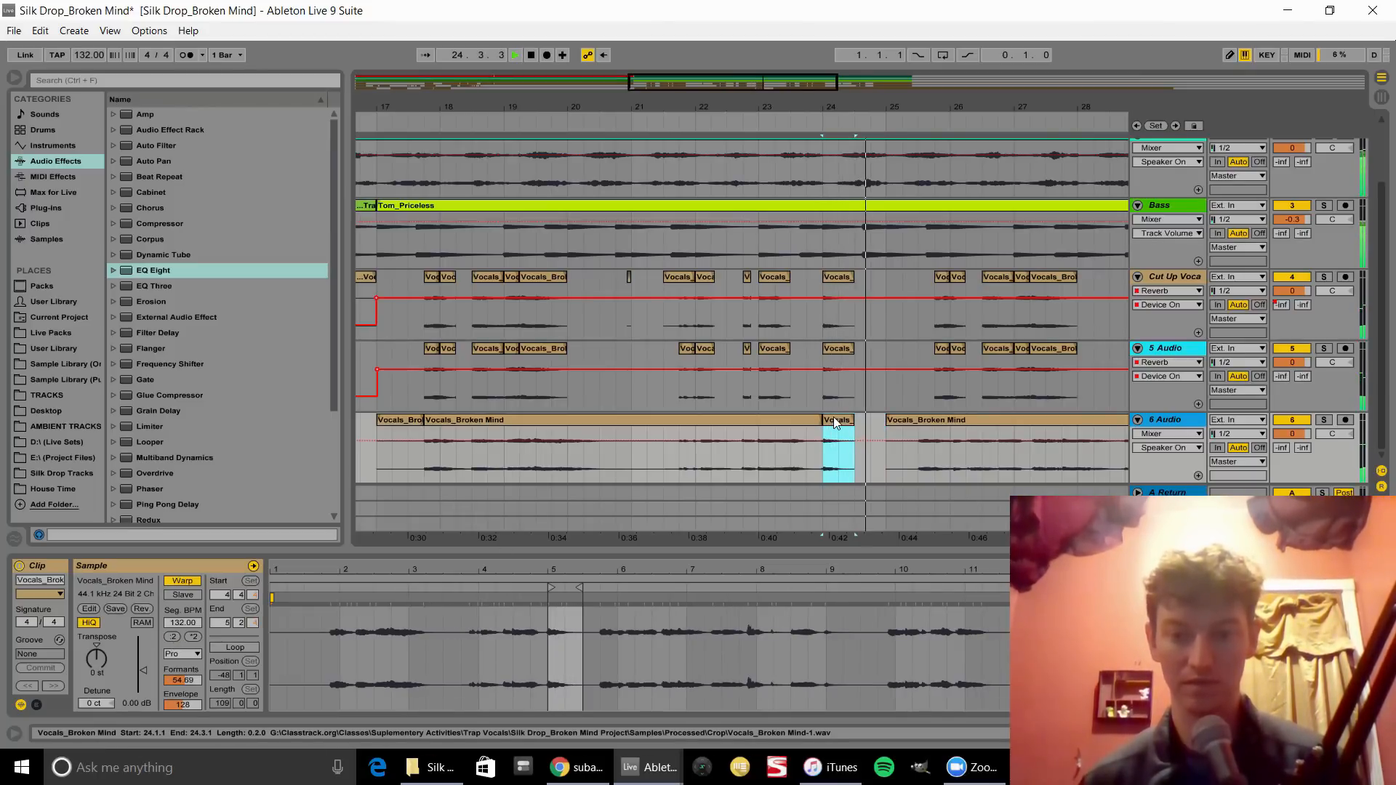
left_click(1322, 420)
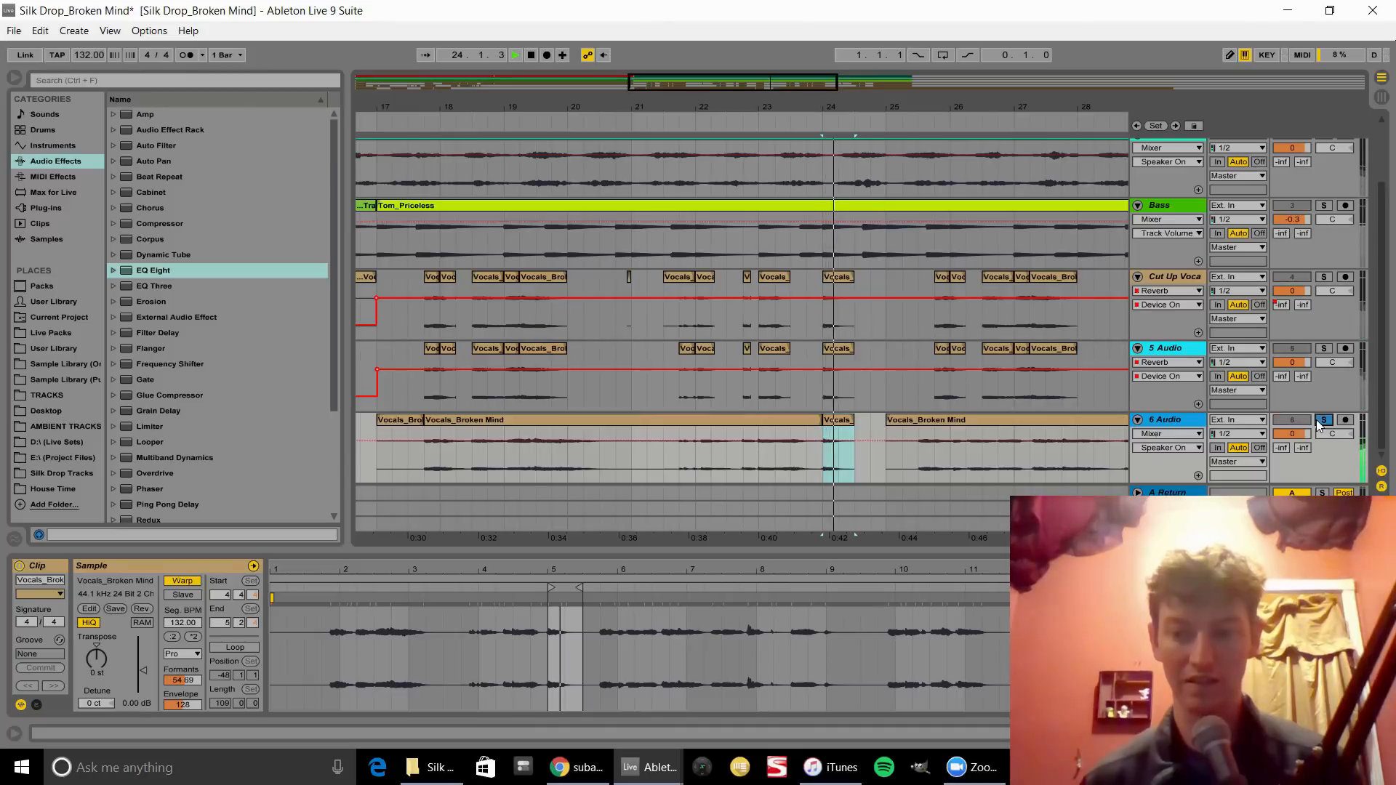
left_click(1322, 420)
key("space")
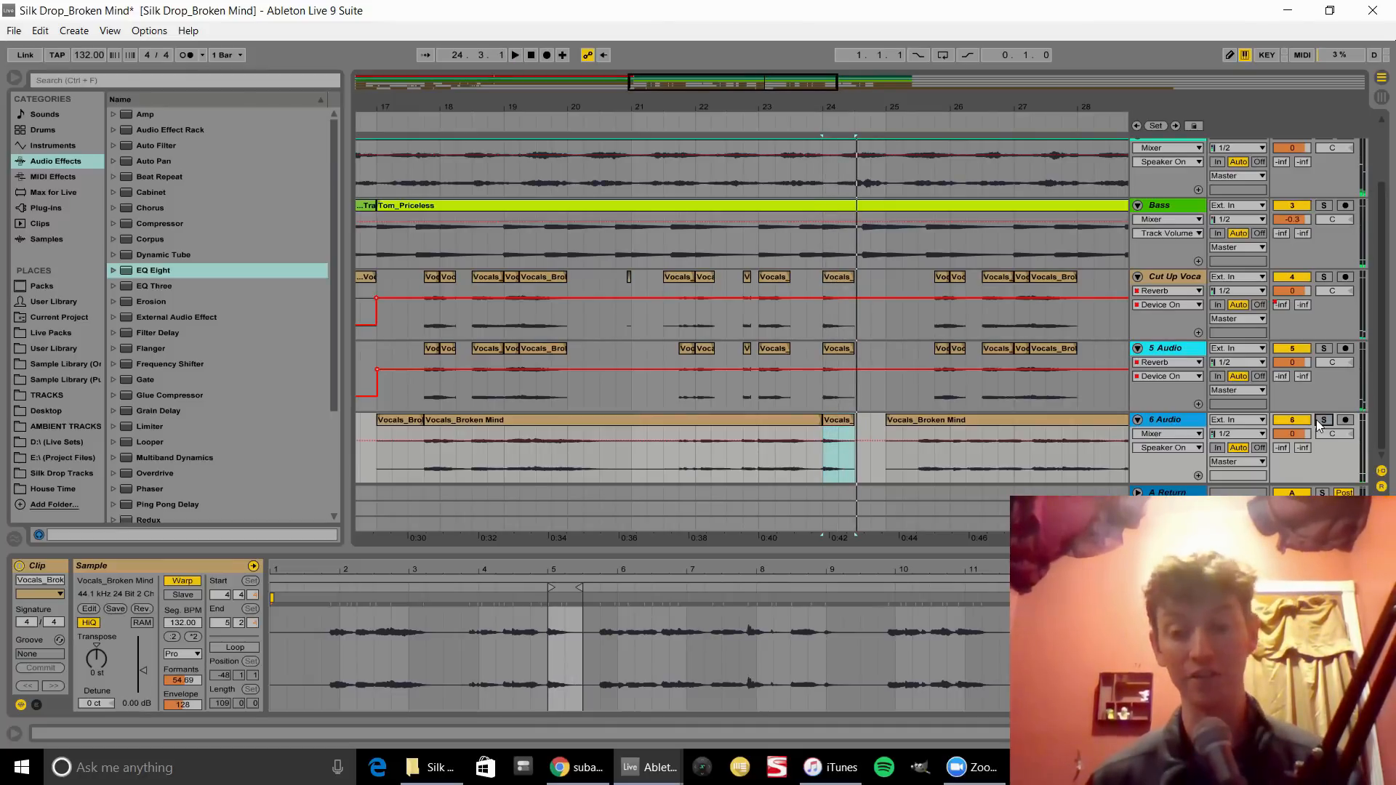
- Delete all the demonstration vocal clips on 6 Audio from 17.1.1 to 48.1.1
left_click_drag(804, 109, 681, 54)
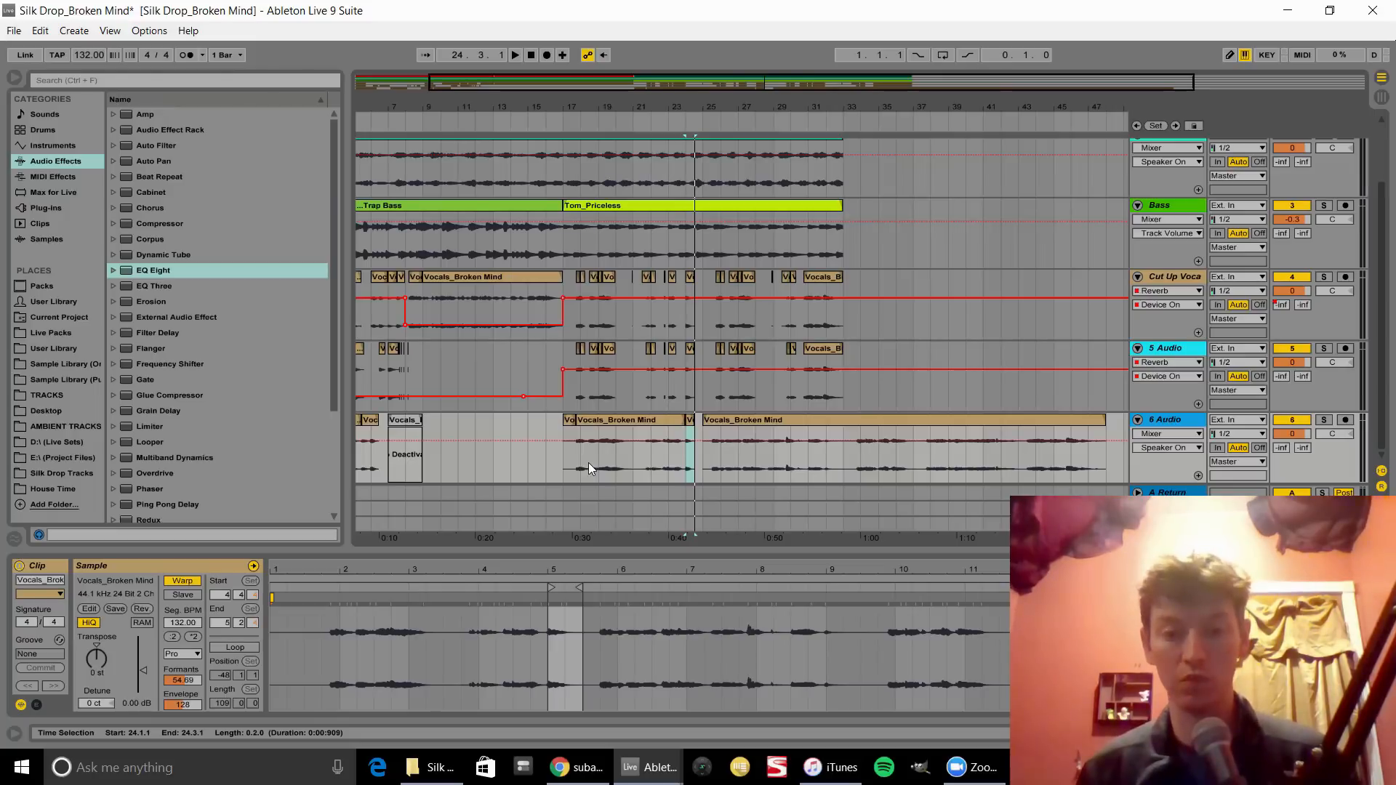
left_click(729, 420)
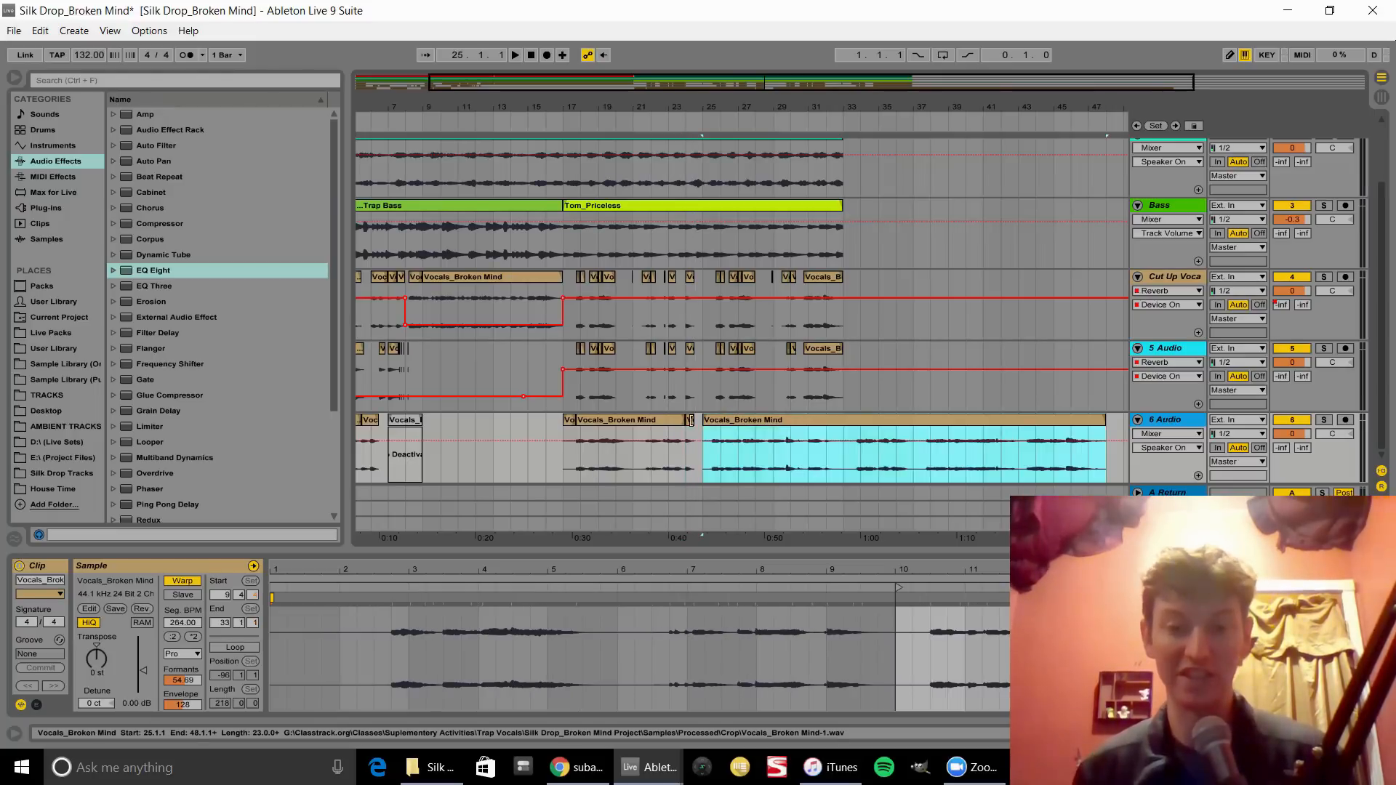
left_click(567, 435, "shift")
key("Delete")
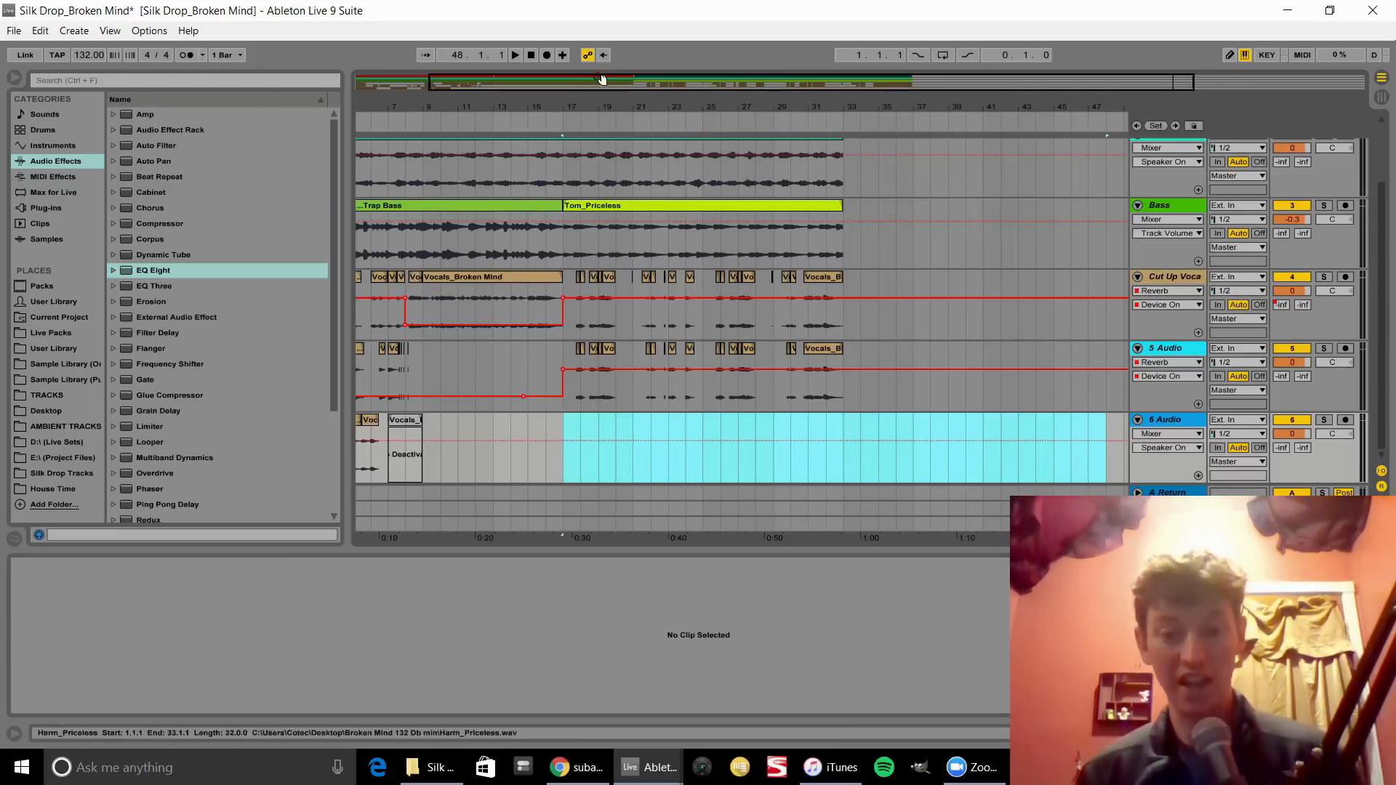
left_click_drag(579, 111, 579, 73)
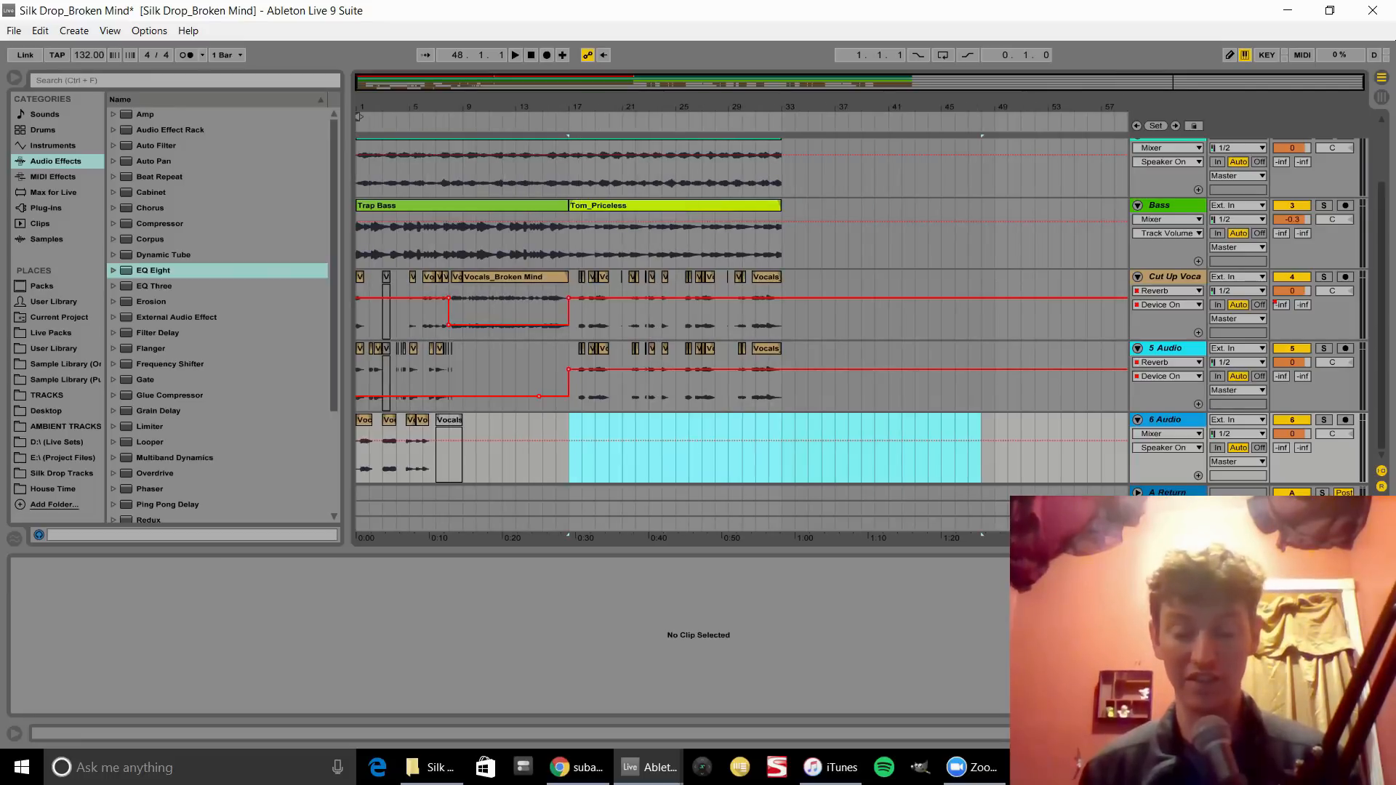